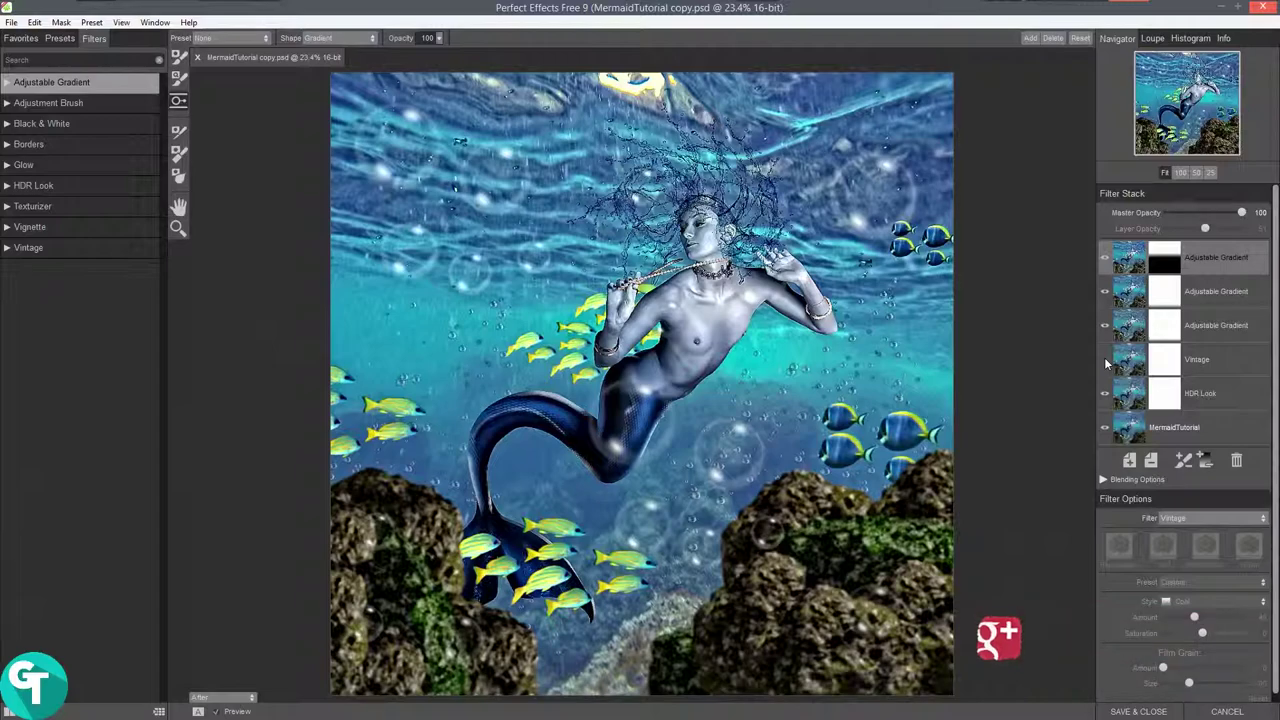
# Hide the three Adjustable Gradient layers and the Vintage layer, keeping the lower HDR Look layer visible above the base image.
pyautogui.click(1105, 258)
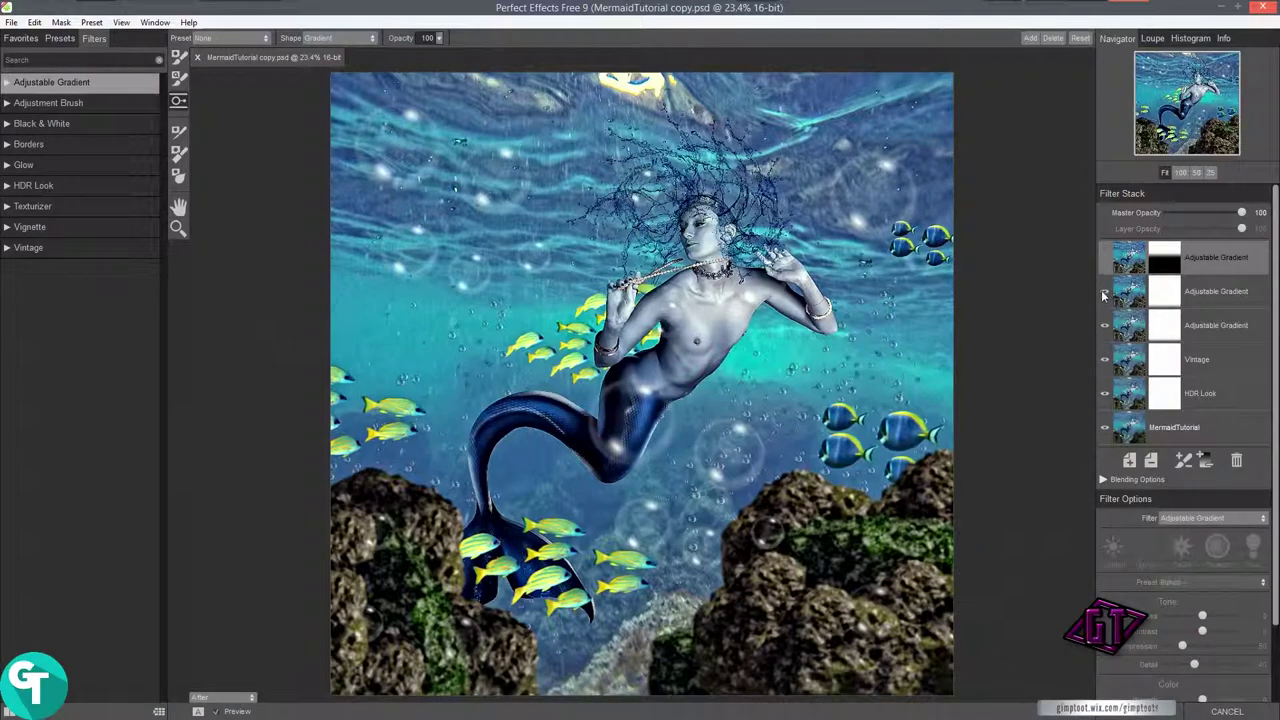
pyautogui.click(1105, 292)
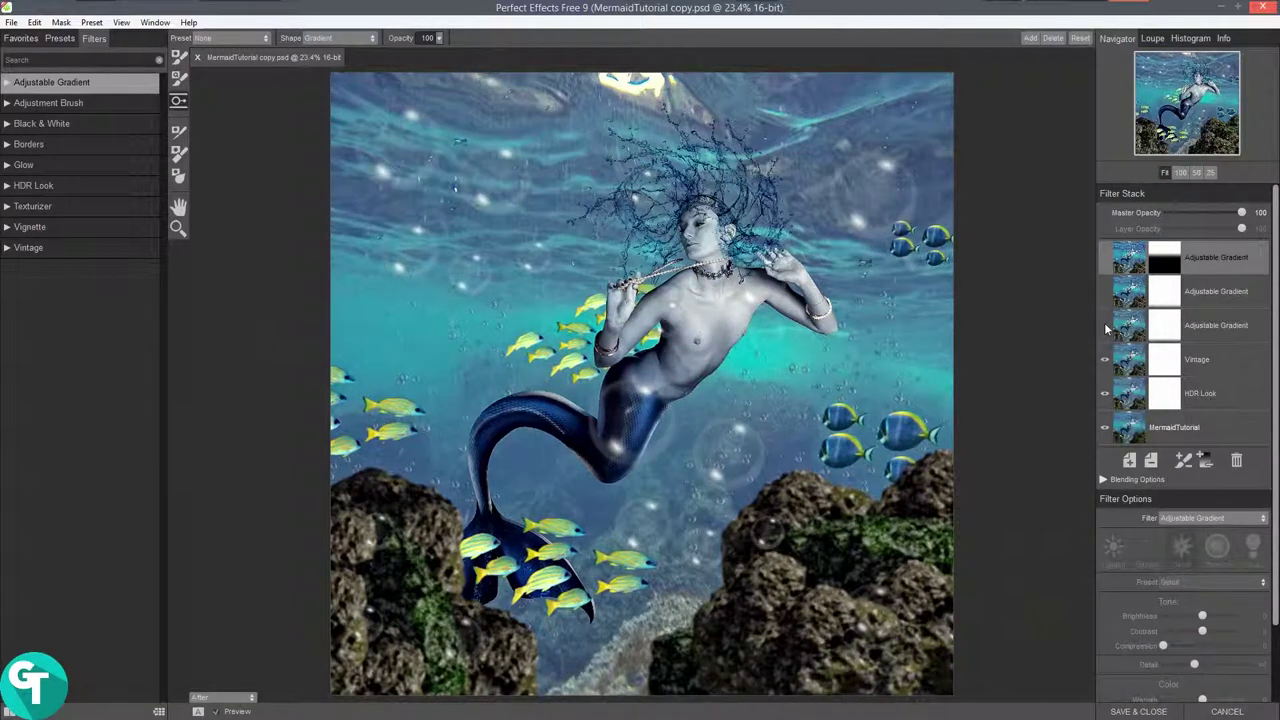
pyautogui.click(1105, 360)
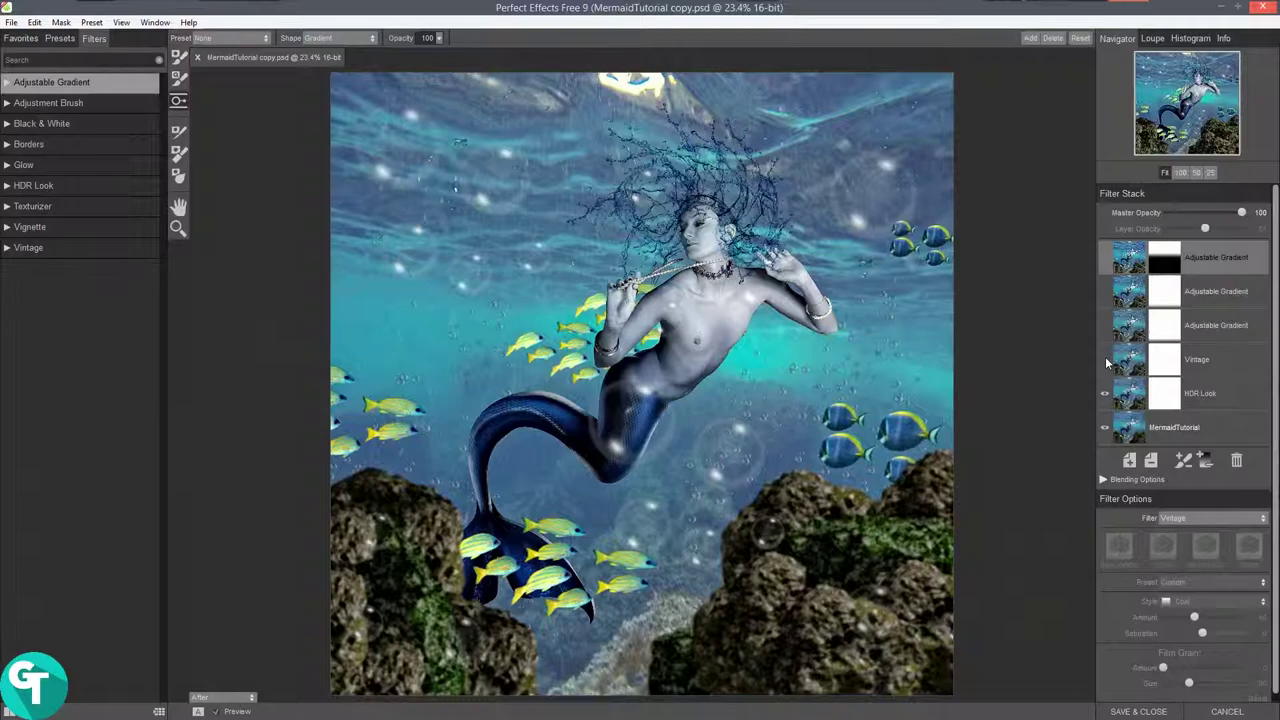
pyautogui.click(1105, 394)
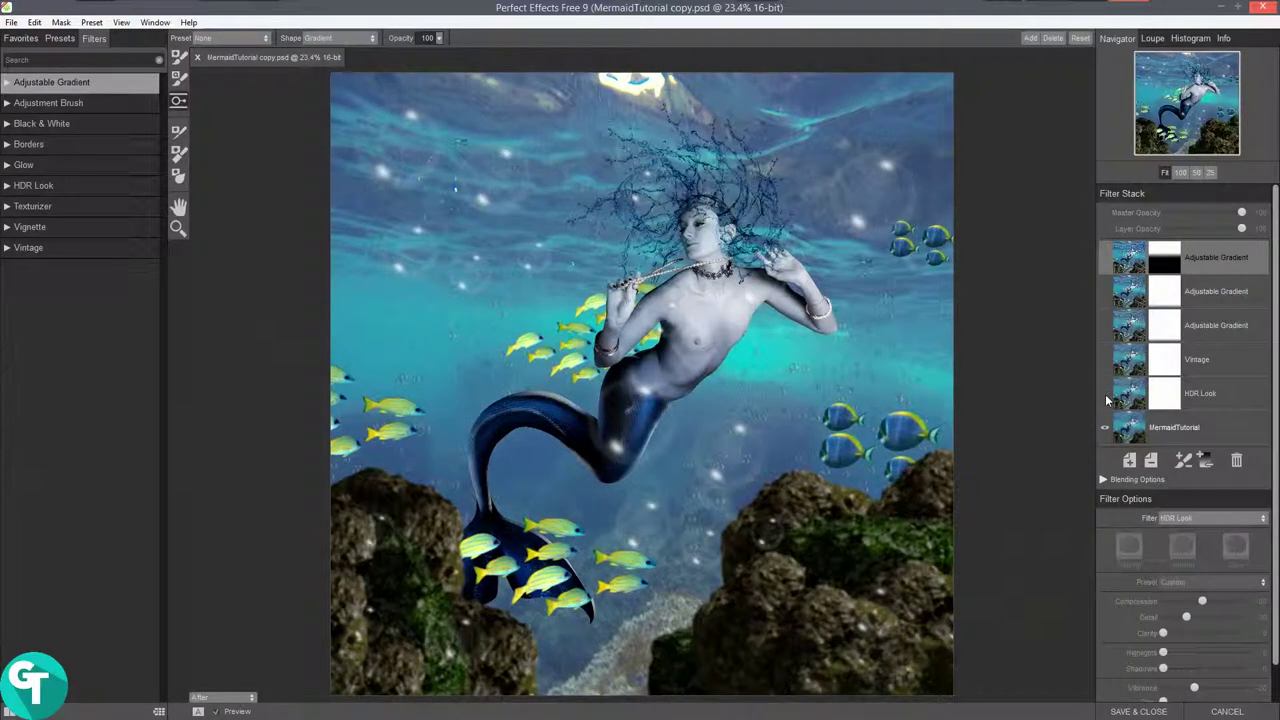
pyautogui.click(1104, 398)
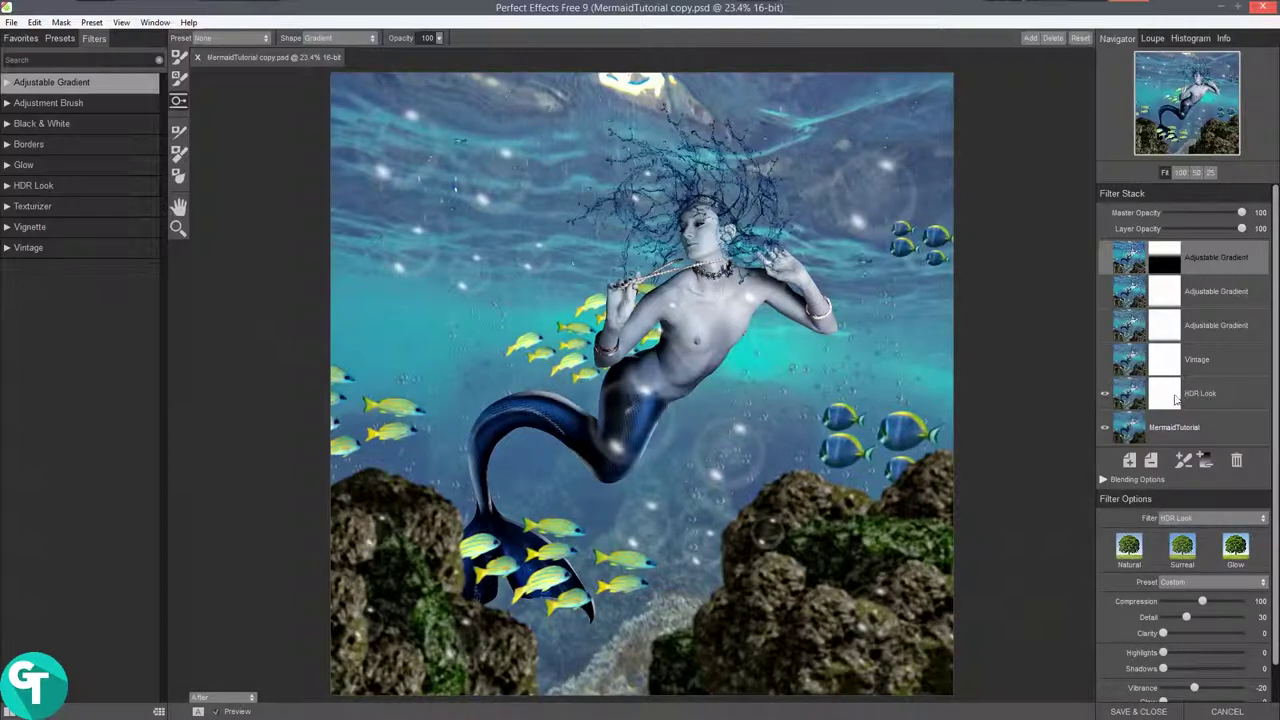
# Mask the HDR Look and Vintage layers off both rock formations using the masking brush in Paint Out mode, size 250.
pyautogui.click(1175, 399)
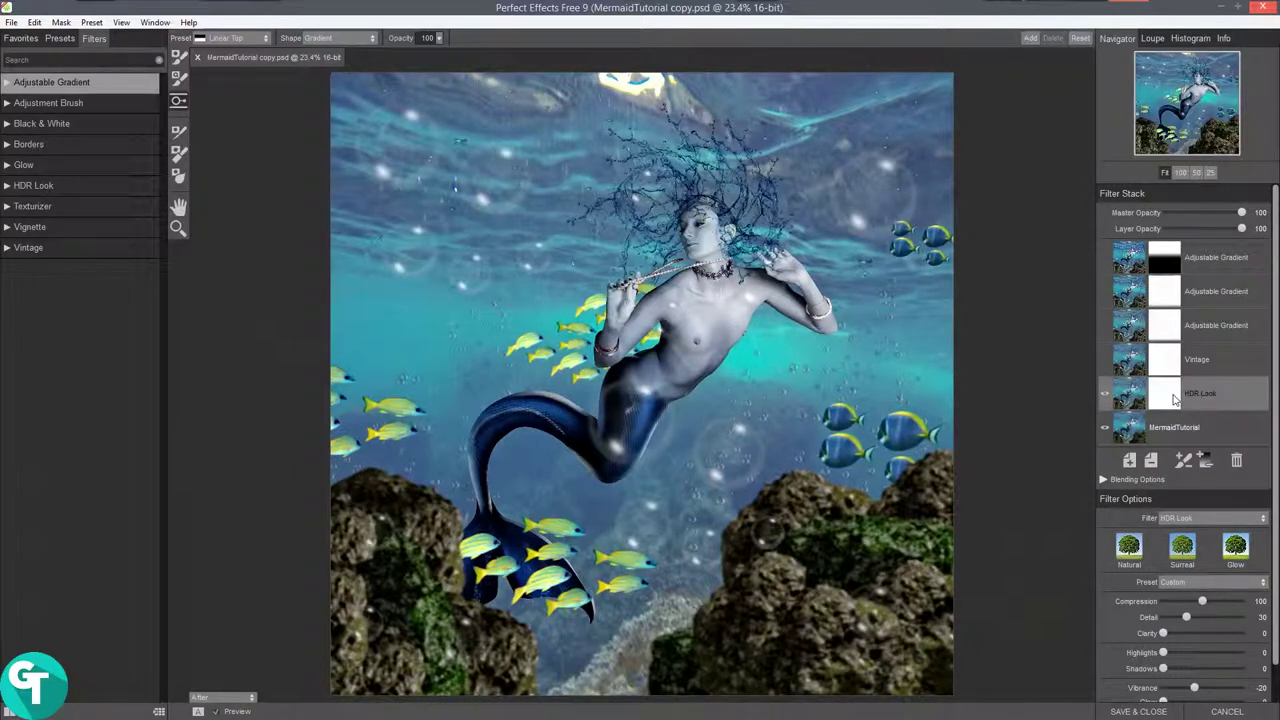
pyautogui.click(180, 57)
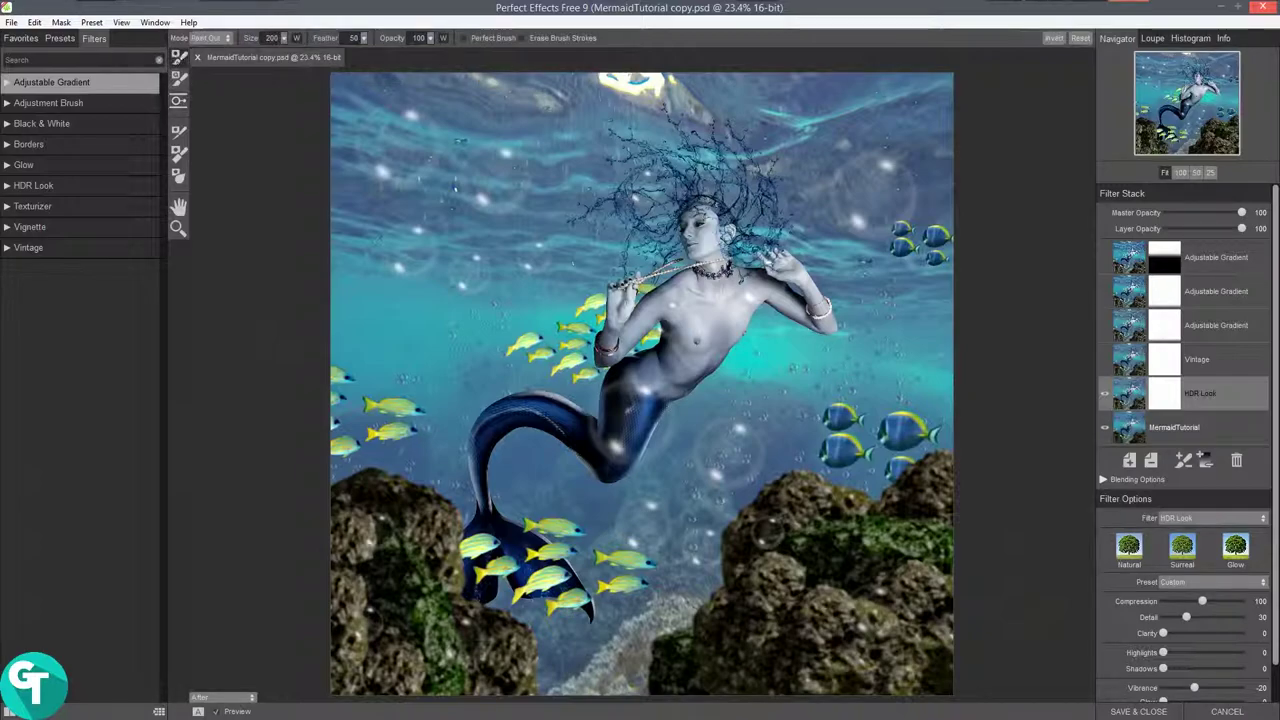
pyautogui.moveTo(353, 538)
pyautogui.mouseDown()
pyautogui.moveTo(356, 684)
pyautogui.moveTo(347, 656)
pyautogui.moveTo(334, 667)
pyautogui.moveTo(504, 687)
pyautogui.moveTo(510, 657)
pyautogui.moveTo(518, 687)
pyautogui.moveTo(511, 642)
pyautogui.moveTo(487, 630)
pyautogui.moveTo(446, 643)
pyautogui.moveTo(443, 627)
pyautogui.moveTo(470, 647)
pyautogui.moveTo(461, 616)
pyautogui.moveTo(417, 598)
pyautogui.moveTo(420, 573)
pyautogui.moveTo(445, 586)
pyautogui.moveTo(444, 521)
pyautogui.moveTo(377, 488)
pyautogui.moveTo(350, 506)
pyautogui.moveTo(373, 543)
pyautogui.moveTo(368, 588)
pyautogui.moveTo(423, 593)
pyautogui.moveTo(394, 595)
pyautogui.moveTo(392, 653)
pyautogui.moveTo(430, 671)
pyautogui.moveTo(451, 658)
pyautogui.moveTo(373, 632)
pyautogui.moveTo(346, 544)
pyautogui.moveTo(512, 688)
pyautogui.mouseUp()
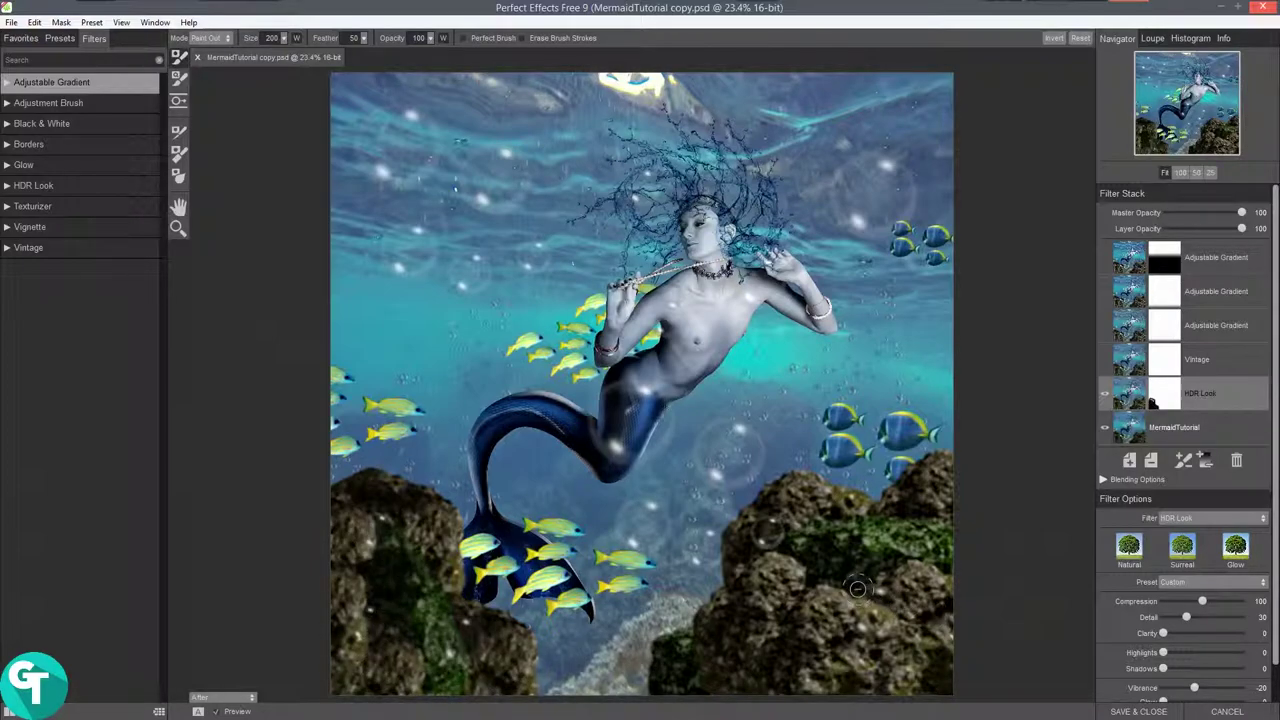
pyautogui.press(']')
pyautogui.moveTo(858, 588)
pyautogui.mouseDown()
pyautogui.moveTo(855, 625)
pyautogui.moveTo(869, 561)
pyautogui.moveTo(912, 571)
pyautogui.moveTo(938, 639)
pyautogui.moveTo(936, 624)
pyautogui.moveTo(912, 669)
pyautogui.moveTo(896, 586)
pyautogui.moveTo(839, 679)
pyautogui.moveTo(869, 645)
pyautogui.moveTo(880, 674)
pyautogui.moveTo(766, 690)
pyautogui.moveTo(801, 634)
pyautogui.moveTo(787, 653)
pyautogui.moveTo(842, 617)
pyautogui.moveTo(852, 578)
pyautogui.moveTo(795, 643)
pyautogui.moveTo(705, 675)
pyautogui.moveTo(879, 665)
pyautogui.moveTo(927, 628)
pyautogui.moveTo(945, 556)
pyautogui.moveTo(939, 475)
pyautogui.moveTo(811, 618)
pyautogui.moveTo(786, 508)
pyautogui.moveTo(846, 504)
pyautogui.moveTo(875, 520)
pyautogui.moveTo(797, 492)
pyautogui.moveTo(772, 502)
pyautogui.moveTo(747, 543)
pyautogui.moveTo(758, 585)
pyautogui.moveTo(800, 564)
pyautogui.moveTo(769, 583)
pyautogui.moveTo(783, 542)
pyautogui.moveTo(722, 649)
pyautogui.moveTo(730, 605)
pyautogui.moveTo(673, 672)
pyautogui.moveTo(671, 656)
pyautogui.moveTo(722, 676)
pyautogui.moveTo(907, 657)
pyautogui.moveTo(898, 596)
pyautogui.moveTo(800, 530)
pyautogui.moveTo(768, 531)
pyautogui.moveTo(803, 496)
pyautogui.moveTo(947, 496)
pyautogui.moveTo(929, 633)
pyautogui.moveTo(890, 633)
pyautogui.moveTo(940, 668)
pyautogui.moveTo(736, 551)
pyautogui.mouseUp()
pyautogui.press('[')
pyautogui.press('[')
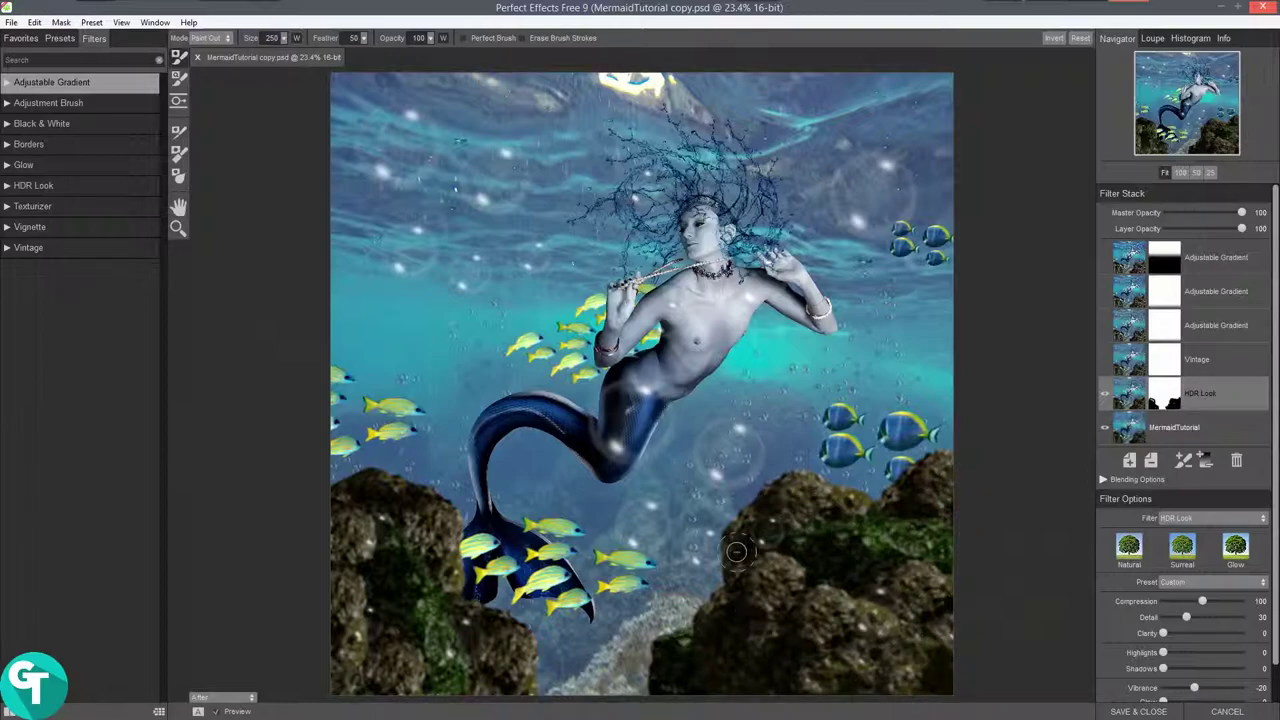
pyautogui.moveTo(955, 547)
pyautogui.mouseDown()
pyautogui.moveTo(860, 513)
pyautogui.moveTo(835, 532)
pyautogui.moveTo(945, 511)
pyautogui.moveTo(961, 489)
pyautogui.moveTo(936, 553)
pyautogui.moveTo(870, 604)
pyautogui.moveTo(762, 629)
pyautogui.moveTo(741, 662)
pyautogui.moveTo(700, 674)
pyautogui.mouseUp()
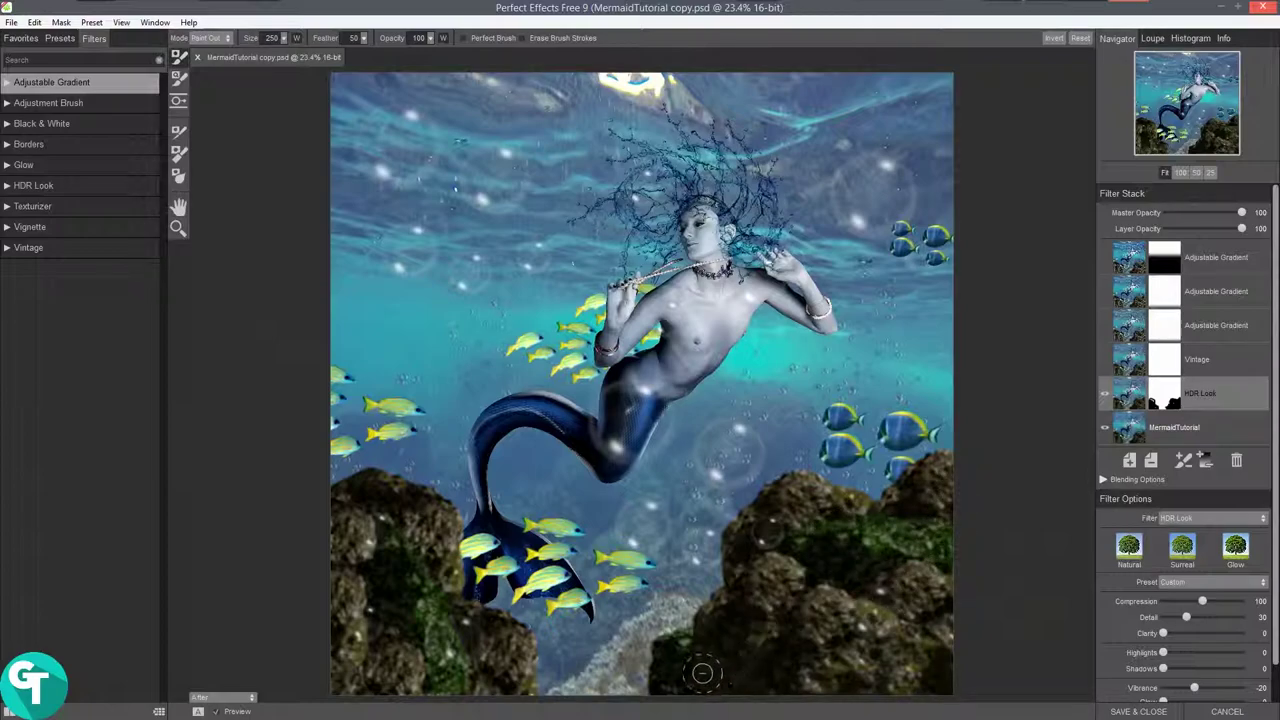
pyautogui.click(1213, 362)
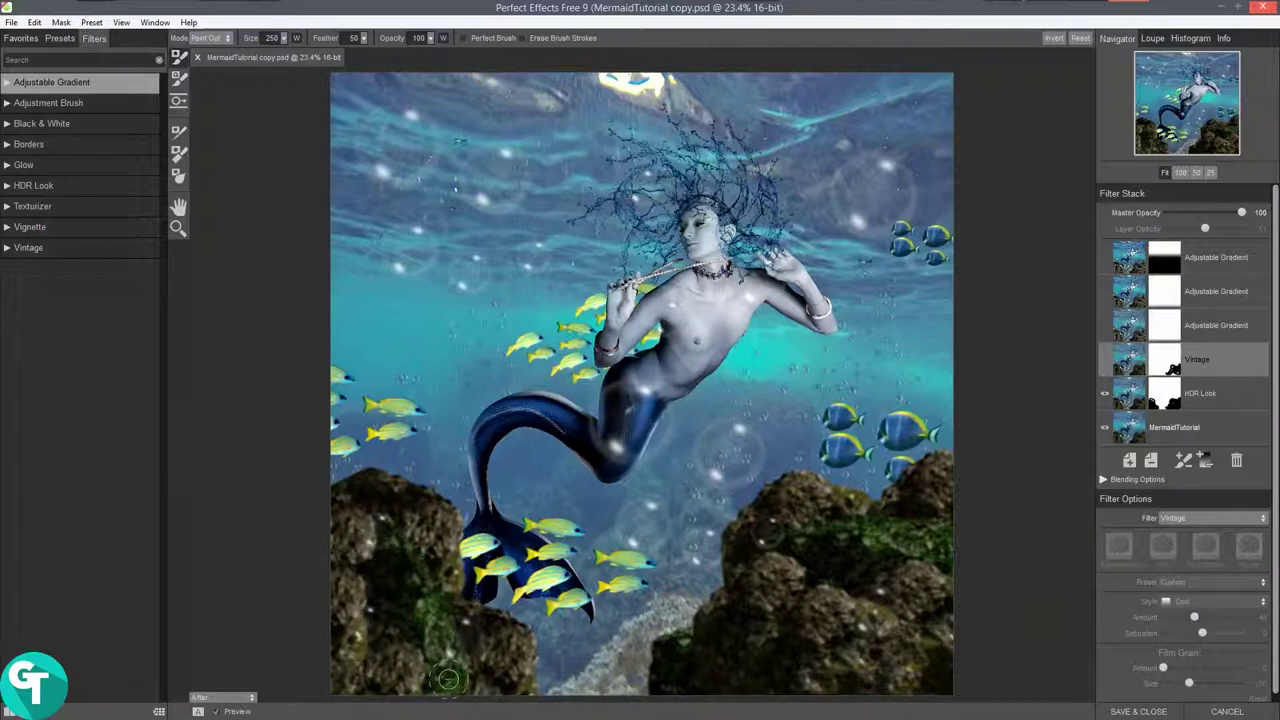
# Change the topmost Adjustable Gradient layer into an Adjustment Brush layer with the Detail preset.
pyautogui.click(1188, 288)
pyautogui.click(1185, 258)
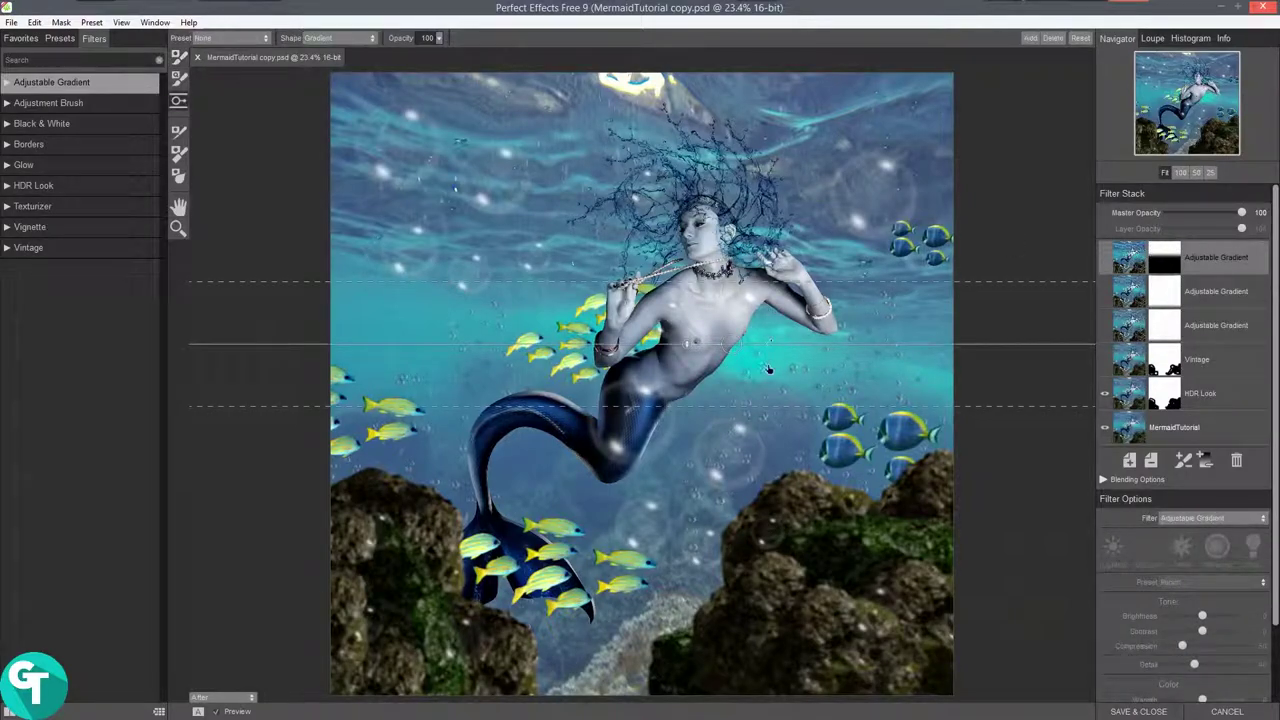
pyautogui.click(8, 104)
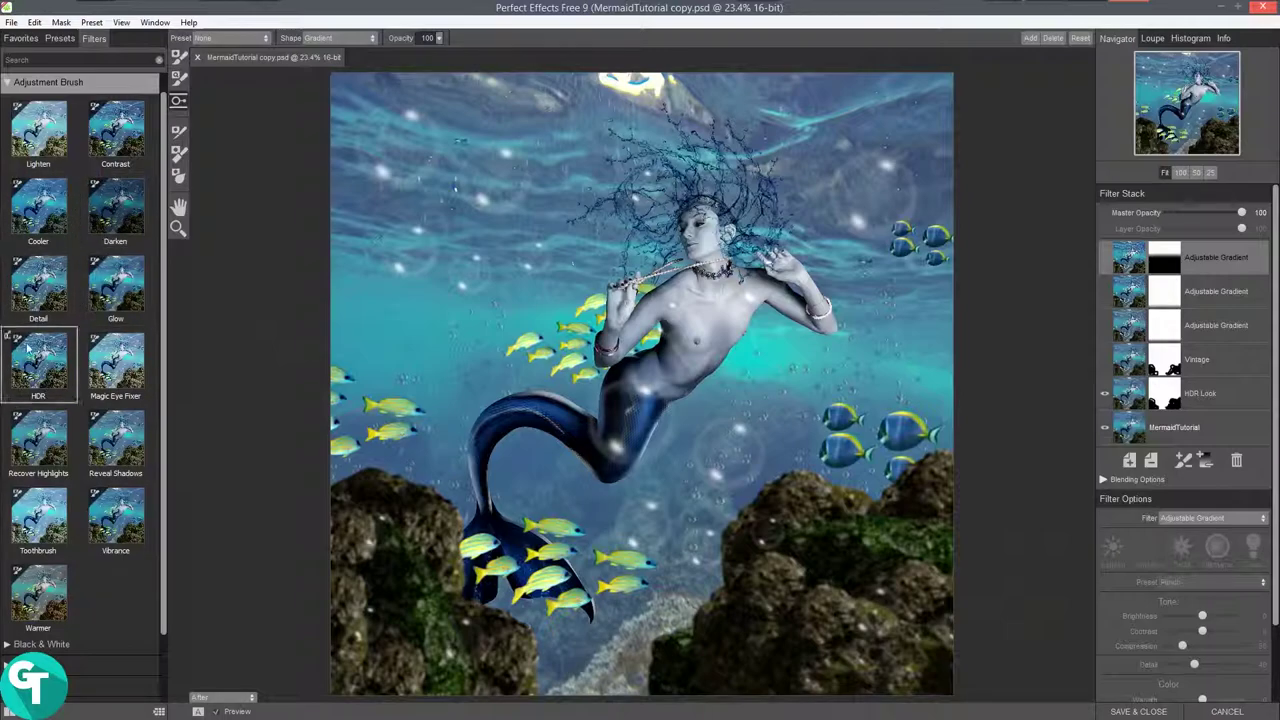
pyautogui.click(34, 283)
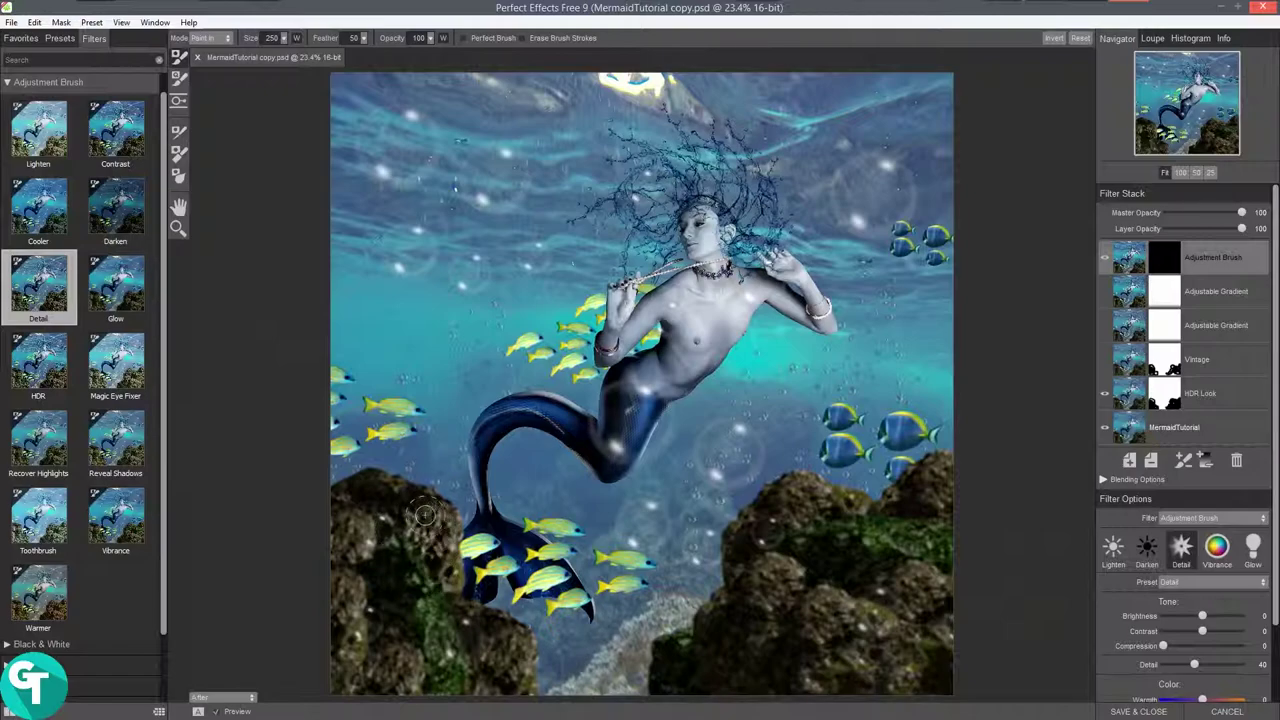
# Paint the Detail adjustment over both rock formations with the size 250 brush.
pyautogui.moveTo(380, 490)
pyautogui.mouseDown()
pyautogui.moveTo(338, 544)
pyautogui.moveTo(343, 520)
pyautogui.moveTo(362, 600)
pyautogui.moveTo(347, 690)
pyautogui.moveTo(348, 650)
pyautogui.moveTo(395, 627)
pyautogui.moveTo(437, 655)
pyautogui.moveTo(495, 643)
pyautogui.moveTo(518, 665)
pyautogui.moveTo(482, 687)
pyautogui.moveTo(383, 672)
pyautogui.moveTo(357, 573)
pyautogui.moveTo(495, 647)
pyautogui.moveTo(427, 610)
pyautogui.moveTo(373, 656)
pyautogui.moveTo(373, 568)
pyautogui.moveTo(335, 686)
pyautogui.moveTo(348, 535)
pyautogui.moveTo(375, 518)
pyautogui.moveTo(407, 527)
pyautogui.moveTo(378, 530)
pyautogui.moveTo(357, 557)
pyautogui.mouseUp()
pyautogui.moveTo(366, 613)
pyautogui.mouseDown()
pyautogui.moveTo(355, 654)
pyautogui.moveTo(378, 629)
pyautogui.moveTo(463, 643)
pyautogui.mouseUp()
pyautogui.moveTo(697, 681)
pyautogui.mouseDown()
pyautogui.moveTo(786, 668)
pyautogui.moveTo(933, 601)
pyautogui.moveTo(821, 618)
pyautogui.moveTo(814, 604)
pyautogui.moveTo(782, 660)
pyautogui.moveTo(817, 658)
pyautogui.moveTo(879, 622)
pyautogui.moveTo(914, 624)
pyautogui.moveTo(872, 632)
pyautogui.moveTo(888, 669)
pyautogui.moveTo(954, 623)
pyautogui.moveTo(940, 478)
pyautogui.moveTo(863, 539)
pyautogui.moveTo(802, 507)
pyautogui.moveTo(783, 515)
pyautogui.moveTo(747, 580)
pyautogui.moveTo(768, 532)
pyautogui.moveTo(734, 687)
pyautogui.moveTo(684, 680)
pyautogui.moveTo(698, 653)
pyautogui.moveTo(669, 656)
pyautogui.moveTo(698, 670)
pyautogui.moveTo(759, 597)
pyautogui.moveTo(834, 687)
pyautogui.moveTo(904, 560)
pyautogui.moveTo(920, 497)
pyautogui.mouseUp()
pyautogui.moveTo(893, 652)
pyautogui.mouseDown()
pyautogui.moveTo(829, 591)
pyautogui.moveTo(794, 512)
pyautogui.moveTo(842, 515)
pyautogui.moveTo(750, 547)
pyautogui.moveTo(868, 632)
pyautogui.mouseUp()
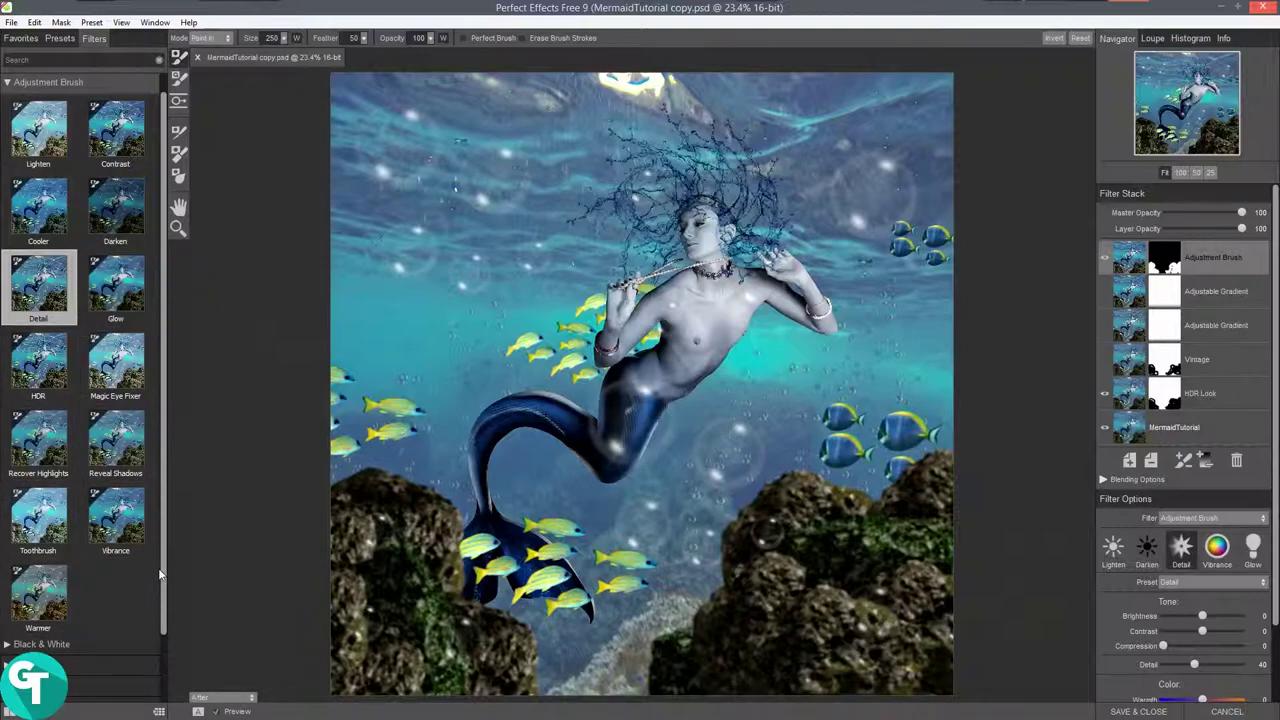
# Try the Angel Glow preset from the Glow filters on the current layer.
pyautogui.moveTo(165, 620); pyautogui.dragTo(165, 680)
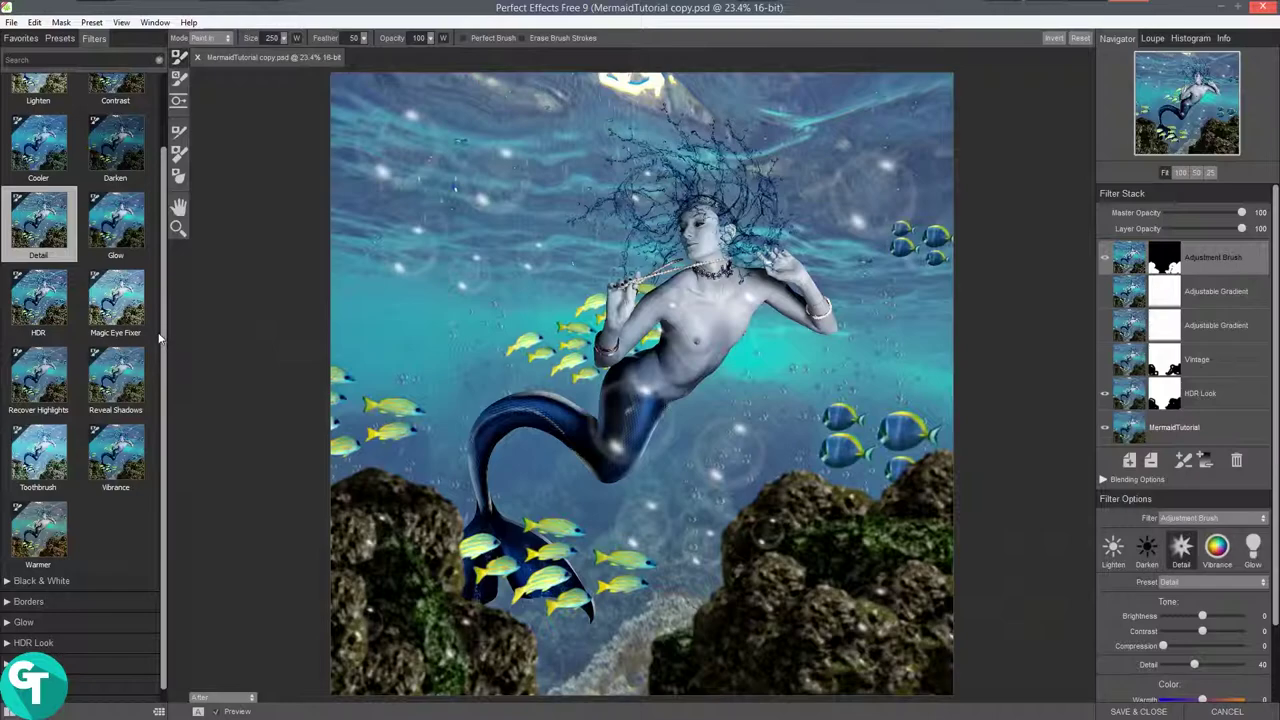
pyautogui.scroll(3, 166, 347)
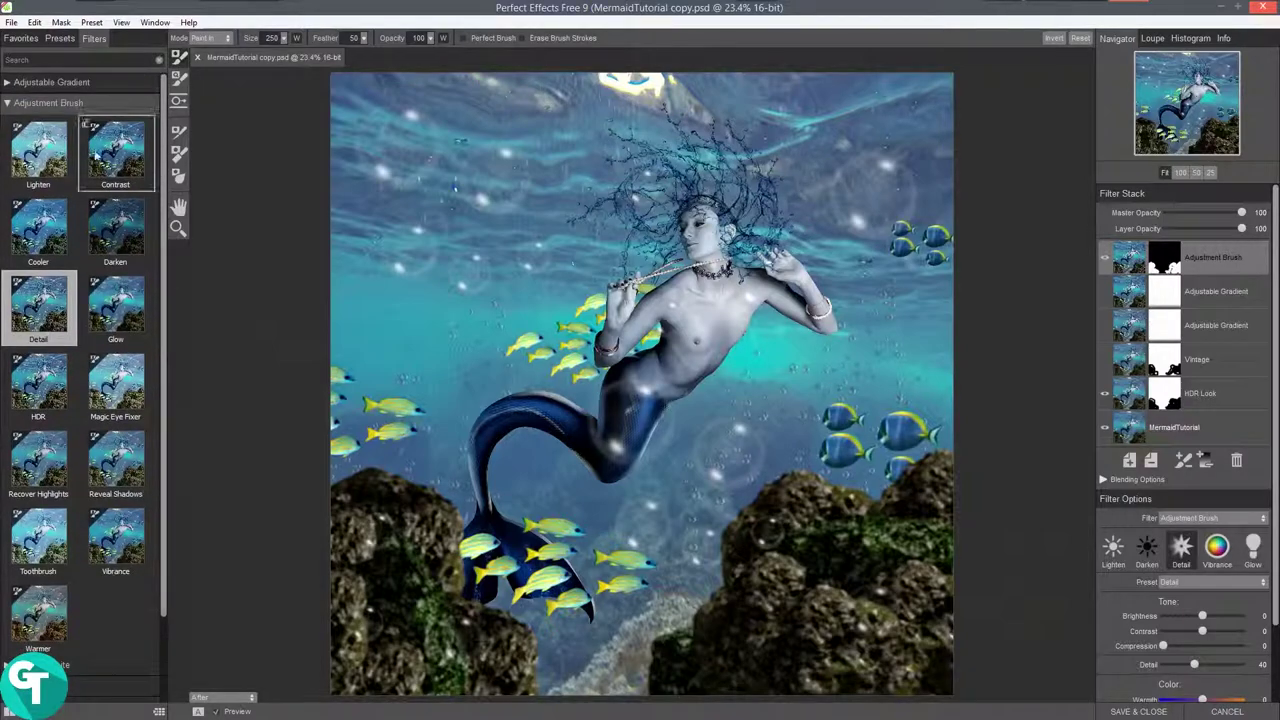
pyautogui.click(5, 105)
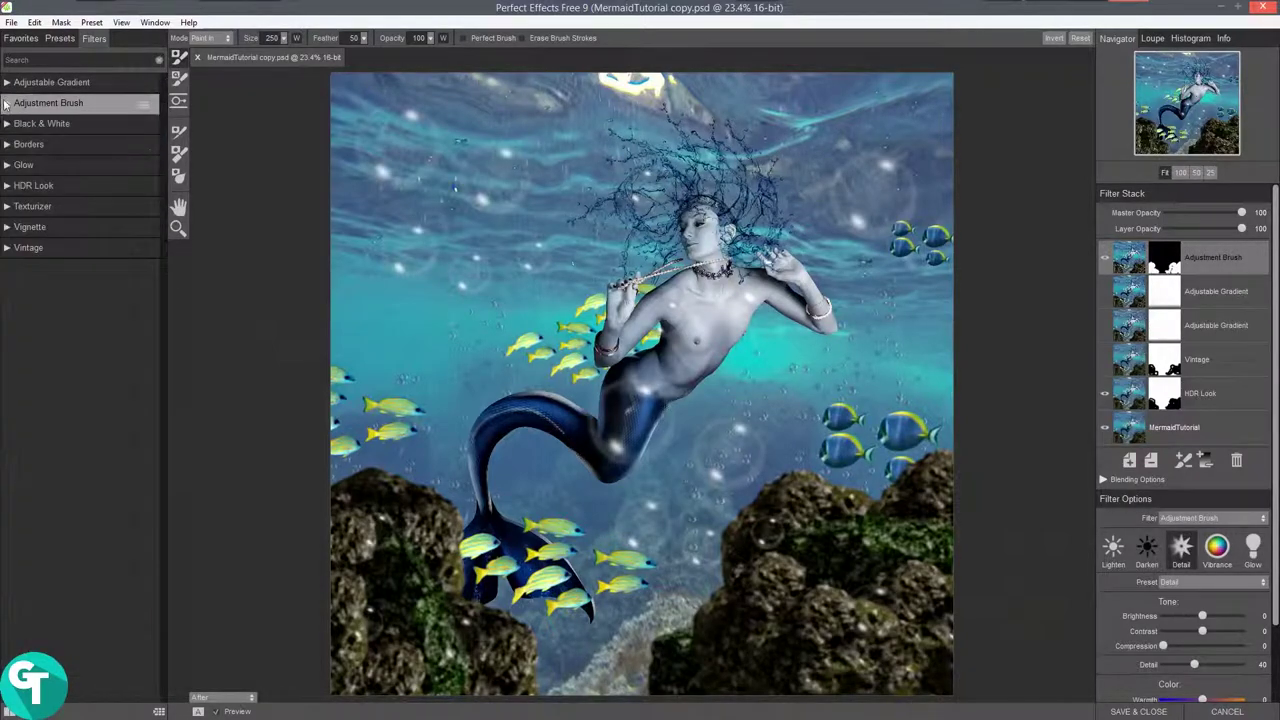
pyautogui.click(9, 166)
pyautogui.click(5, 166)
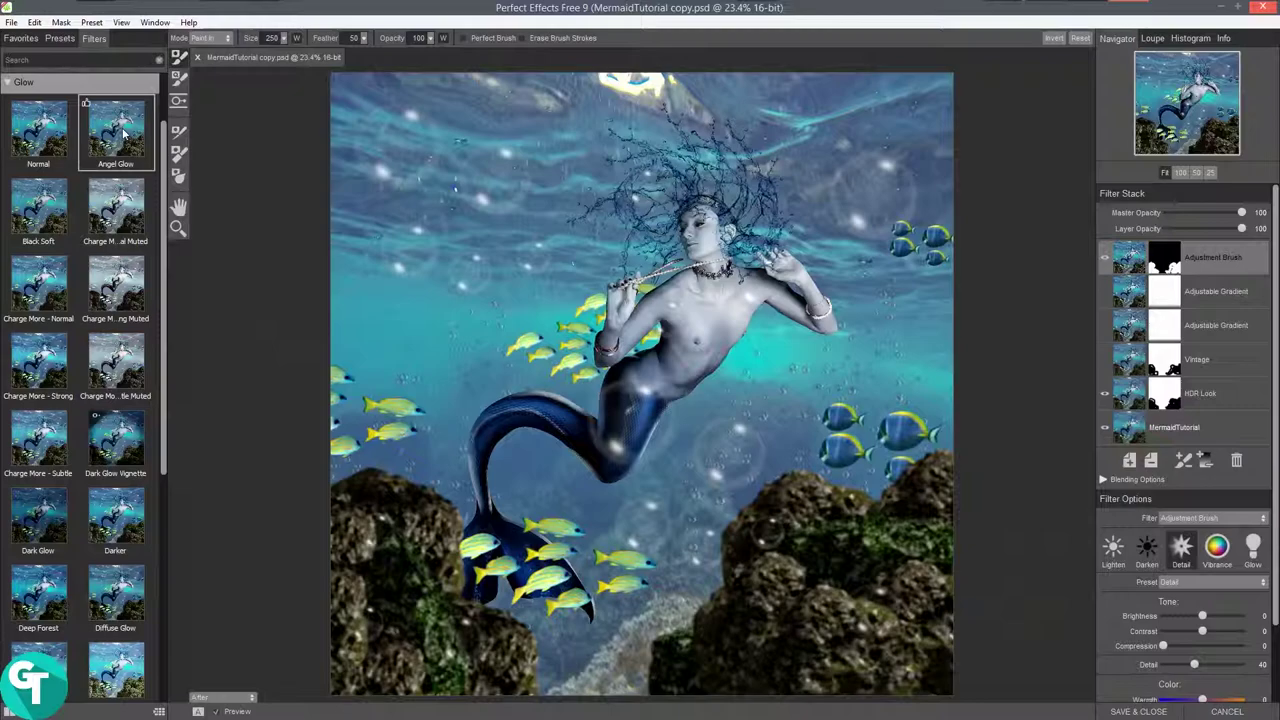
pyautogui.click(119, 136)
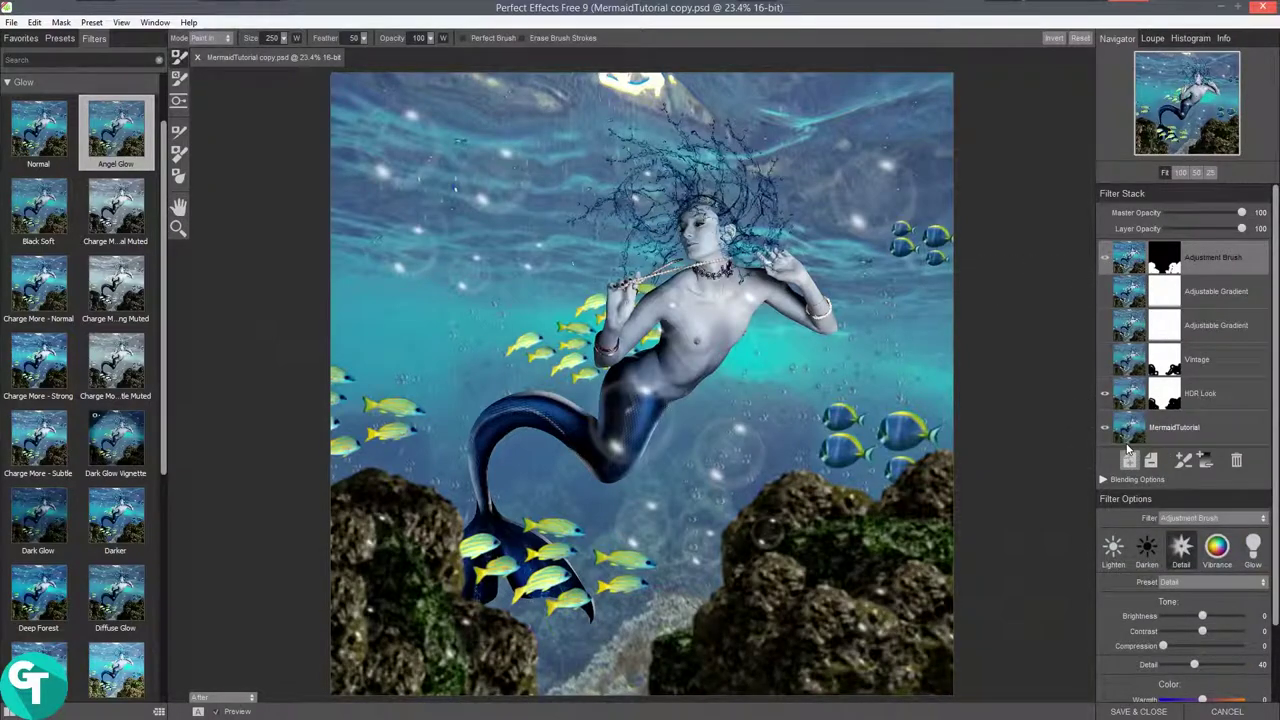
# Make the Vintage layer and the two remaining Adjustable Gradient layers visible again.
pyautogui.click(1120, 362)
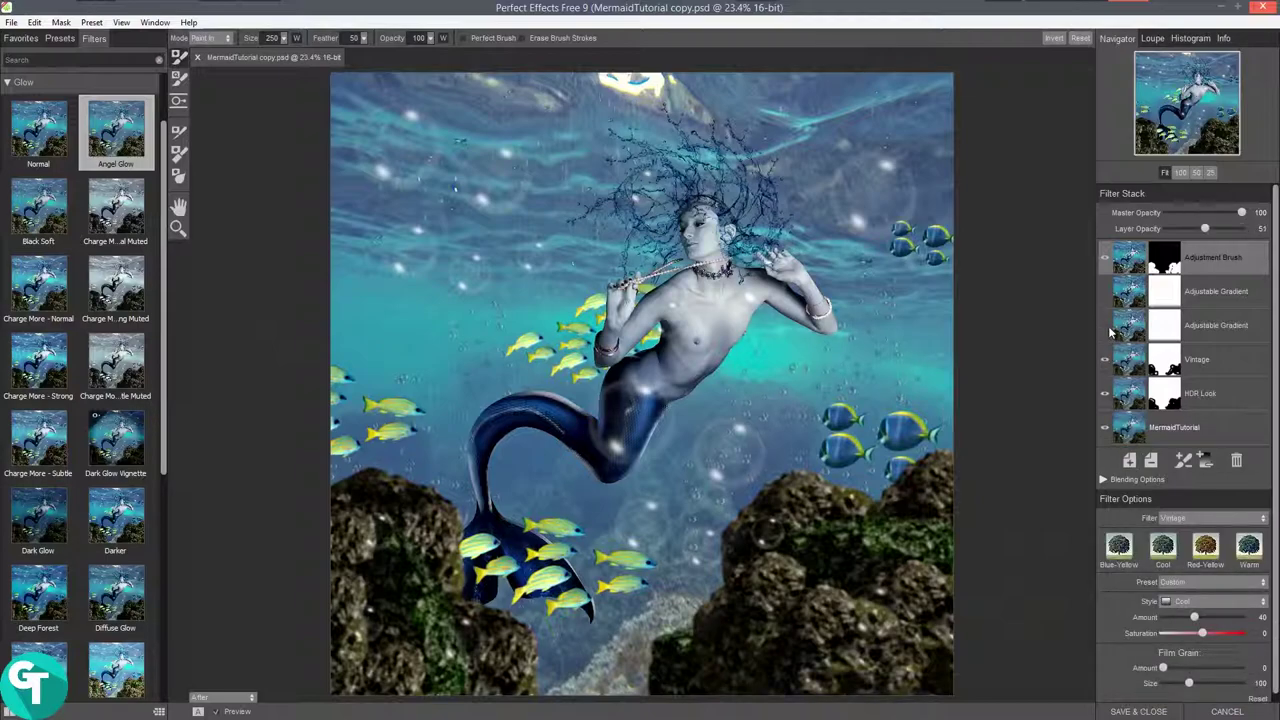
pyautogui.click(1108, 331)
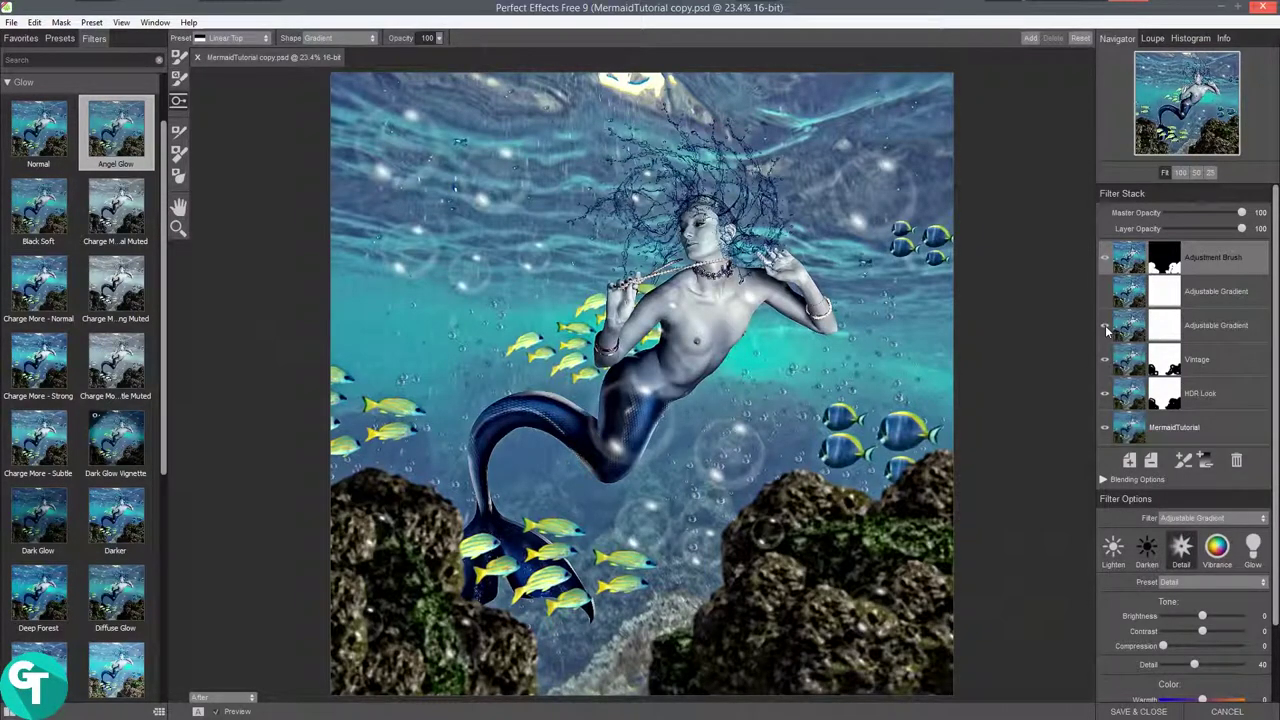
pyautogui.click(1106, 291)
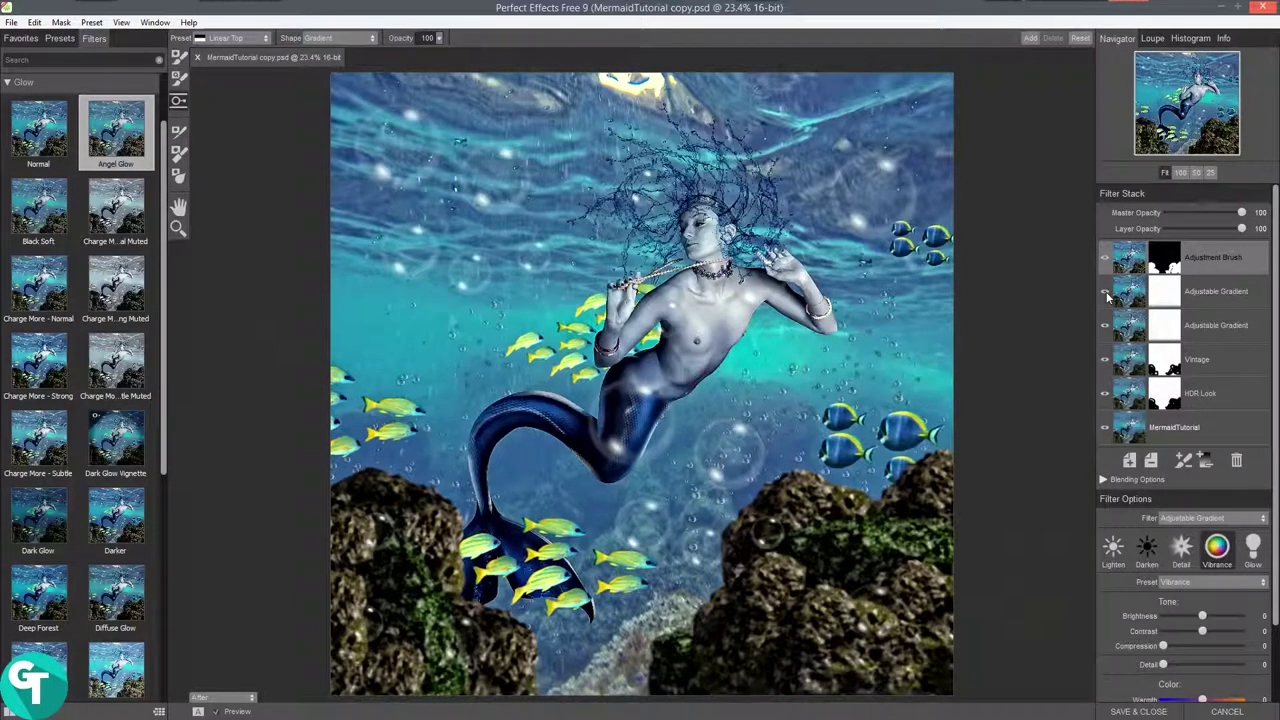
# Add a new filter layer at the top of the stack and give it the Angel Glow preset.
pyautogui.hotkey('ctrl', 'shift', 'n')
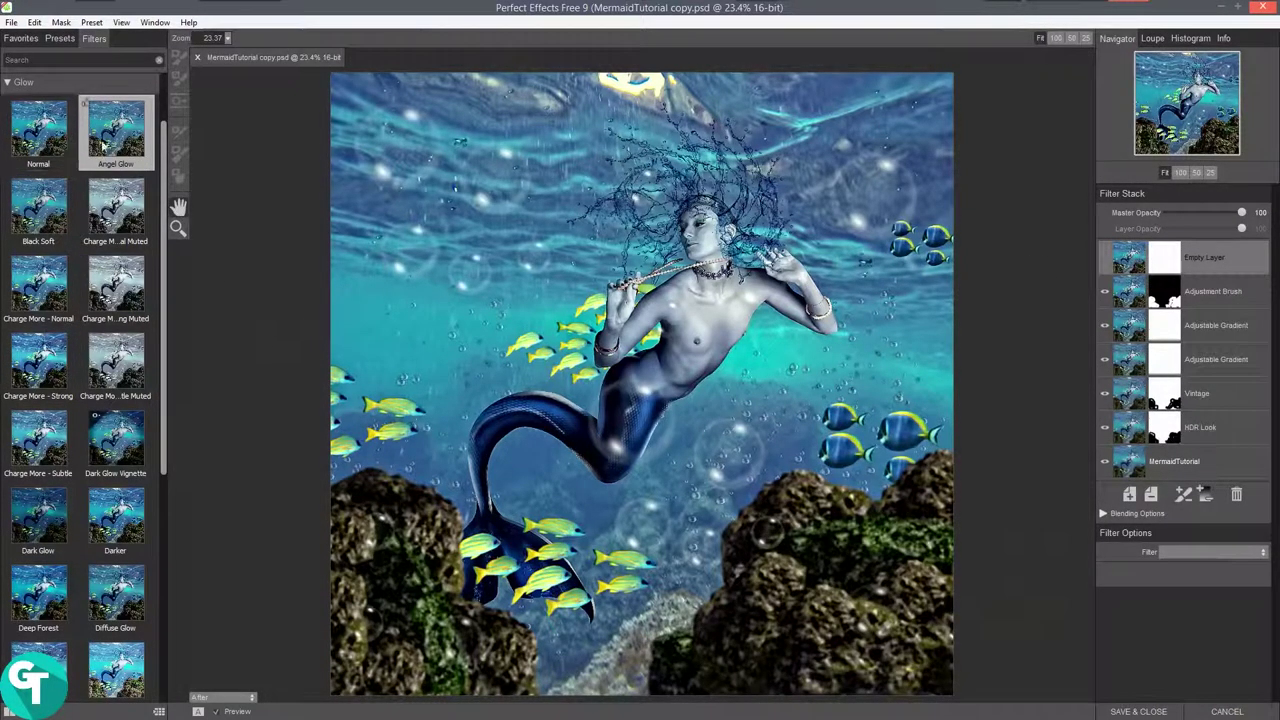
pyautogui.click(36, 147)
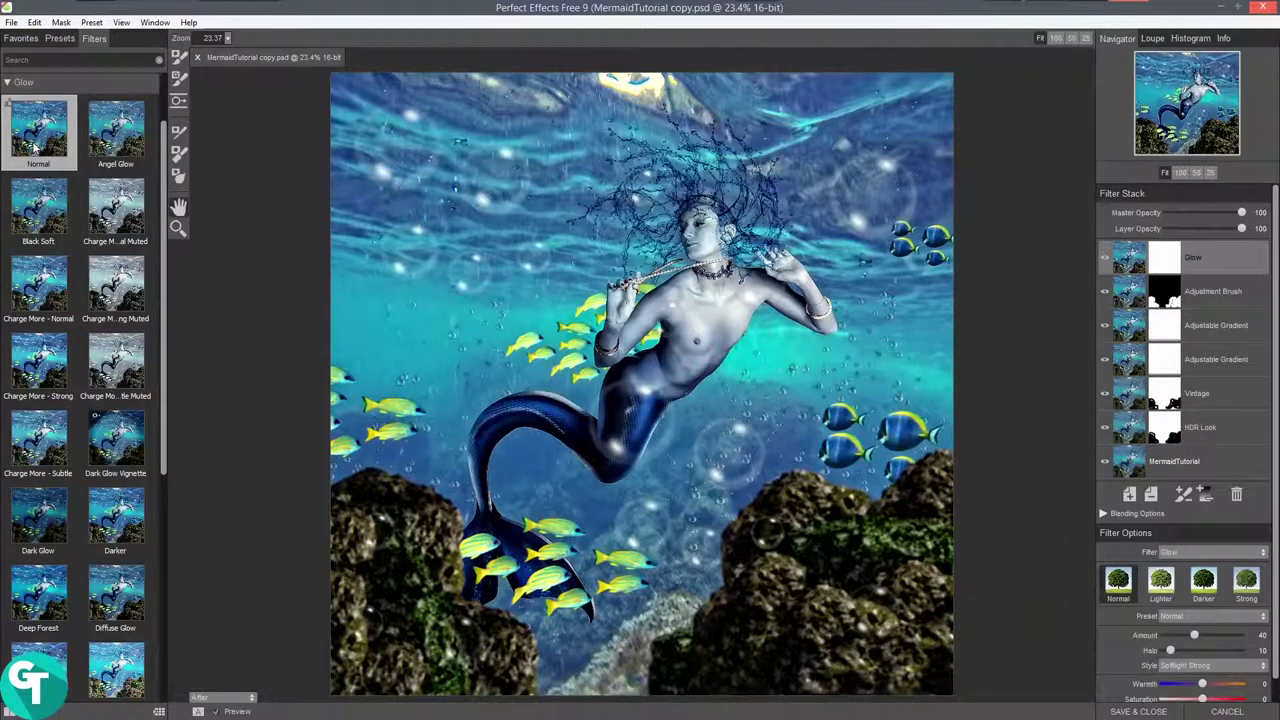
pyautogui.click(107, 133)
pyautogui.scroll(-5, 140, 350)
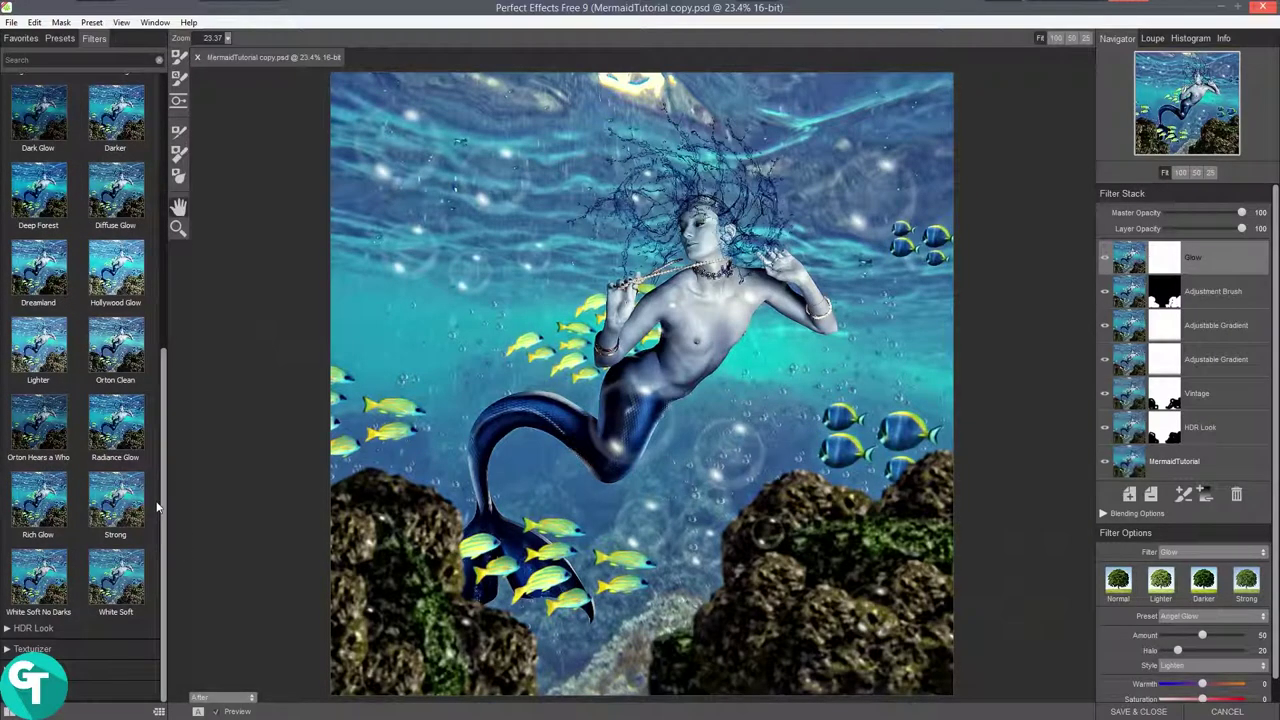
pyautogui.moveTo(165, 531); pyautogui.dragTo(186, 350)
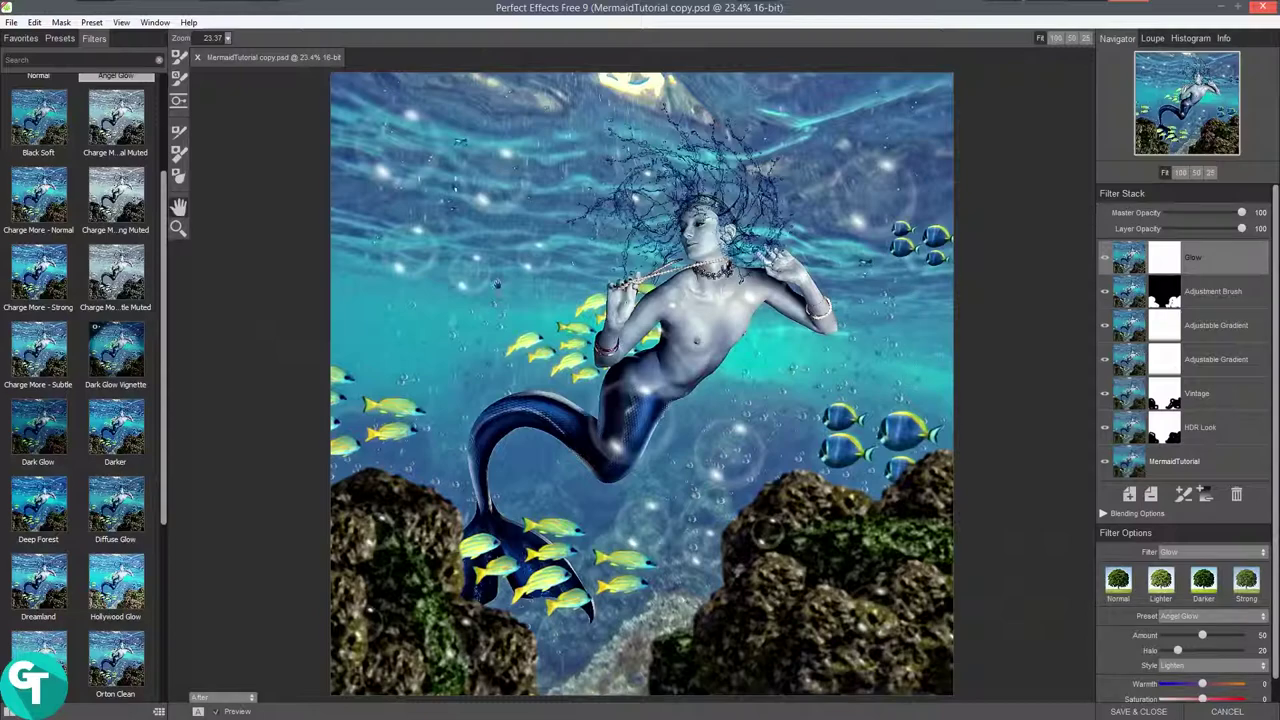
# Add another filter layer above Glow and apply the Subtle preset of the HDR Look filter.
pyautogui.click(1129, 494)
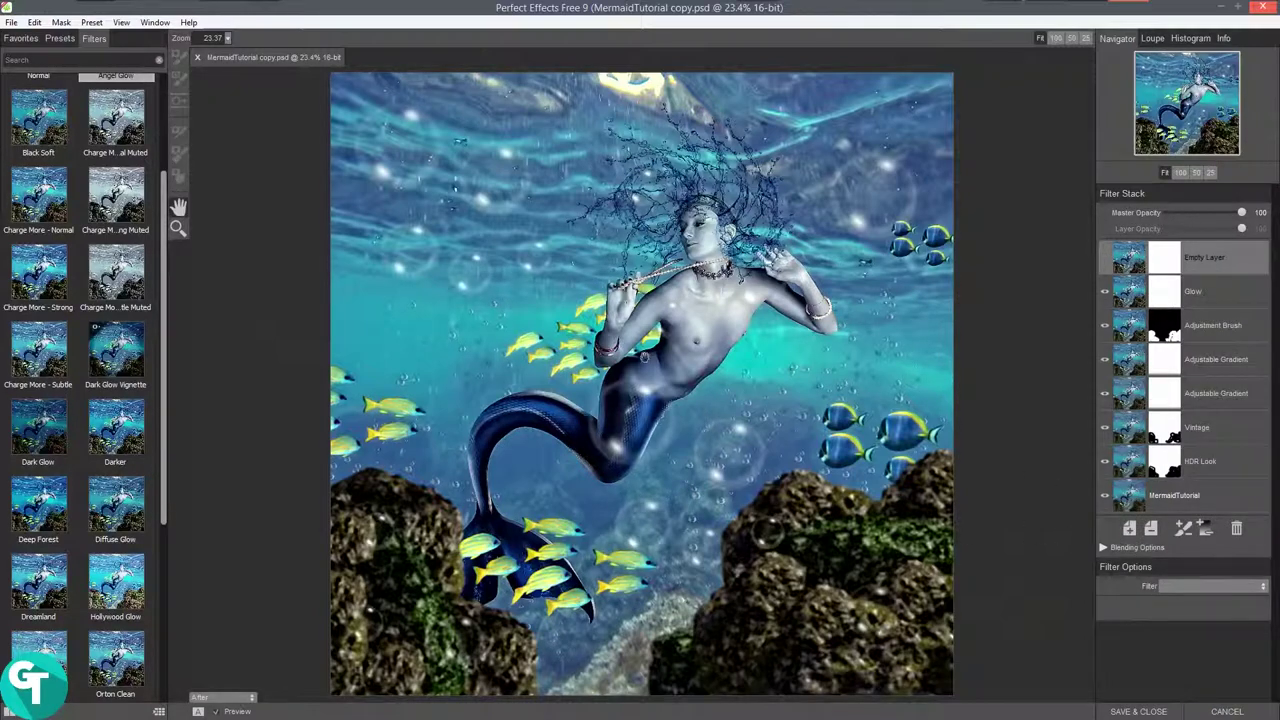
pyautogui.scroll(3, 120, 250)
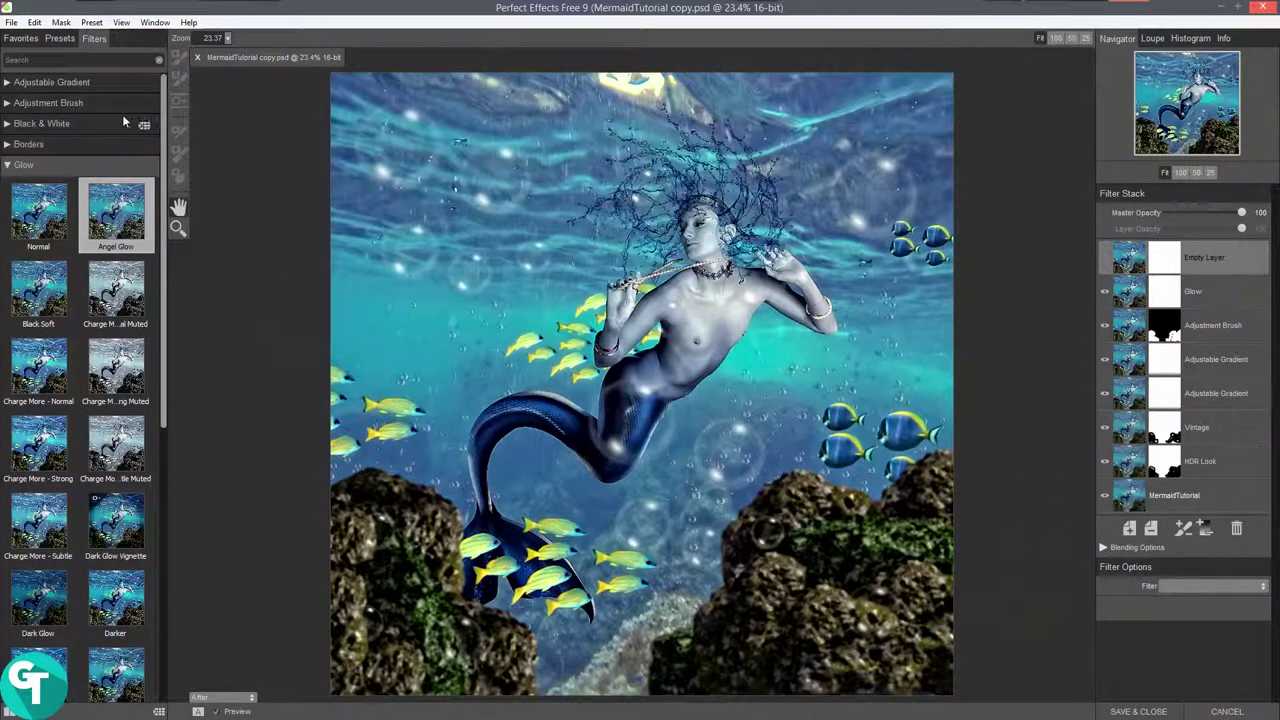
pyautogui.click(12, 168)
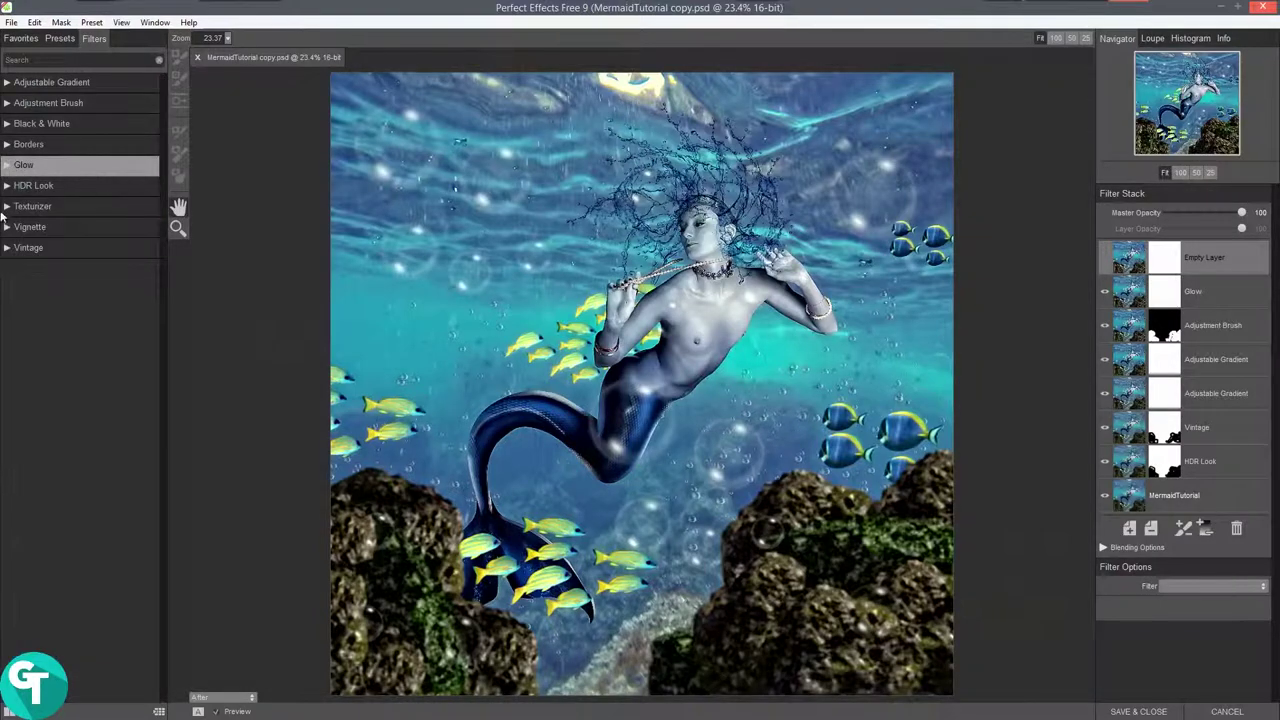
pyautogui.click(6, 188)
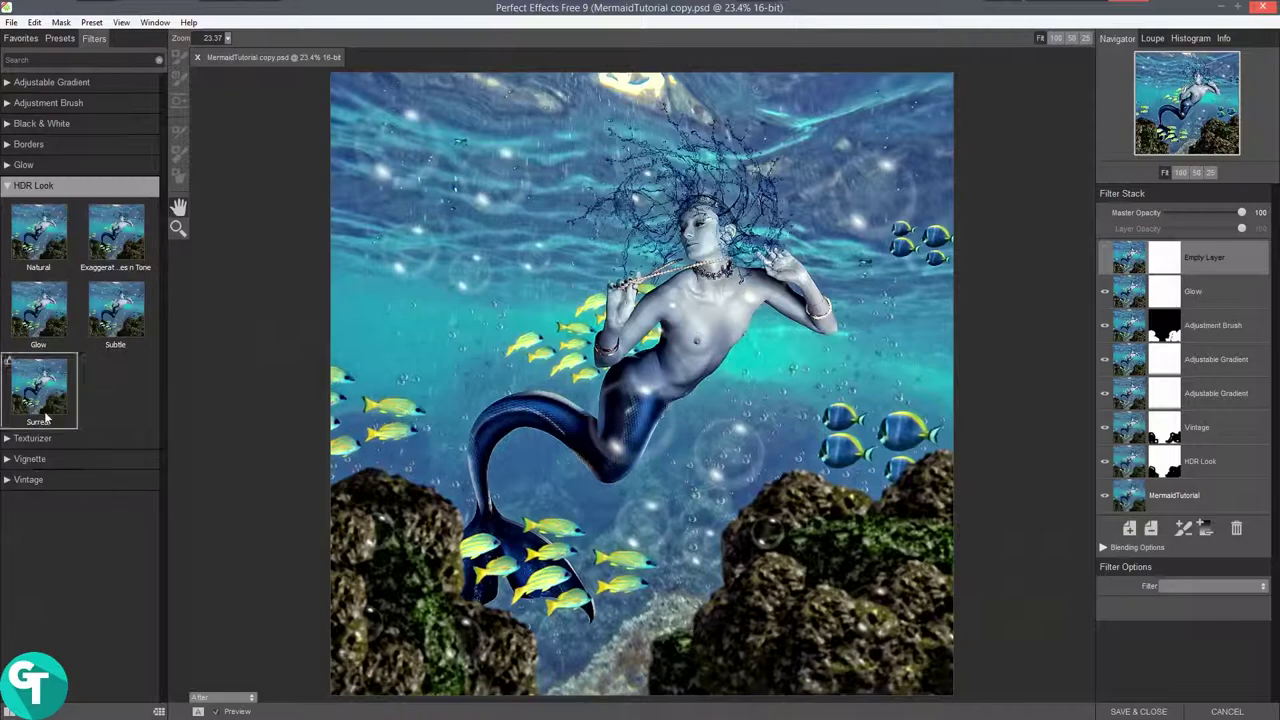
pyautogui.click(116, 311)
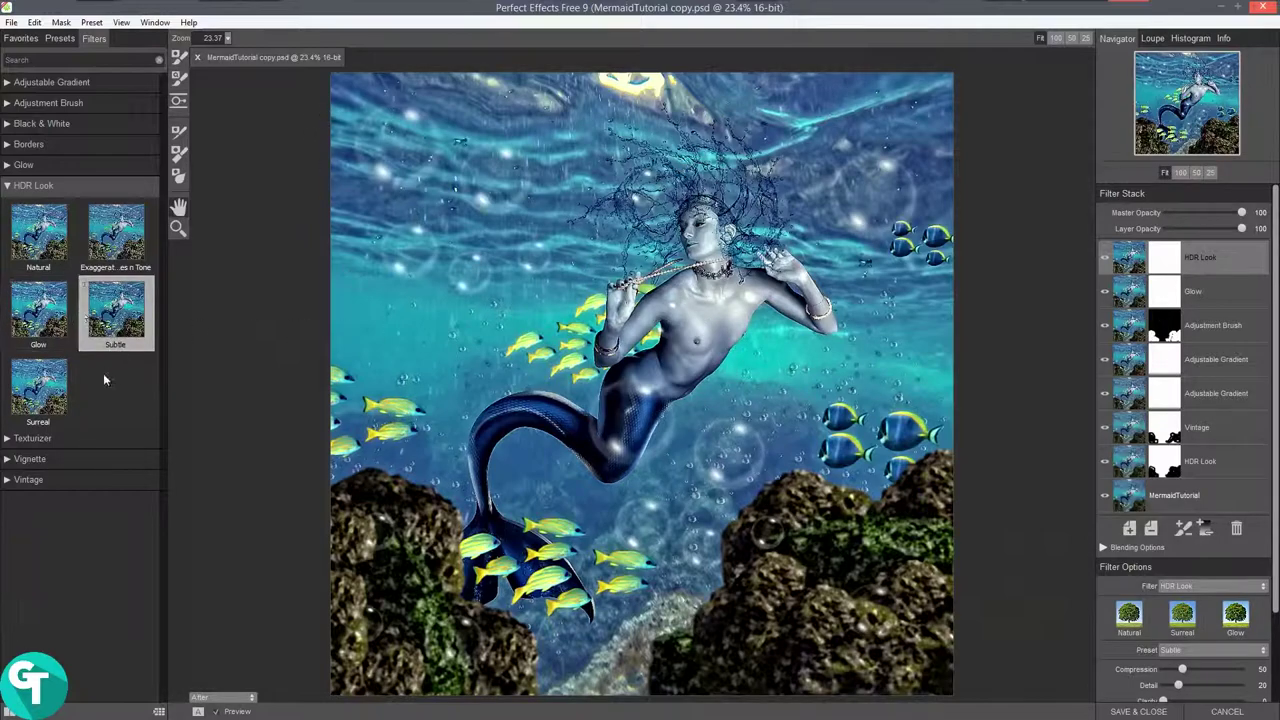
# Try the Surreal and Glow presets on the top HDR Look layer, then apply Exaggerated Edges n Tone.
pyautogui.click(42, 381)
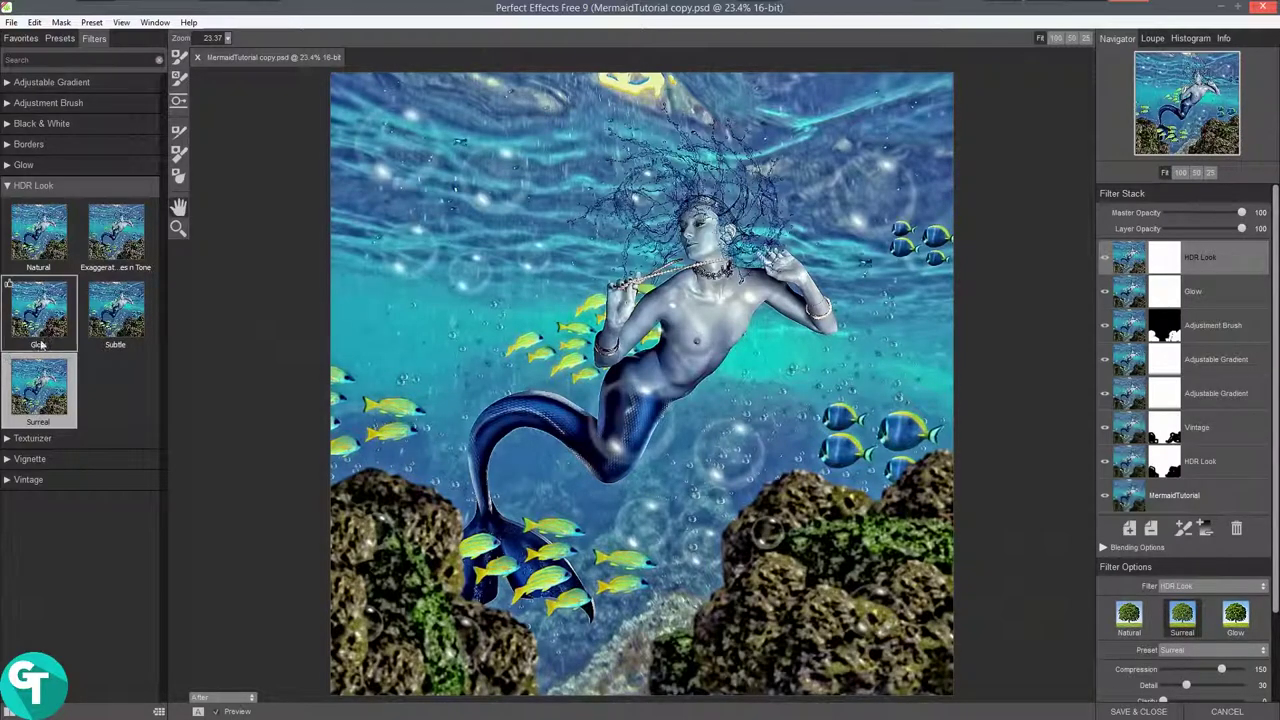
pyautogui.click(39, 306)
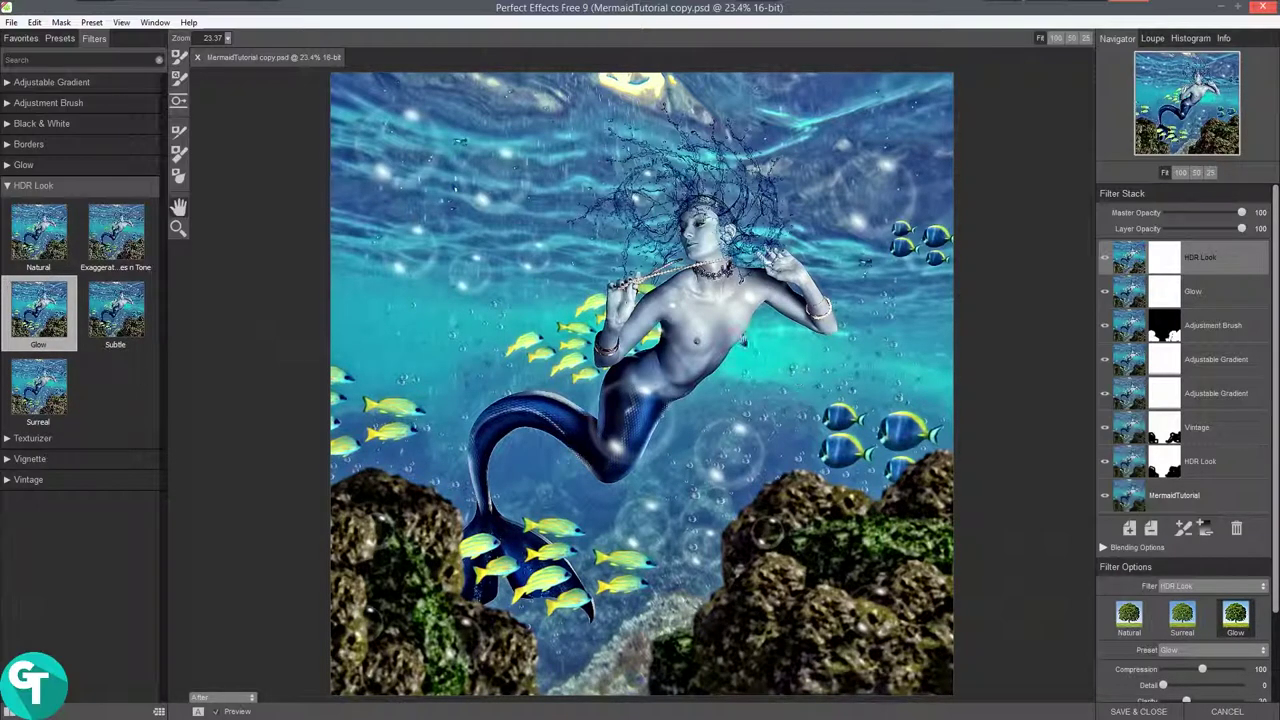
pyautogui.click(104, 236)
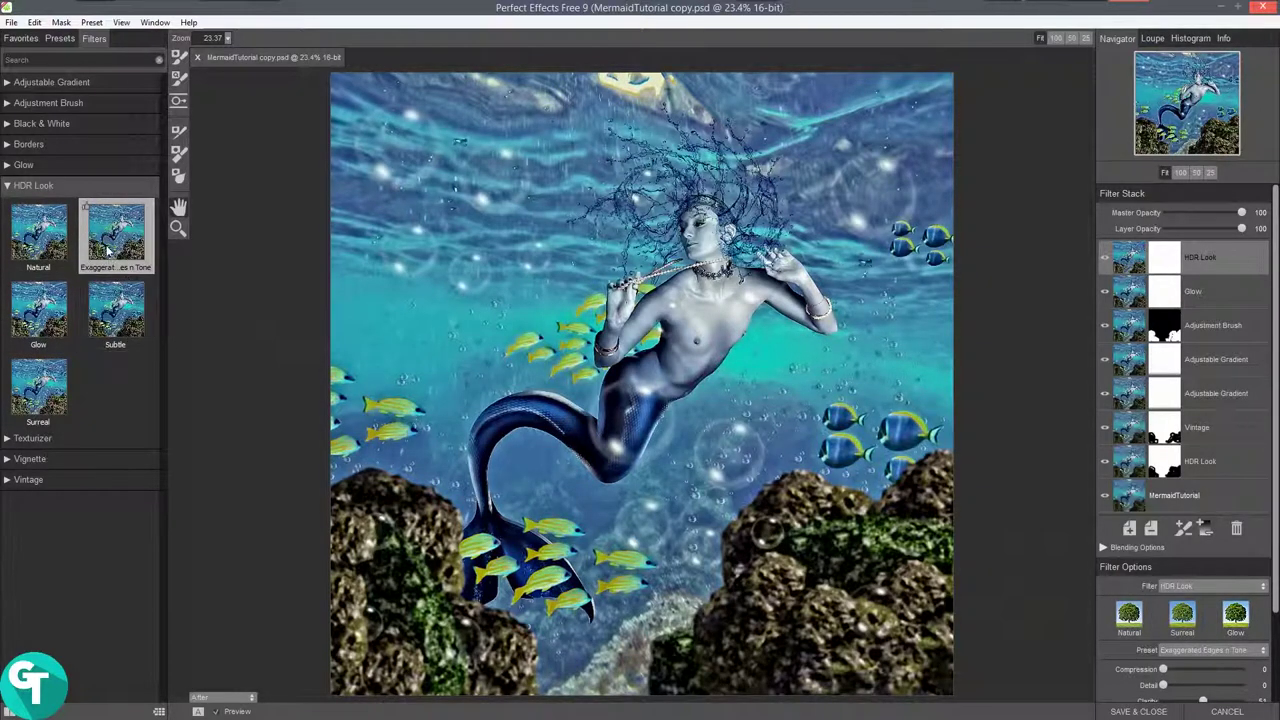
# Apply the Subtle preset to the top HDR Look layer.
pyautogui.click(122, 290)
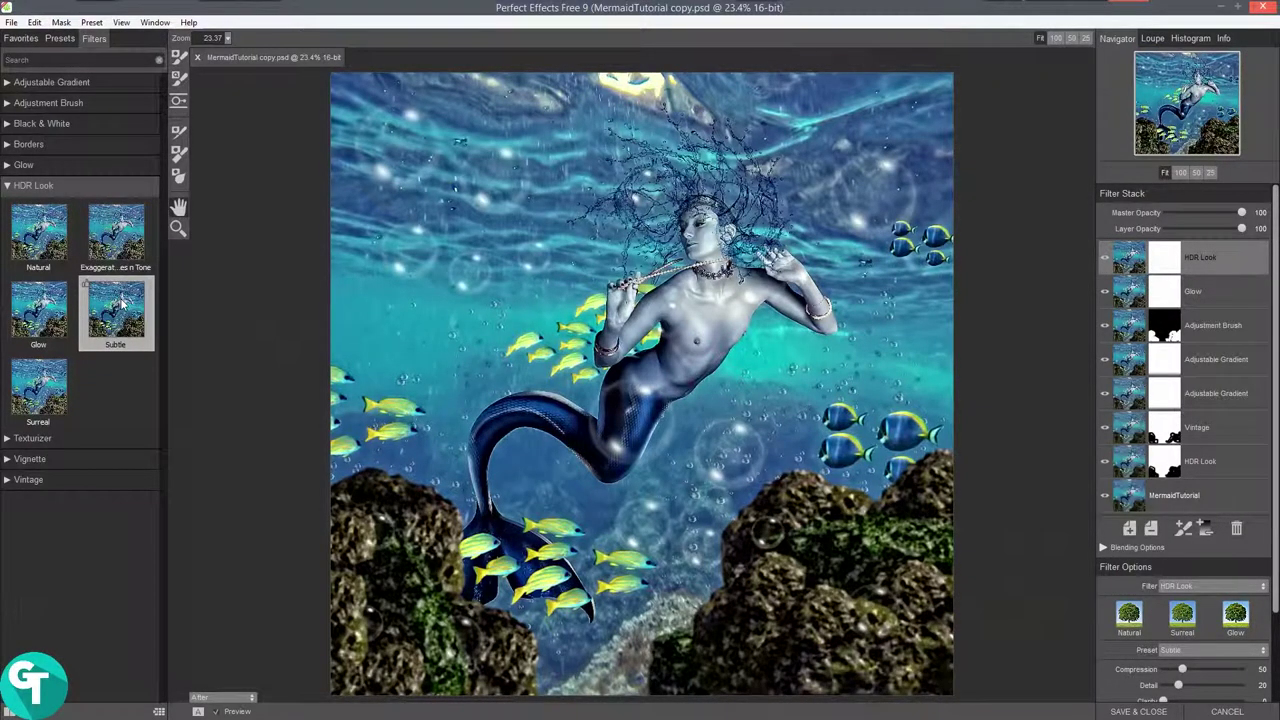
pyautogui.click(17, 187)
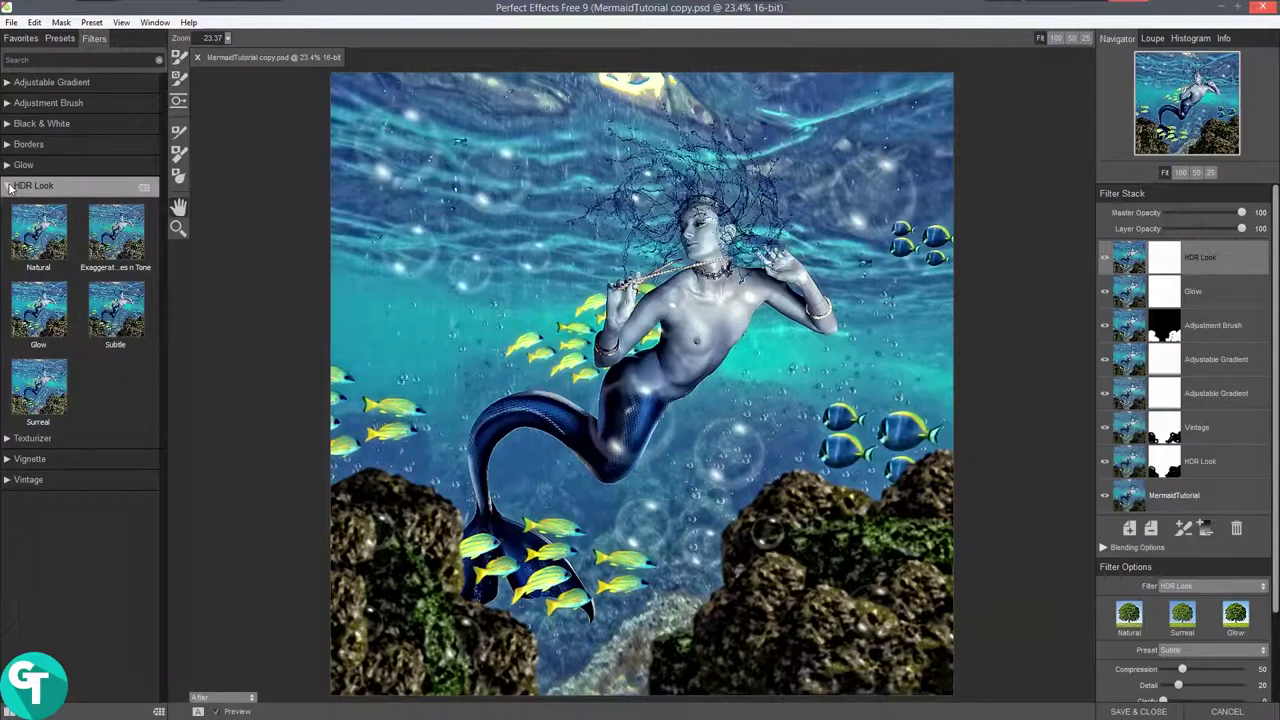
# Add a new filter layer at the top of the stack and give it the Big Softy preset of the Vignette filter.
pyautogui.click(1130, 530)
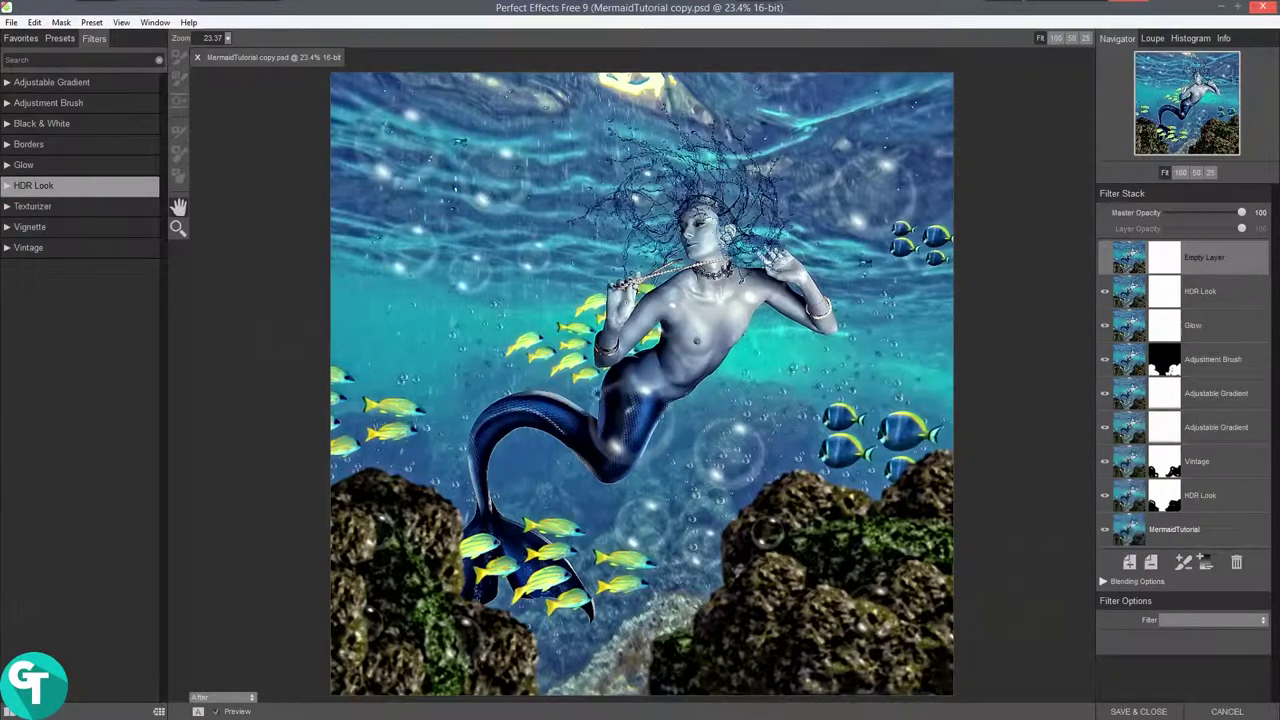
pyautogui.click(9, 209)
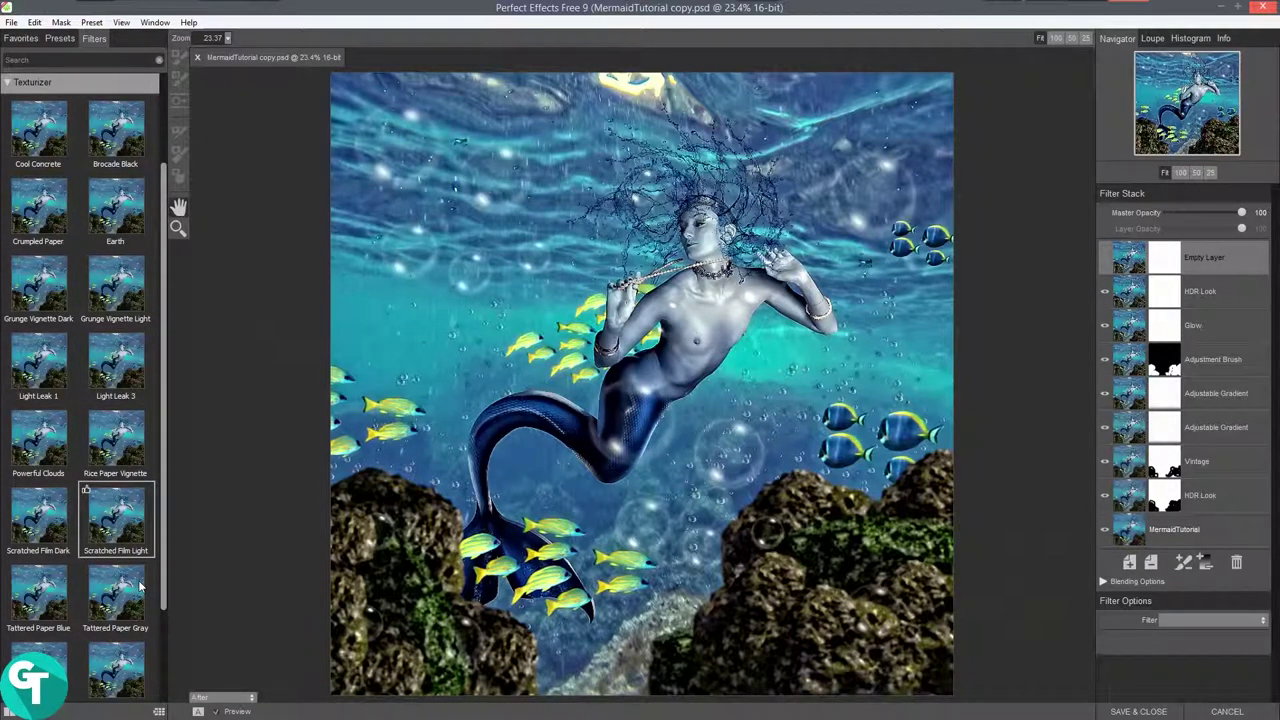
pyautogui.click(20, 82)
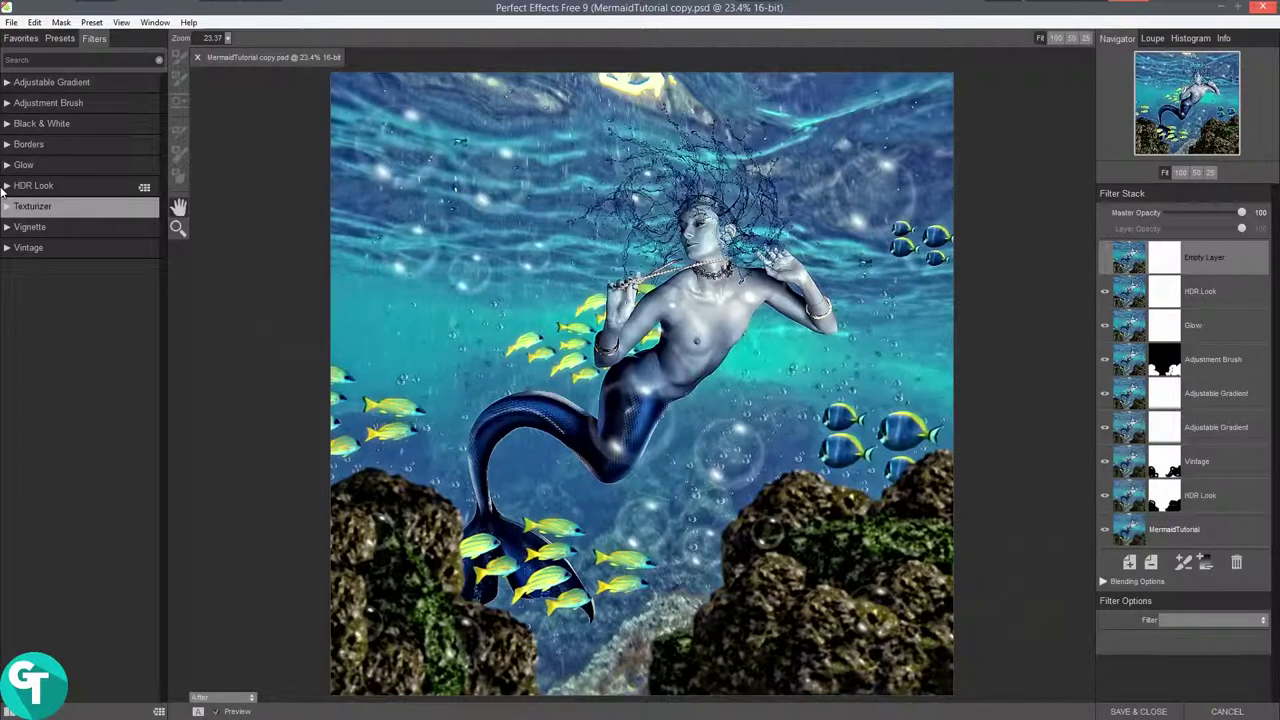
pyautogui.click(8, 227)
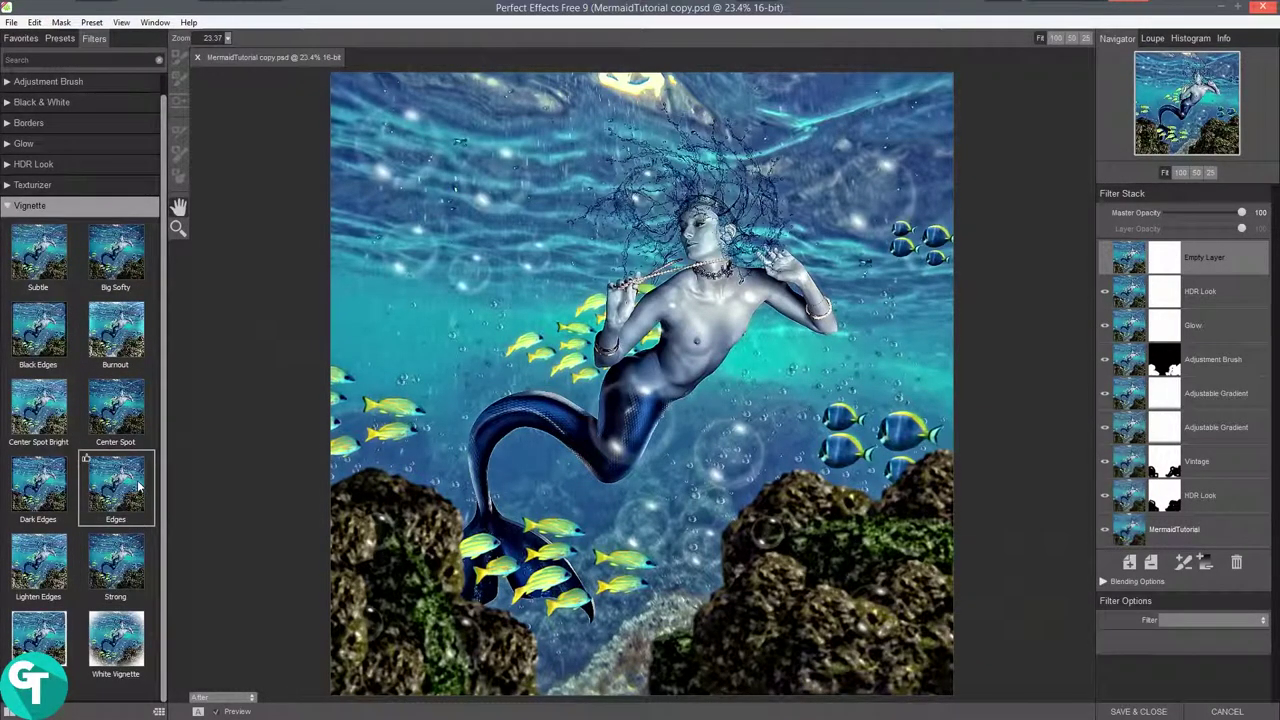
pyautogui.click(117, 256)
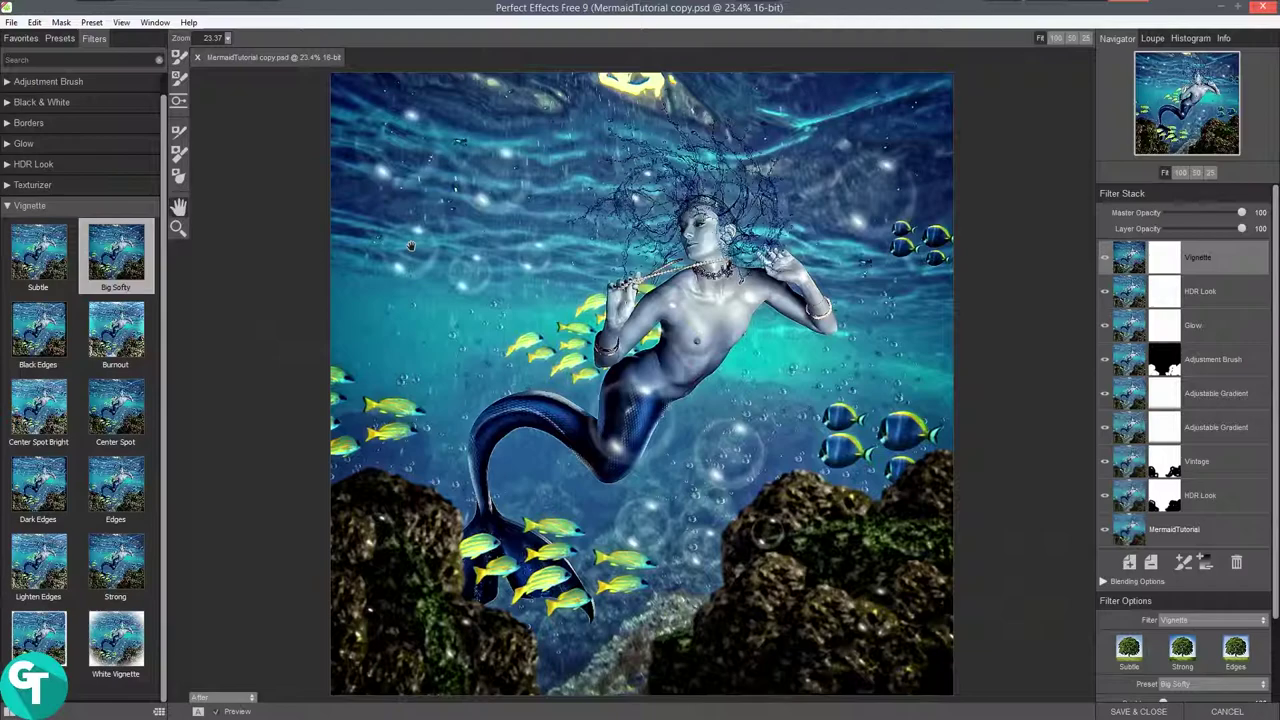
pyautogui.click(30, 205)
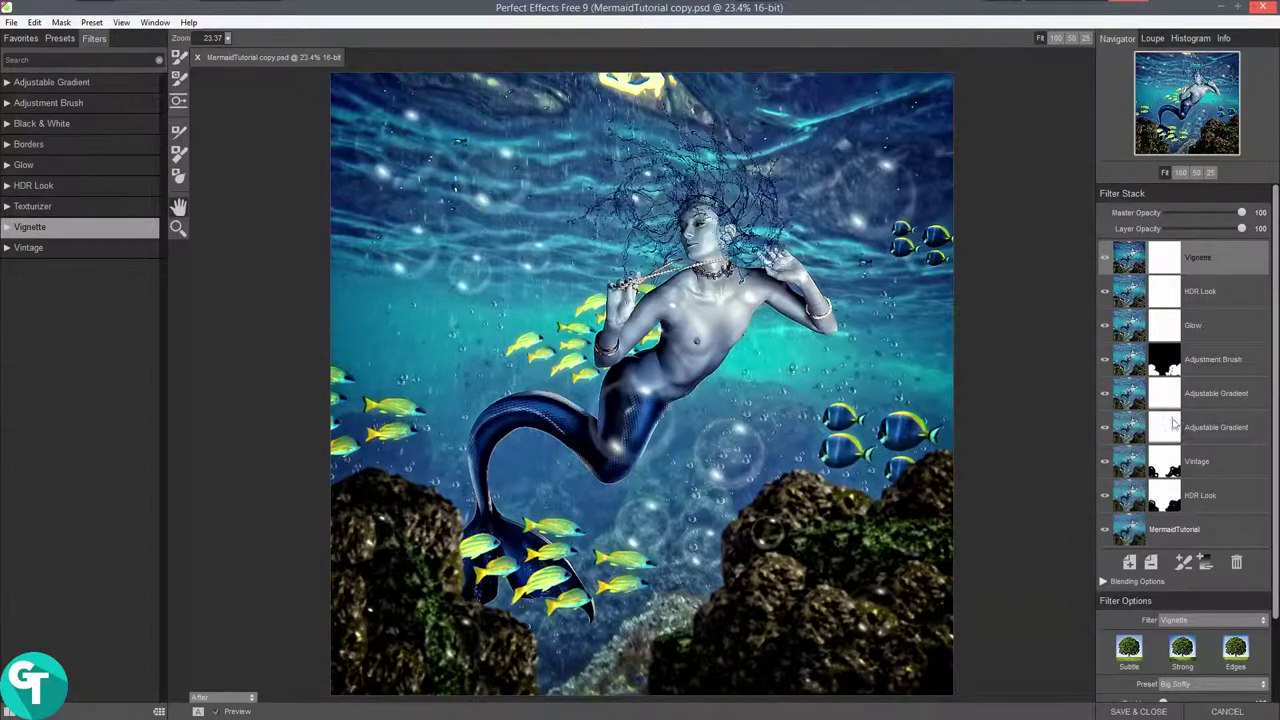
# Add another filter layer above Vignette, try the Ocean Waves preset of the Vintage filter, and apply Cool instead.
pyautogui.click(1129, 563)
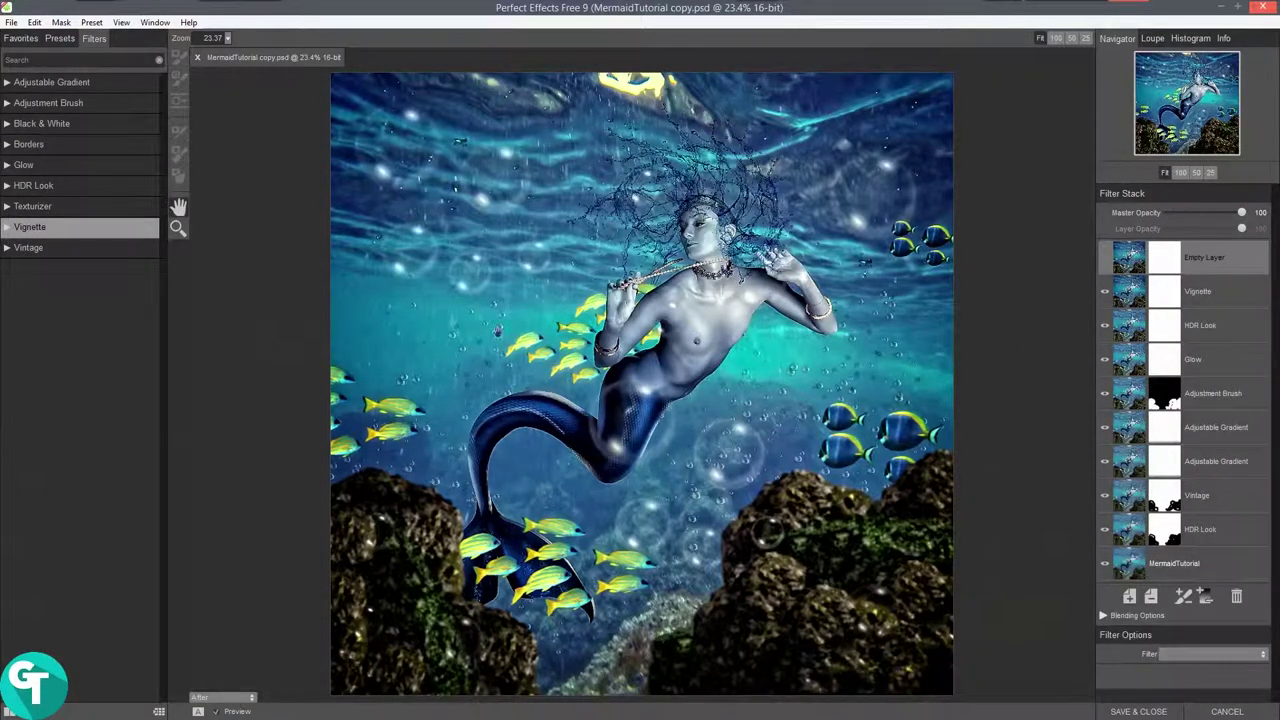
pyautogui.click(14, 248)
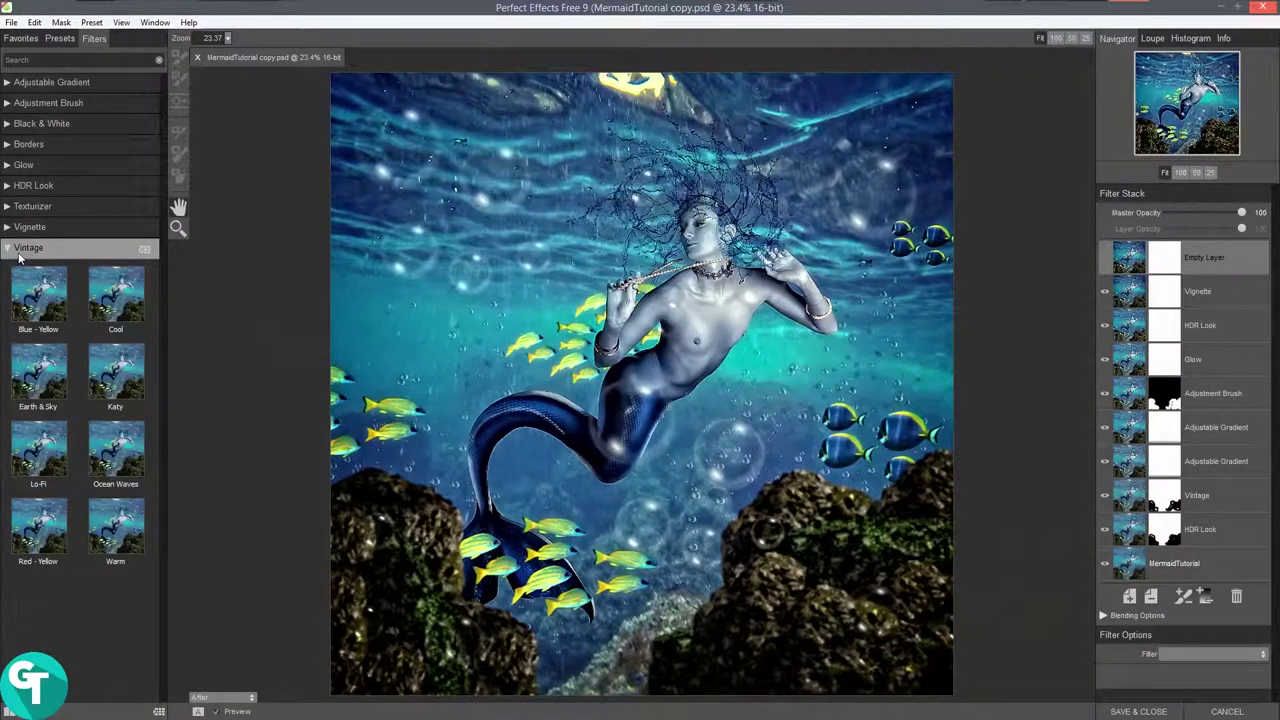
pyautogui.click(112, 463)
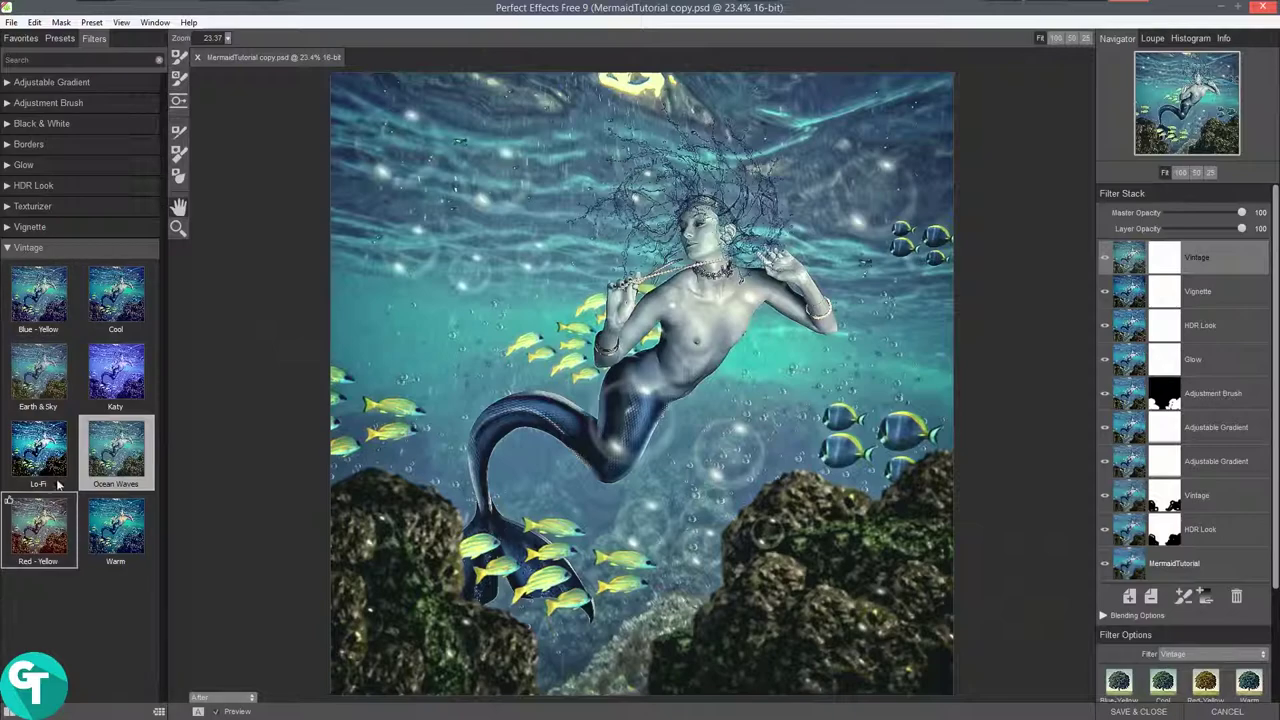
pyautogui.click(120, 300)
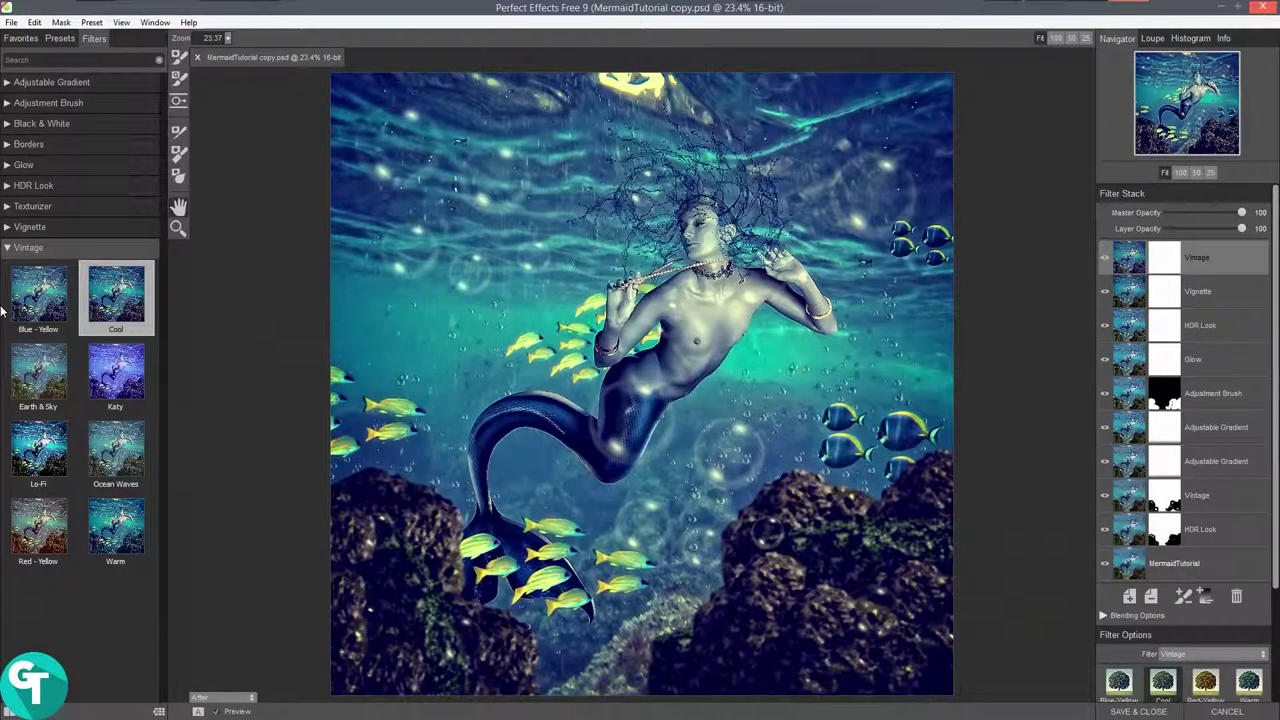
pyautogui.click(28, 247)
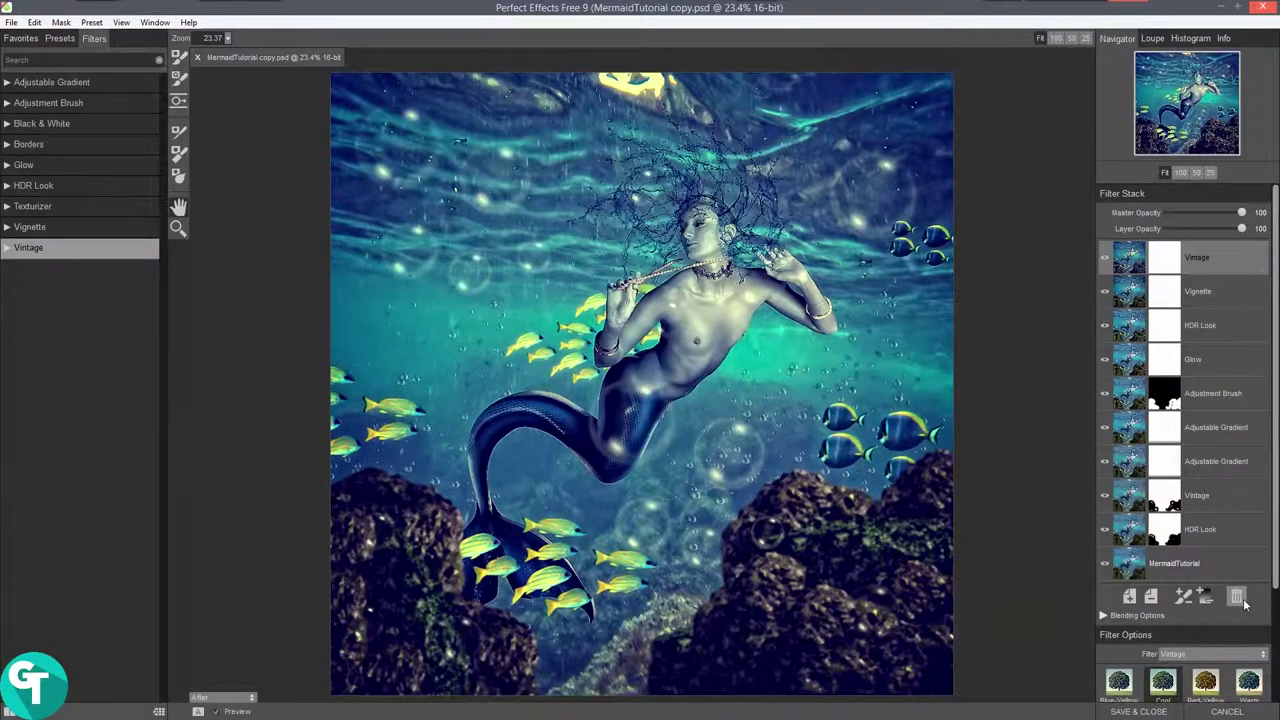
# Delete the filter layers and undo the deletion, and reduce the top Vintage layer's opacity to 3.
pyautogui.click(1237, 597)
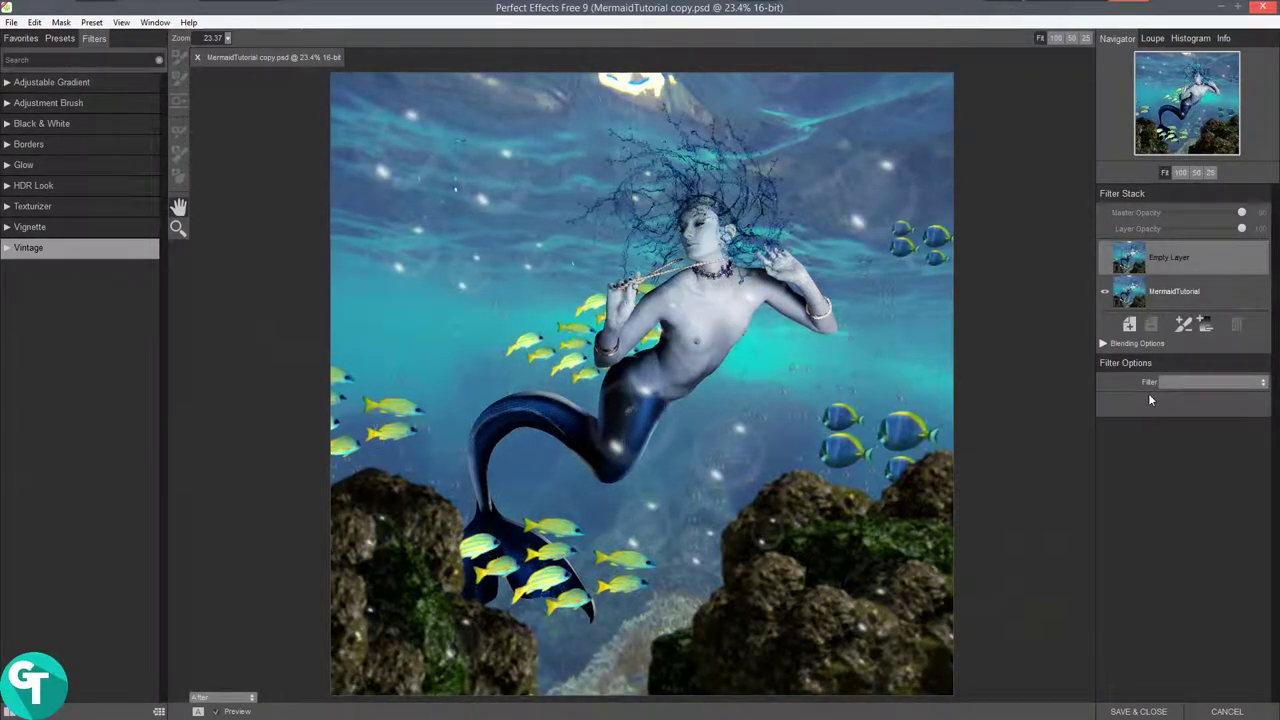
pyautogui.hotkey('ctrl', 'z')
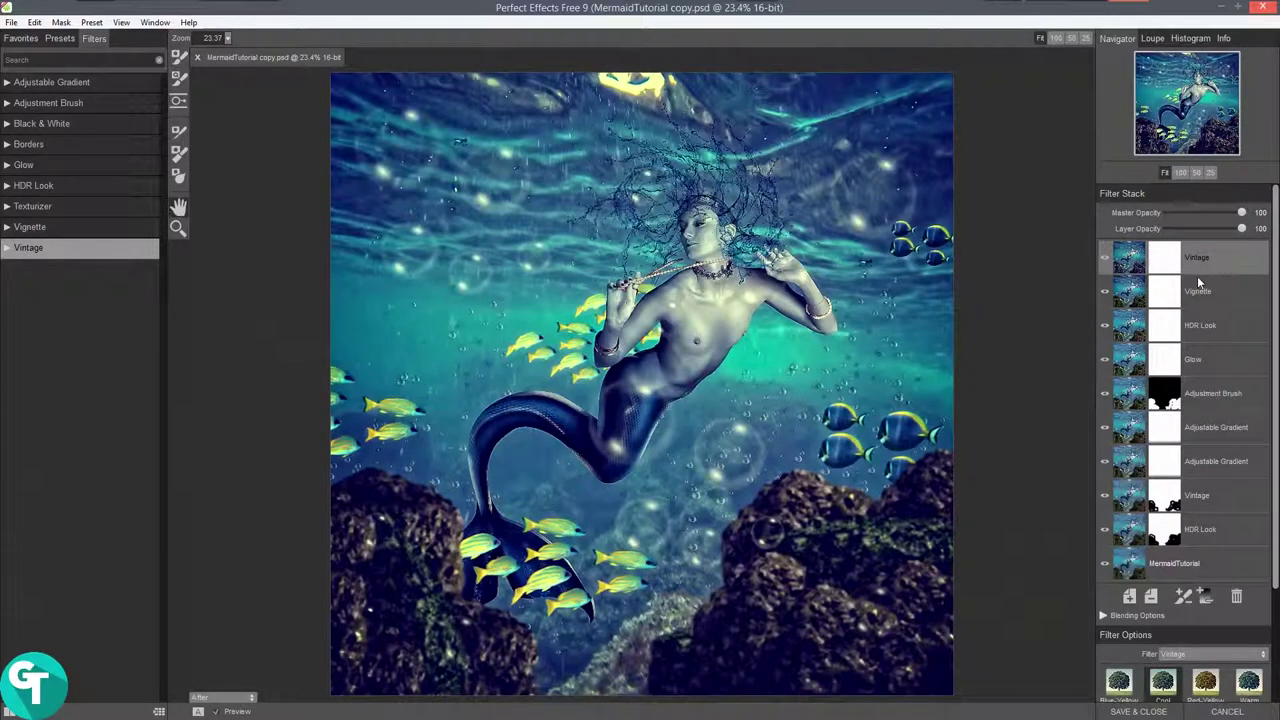
pyautogui.moveTo(1243, 229); pyautogui.dragTo(1170, 230)
pyautogui.moveTo(1170, 232); pyautogui.dragTo(1168, 231)
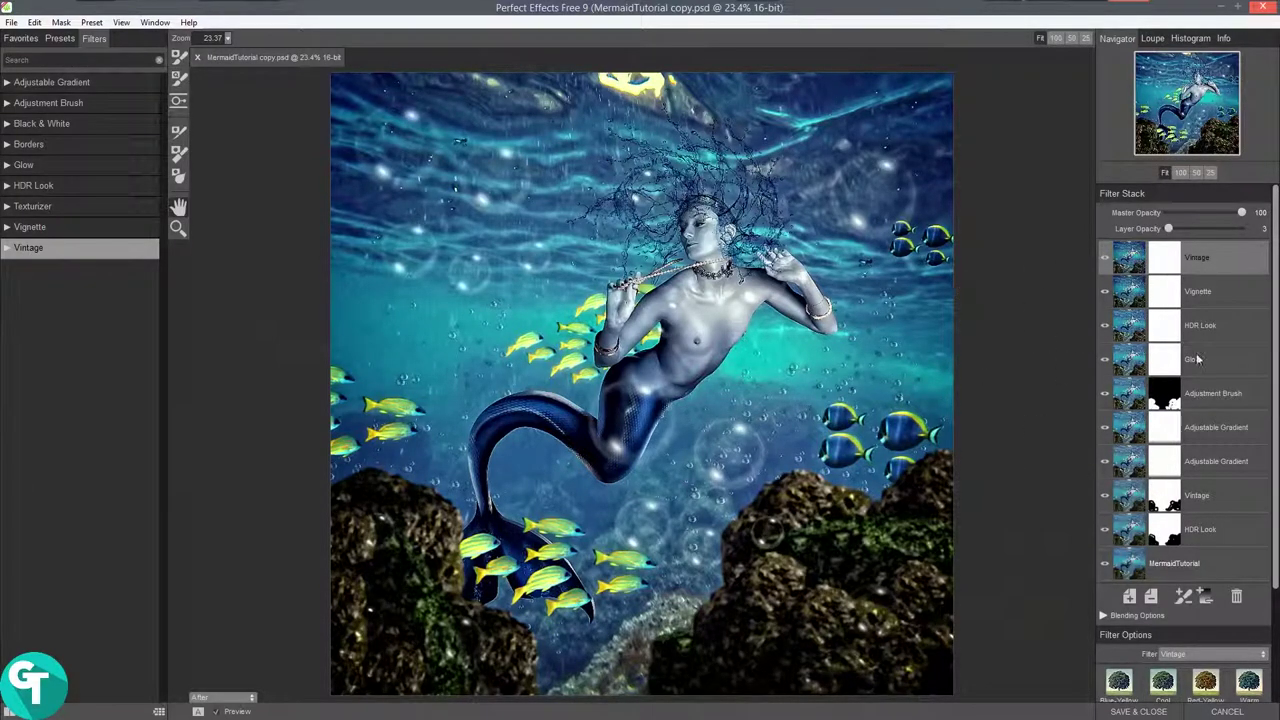
# Replace the top Vintage filter with the Adjustment Brush's Detail preset and paint over the large bubbles, reducing the brush size to 175.
pyautogui.click(16, 104)
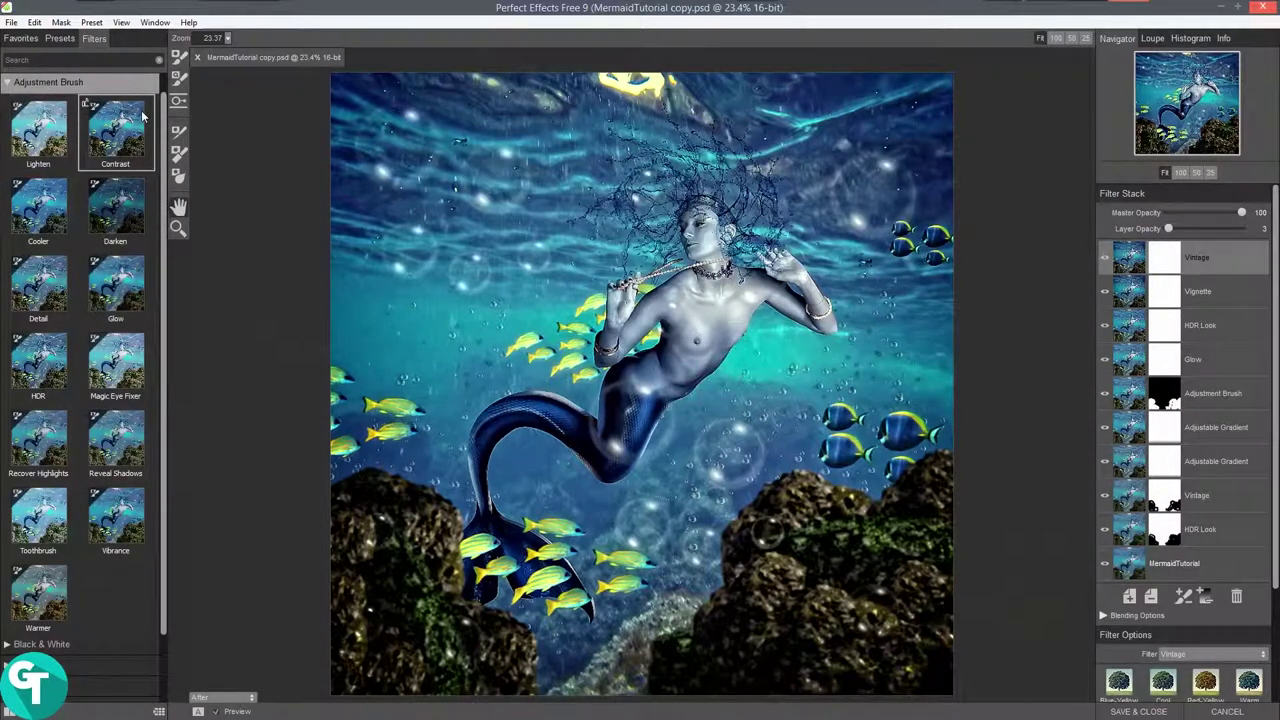
pyautogui.click(60, 283)
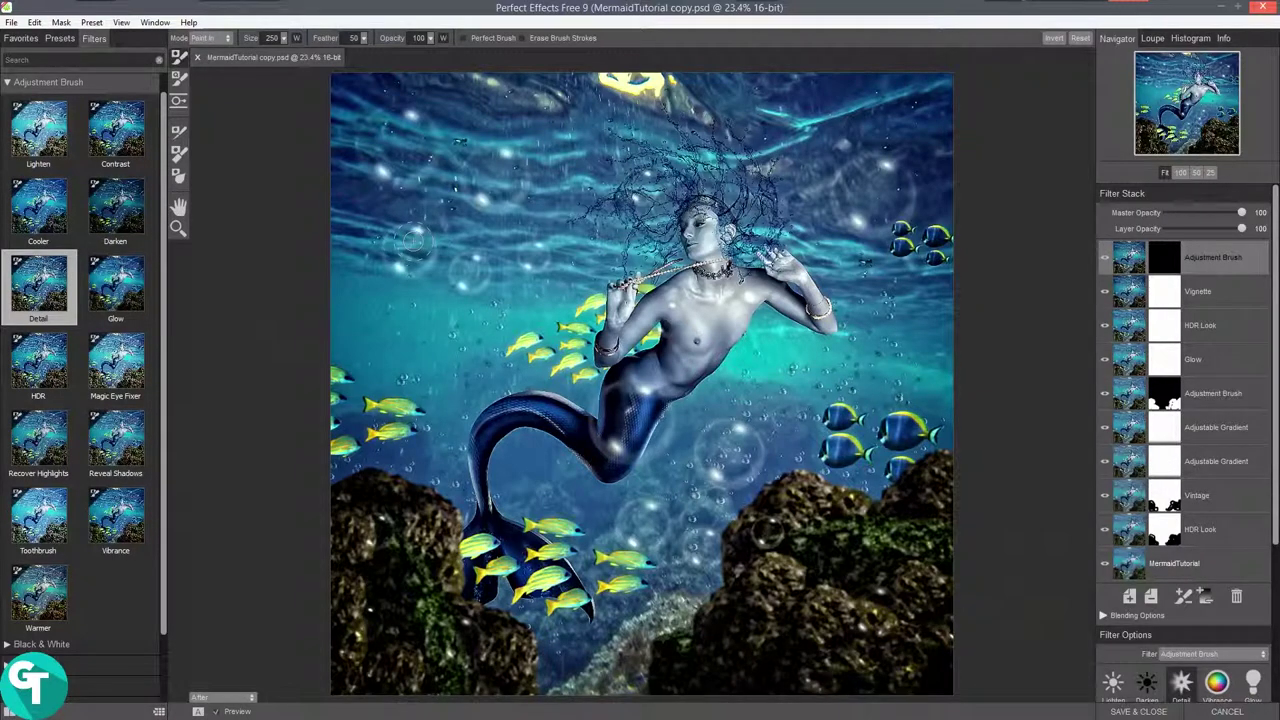
pyautogui.moveTo(411, 240)
pyautogui.mouseDown()
pyautogui.moveTo(398, 145)
pyautogui.moveTo(382, 158)
pyautogui.moveTo(384, 120)
pyautogui.moveTo(415, 143)
pyautogui.moveTo(394, 165)
pyautogui.moveTo(385, 140)
pyautogui.moveTo(413, 145)
pyautogui.moveTo(395, 162)
pyautogui.moveTo(390, 125)
pyautogui.moveTo(403, 158)
pyautogui.moveTo(381, 145)
pyautogui.moveTo(414, 145)
pyautogui.moveTo(395, 167)
pyautogui.moveTo(499, 190)
pyautogui.moveTo(496, 170)
pyautogui.moveTo(503, 195)
pyautogui.moveTo(472, 182)
pyautogui.moveTo(498, 157)
pyautogui.mouseUp()
pyautogui.moveTo(505, 188); pyautogui.dragTo(478, 189)
pyautogui.press('[')
pyautogui.press('[')
pyautogui.press('[')
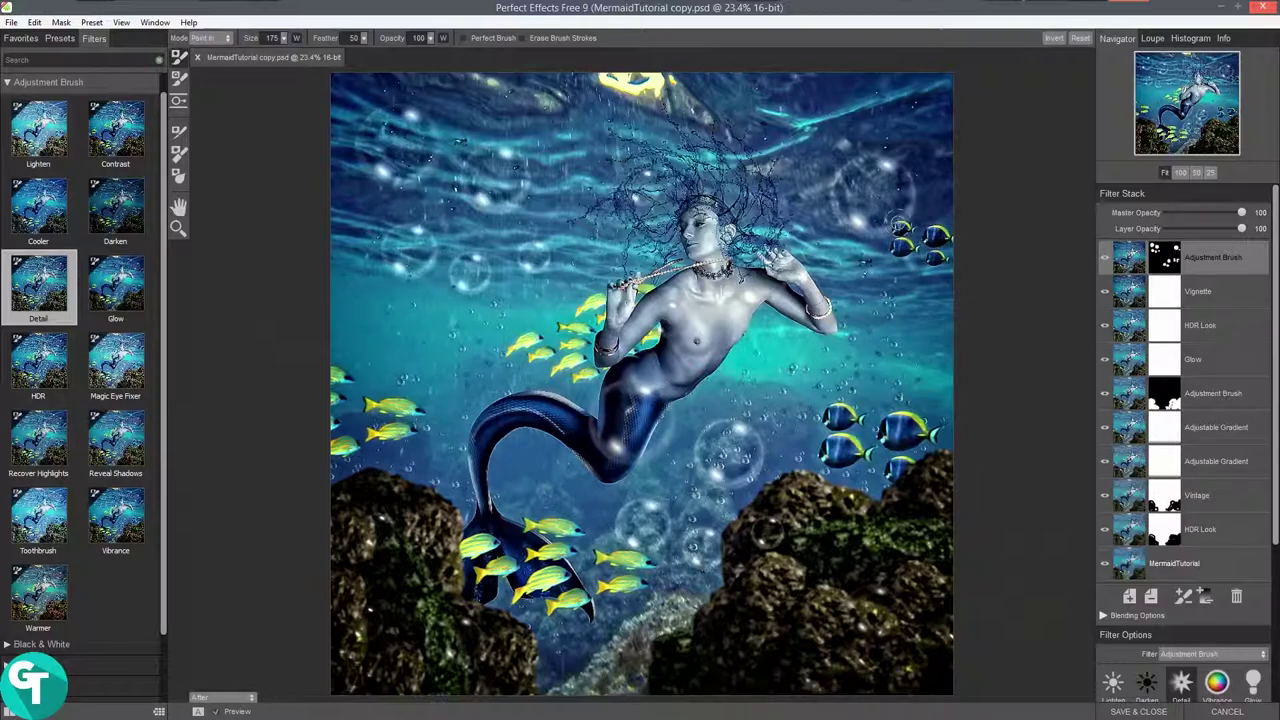
# Paint detail over the small group of blue fish beside the mermaid's raised hand, reducing the brush size to 100.
pyautogui.click(1196, 173)
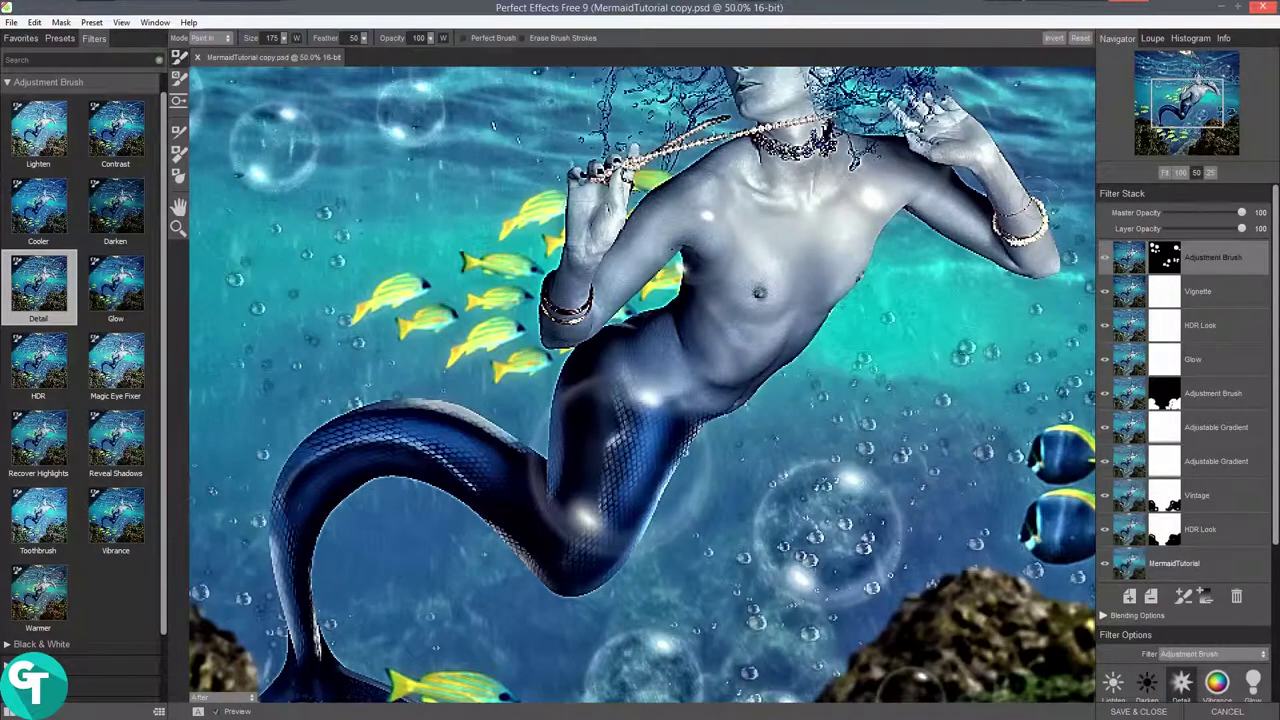
pyautogui.moveTo(1040, 195); pyautogui.dragTo(620, 245)
pyautogui.moveTo(790, 205); pyautogui.dragTo(808, 305)
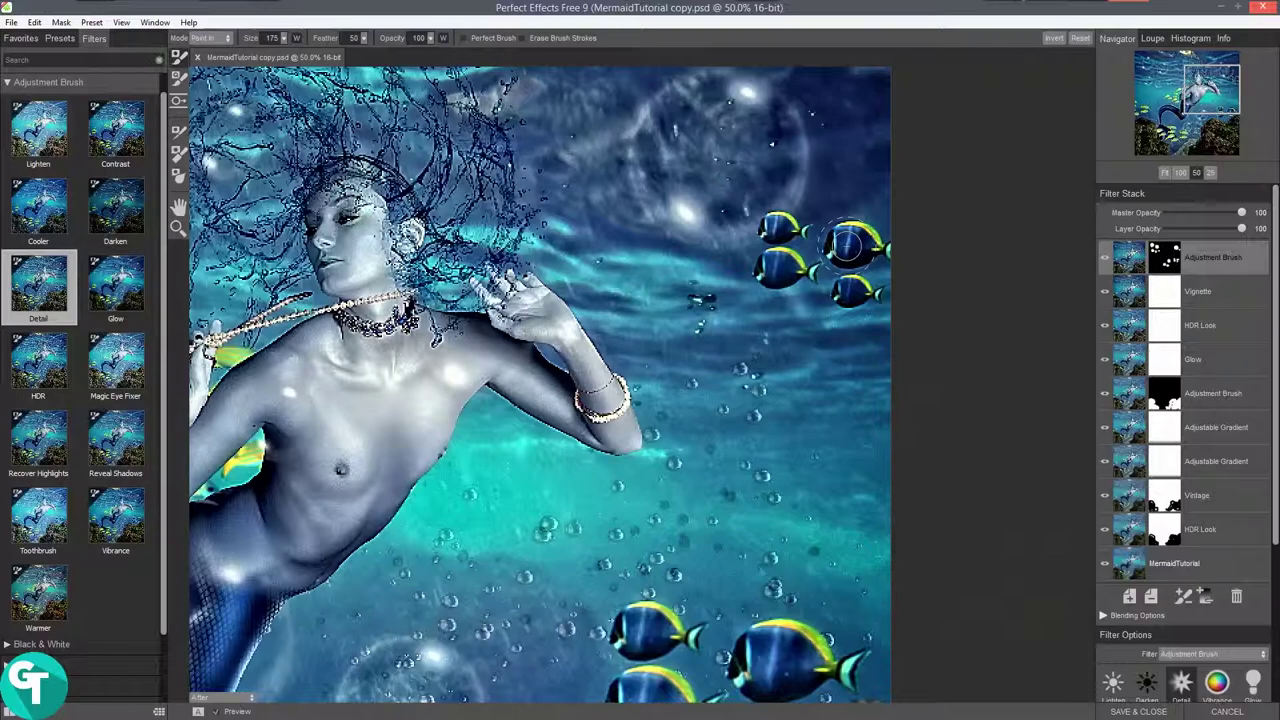
pyautogui.click(846, 243)
pyautogui.press('[')
pyautogui.press('[')
pyautogui.press('[')
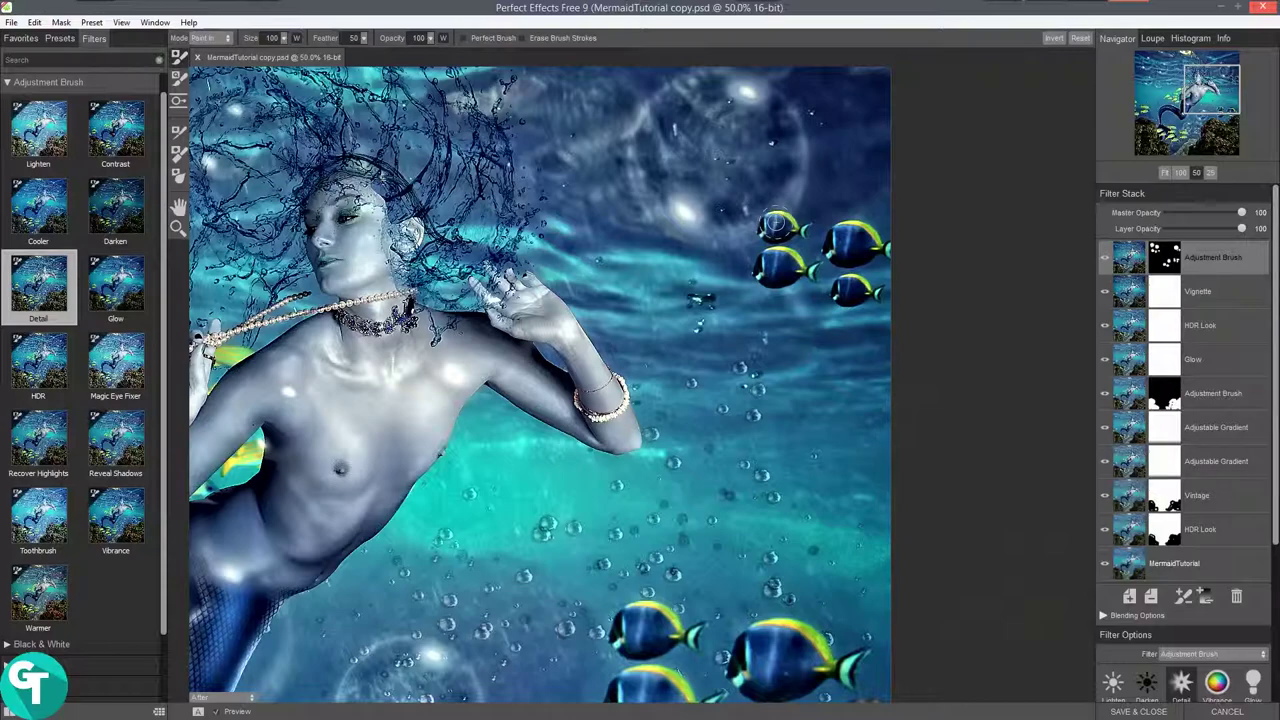
# Reduce the brush size to 80 and paint detail over the yellow fish and small bubbles around the mermaid's tail.
pyautogui.press('[')
pyautogui.scroll(5, 522, 446)
pyautogui.scroll(-3, 830, 290)
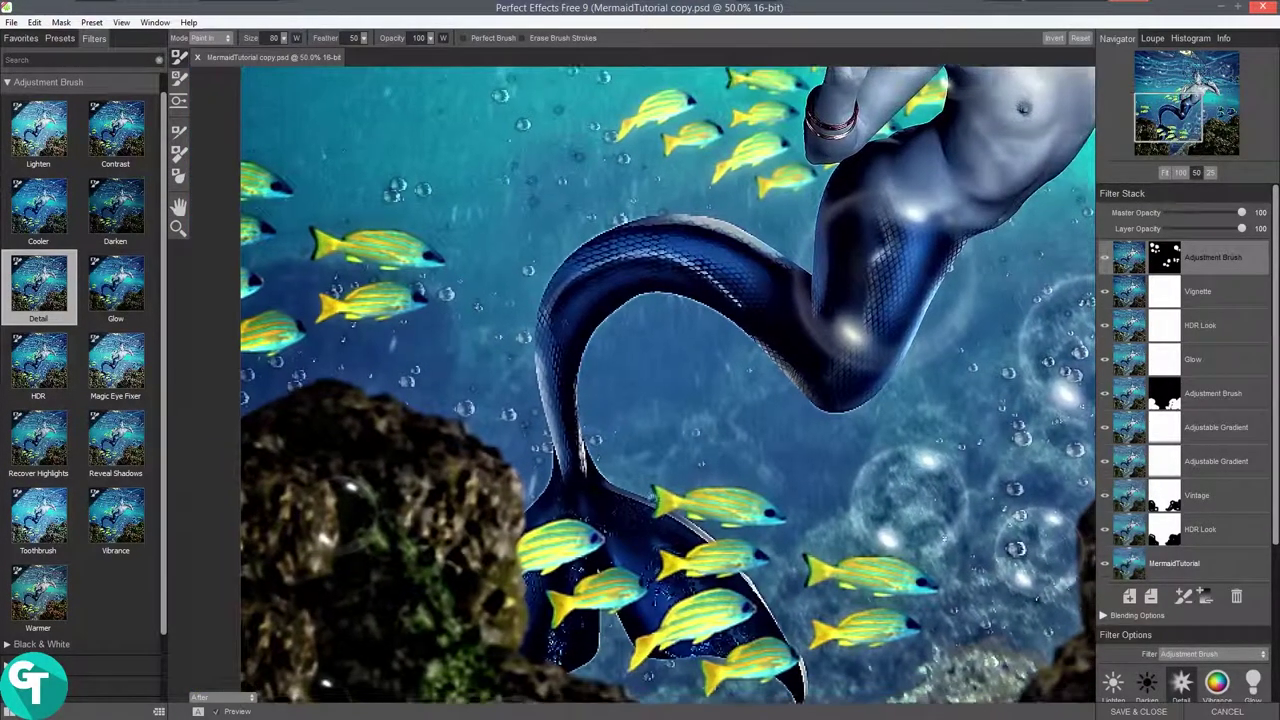
pyautogui.scroll(2, 830, 290)
pyautogui.scroll(1, 682, 387)
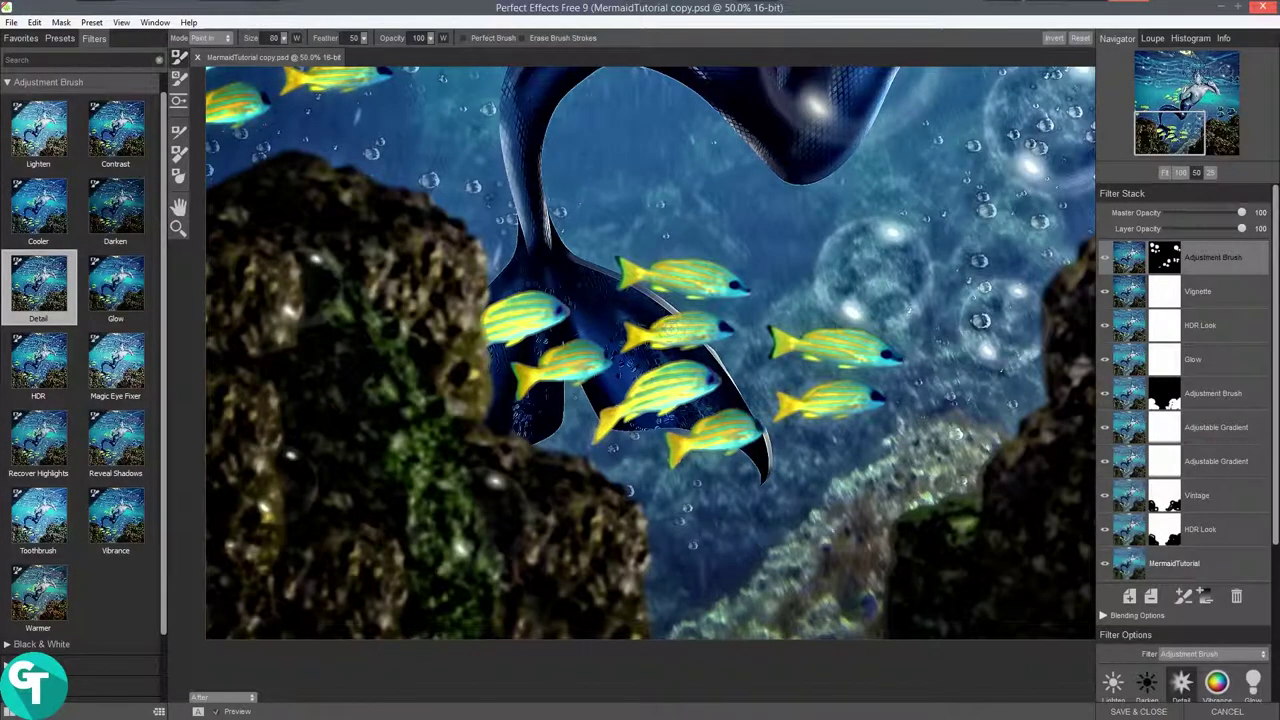
pyautogui.moveTo(684, 275); pyautogui.dragTo(712, 282)
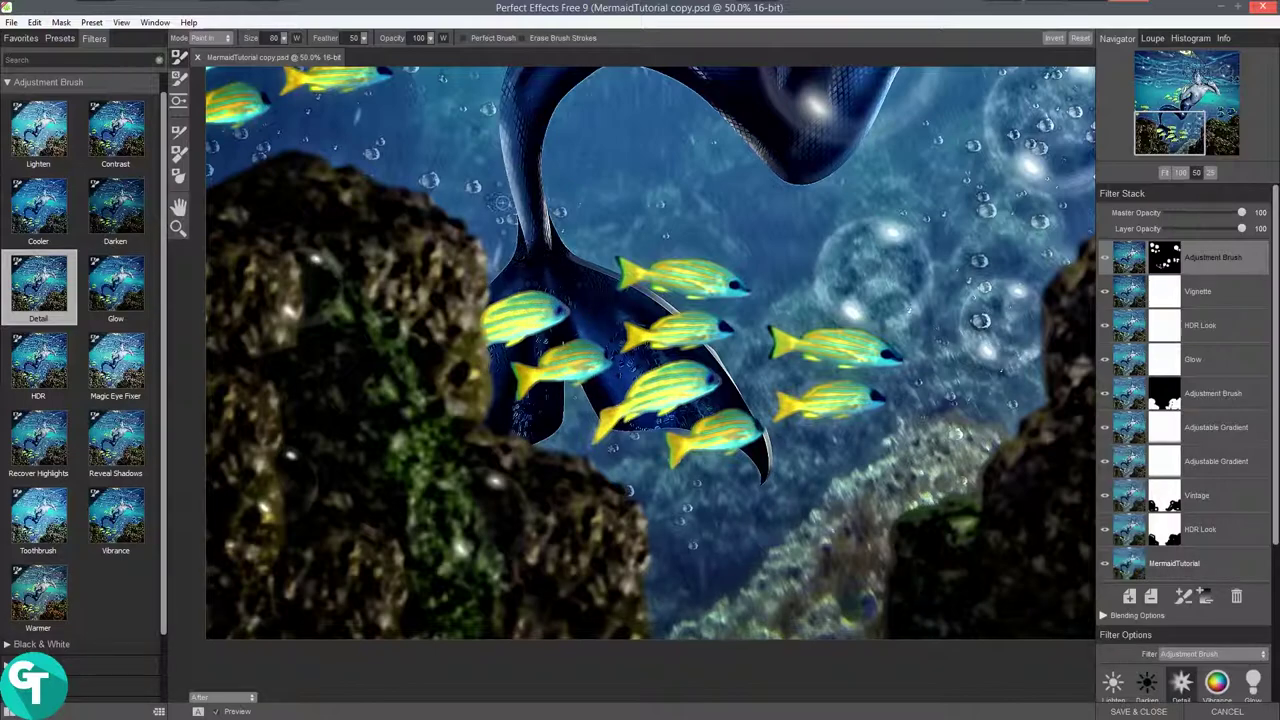
pyautogui.moveTo(455, 150); pyautogui.dragTo(528, 363)
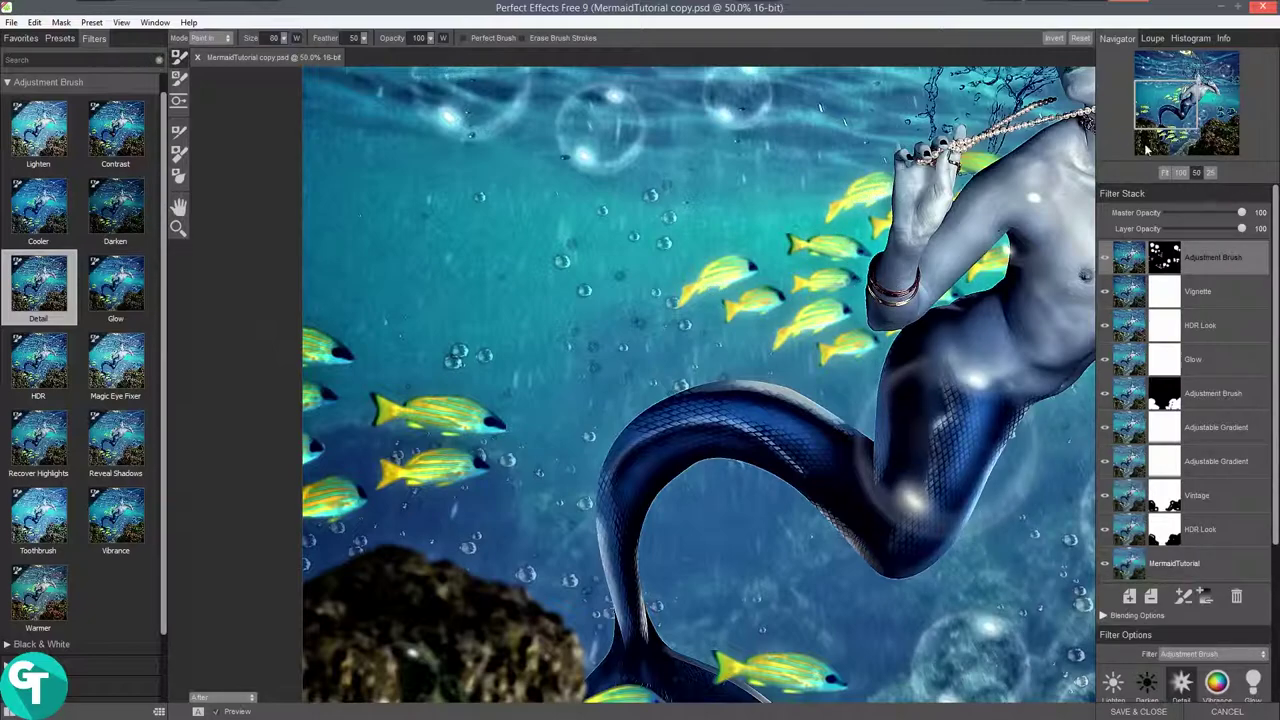
pyautogui.click(1164, 172)
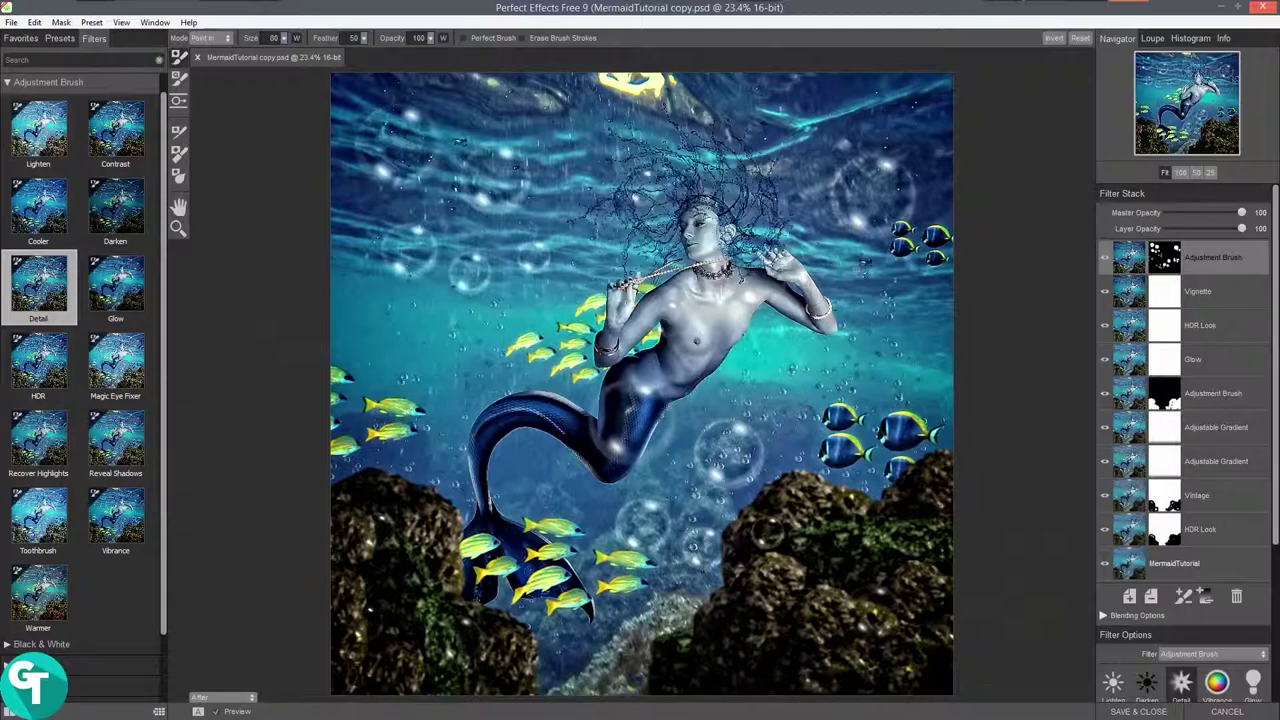
# Try the upper HDR Look layer at 76 opacity with the layers above hidden, restore full opacity, and show those layers again.
pyautogui.click(1236, 299)
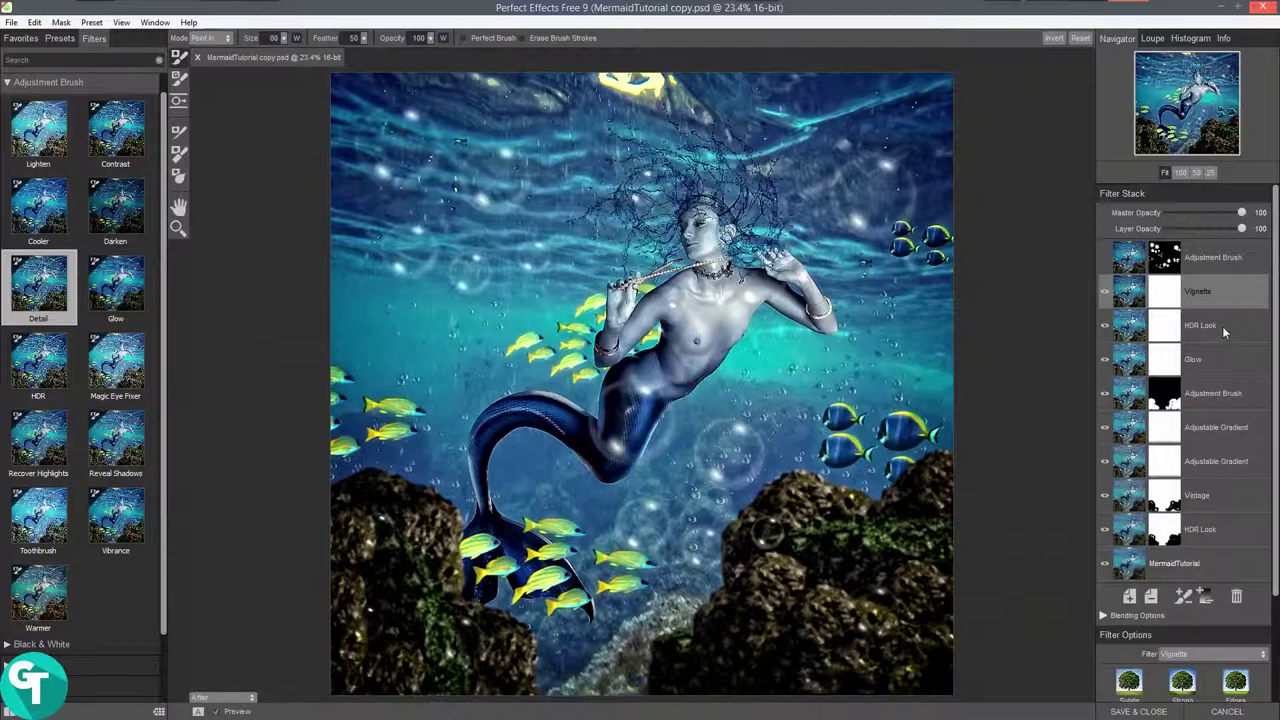
pyautogui.click(1226, 214)
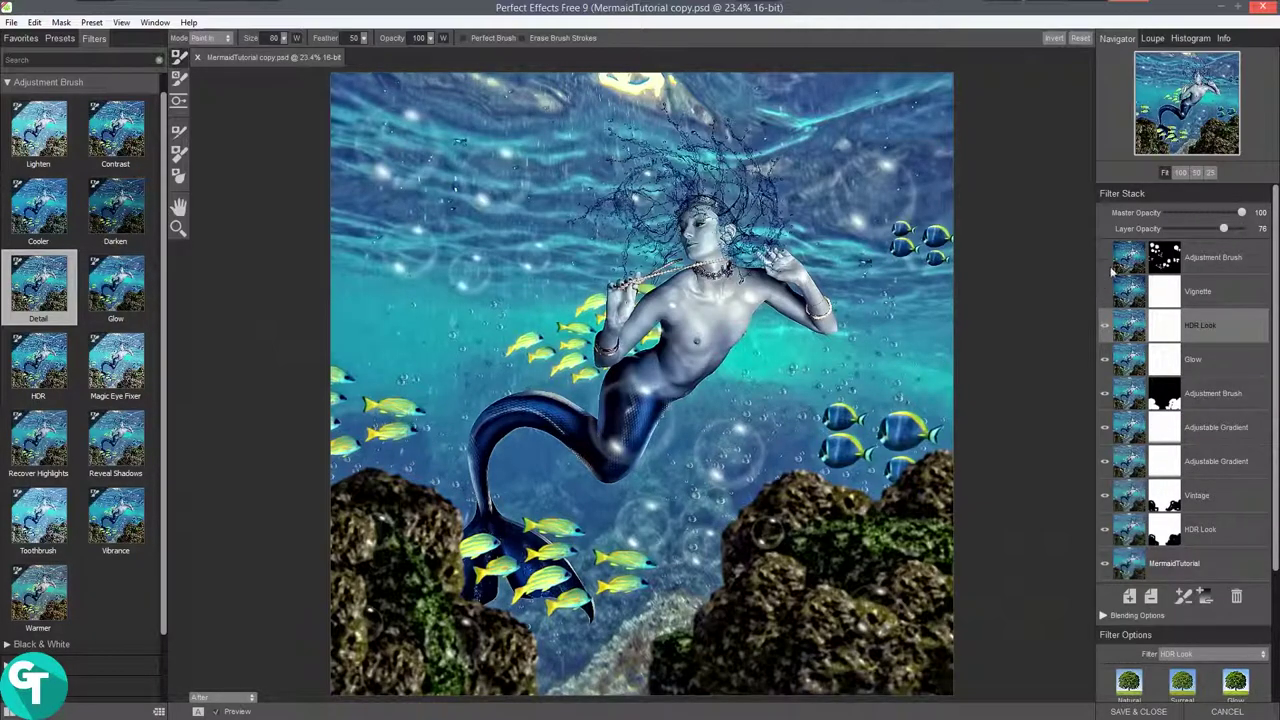
pyautogui.moveTo(1244, 229); pyautogui.dragTo(1262, 230)
pyautogui.click(1212, 257)
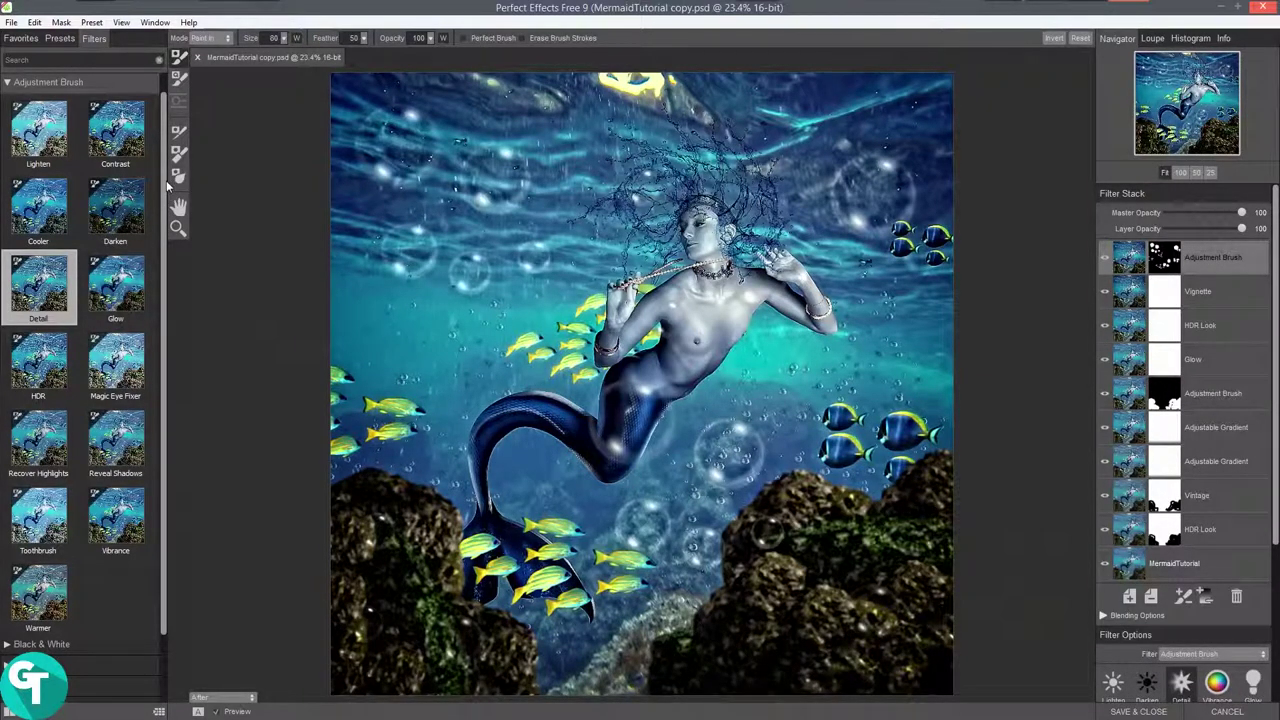
# Save and close the mermaid image, and quit Perfect Effects.
pyautogui.click(11, 22)
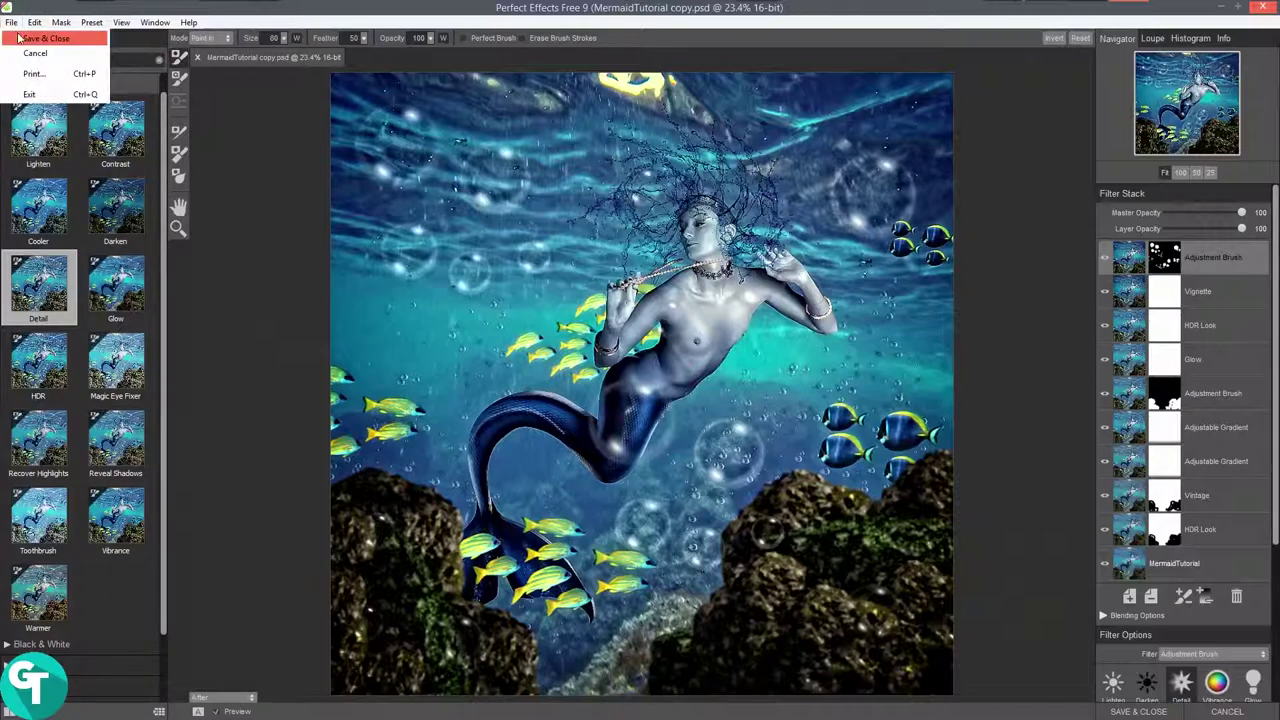
pyautogui.click(18, 38)
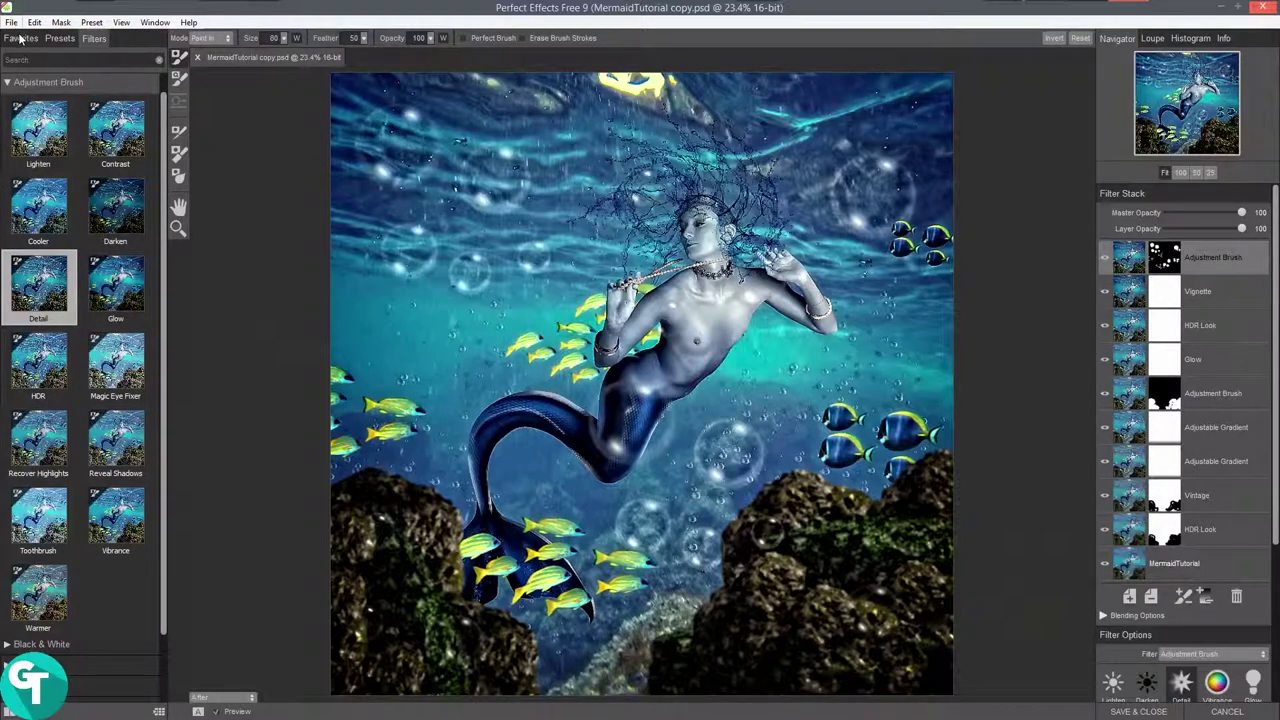
pyautogui.click(926, 343)
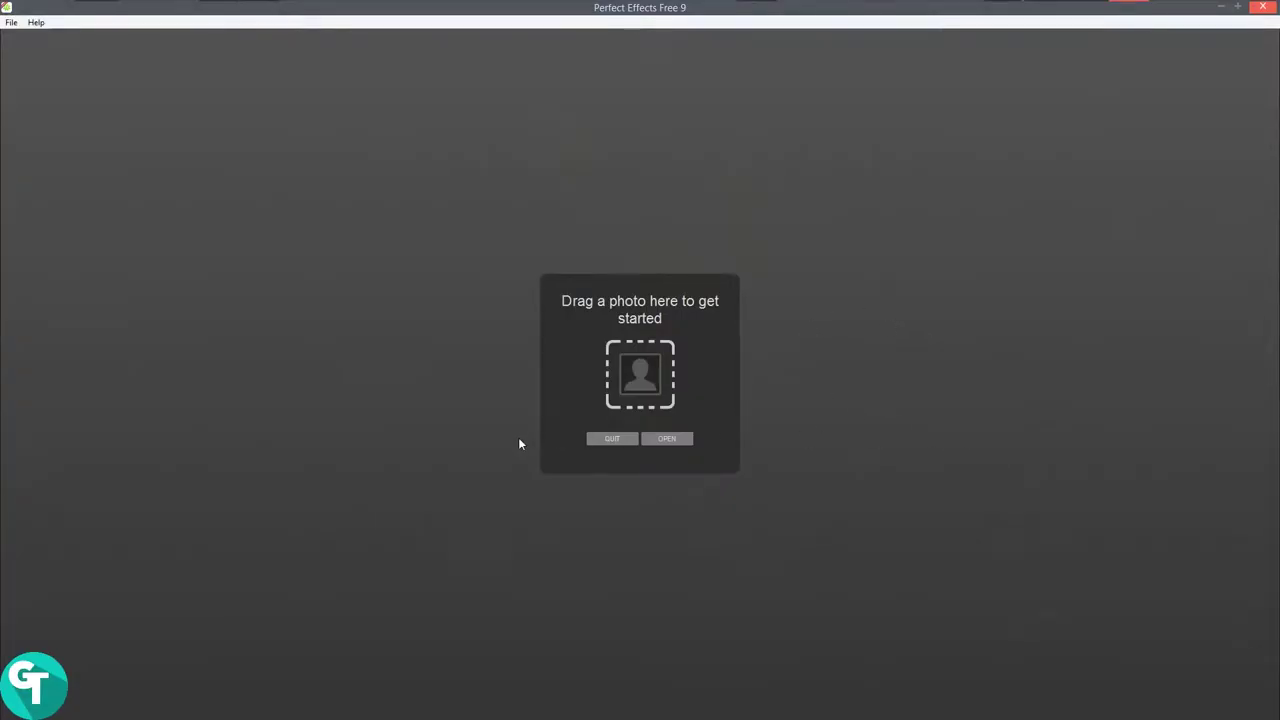
pyautogui.click(612, 439)
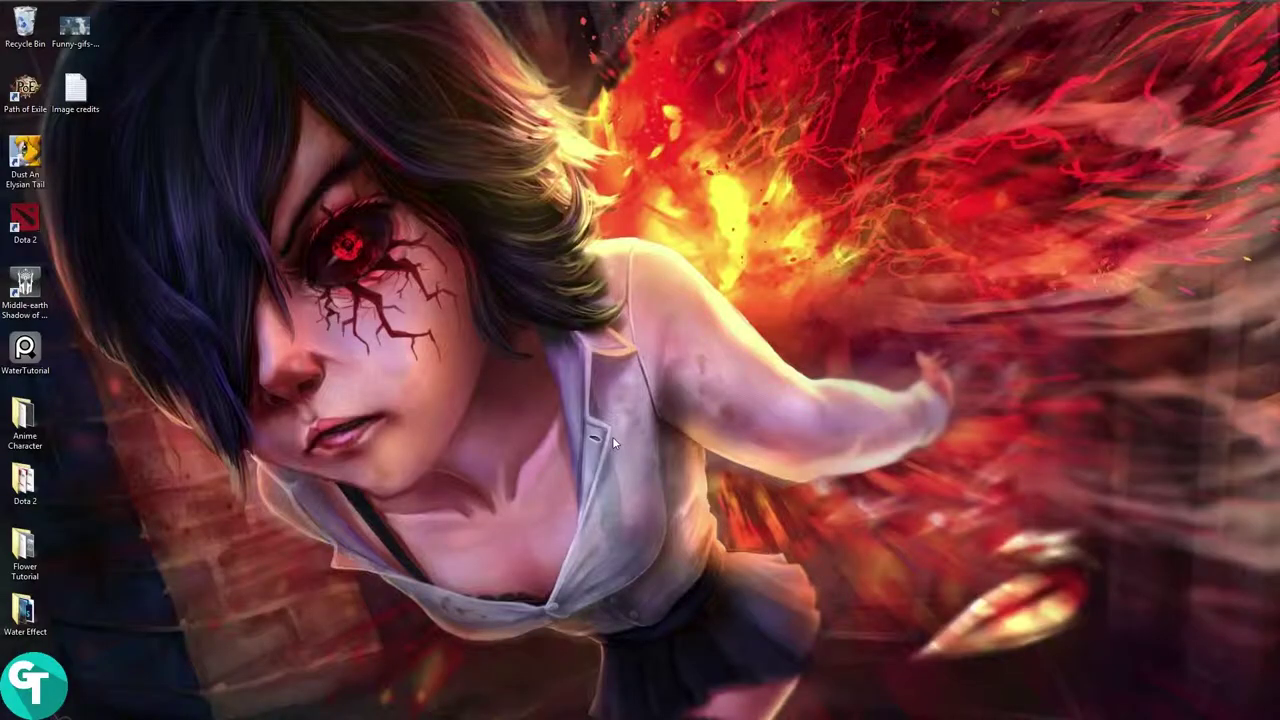
# Open the Water Effect folder on the desktop.
pyautogui.doubleClick(25, 610)
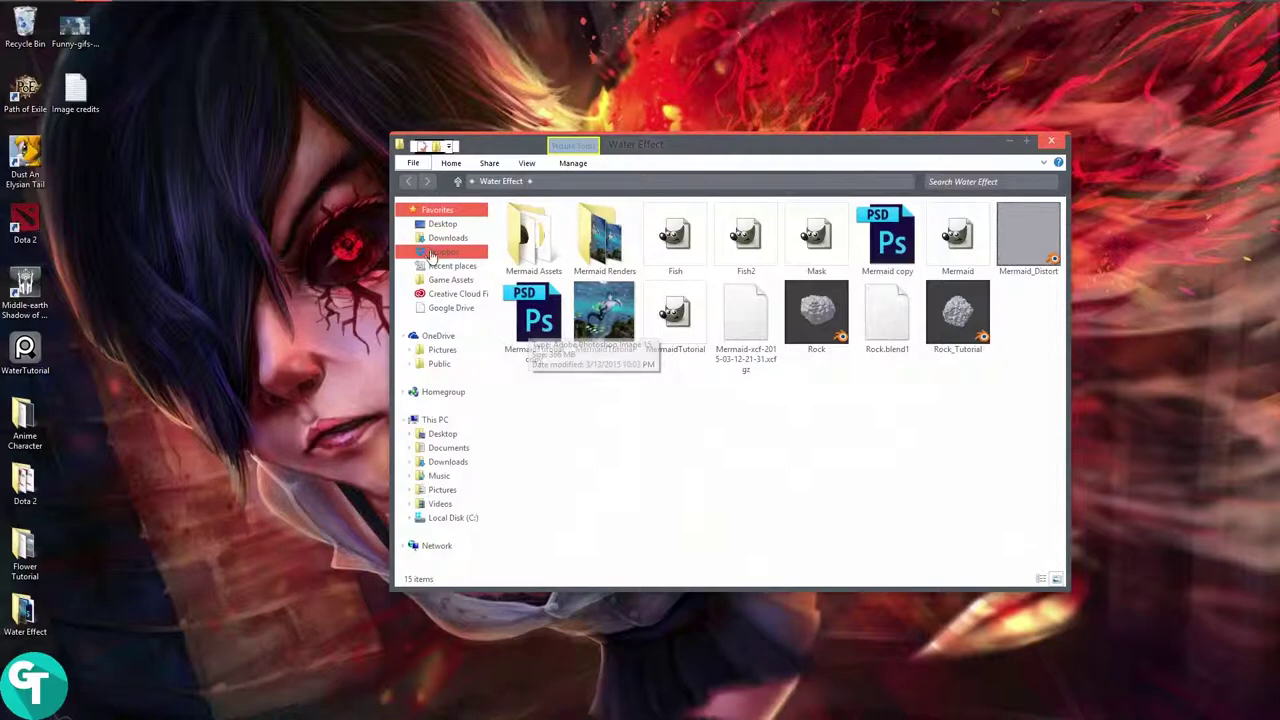
# Open the MermaidTutorial copy PSD from the Water Effect folder in Photoshop, shifting the folder window aside.
pyautogui.moveTo(766, 149); pyautogui.dragTo(739, 77)
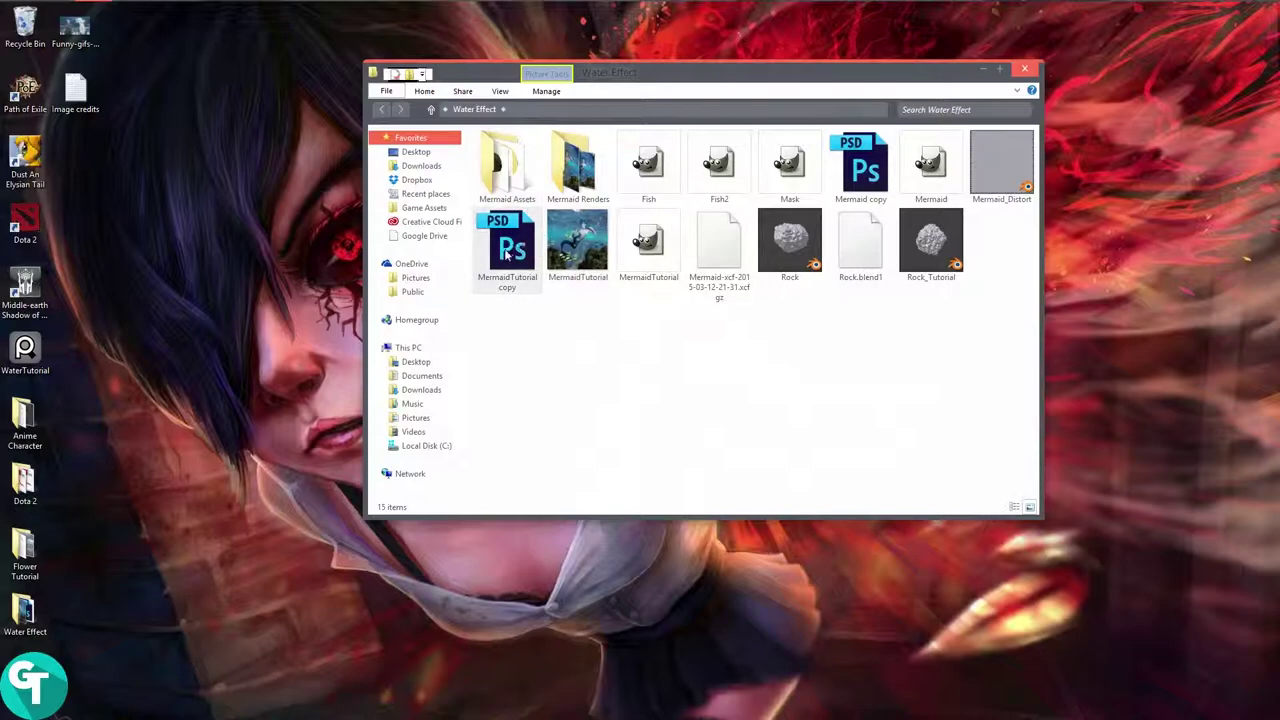
pyautogui.moveTo(1020, 28)
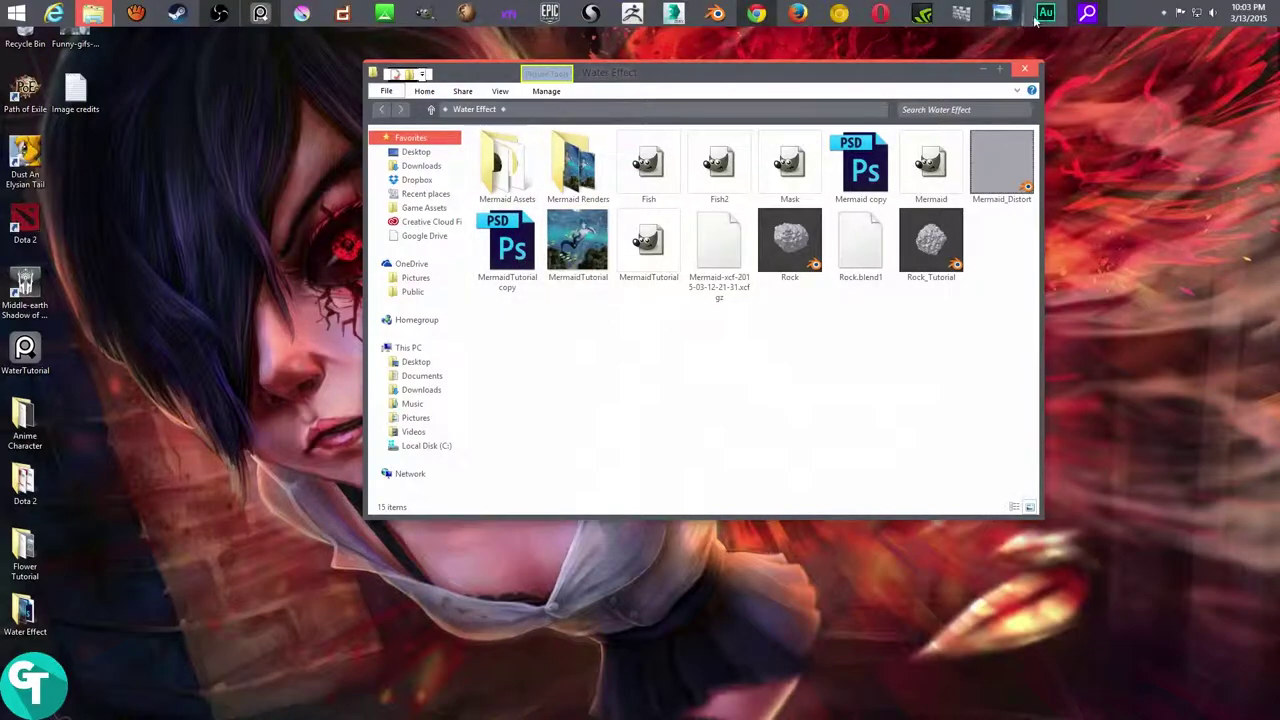
pyautogui.doubleClick(507, 245)
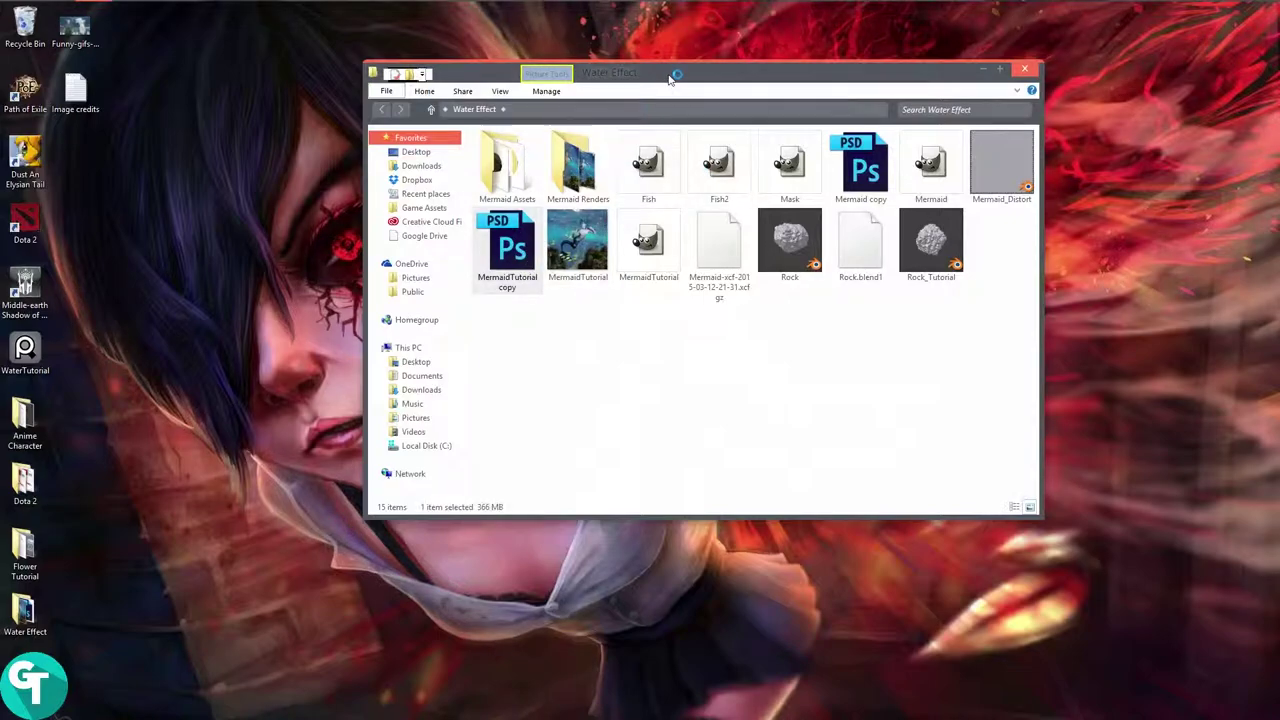
pyautogui.moveTo(674, 74); pyautogui.dragTo(645, 89)
pyautogui.moveTo(618, 8)
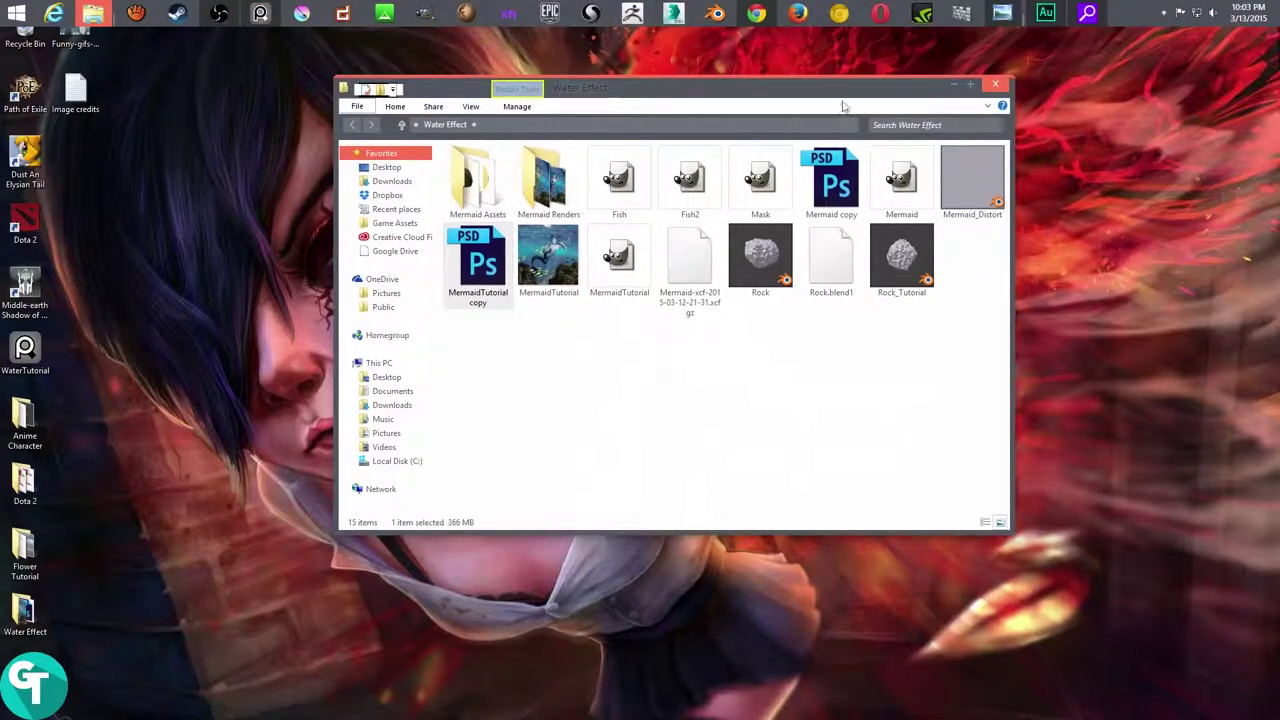
pyautogui.moveTo(1100, 42)
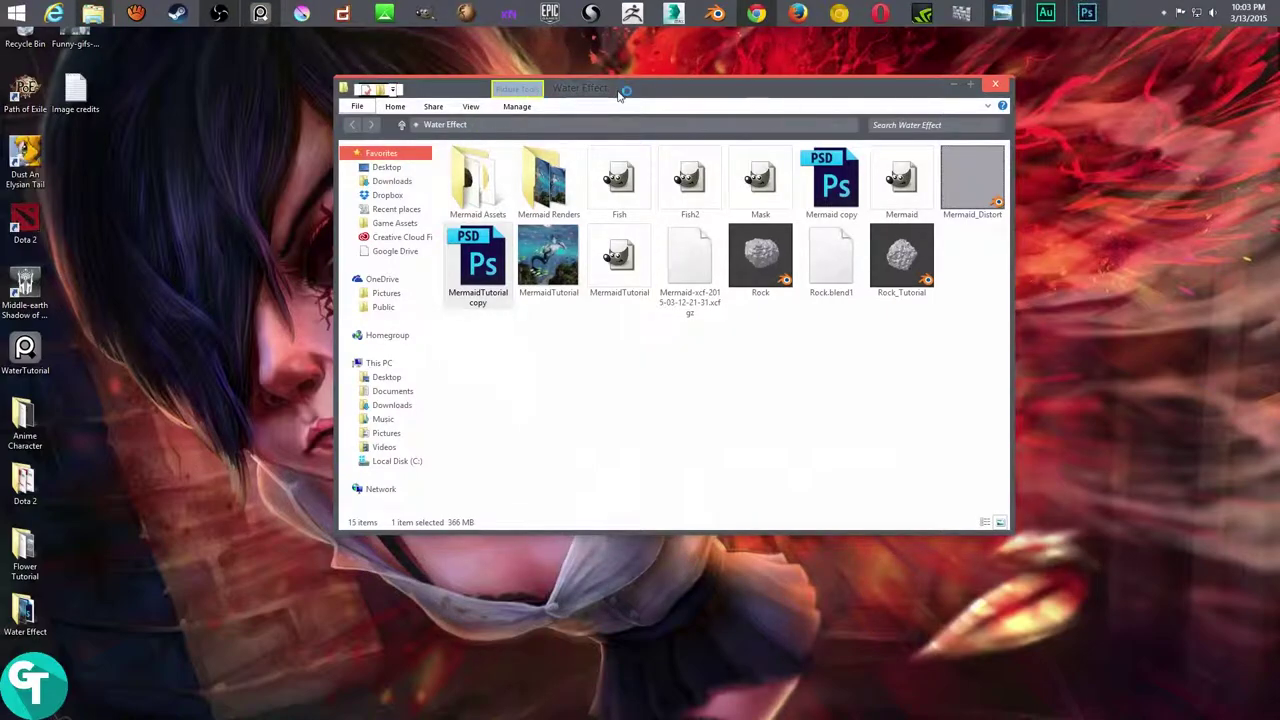
pyautogui.moveTo(629, 92); pyautogui.dragTo(603, 110)
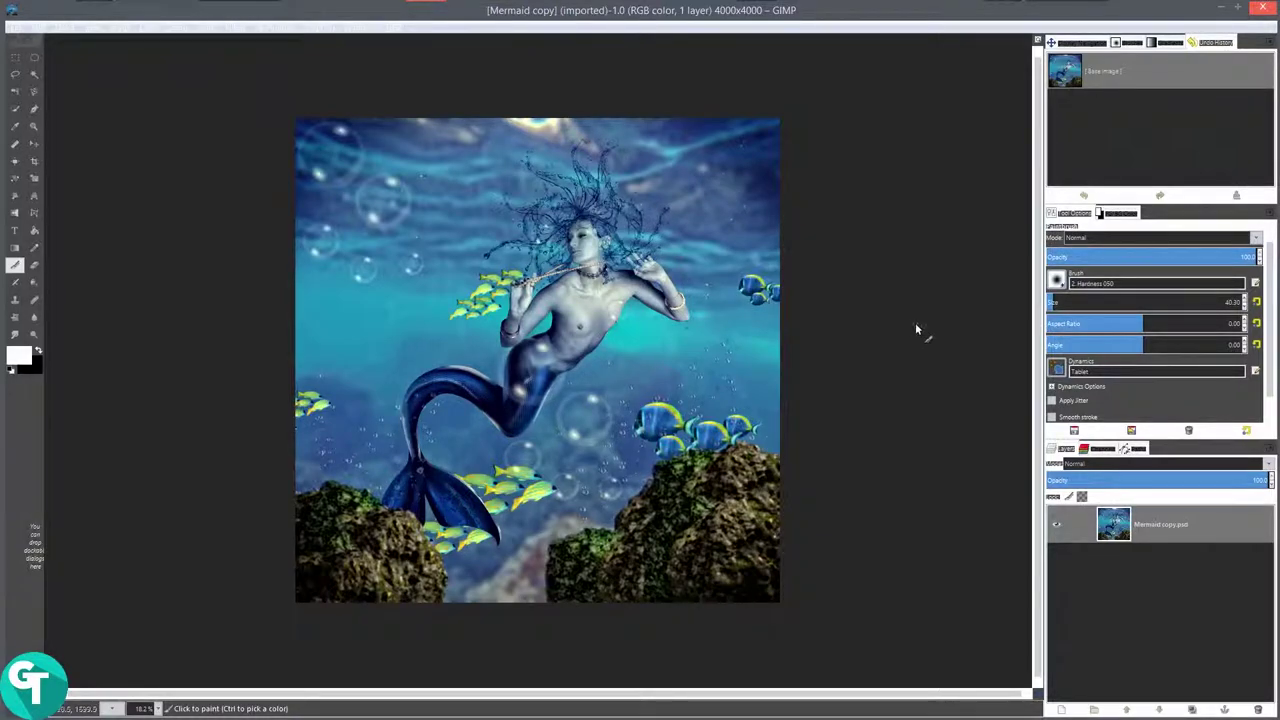
# Examine the Mermaid copy image in GIMP, from the whole composition to the hair, tail, bubbles and fish.
pyautogui.scroll(-2, 665, 312)
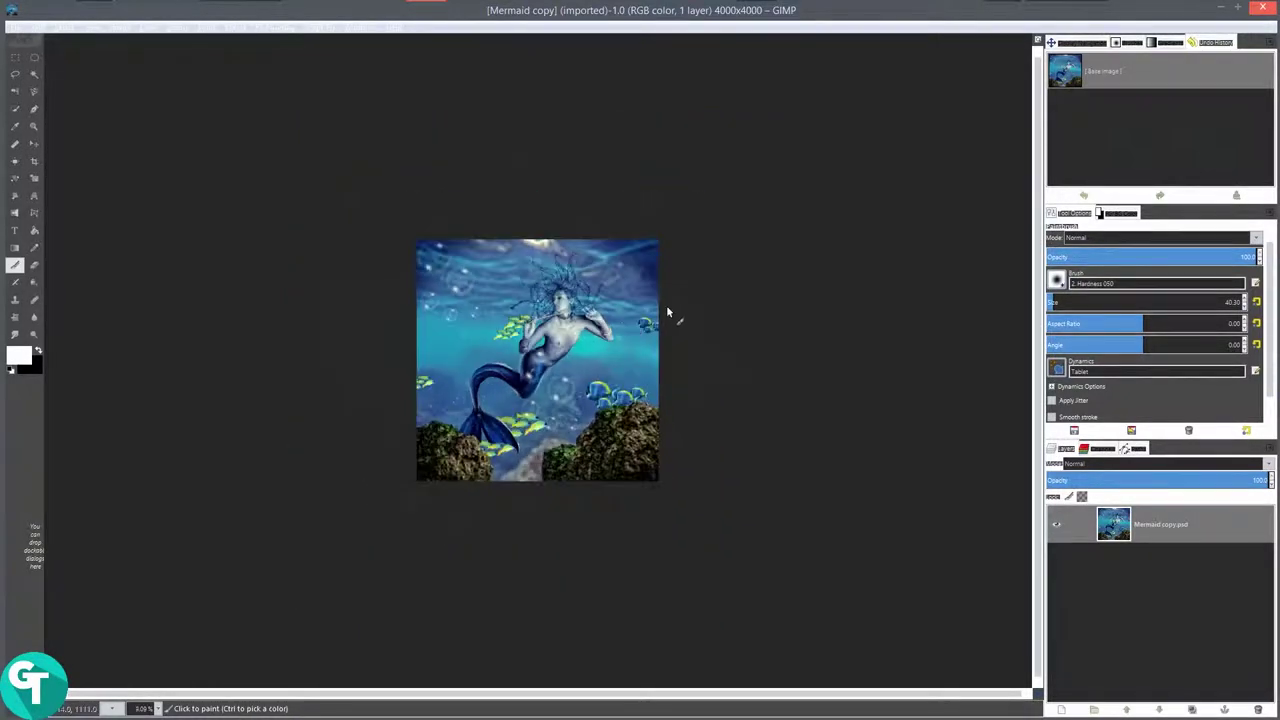
pyautogui.scroll(2, 647, 334)
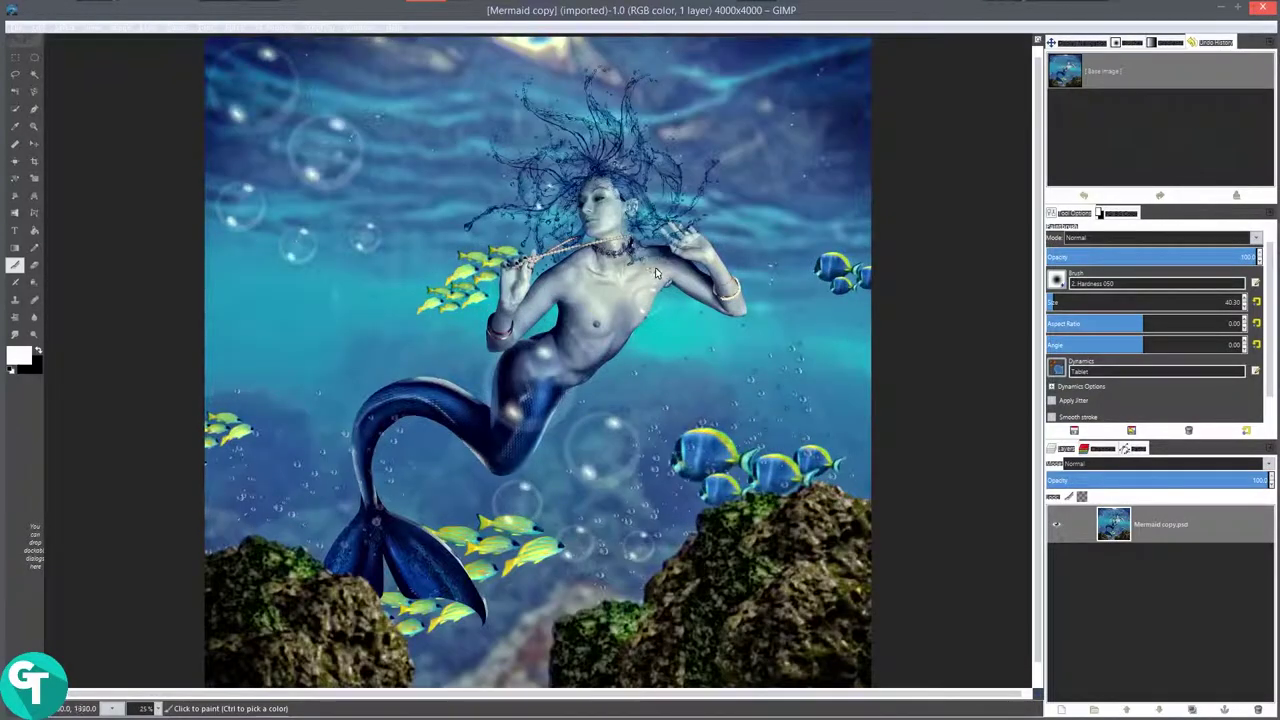
pyautogui.scroll(4, 660, 285)
pyautogui.scroll(-1, 655, 262)
pyautogui.scroll(-3, 655, 262)
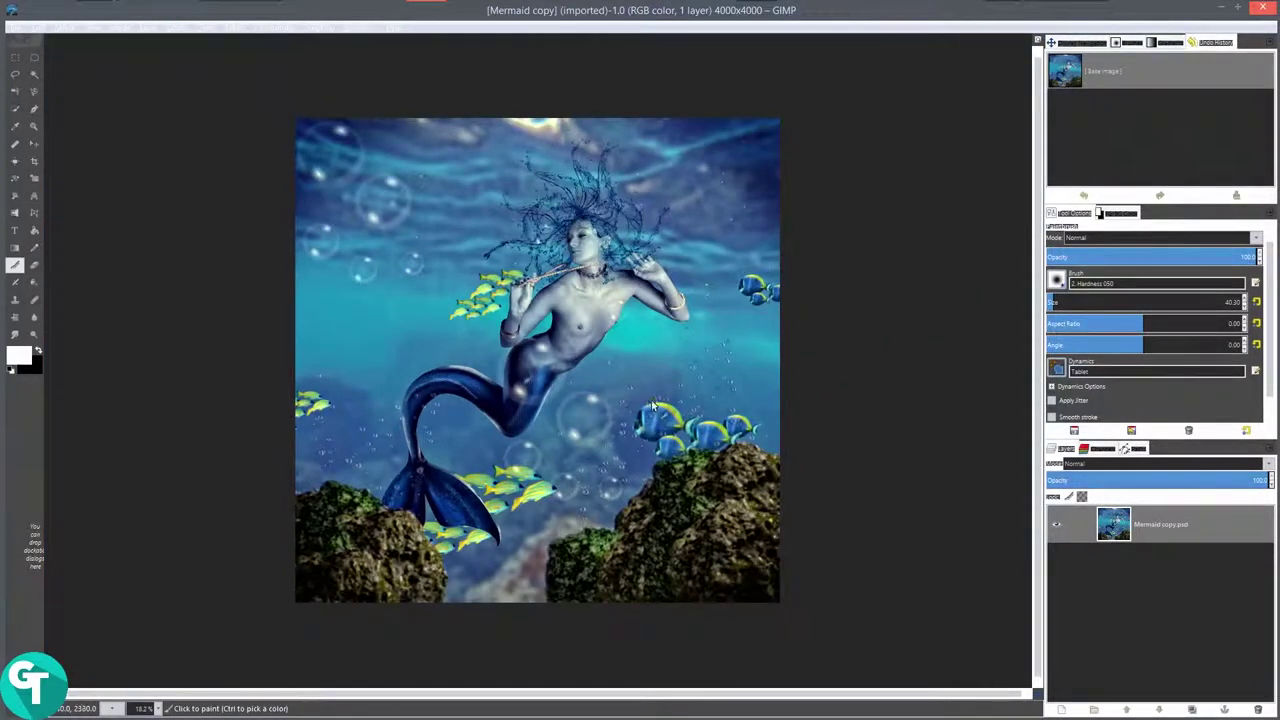
pyautogui.scroll(2, 692, 238)
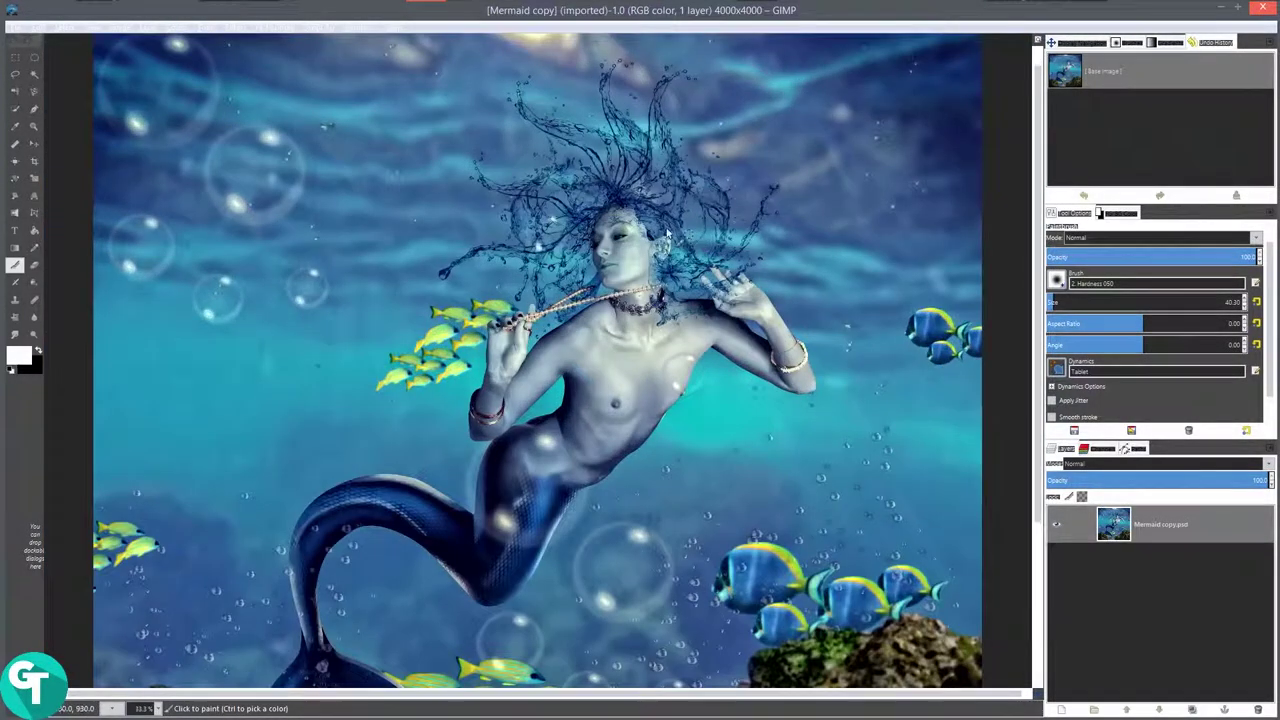
pyautogui.scroll(-1, 666, 227)
pyautogui.scroll(-1, 710, 313)
pyautogui.scroll(1, 710, 313)
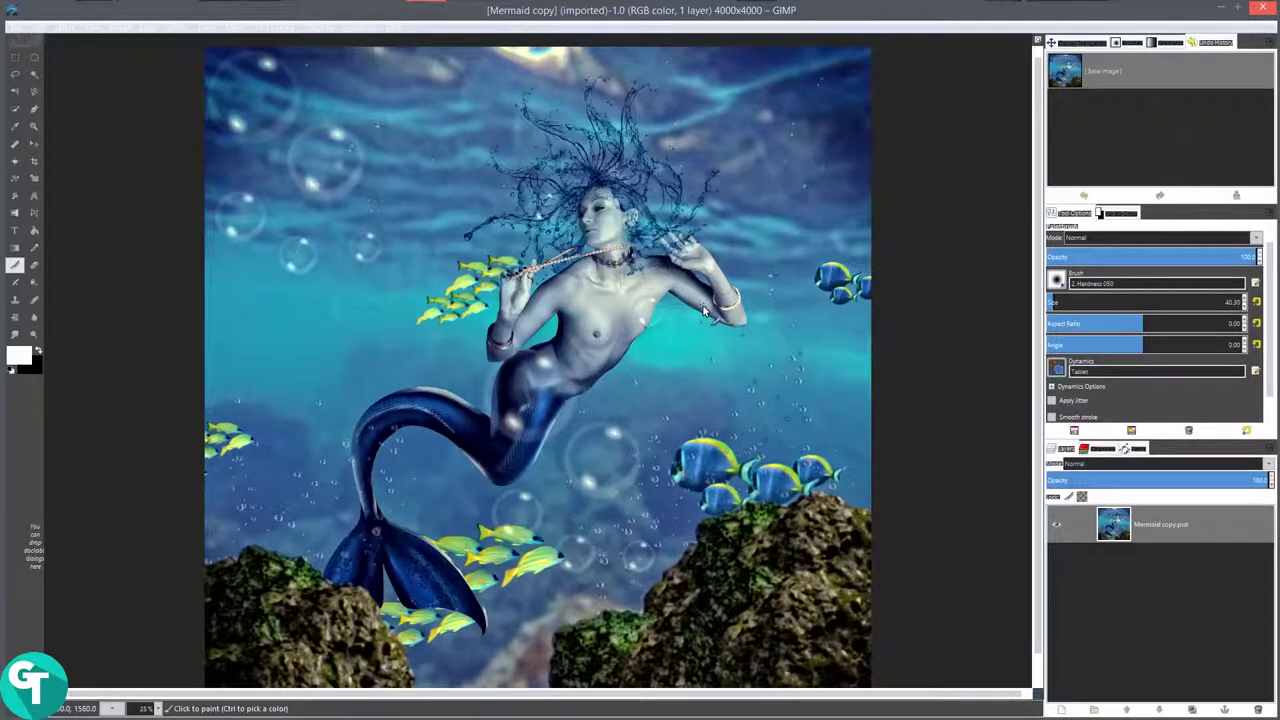
pyautogui.scroll(-1, 701, 306)
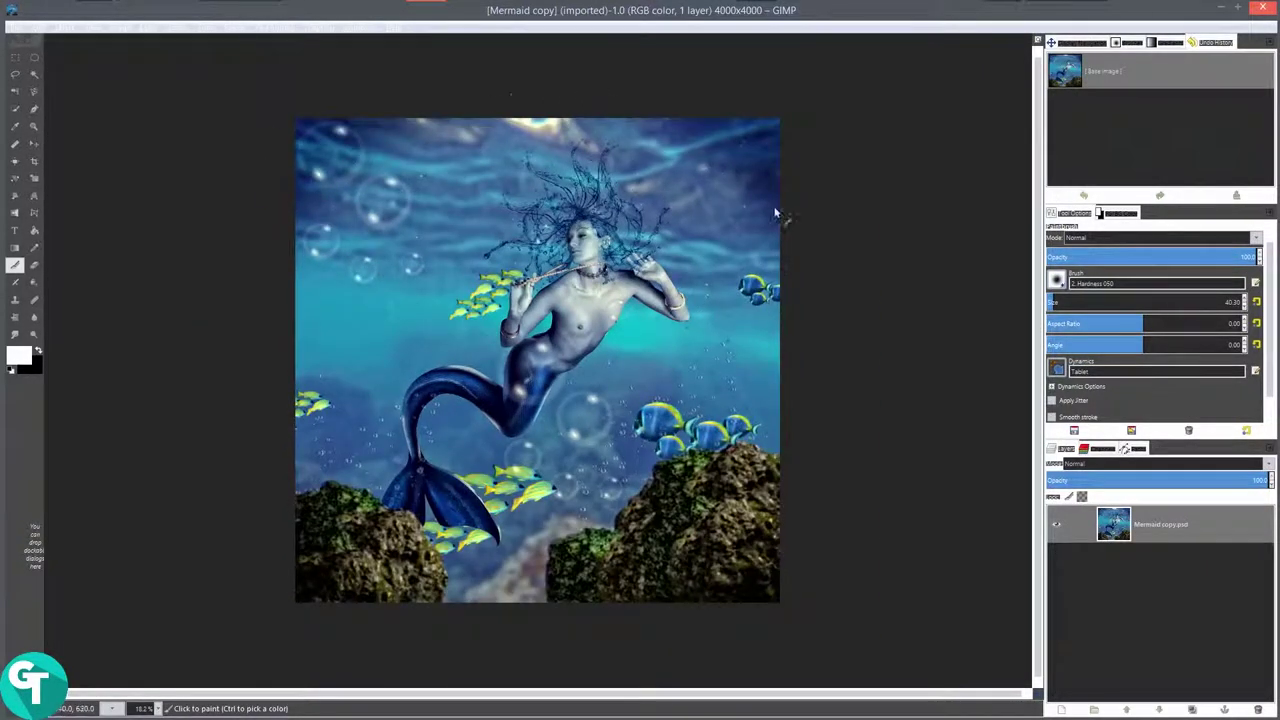
pyautogui.scroll(2, 542, 290)
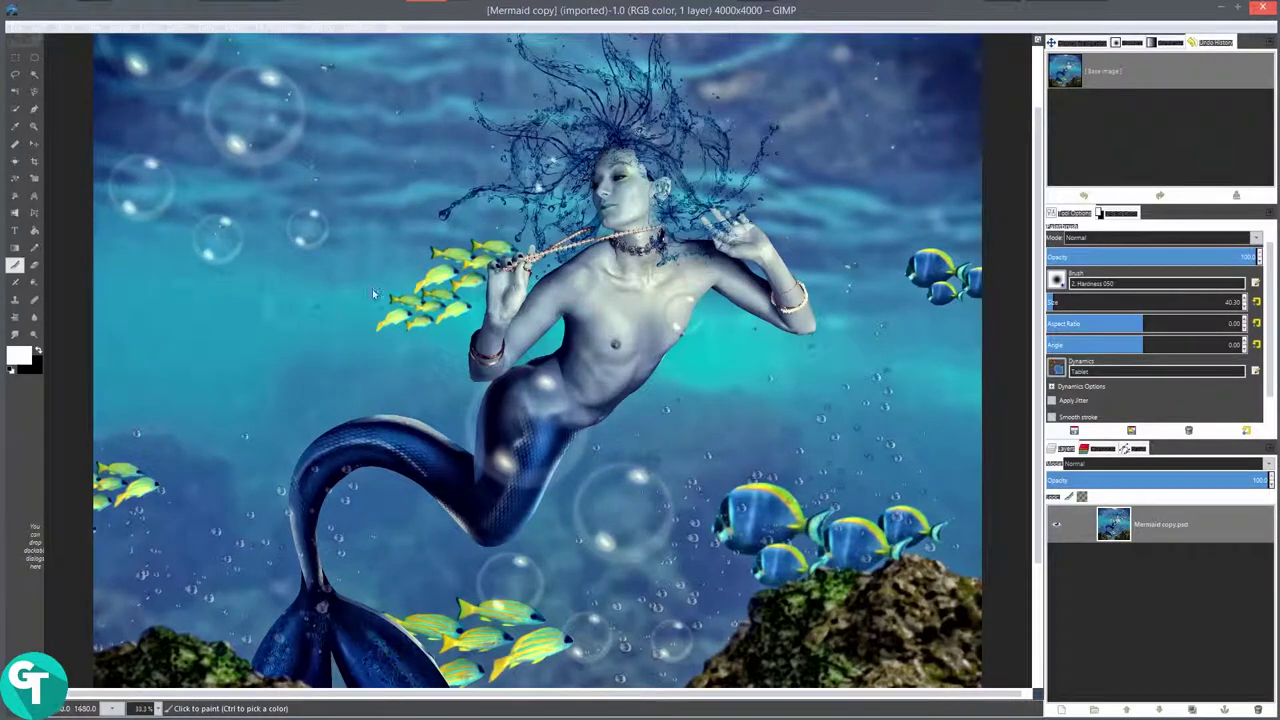
pyautogui.scroll(-2, 520, 290)
pyautogui.scroll(1, 557, 350)
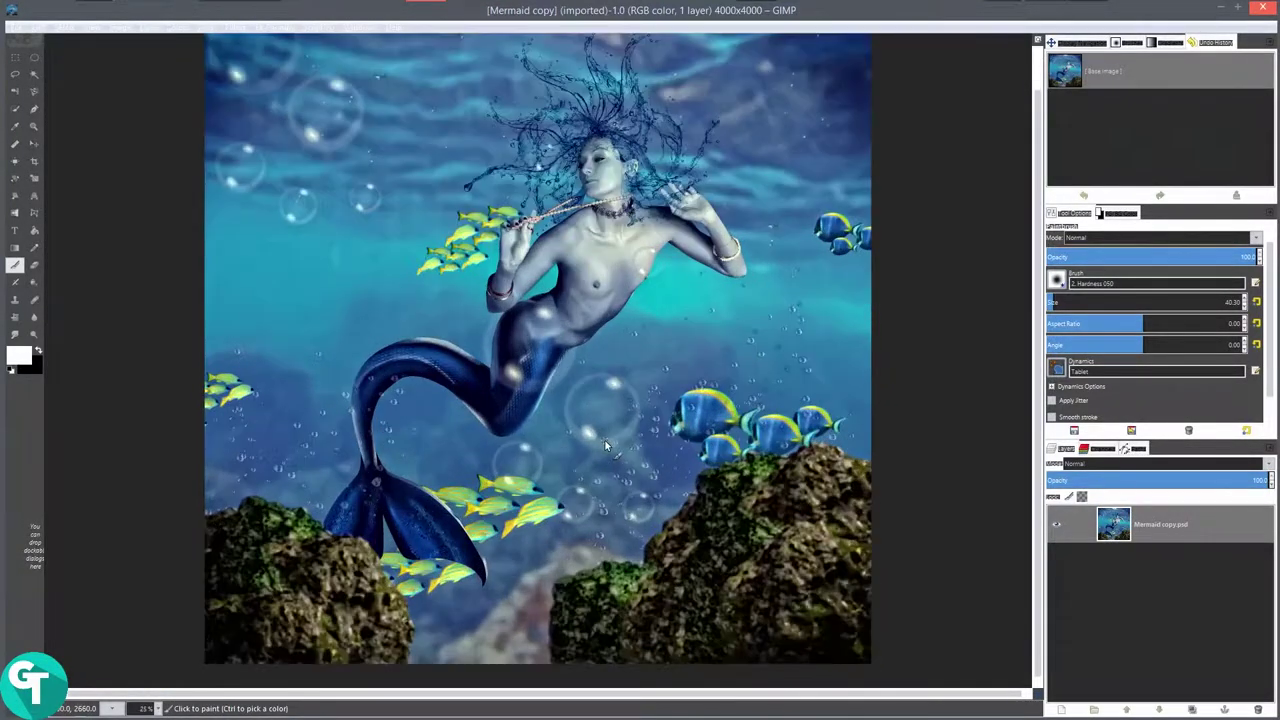
pyautogui.scroll(2, 646, 260)
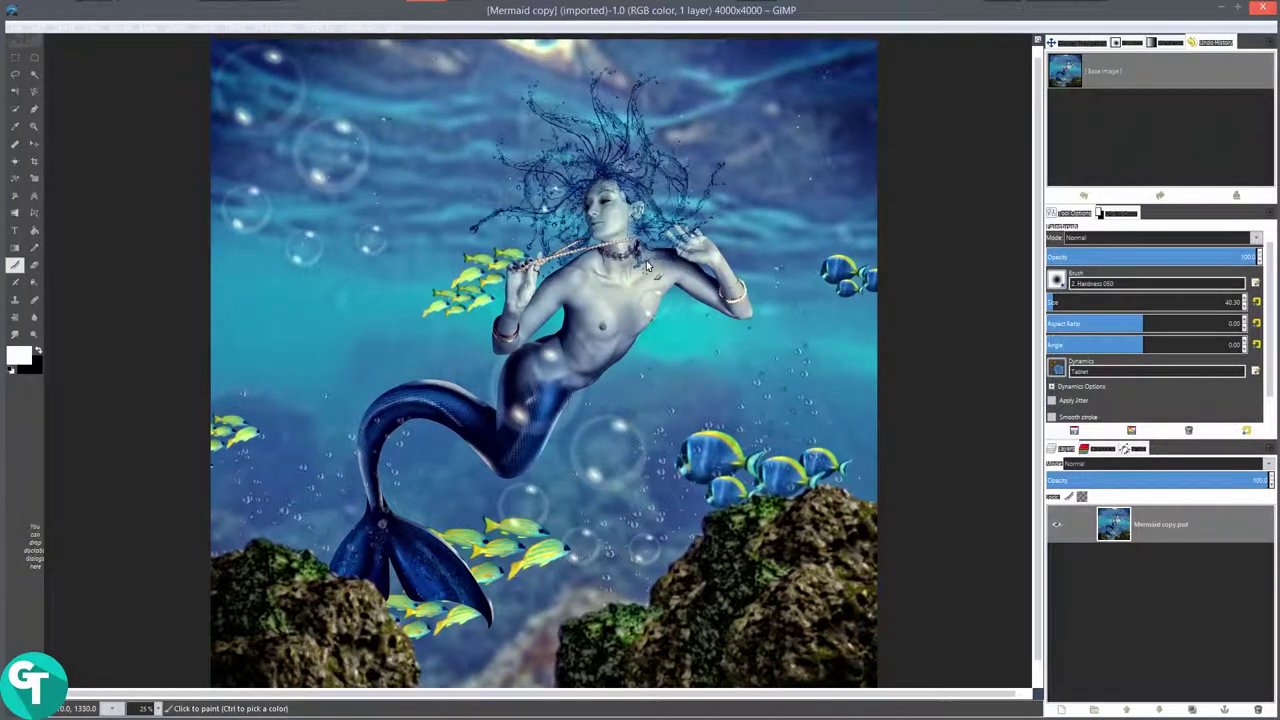
pyautogui.scroll(-1, 646, 260)
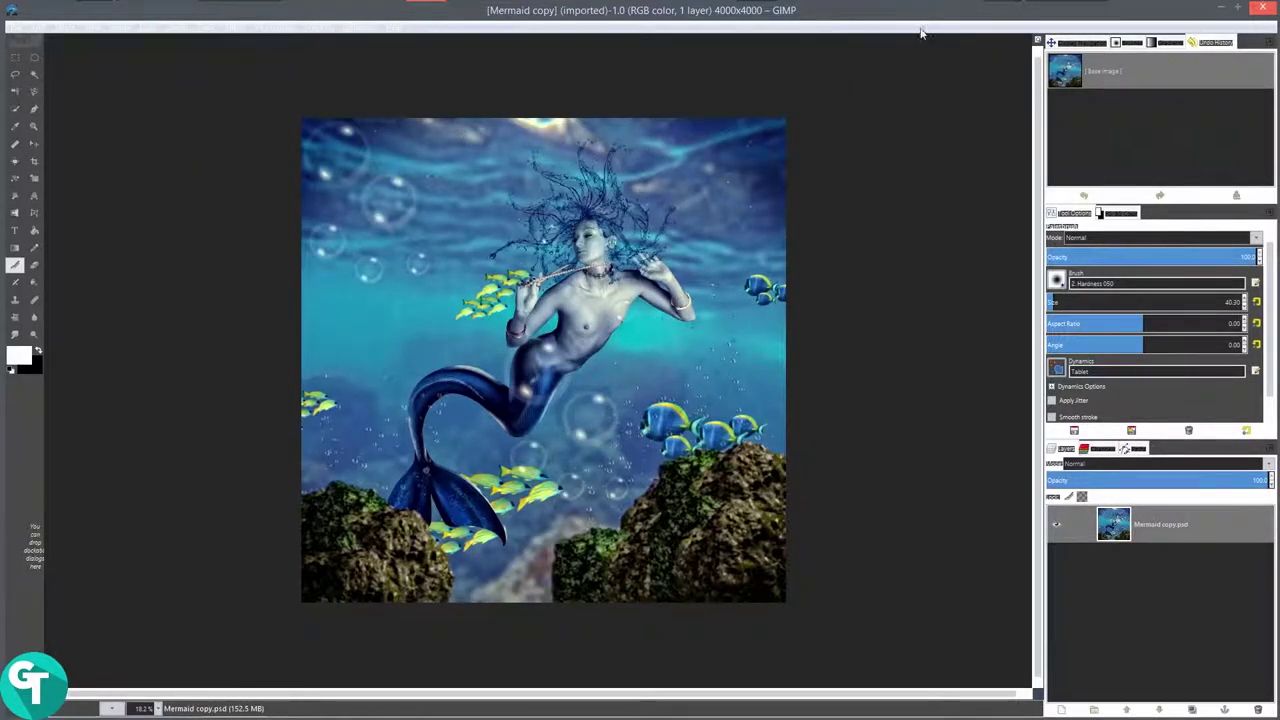
# Switch to Photoshop and inspect the MermaidTutorial copy composite up close.
pyautogui.click(1086, 13)
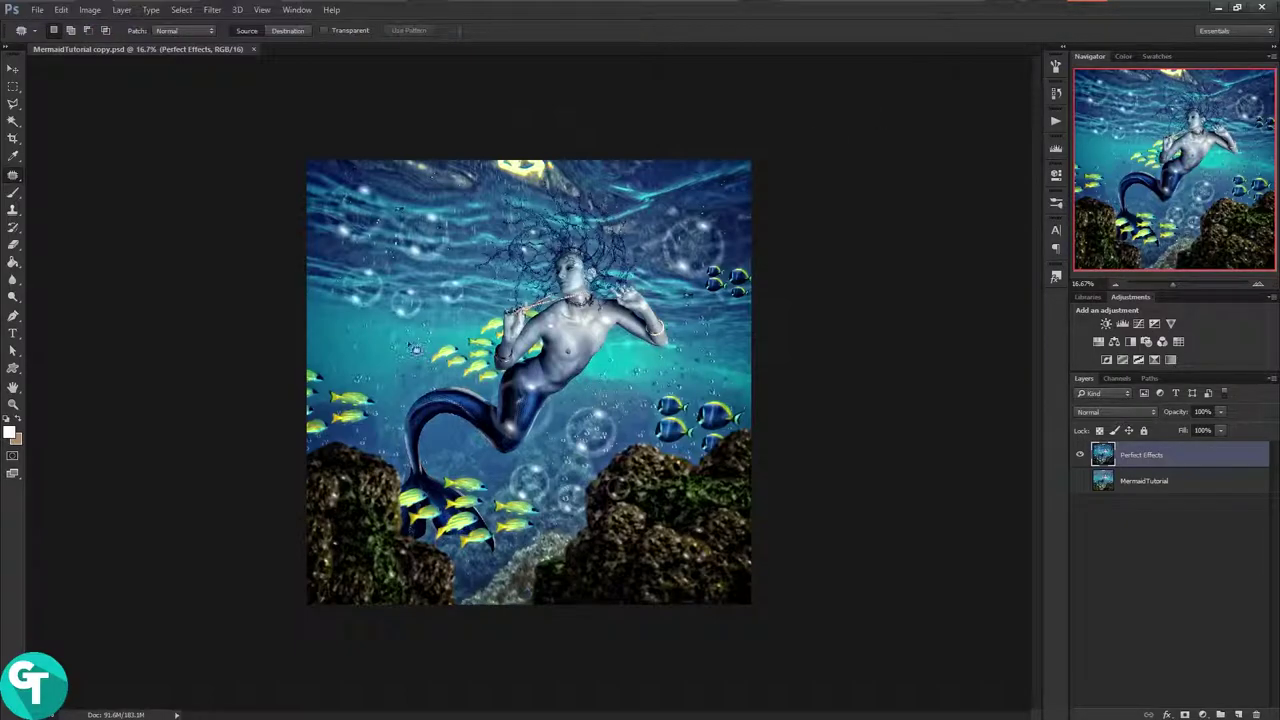
pyautogui.scroll(4, 666, 295)
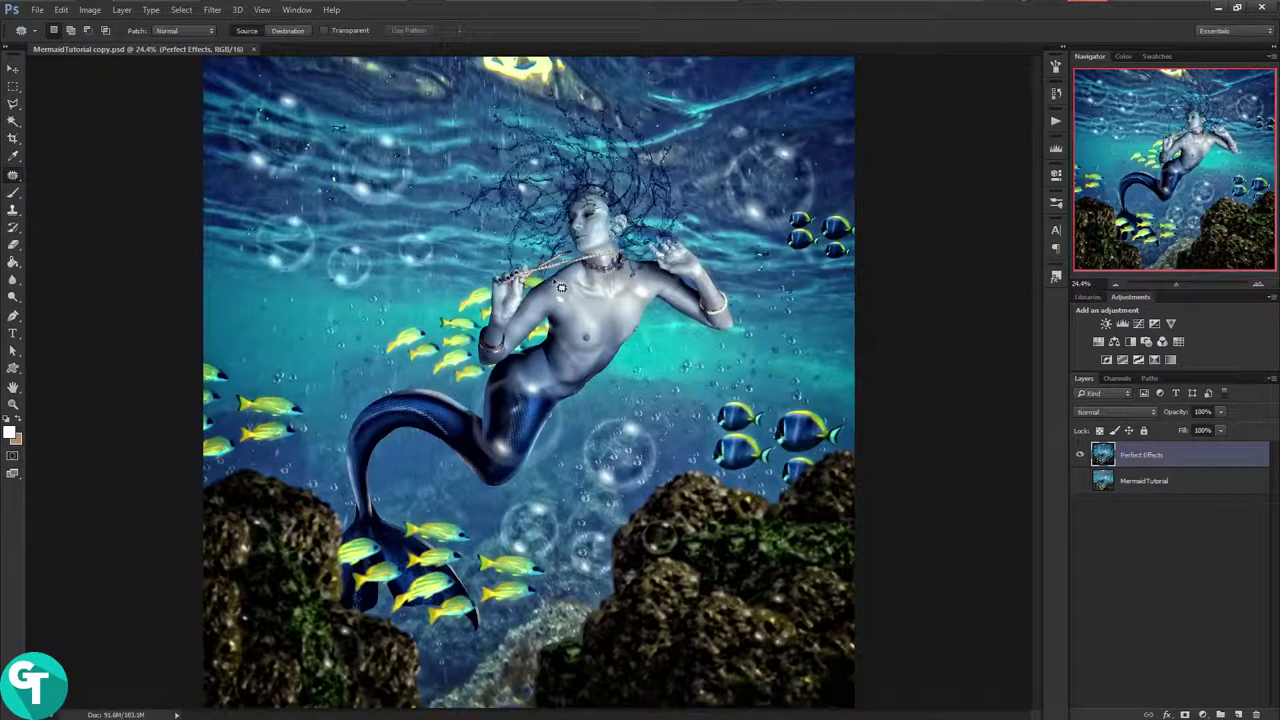
pyautogui.moveTo(733, 5)
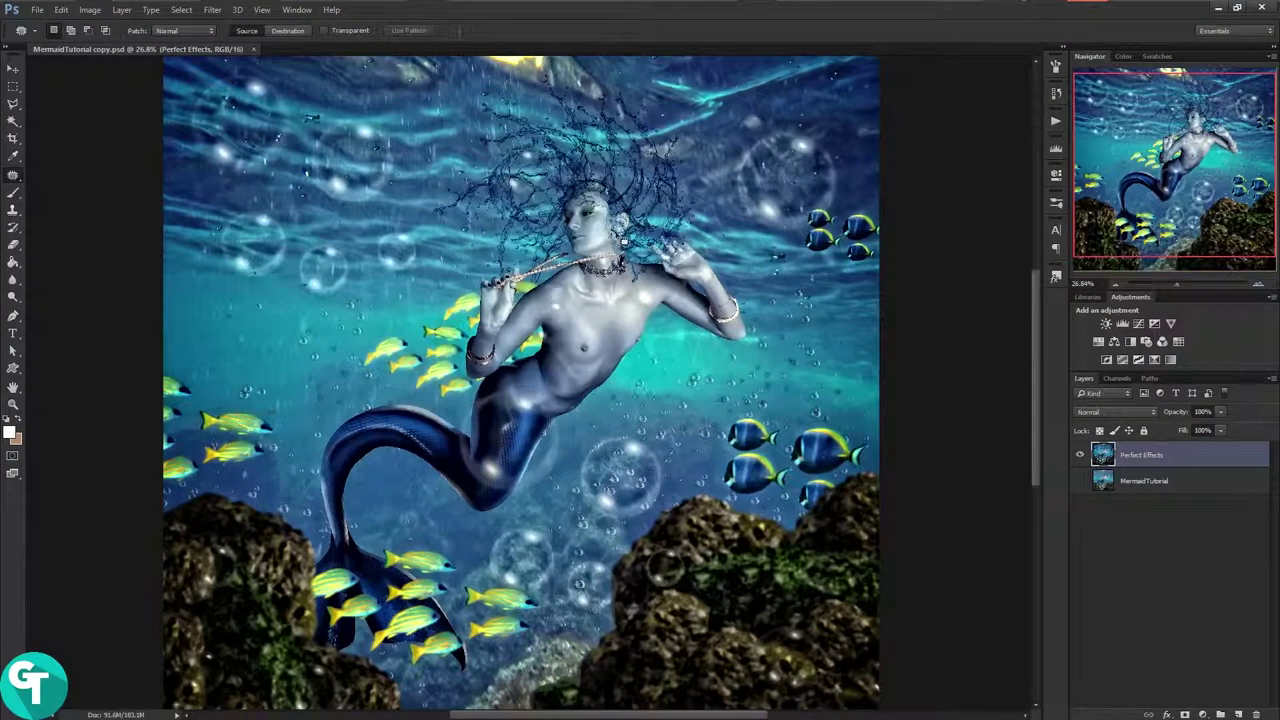
pyautogui.scroll(-1, 769, 214)
pyautogui.scroll(1, 769, 214)
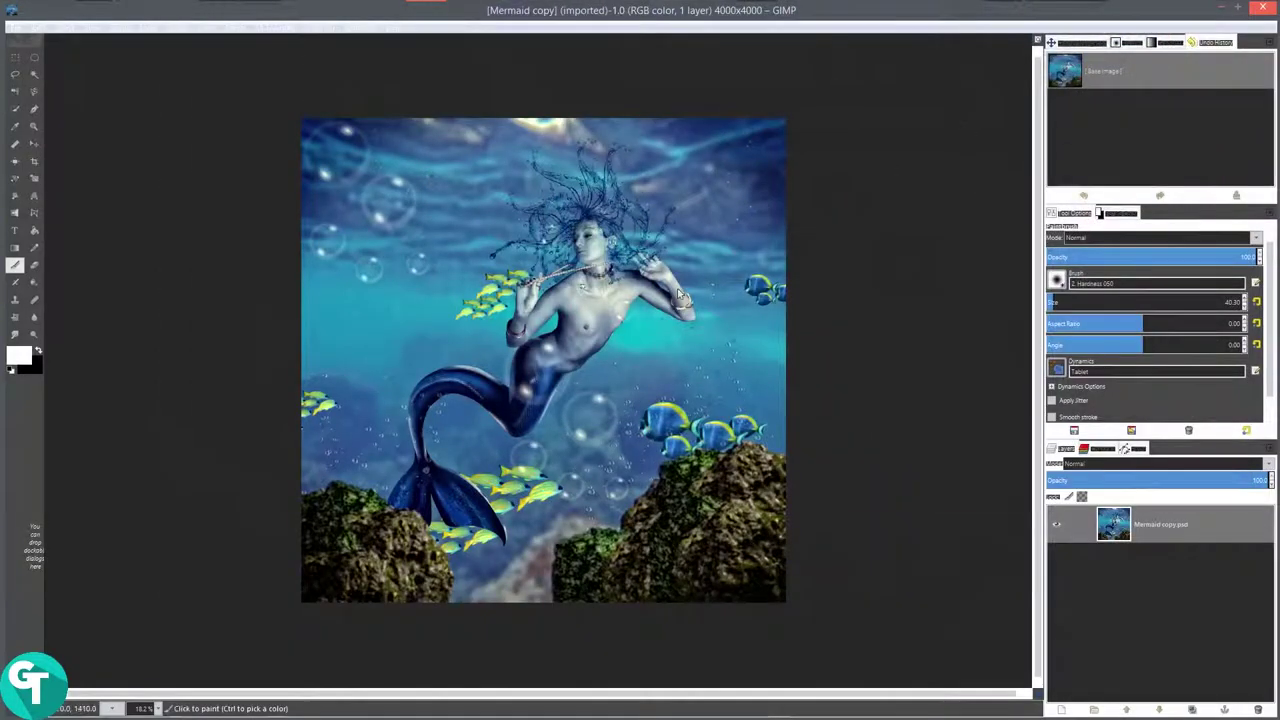
# Return to GIMP and compare the Mermaid copy version's figure, fish, bubbles and rocks at several magnifications.
pyautogui.scroll(-1, 468, 372)
pyautogui.scroll(1, 468, 372)
pyautogui.scroll(1, 468, 372)
pyautogui.scroll(-1, 572, 287)
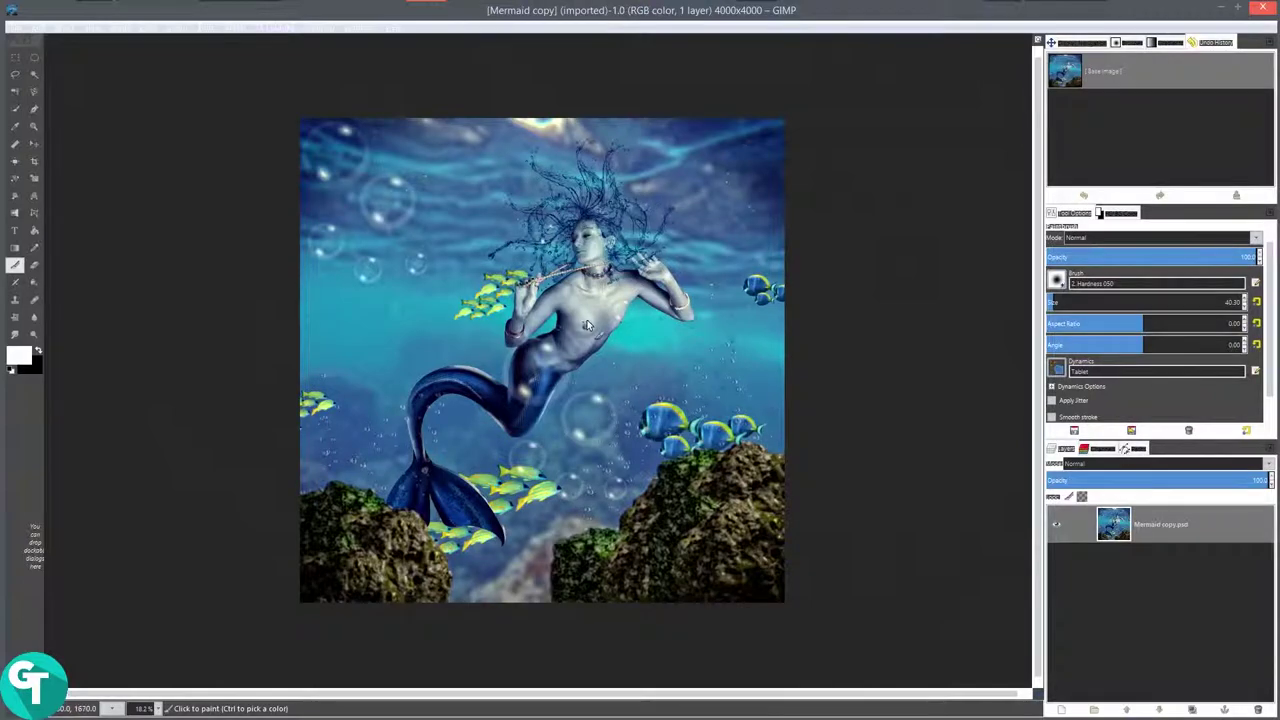
pyautogui.scroll(1, 646, 357)
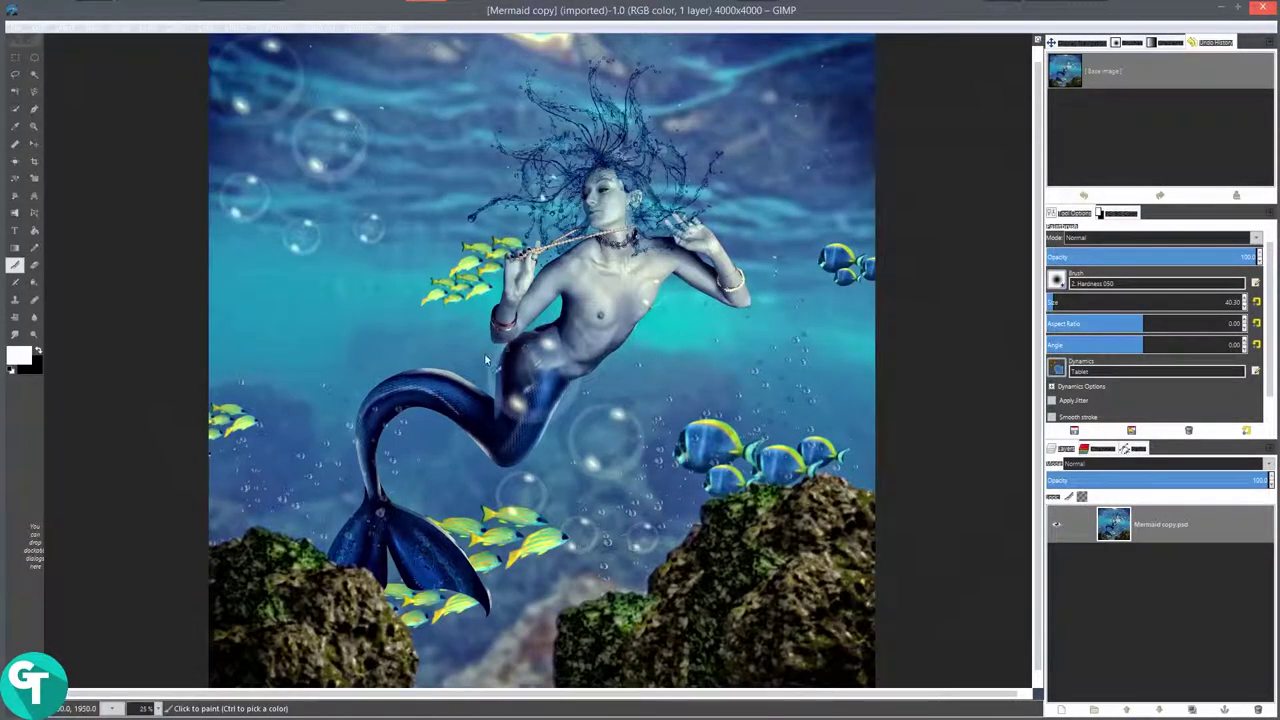
pyautogui.scroll(-1, 586, 295)
pyautogui.scroll(1, 600, 290)
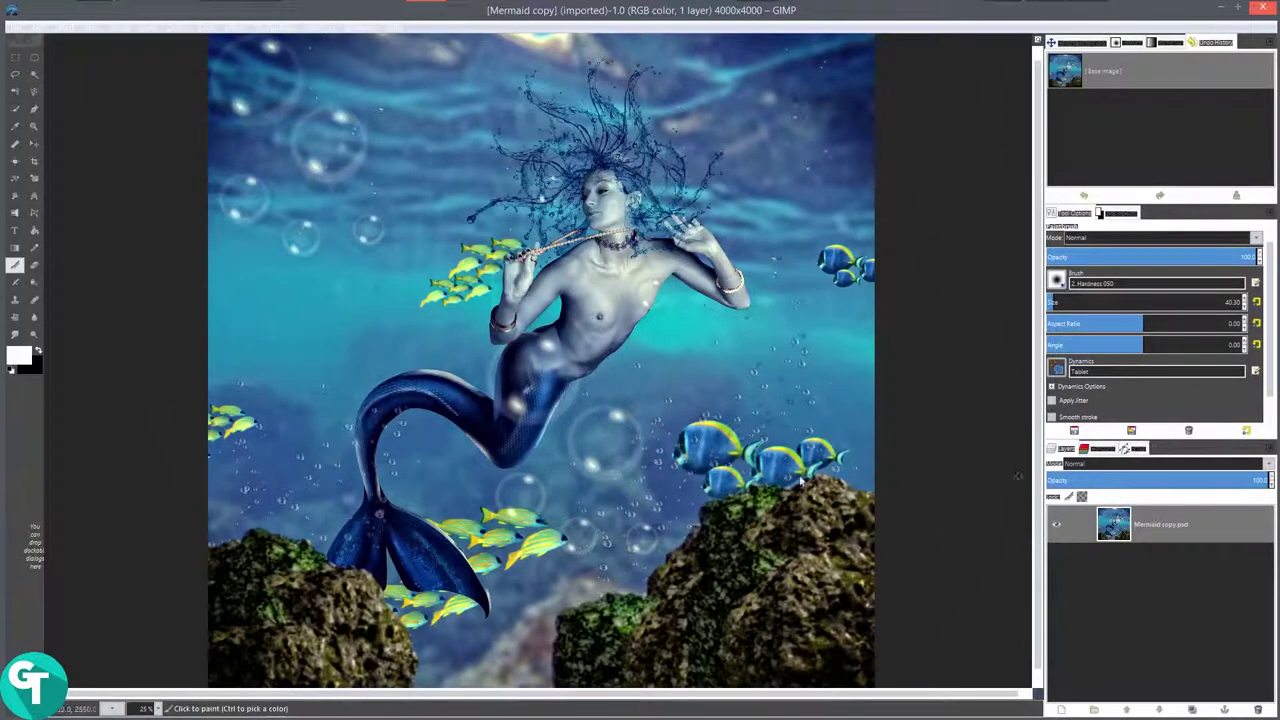
pyautogui.scroll(-1, 576, 410)
pyautogui.scroll(1, 640, 400)
pyautogui.scroll(-1, 690, 385)
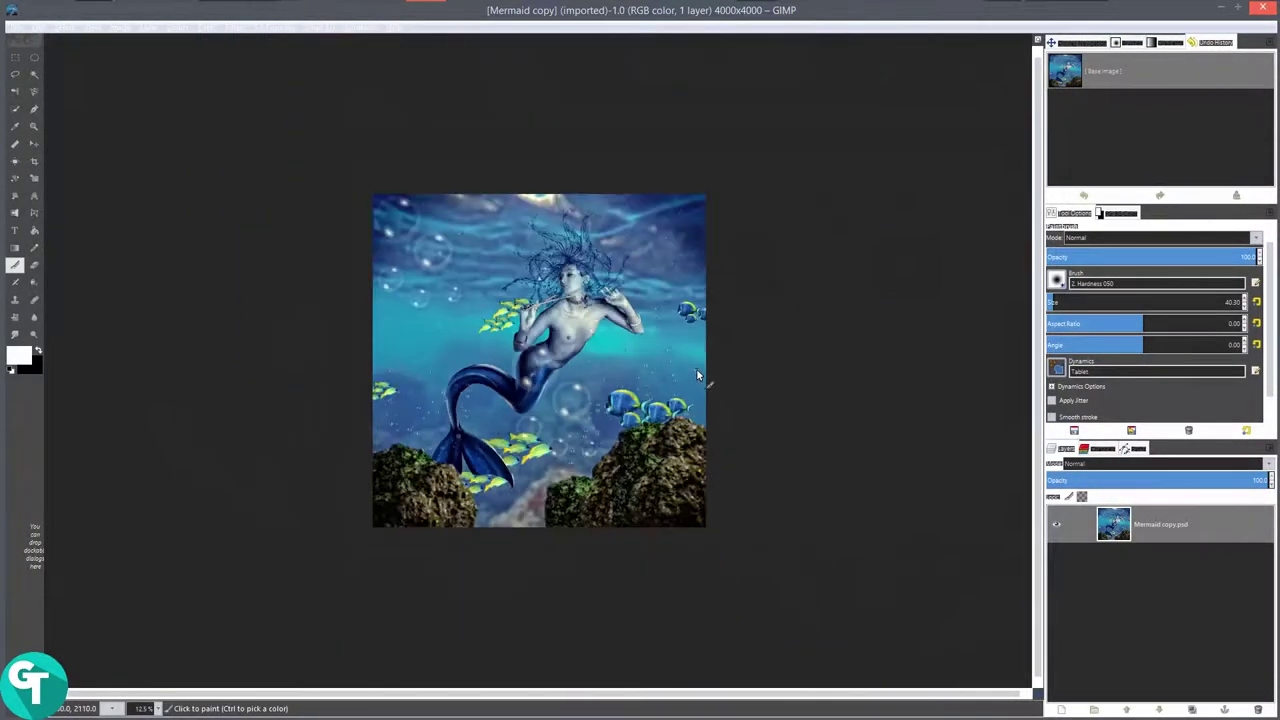
pyautogui.scroll(2, 707, 355)
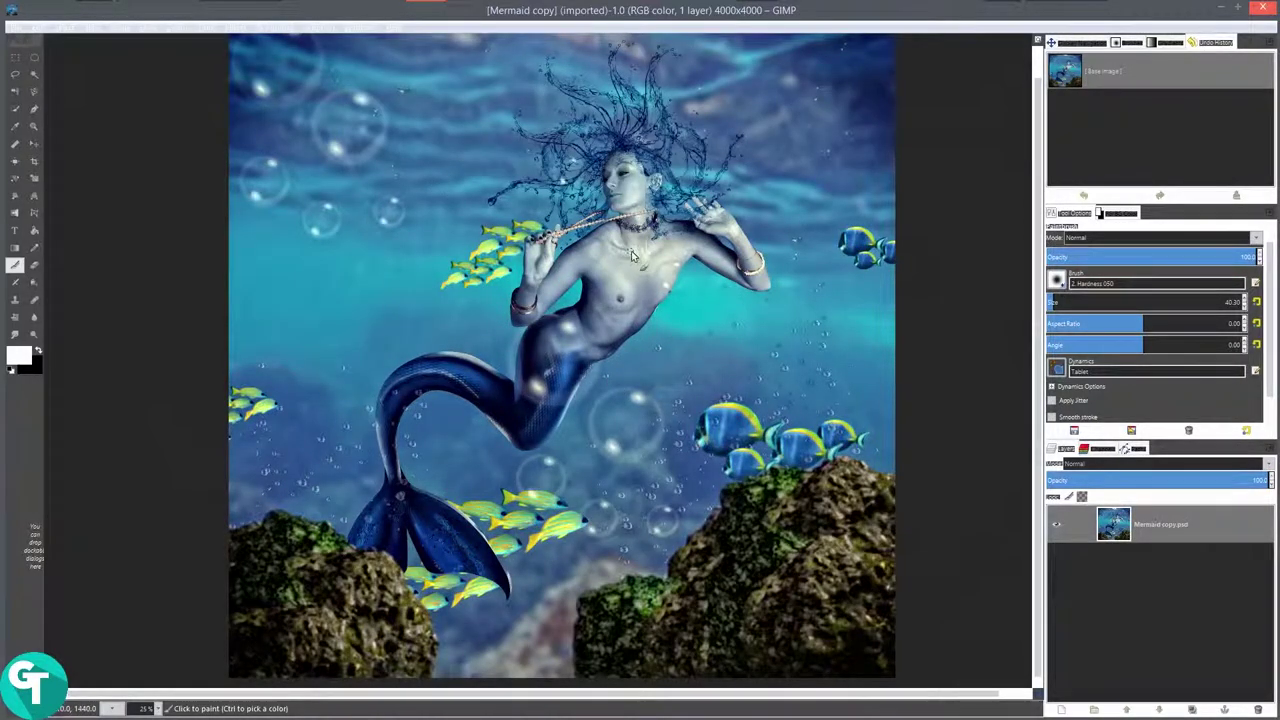
pyautogui.scroll(-1, 440, 185)
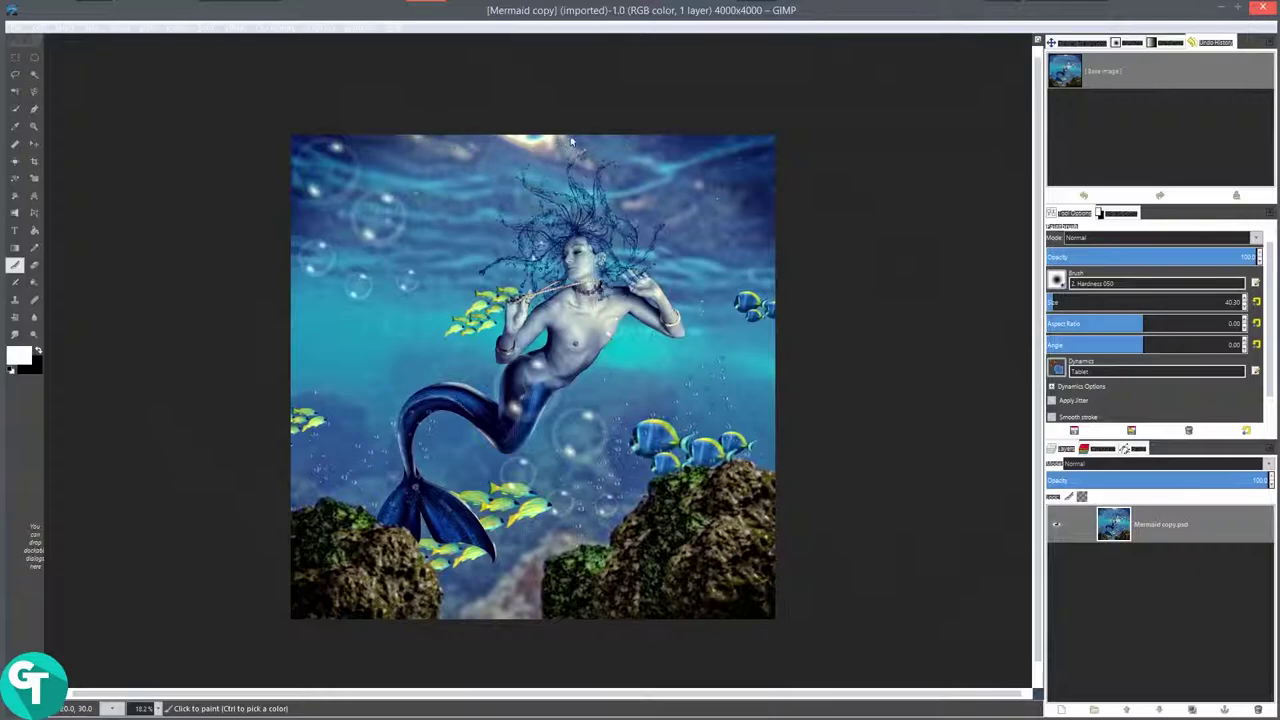
pyautogui.scroll(1, 417, 275)
pyautogui.scroll(-1, 666, 279)
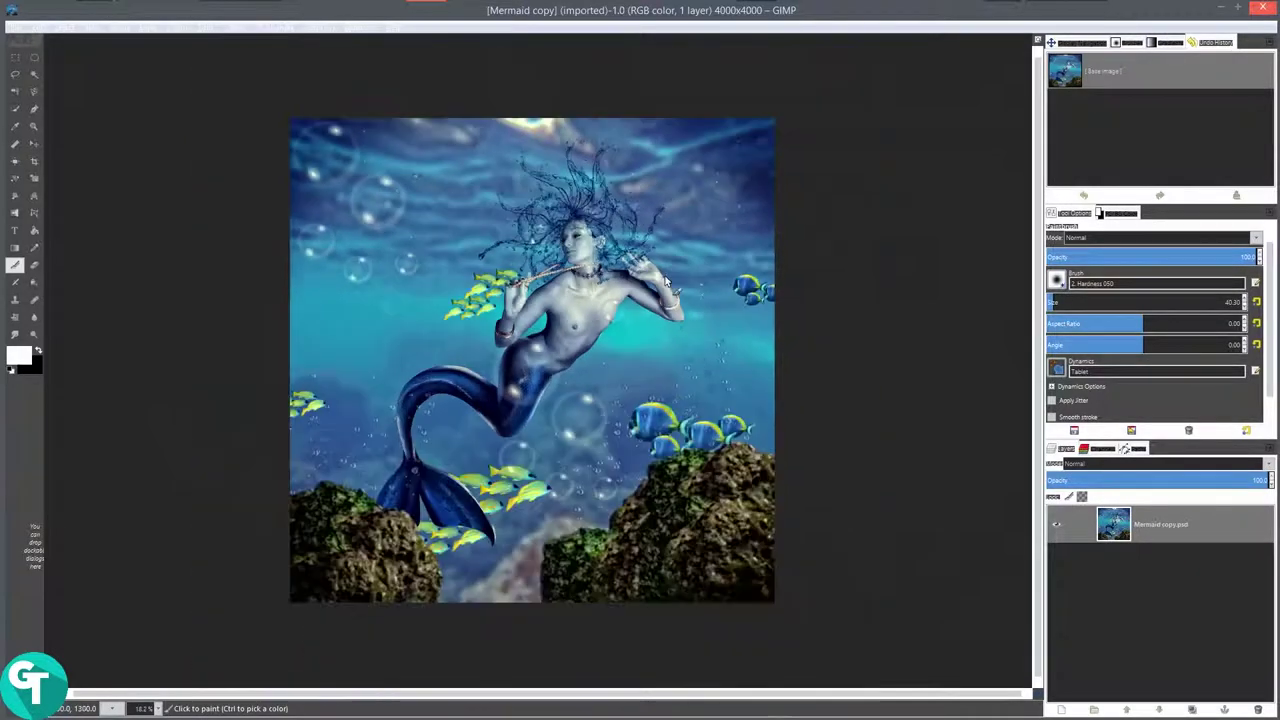
pyautogui.scroll(2, 590, 364)
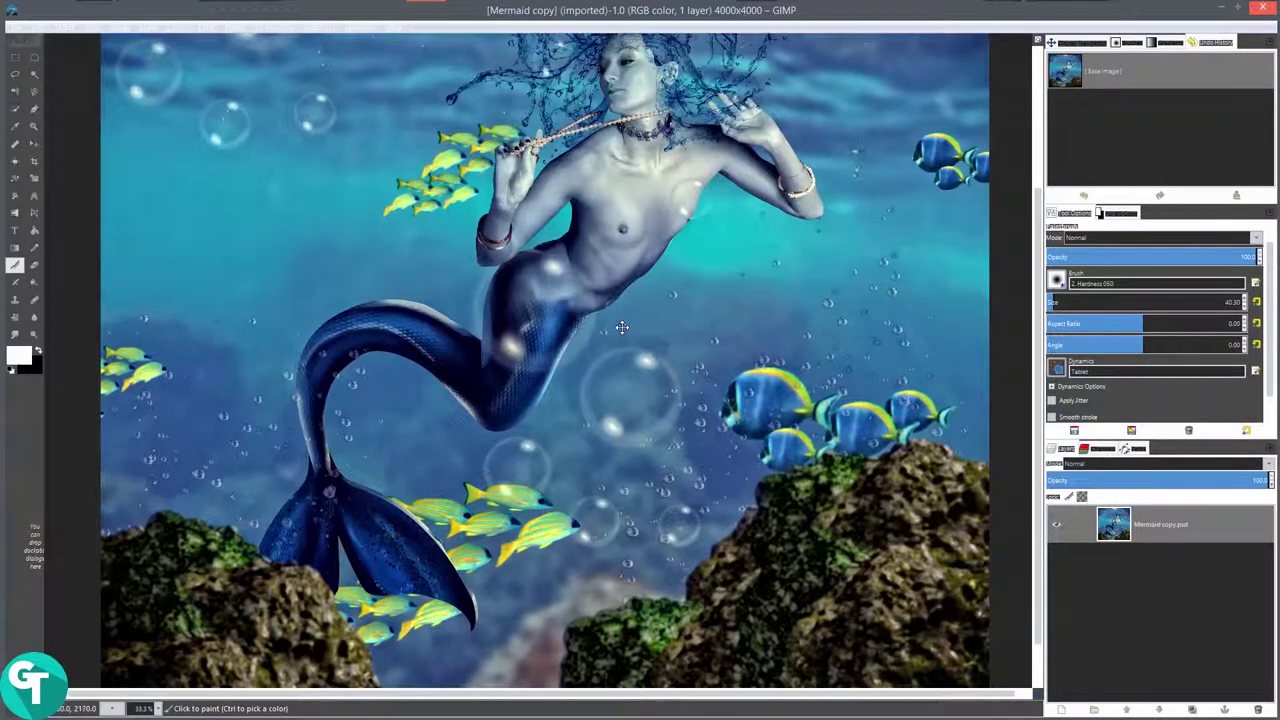
pyautogui.scroll(-1, 622, 327)
pyautogui.scroll(-1, 628, 325)
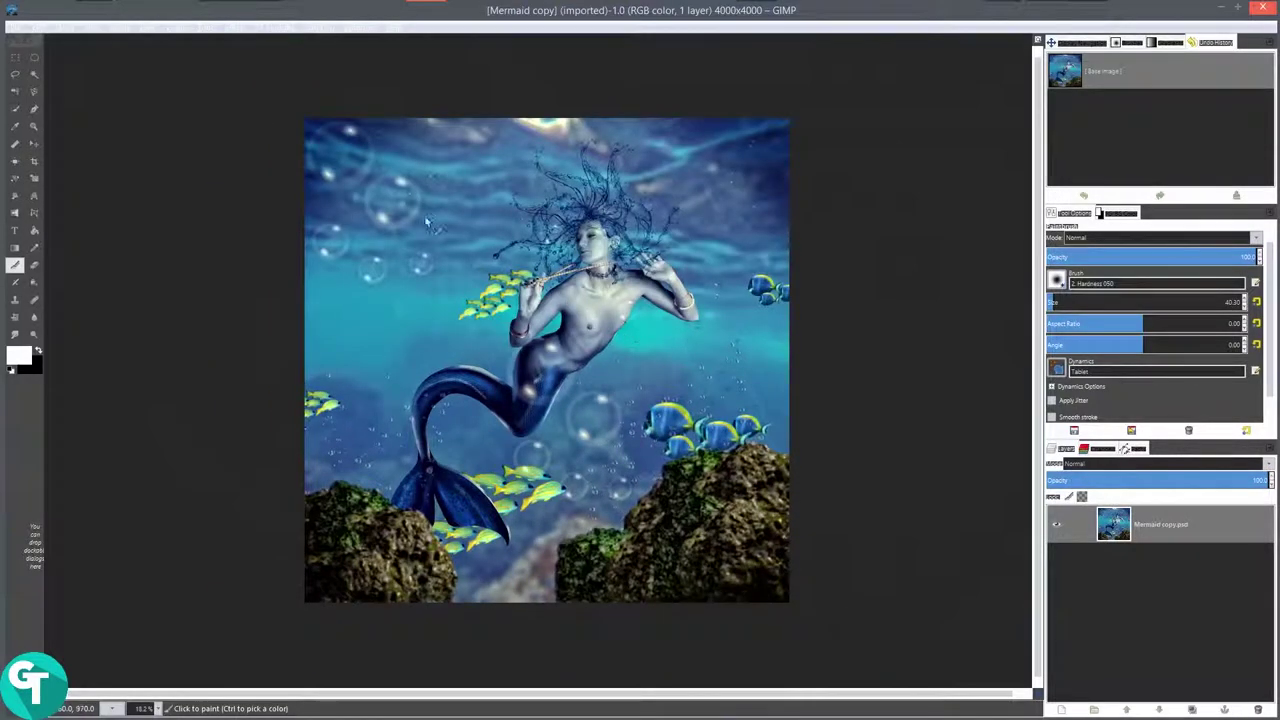
pyautogui.scroll(1, 420, 490)
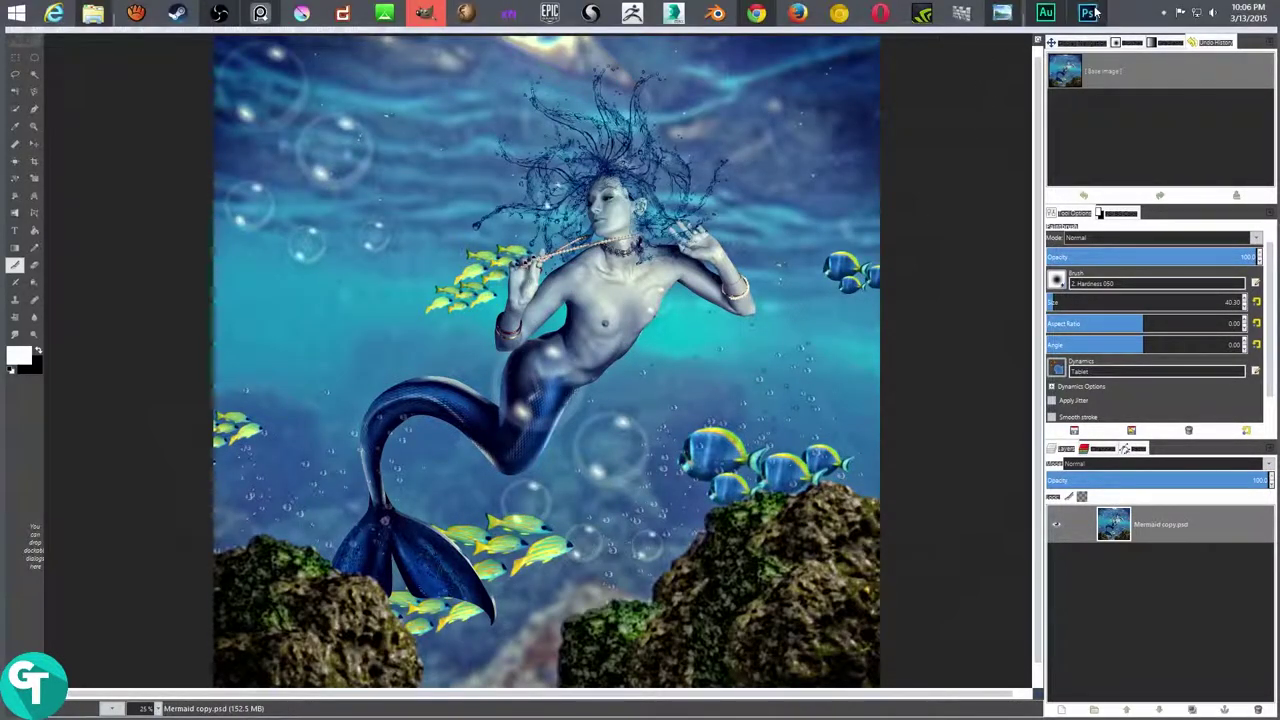
# Switch to Photoshop, check the composite's file size as a maximum-quality JPEG in Save for Web, and leave without exporting.
pyautogui.click(1087, 12)
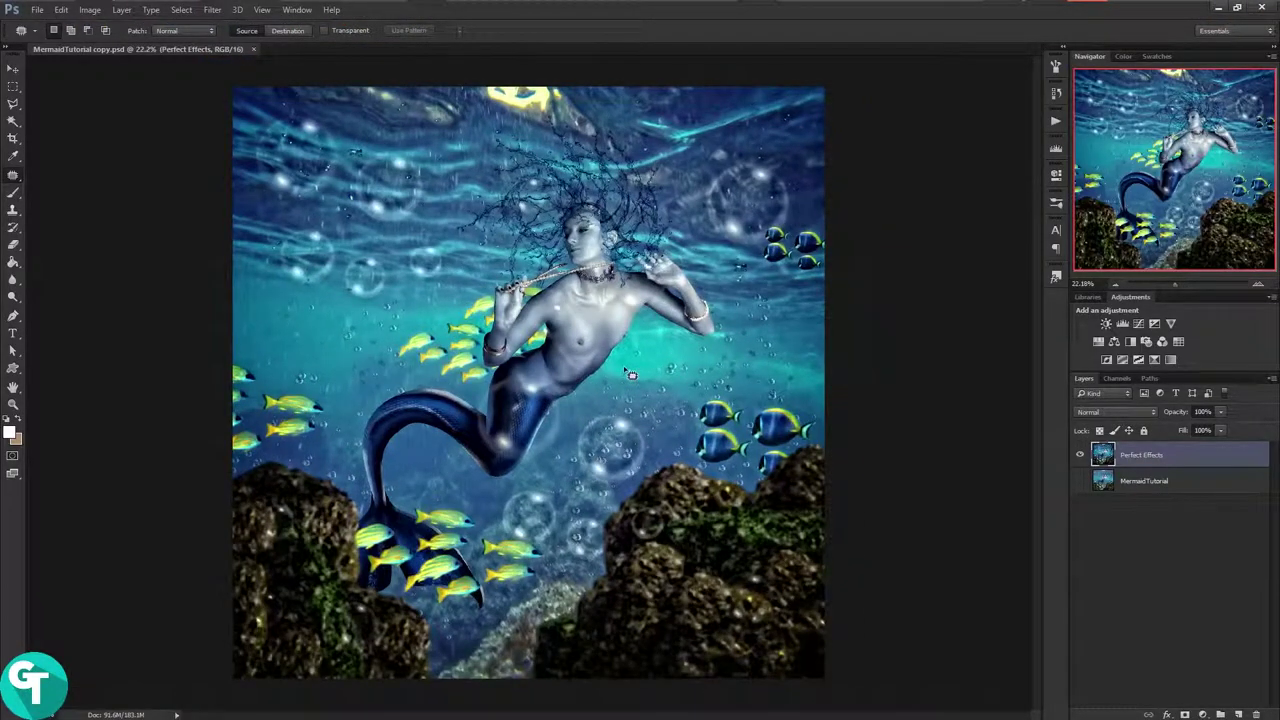
pyautogui.click(37, 9)
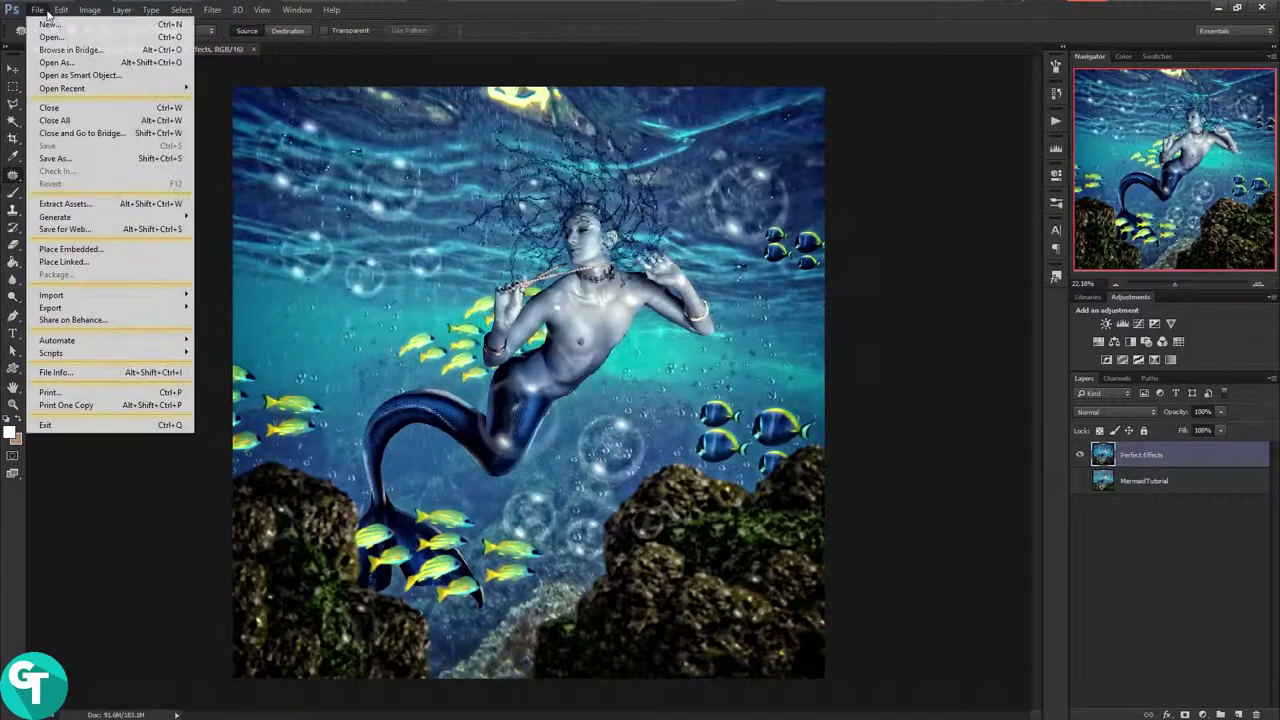
pyautogui.click(120, 229)
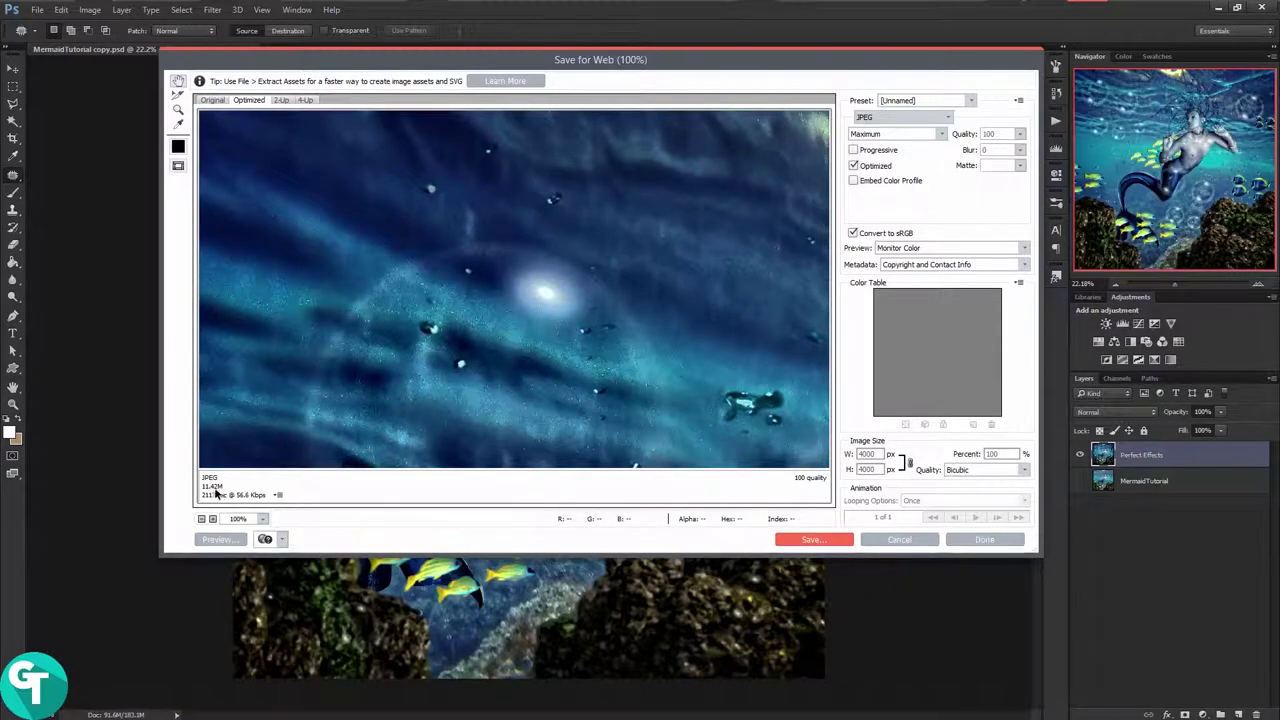
pyautogui.click(906, 541)
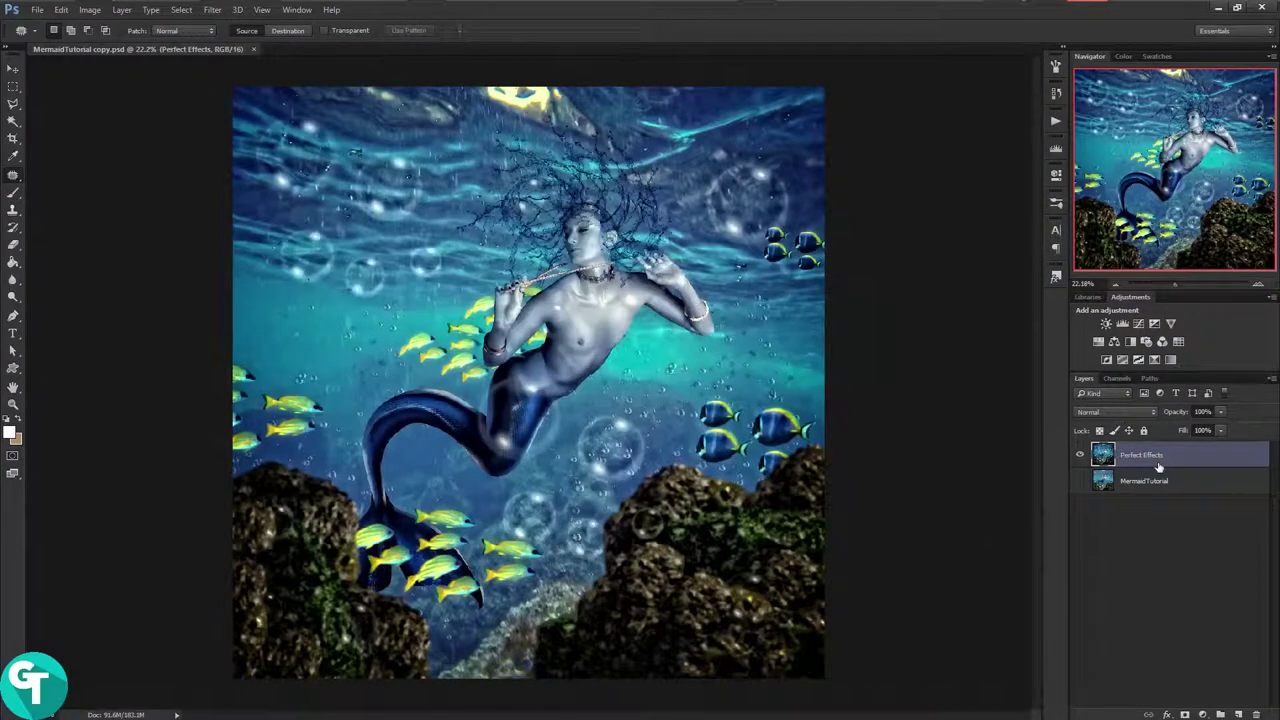
# Convert the Perfect Effects layer to a smart object and resize the image to 2000 × 2000 pixels.
pyautogui.rightClick(1160, 458)
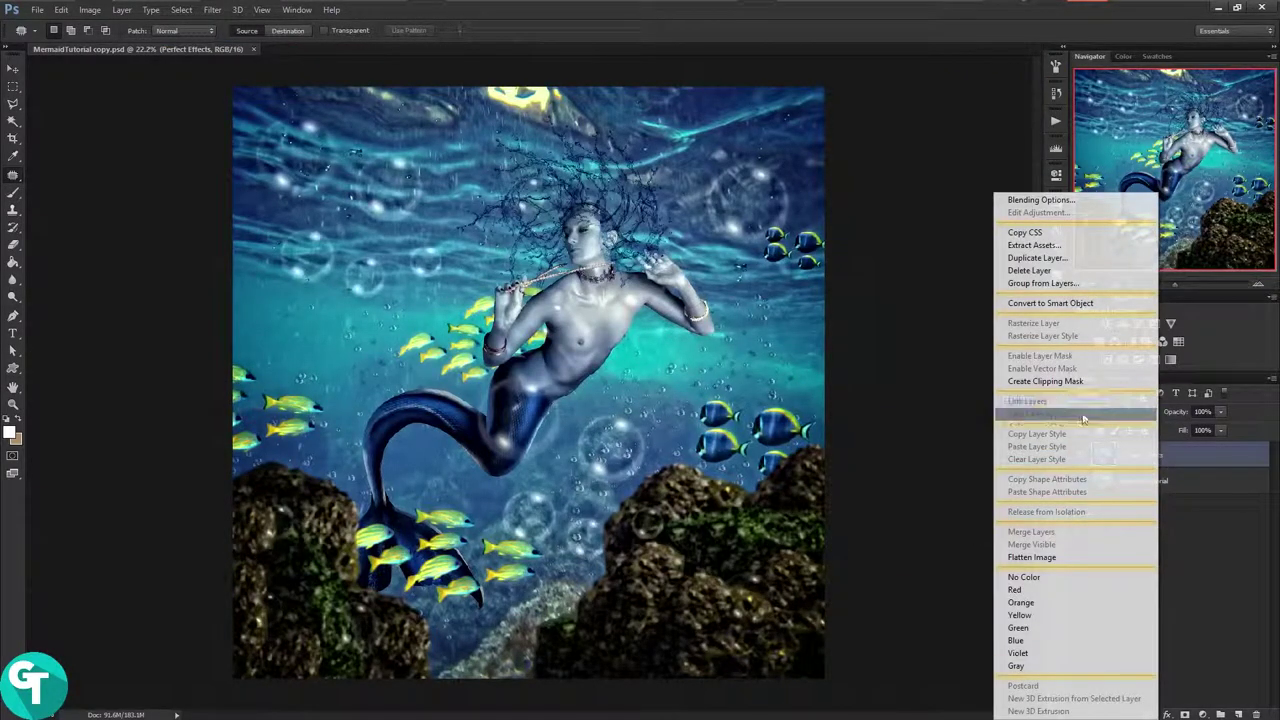
pyautogui.click(1072, 303)
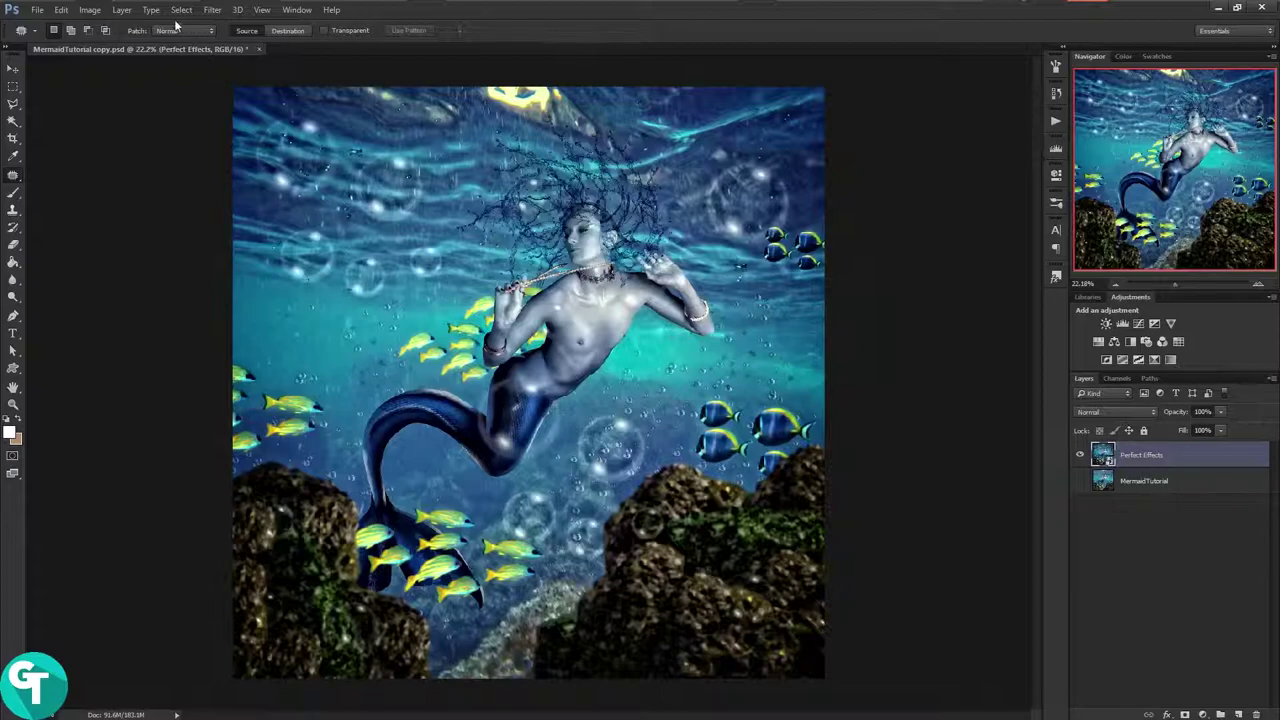
pyautogui.click(89, 10)
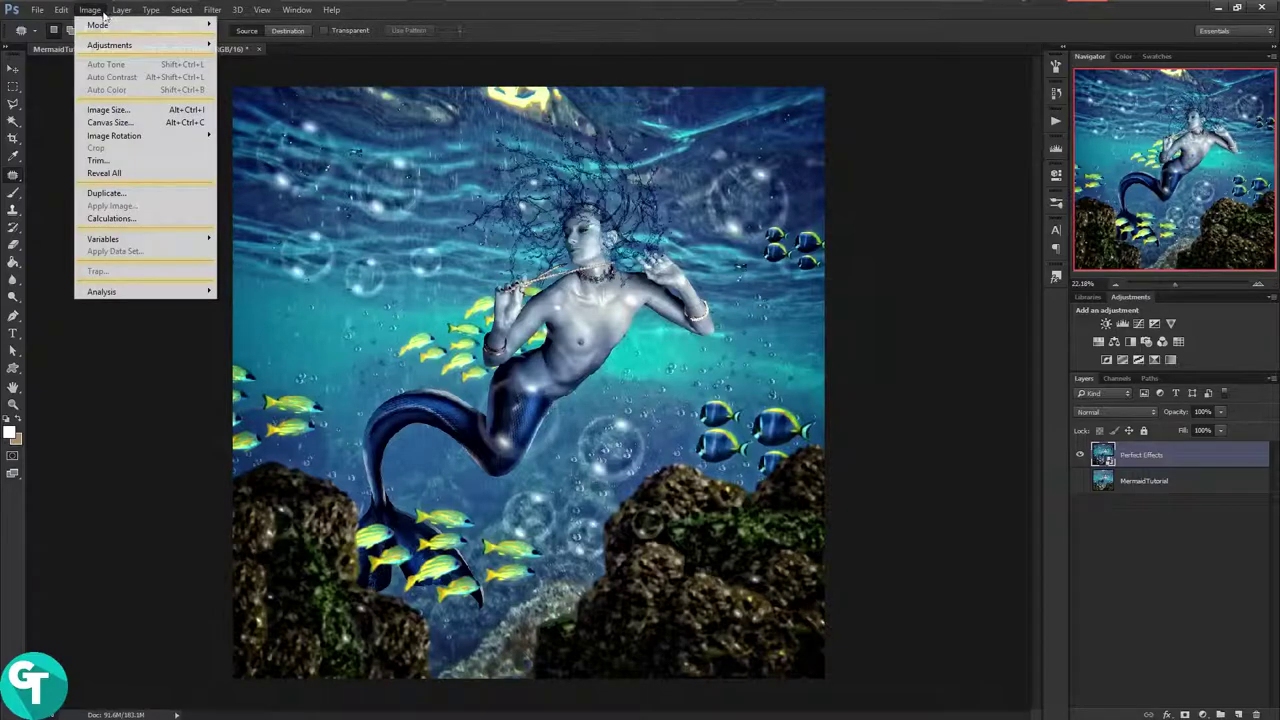
pyautogui.click(138, 112)
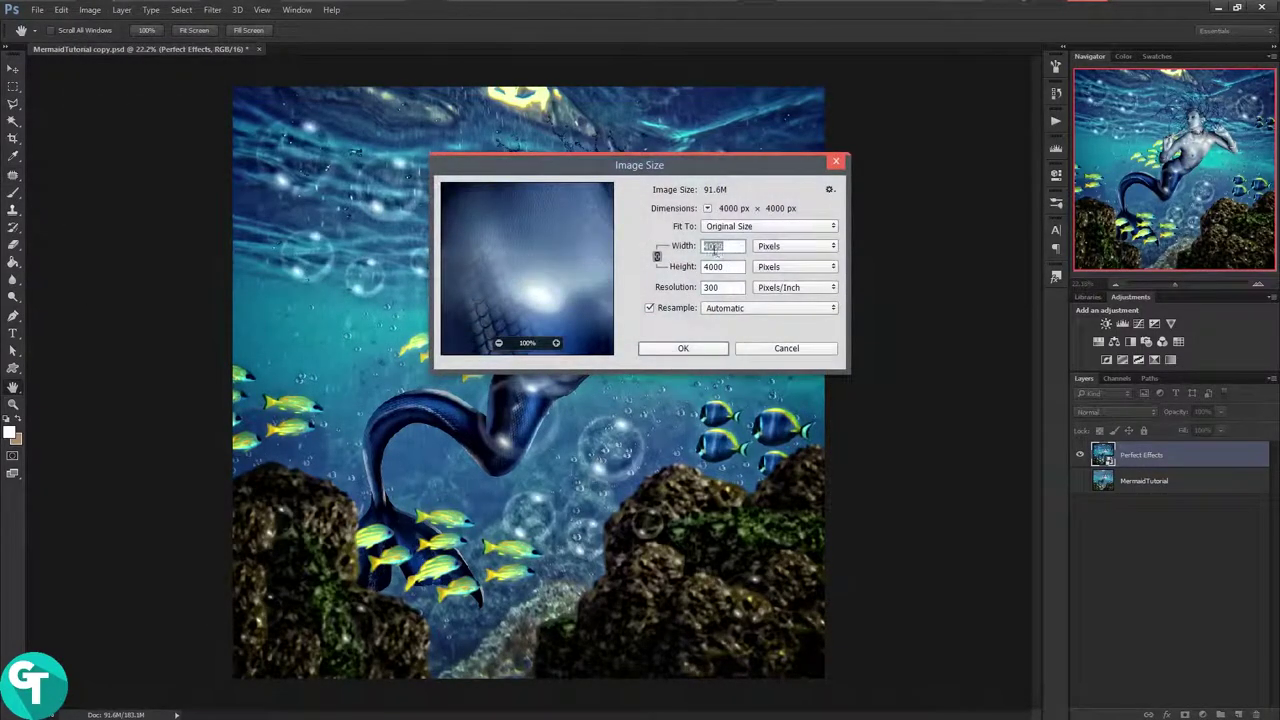
pyautogui.write('2000')
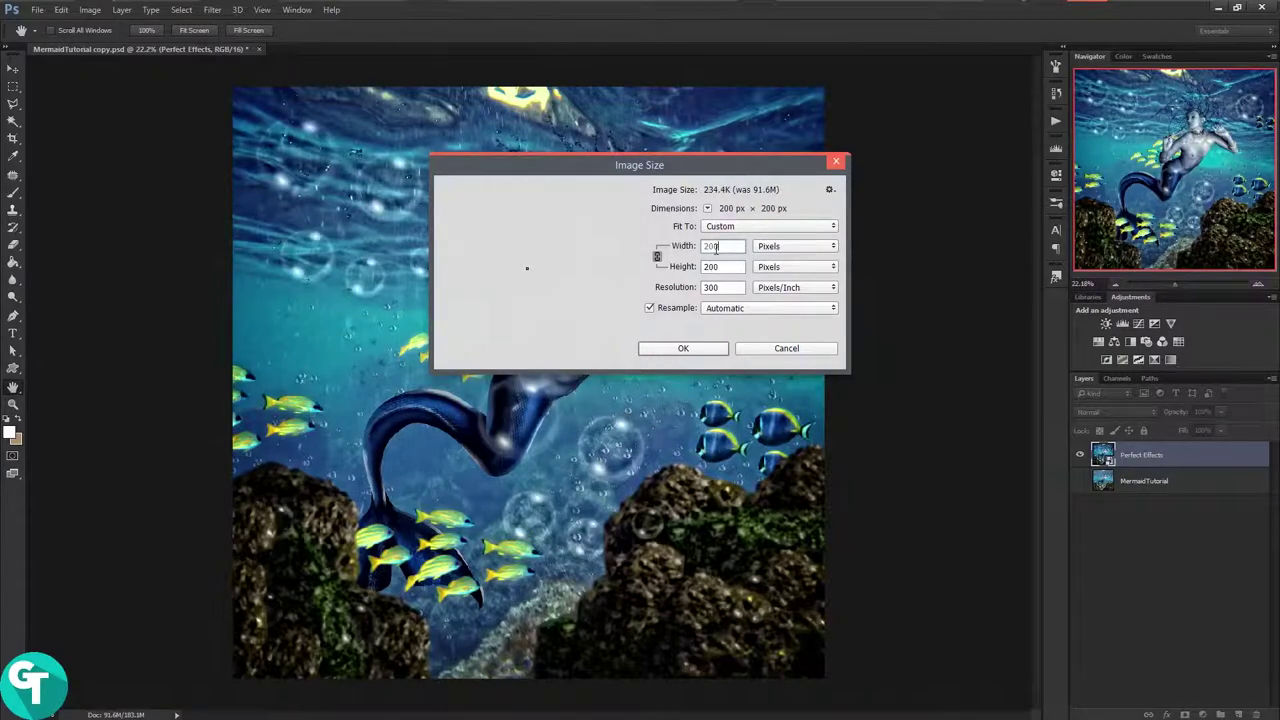
pyautogui.click(688, 349)
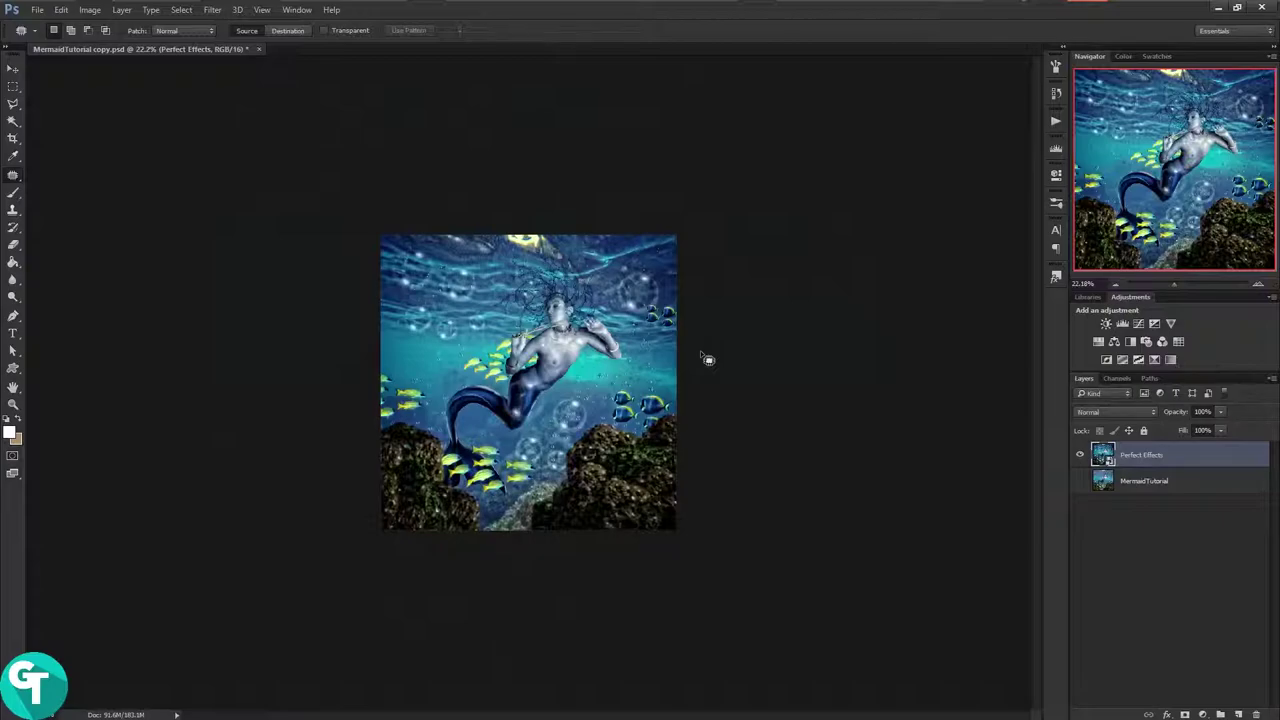
pyautogui.scroll(2, 712, 350)
pyautogui.scroll(1, 621, 371)
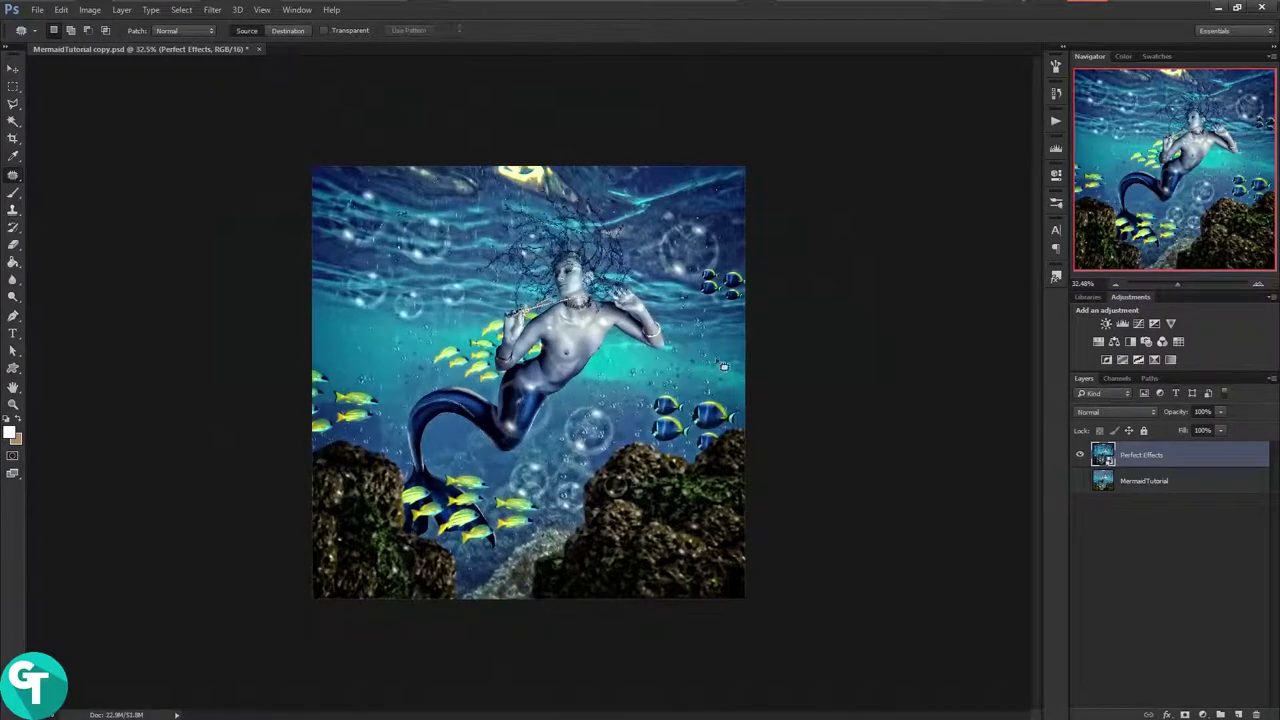
# Export the resized composite with Save for Web as a maximum-quality JPEG into the Mermaid Renders folder, keeping the suggested file name.
pyautogui.click(37, 9)
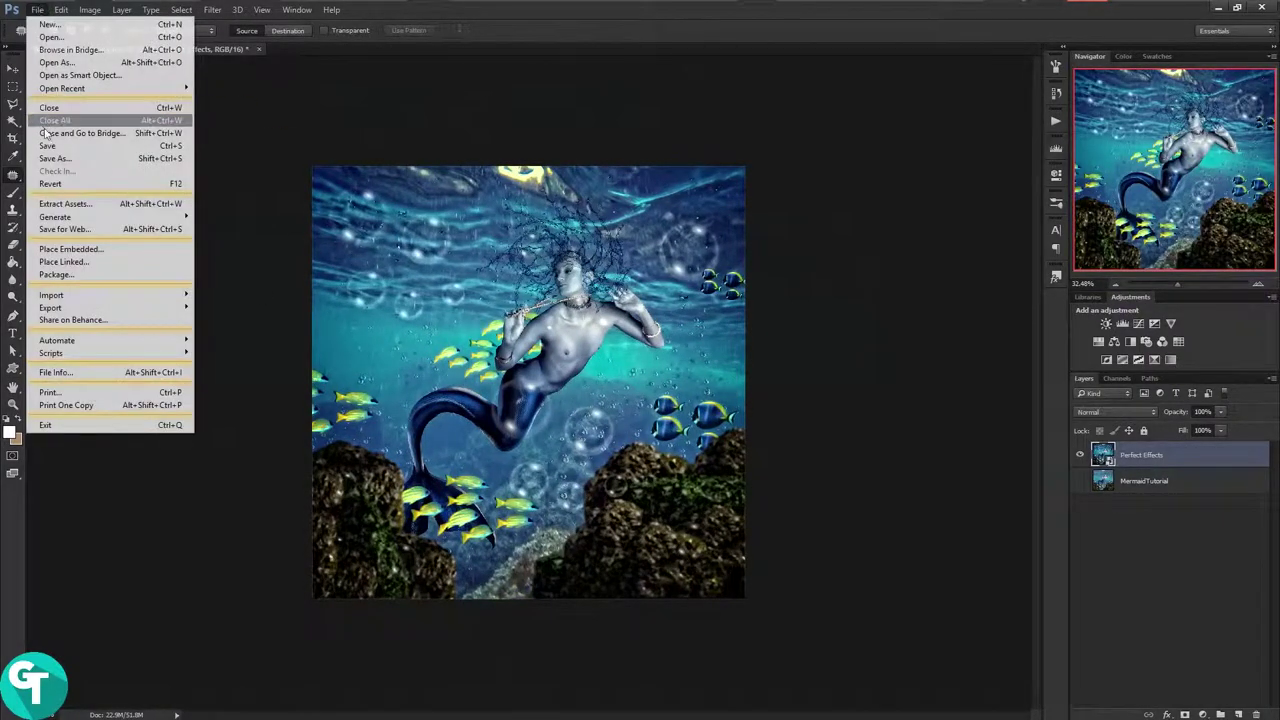
pyautogui.click(75, 231)
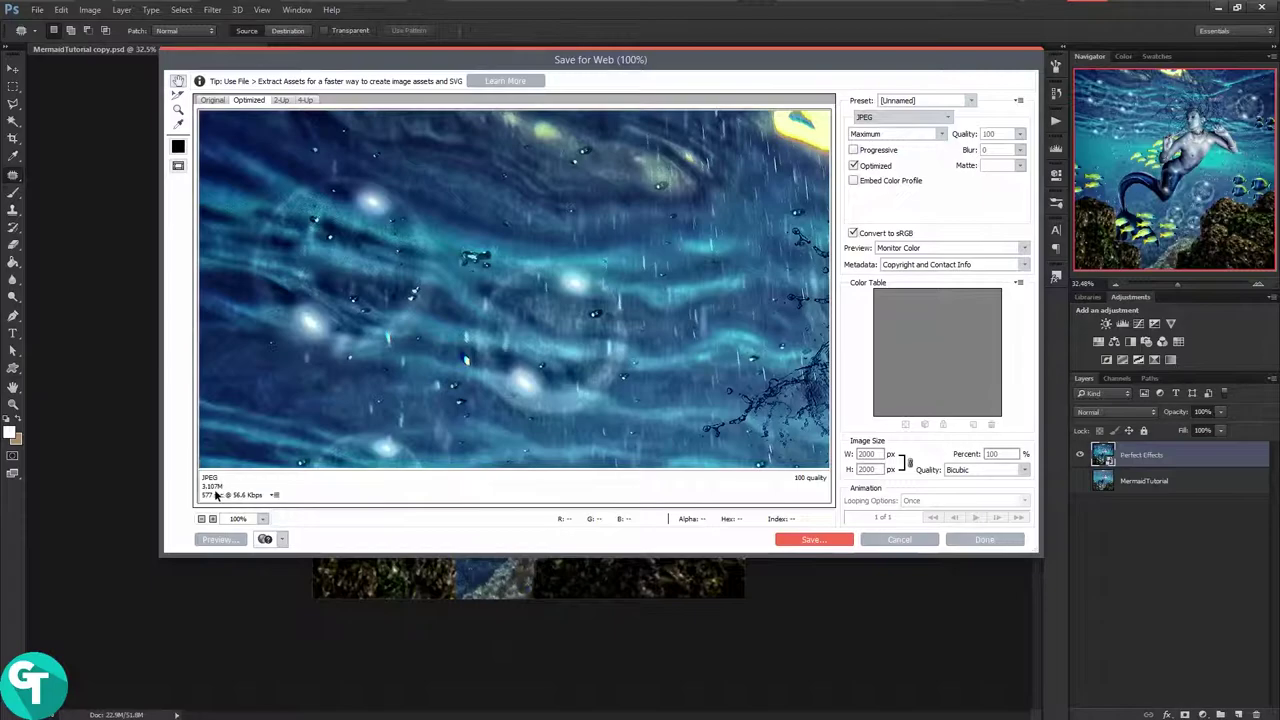
pyautogui.click(797, 540)
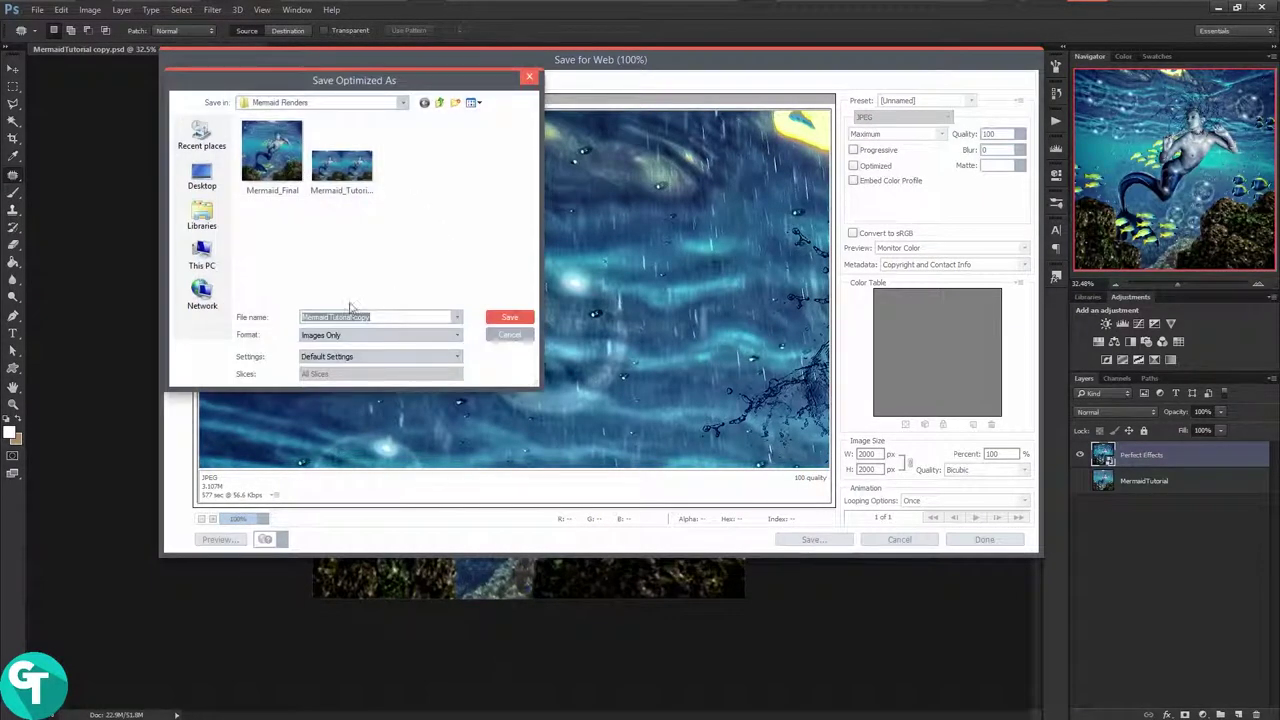
pyautogui.click(518, 317)
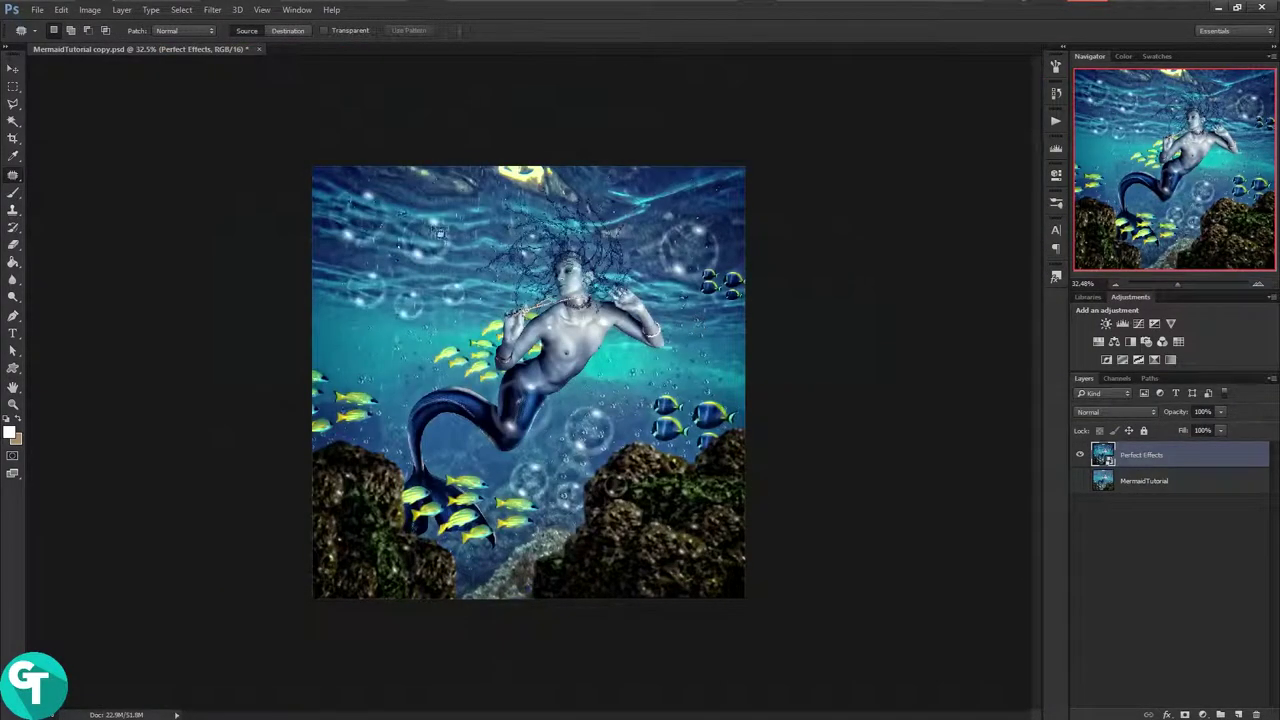
# Quit Photoshop without saving the changes to MermaidTutorial copy.psd.
pyautogui.click(37, 10)
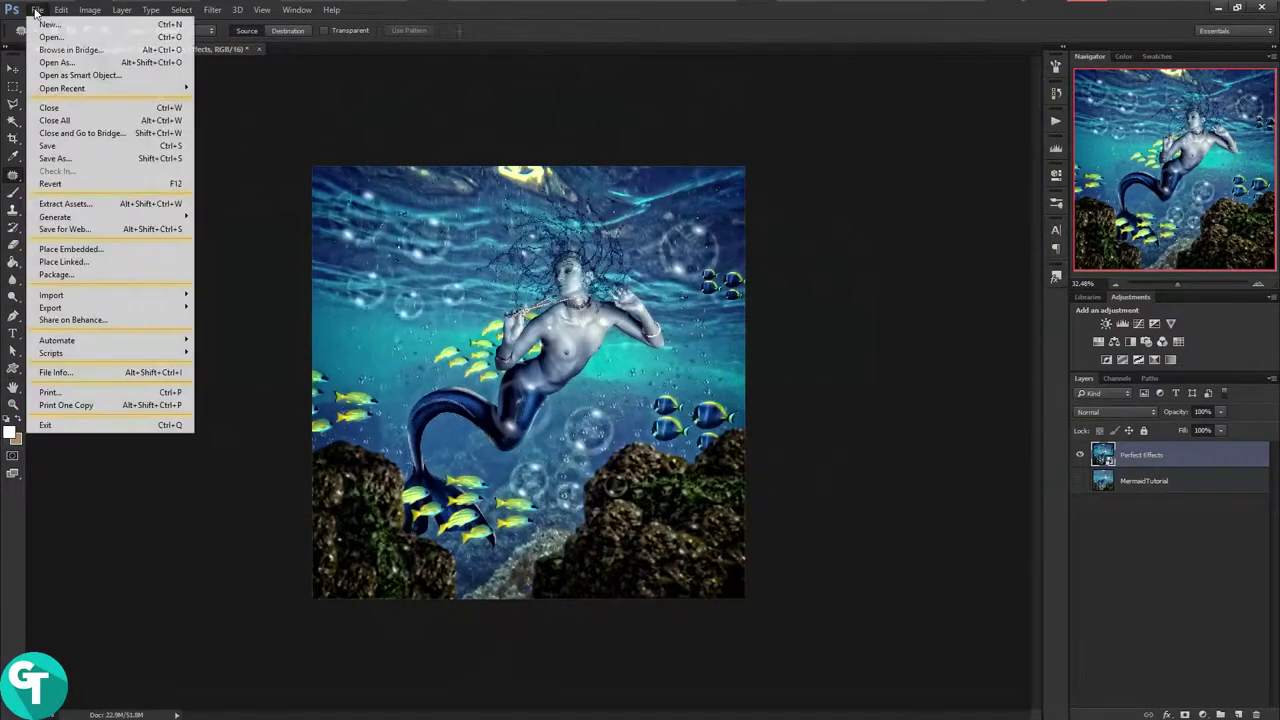
pyautogui.click(88, 425)
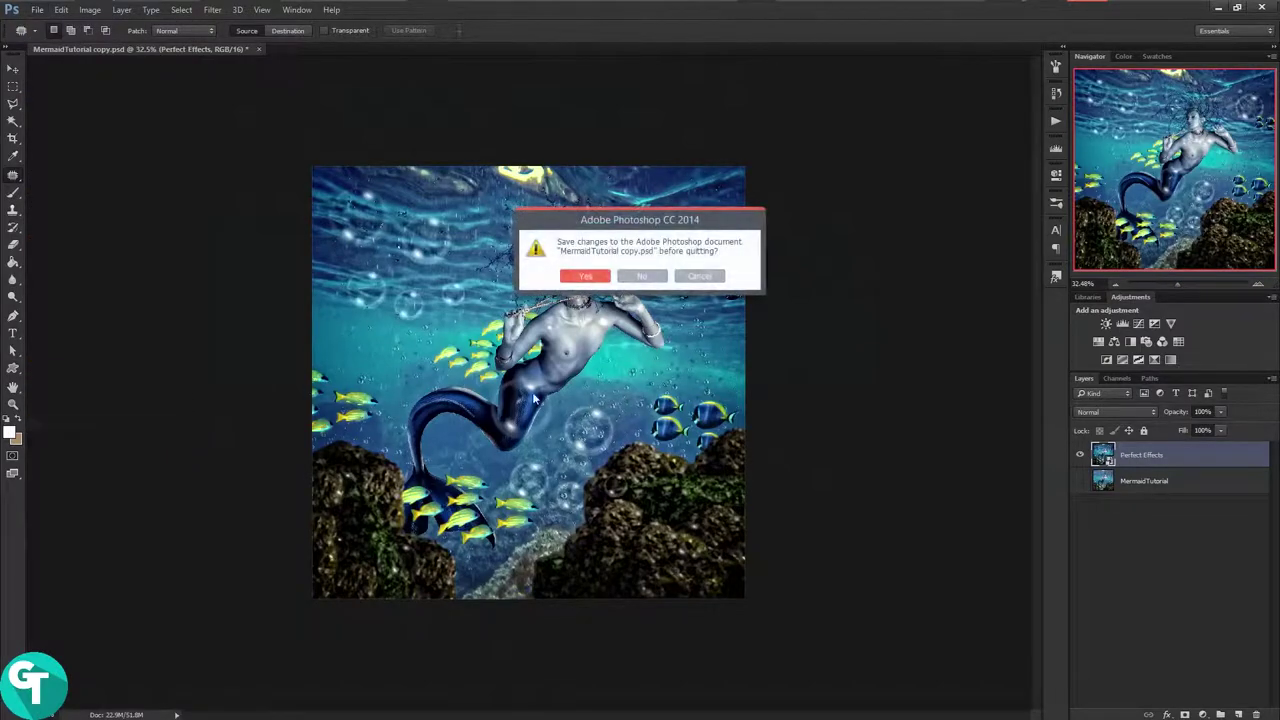
pyautogui.click(656, 280)
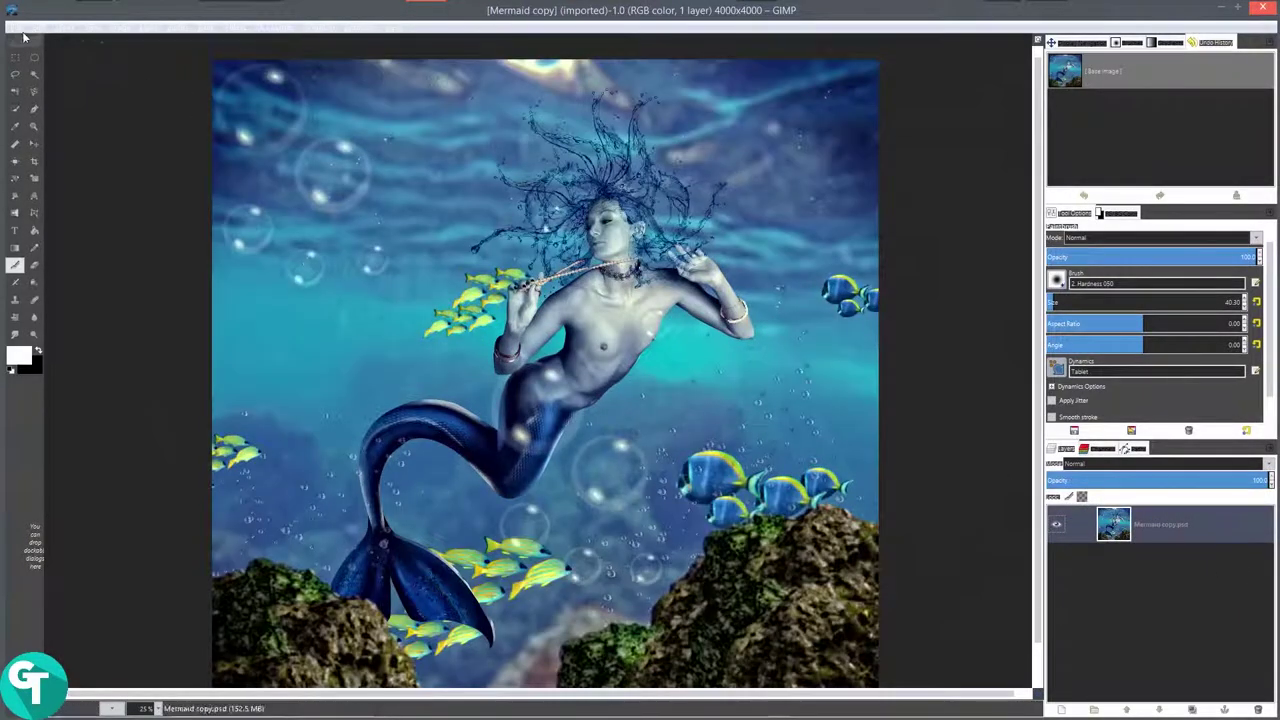
# Switch to GIMP and scale the Mermaid copy image to 2000 × 2000 pixels.
pyautogui.click(22, 28)
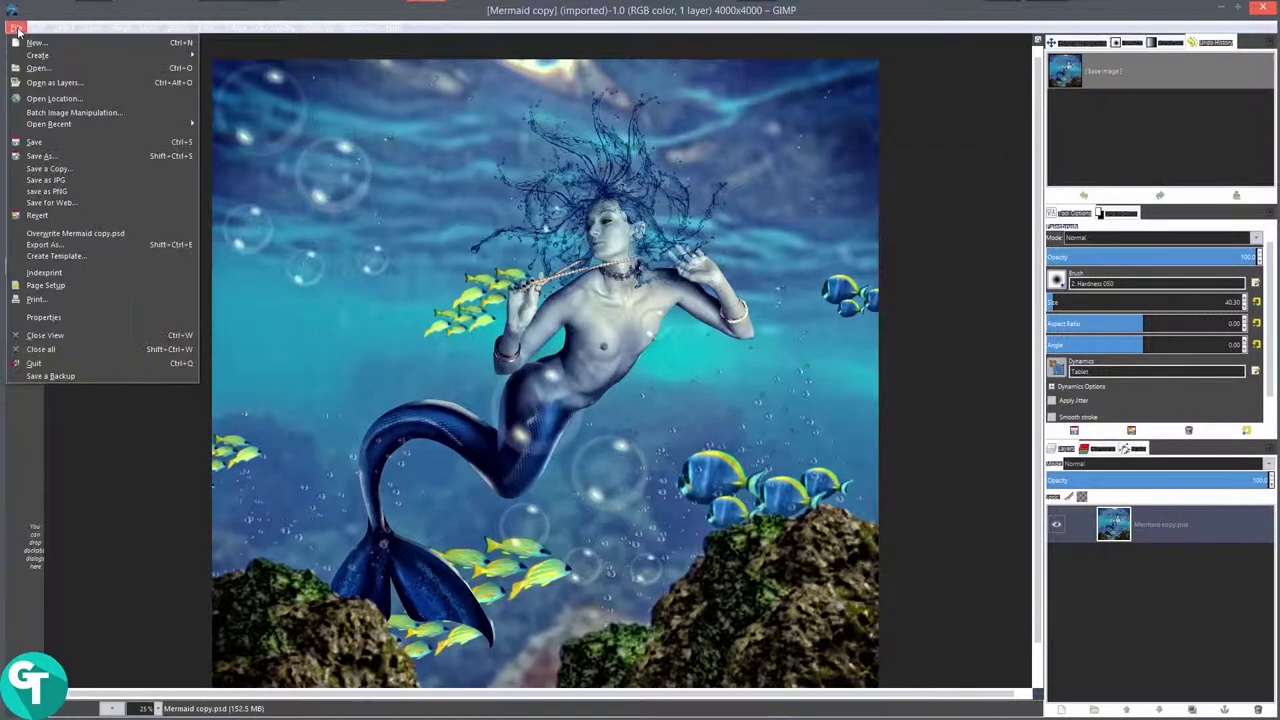
pyautogui.moveTo(122, 30)
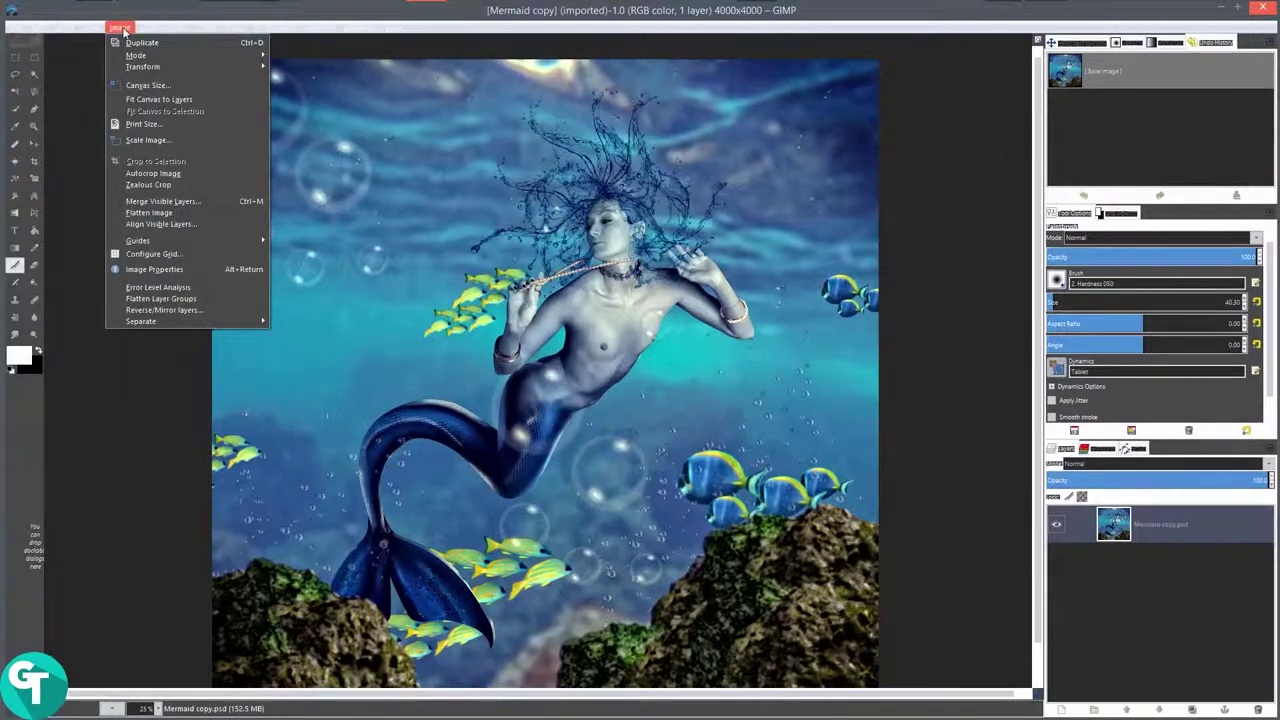
pyautogui.click(146, 140)
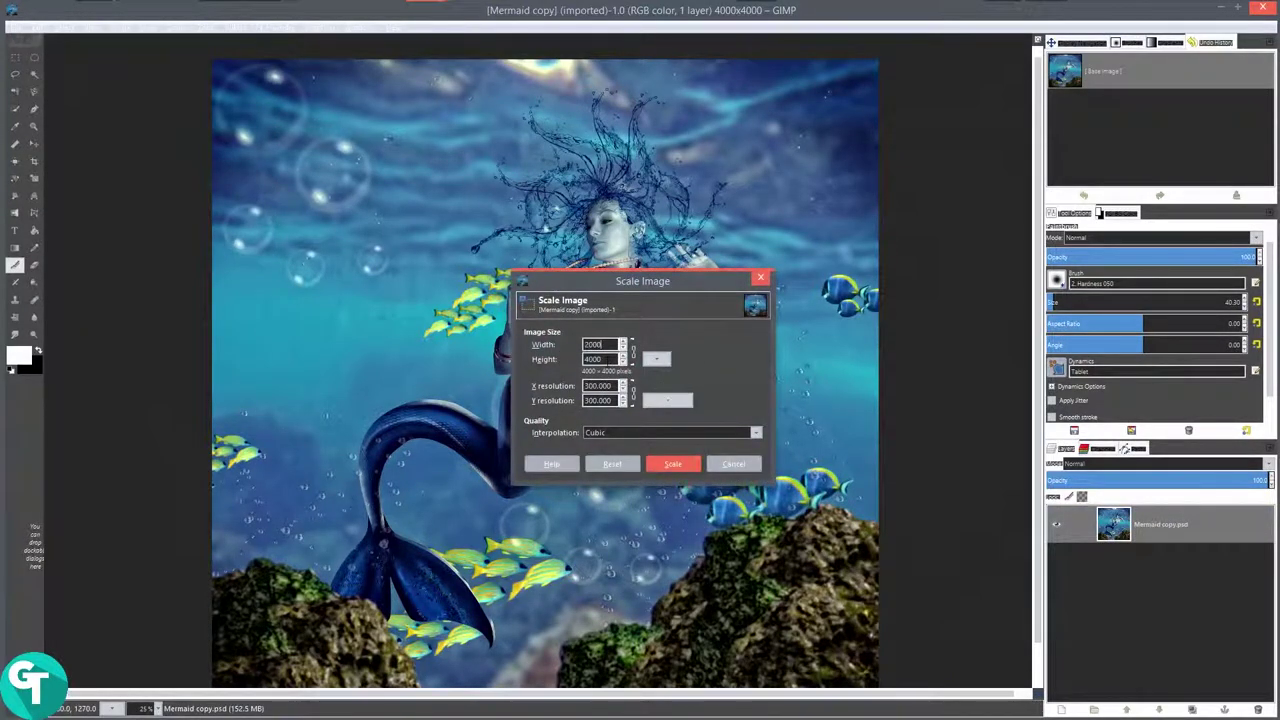
pyautogui.click(672, 463)
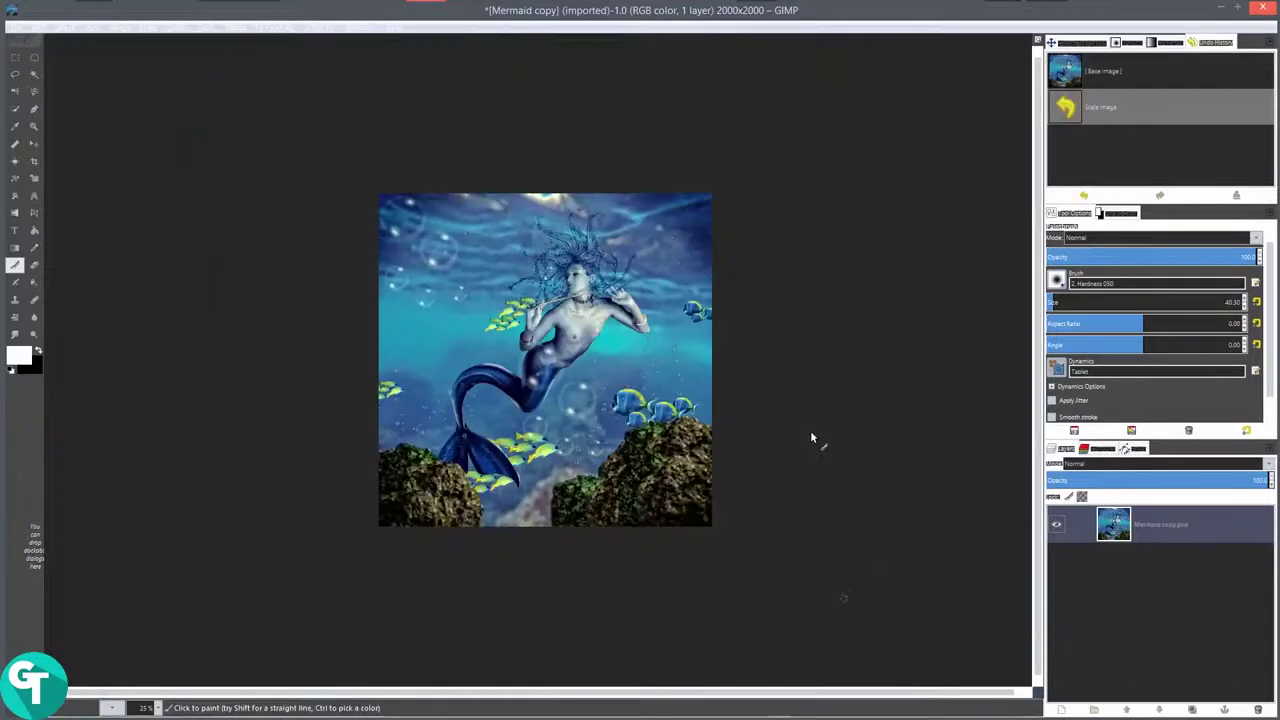
pyautogui.scroll(-2, 712, 323)
pyautogui.scroll(3, 712, 323)
pyautogui.scroll(2, 828, 321)
pyautogui.scroll(-2, 866, 320)
pyautogui.scroll(1, 648, 447)
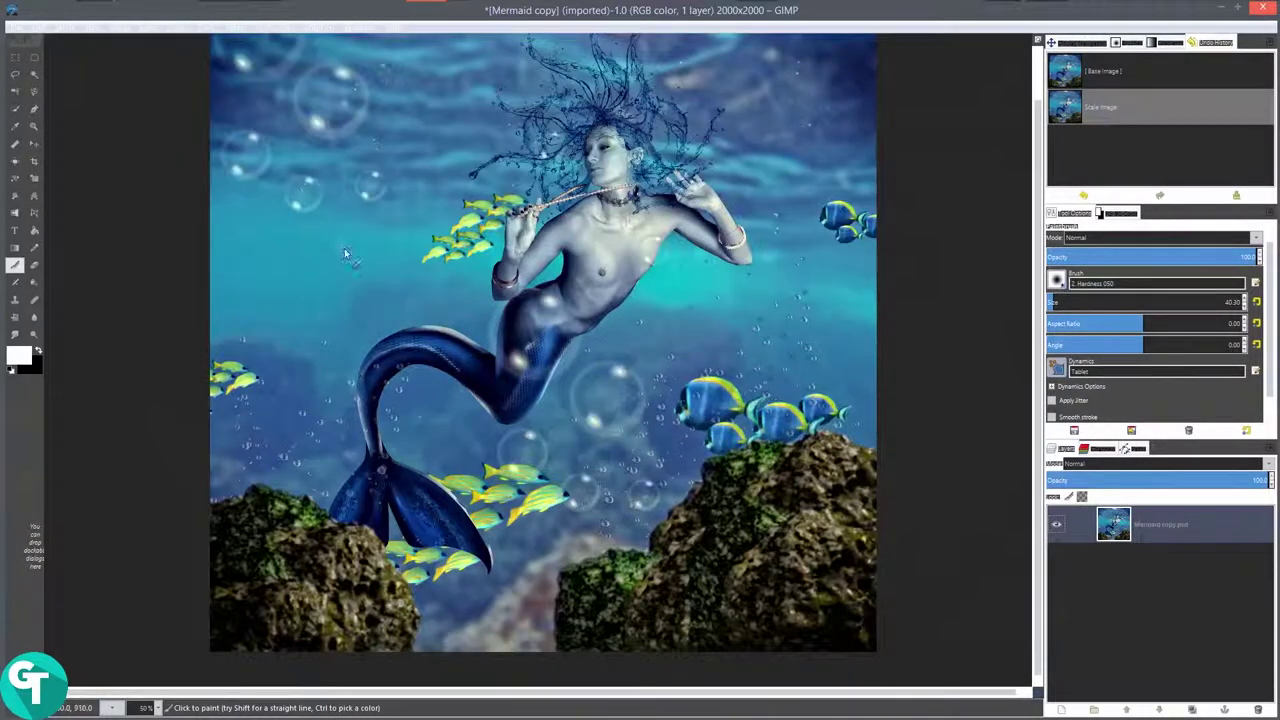
# Save the scaled image as Mermaid copy.xcf in the Water Effect folder and quit GIMP.
pyautogui.click(16, 28)
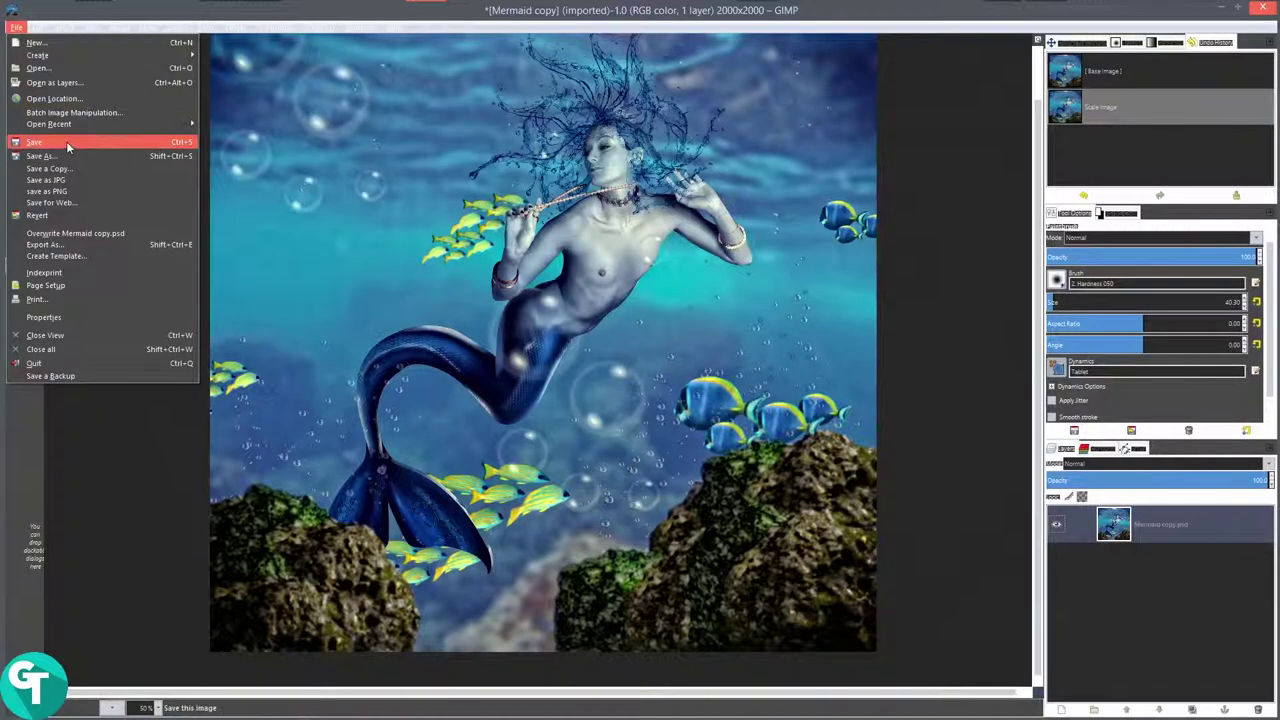
pyautogui.click(82, 157)
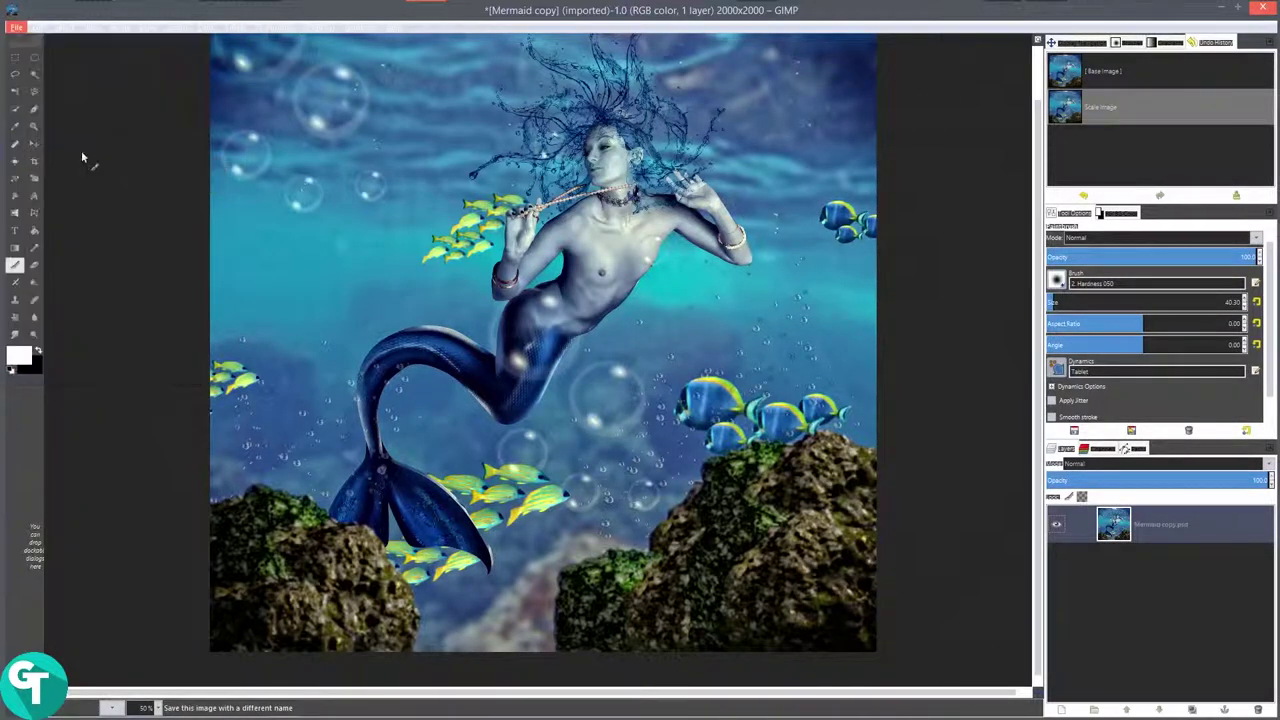
pyautogui.click(784, 516)
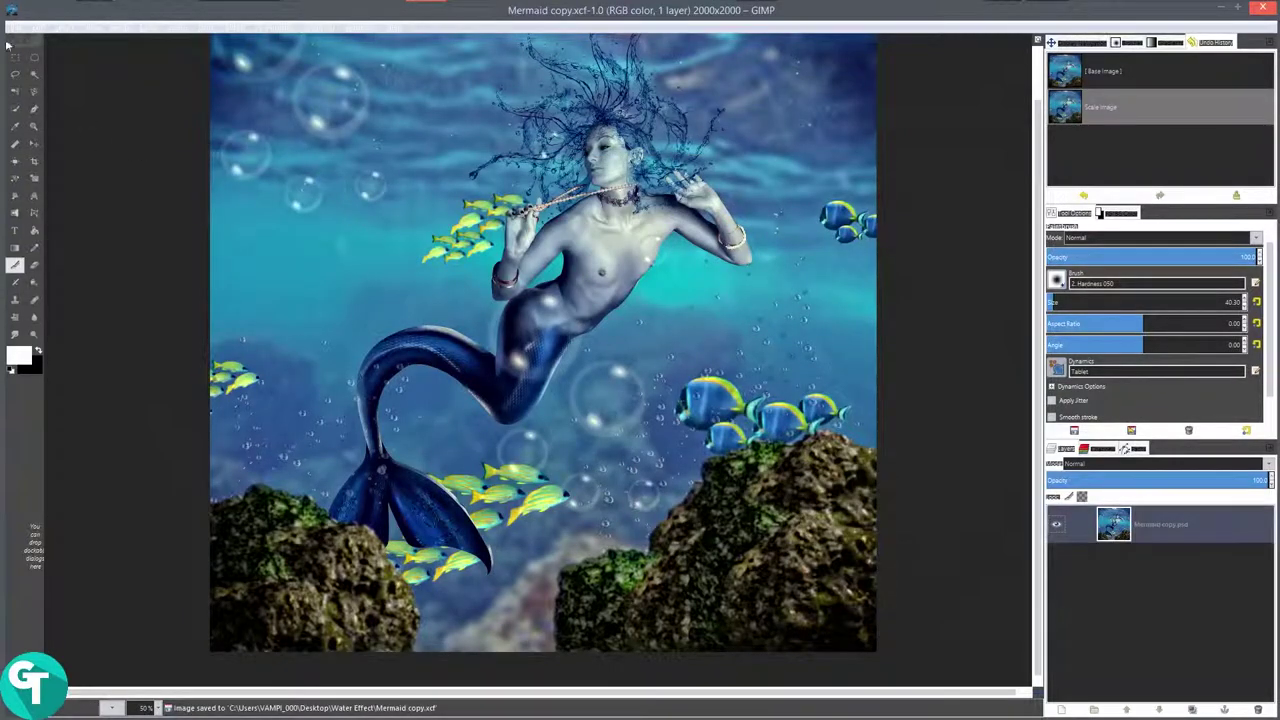
pyautogui.click(16, 27)
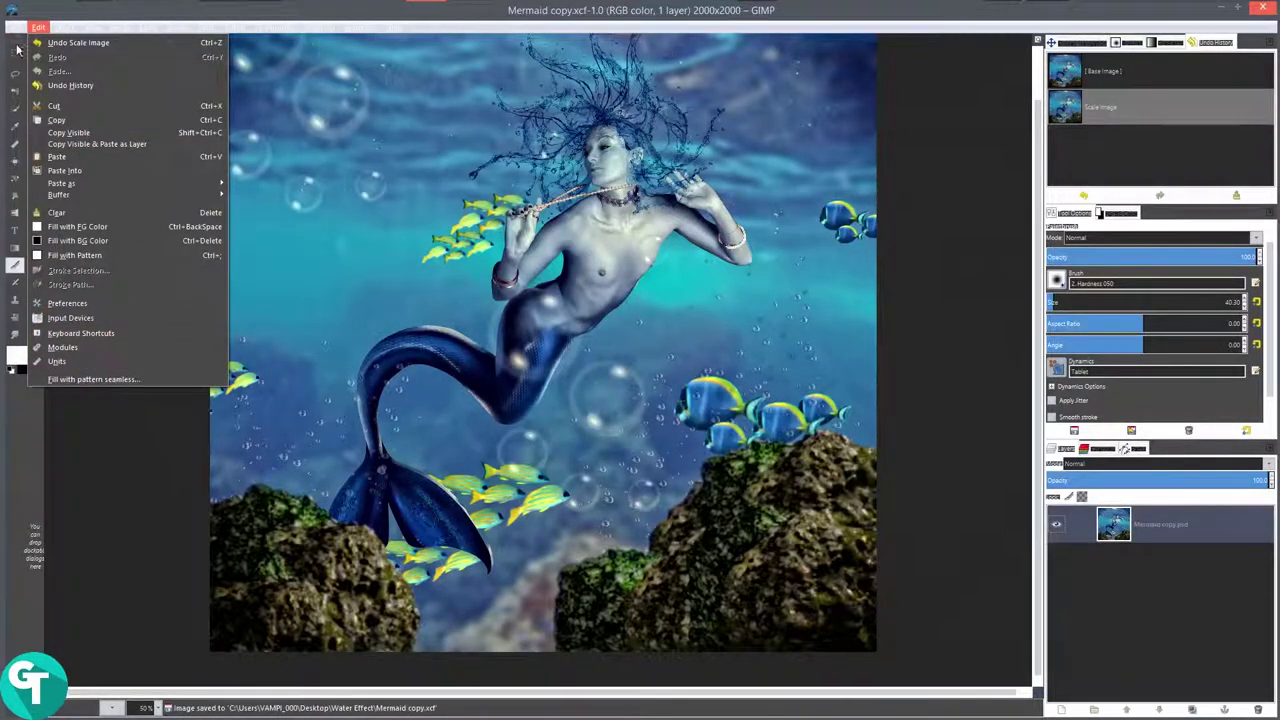
pyautogui.click(44, 366)
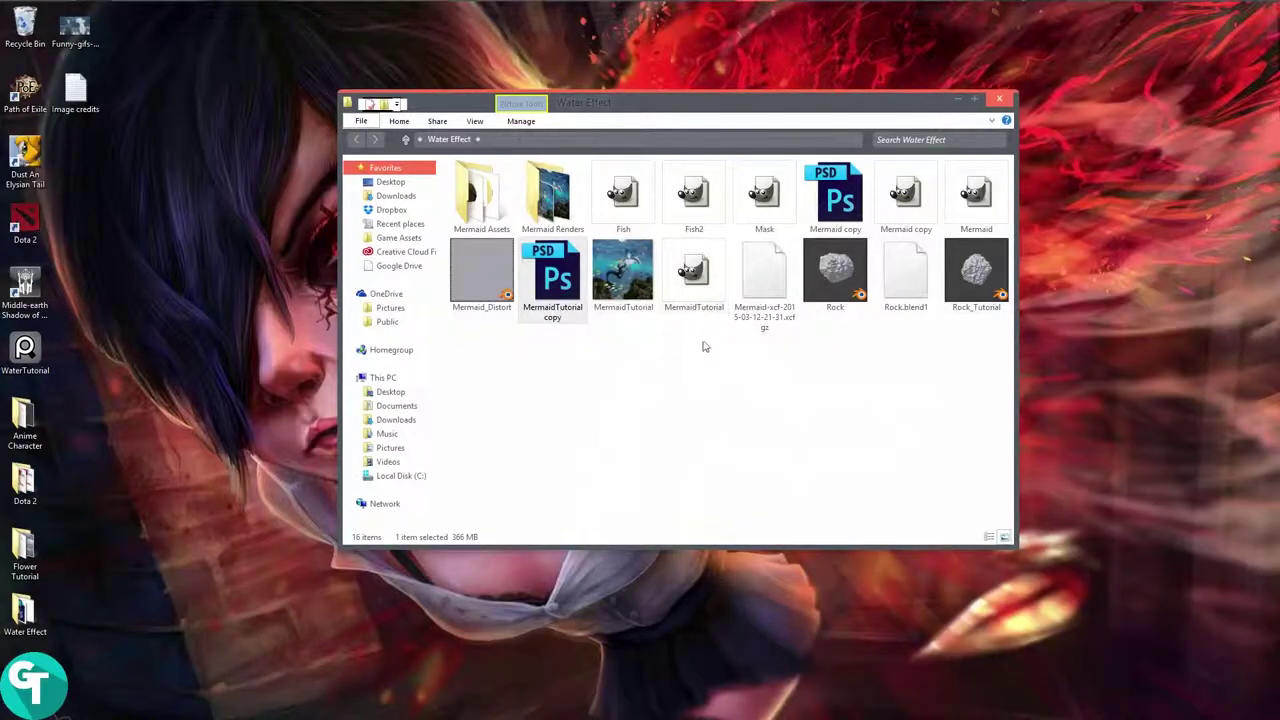
# Open the exported MermaidTutorial-copy image from the Mermaid Renders folder, inspect it up close, and close the viewer.
pyautogui.rightClick(568, 372)
pyautogui.click(561, 209)
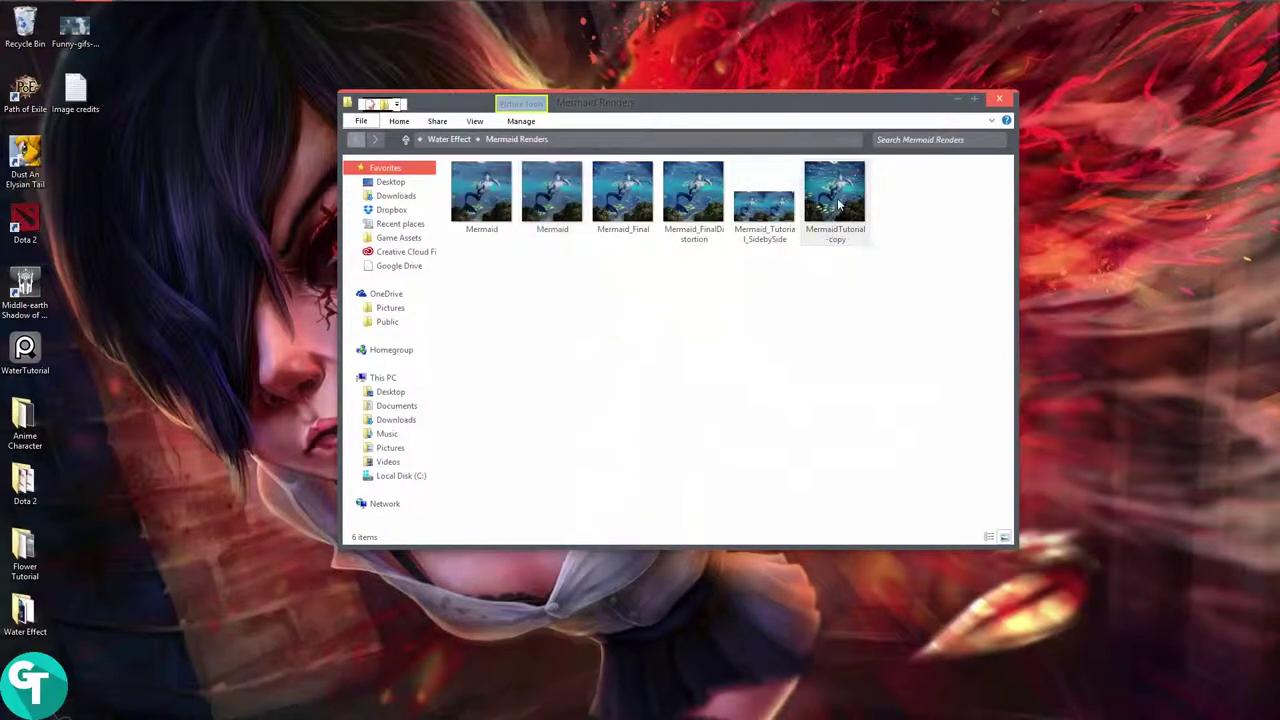
pyautogui.doubleClick(836, 200)
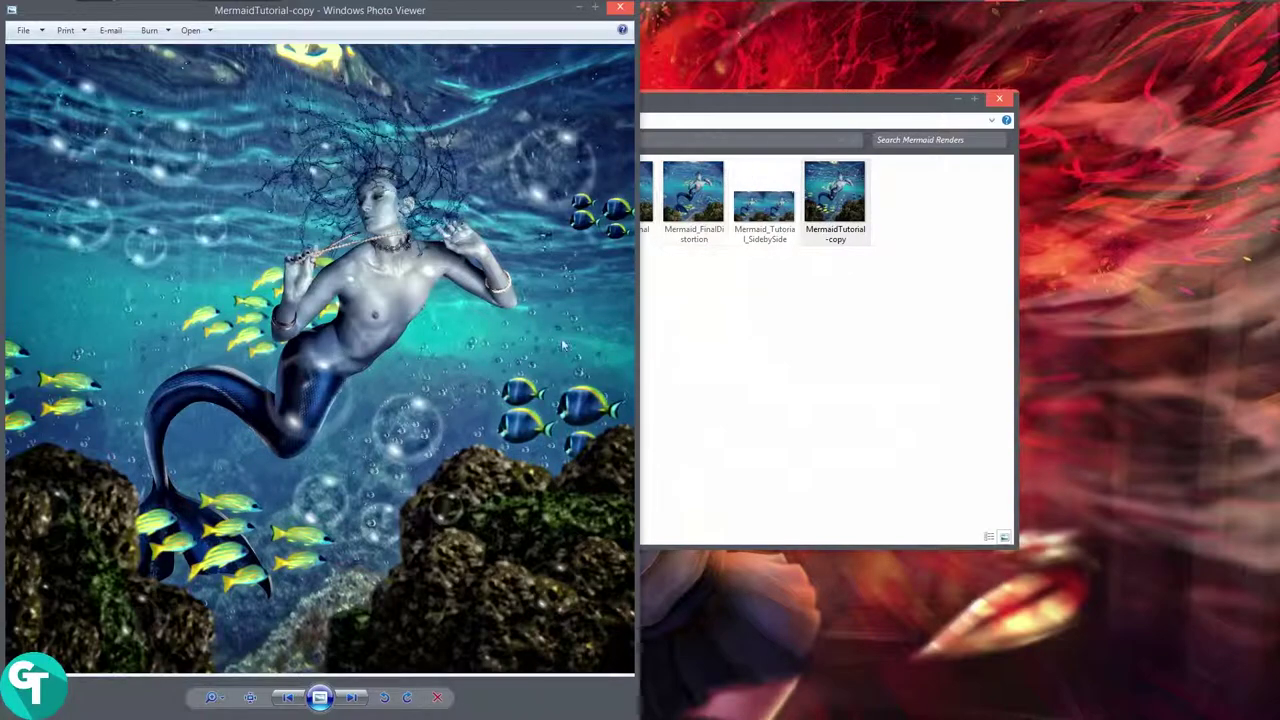
pyautogui.moveTo(794, 120); pyautogui.dragTo(936, 131)
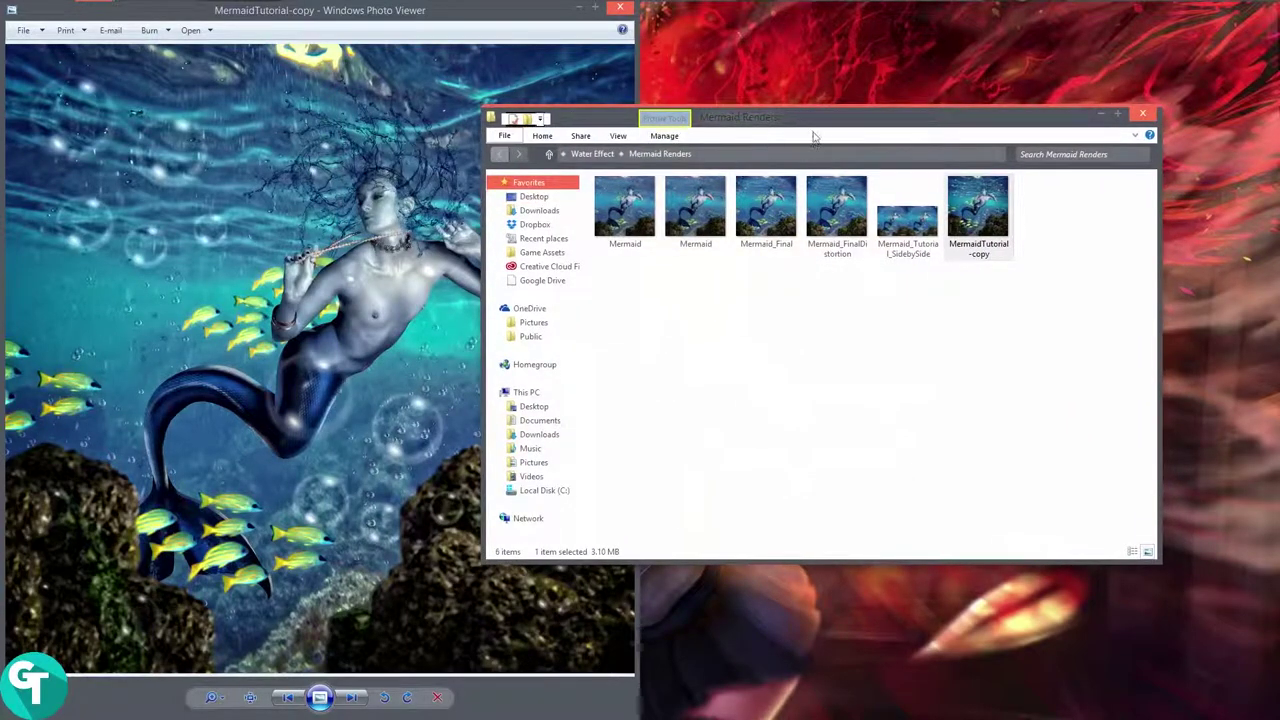
pyautogui.moveTo(826, 123); pyautogui.dragTo(936, 145)
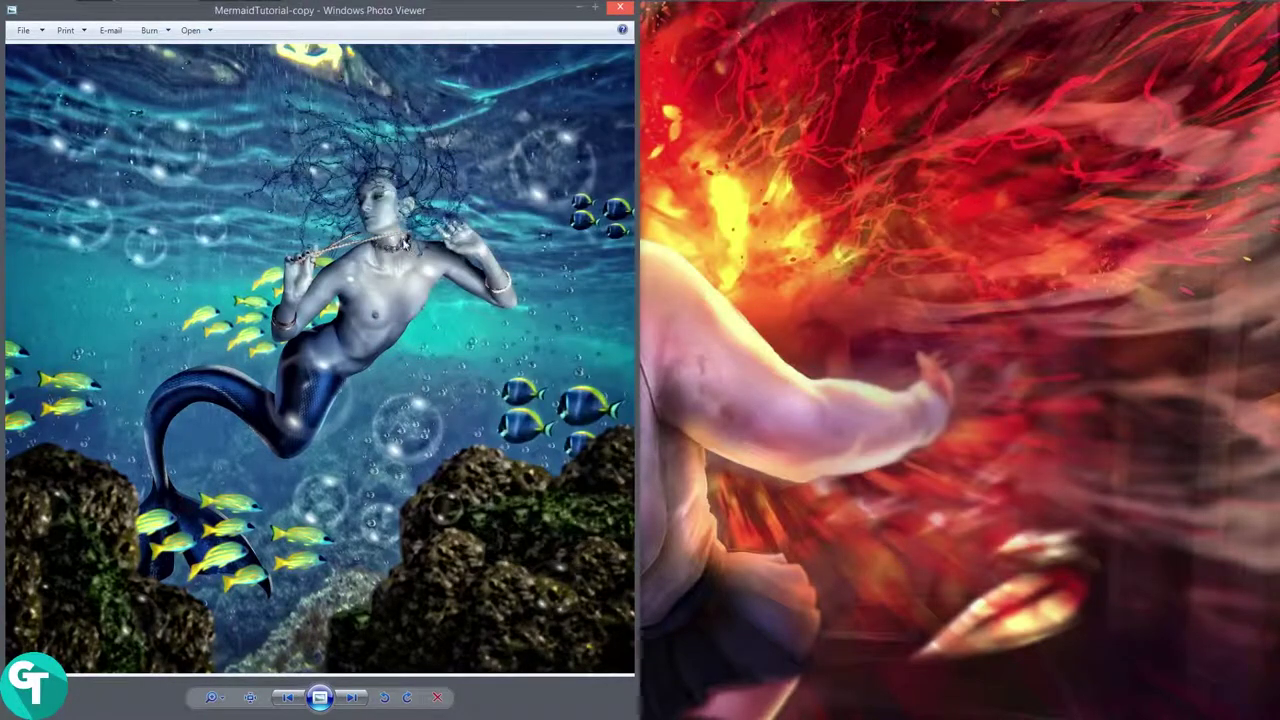
pyautogui.scroll(5, 367, 268)
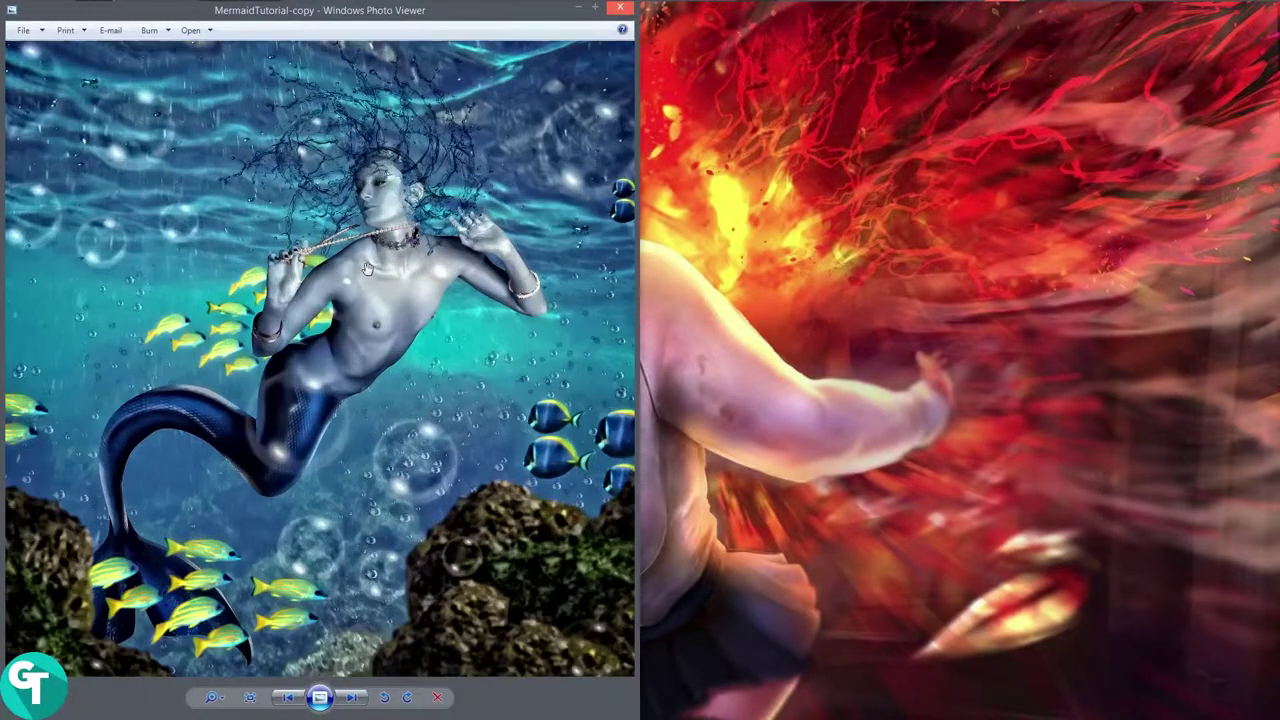
pyautogui.scroll(-5, 367, 268)
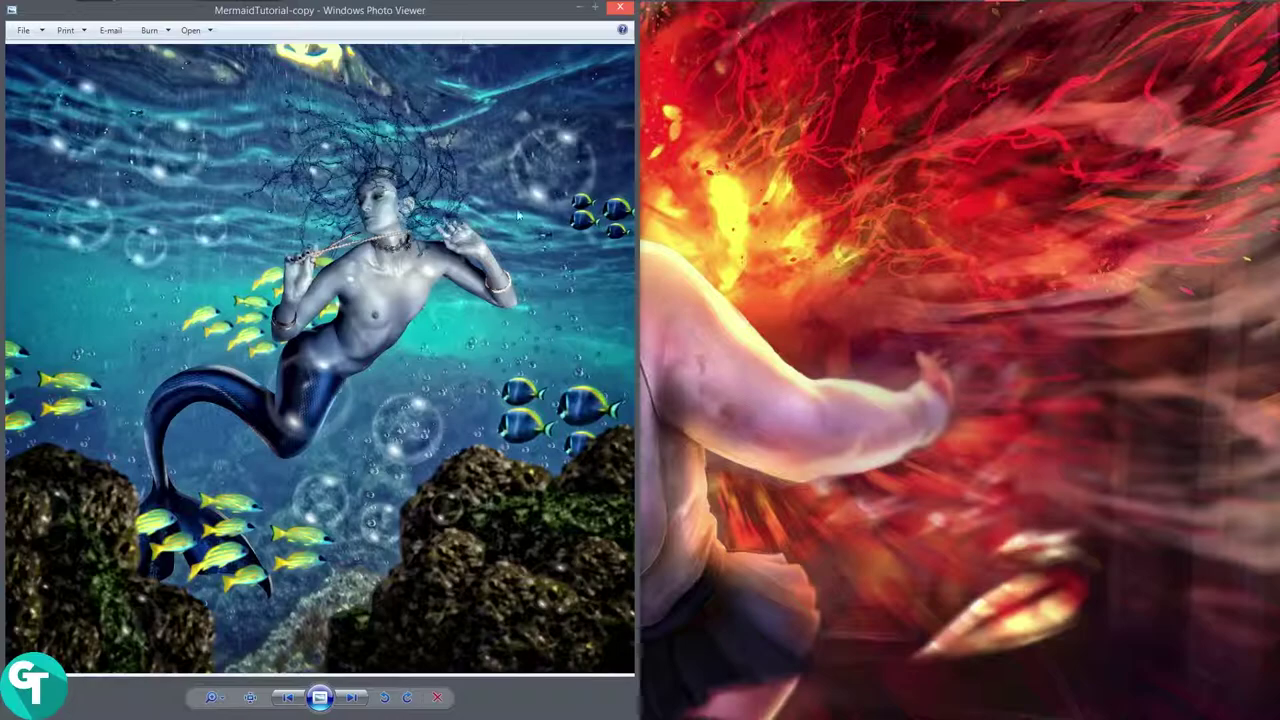
pyautogui.click(620, 8)
# Launch Blender, dismiss the splash screen, and delete the default cube from the scene.
pyautogui.moveTo(920, 6)
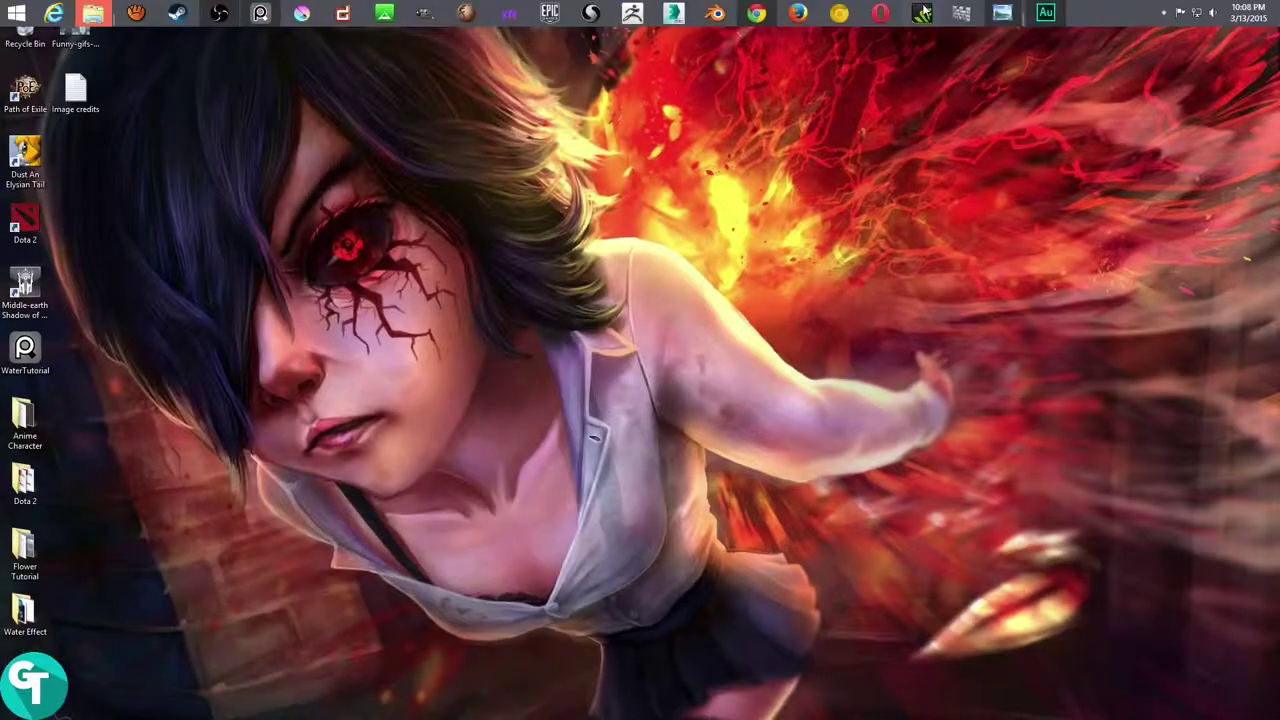
pyautogui.click(716, 10)
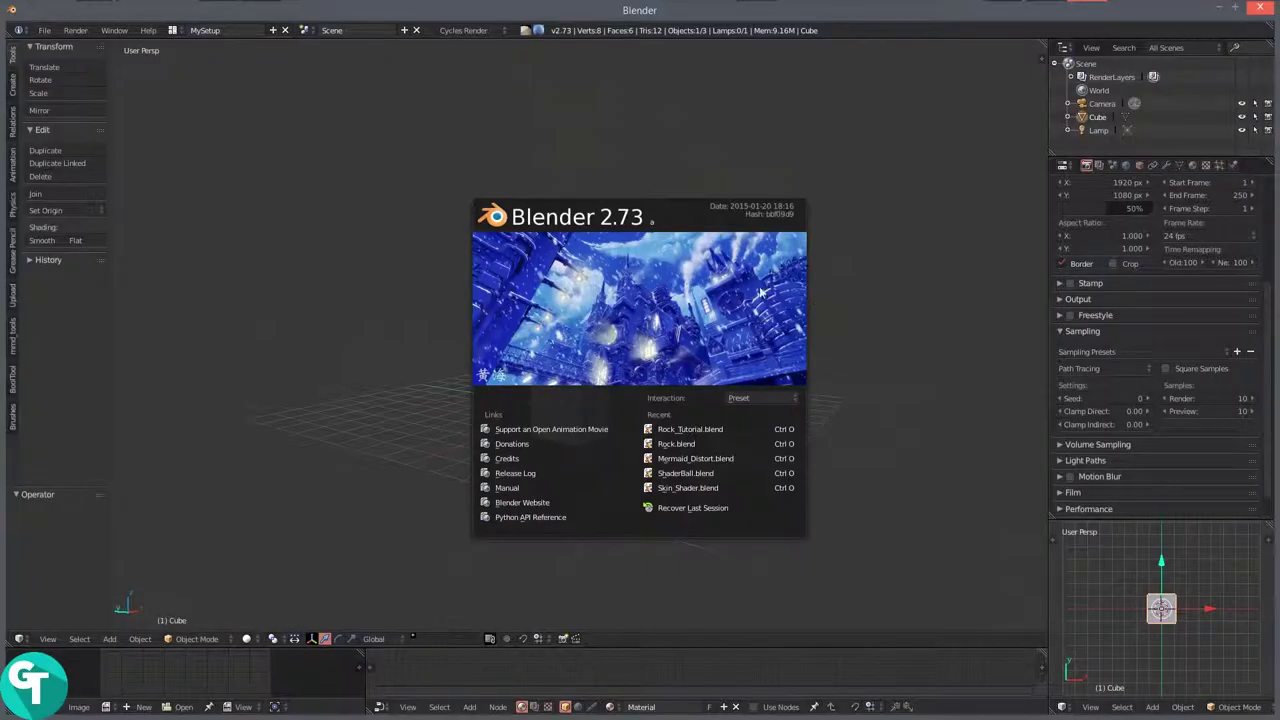
pyautogui.click(439, 317)
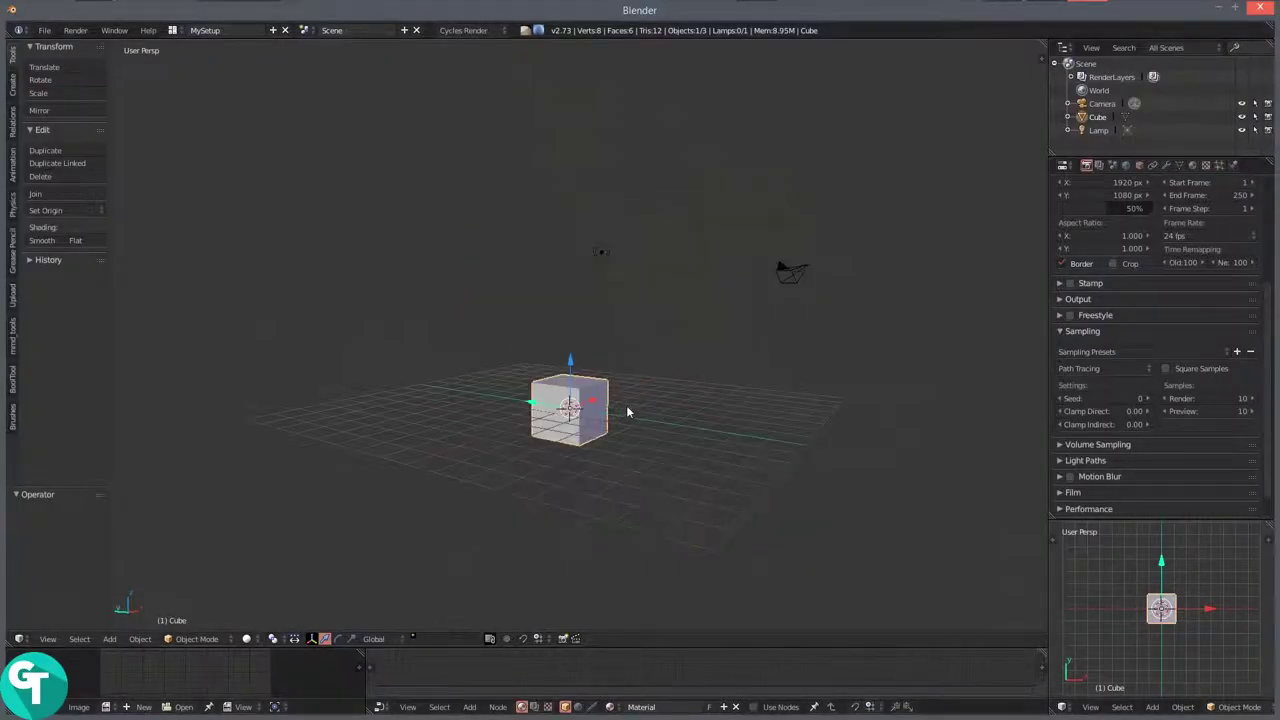
pyautogui.moveTo(714, 370); pyautogui.dragTo(663, 398)
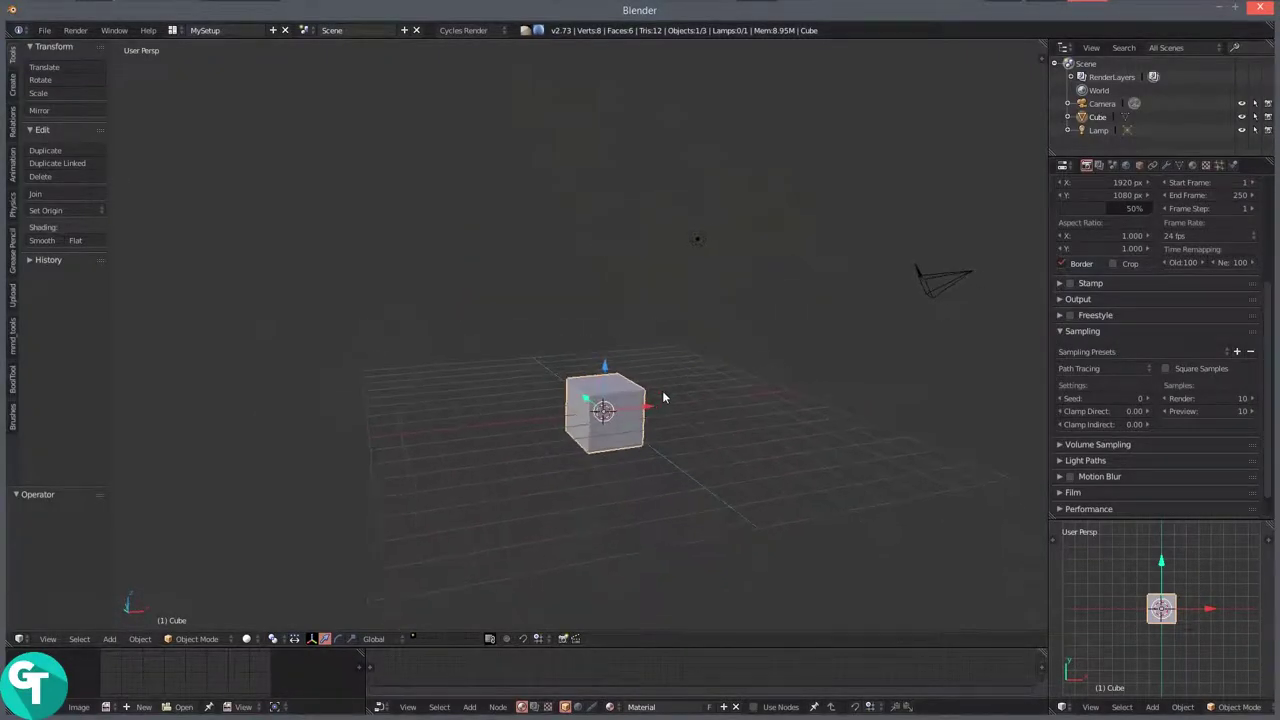
pyautogui.press('x')
pyautogui.click(631, 409)
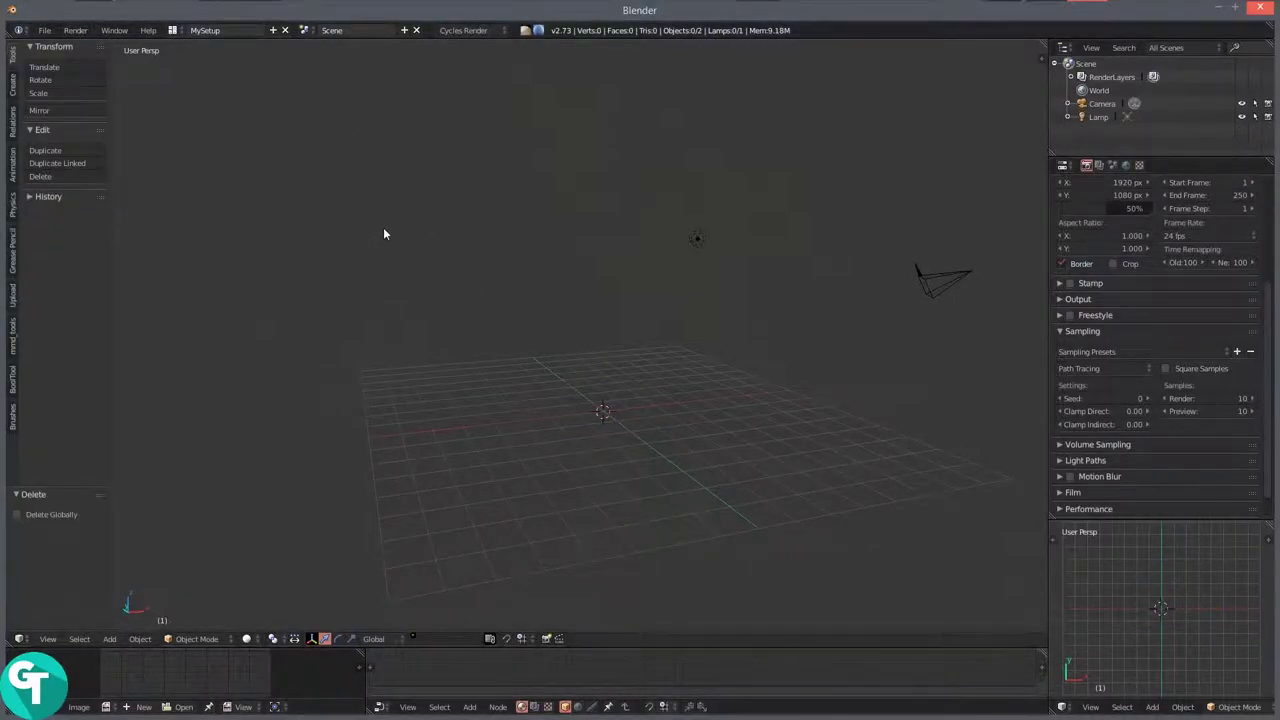
# Start an Images as Planes import and select MermaidTutorial-copy.jpg in the desktop's Water Effect/Mermaid Renders folder.
pyautogui.hotkey('shift', 'a')
pyautogui.hotkey('shift', 'a')
pyautogui.moveTo(417, 240)
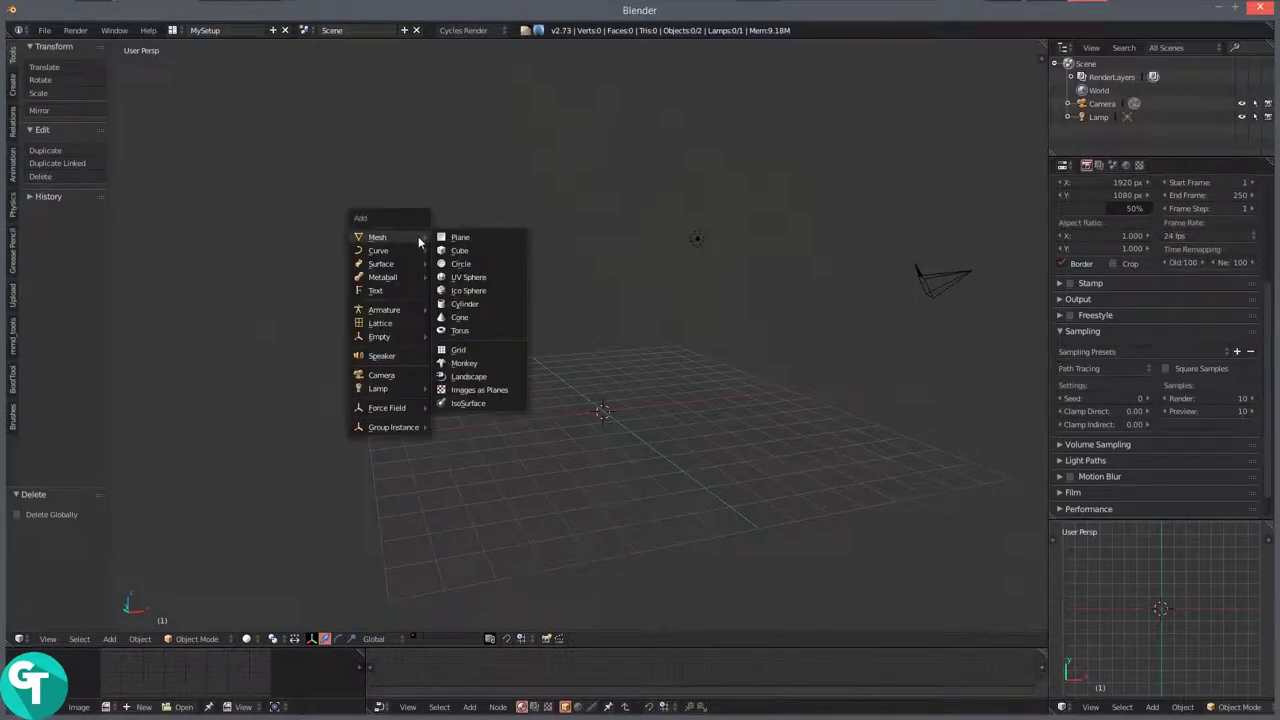
pyautogui.click(484, 389)
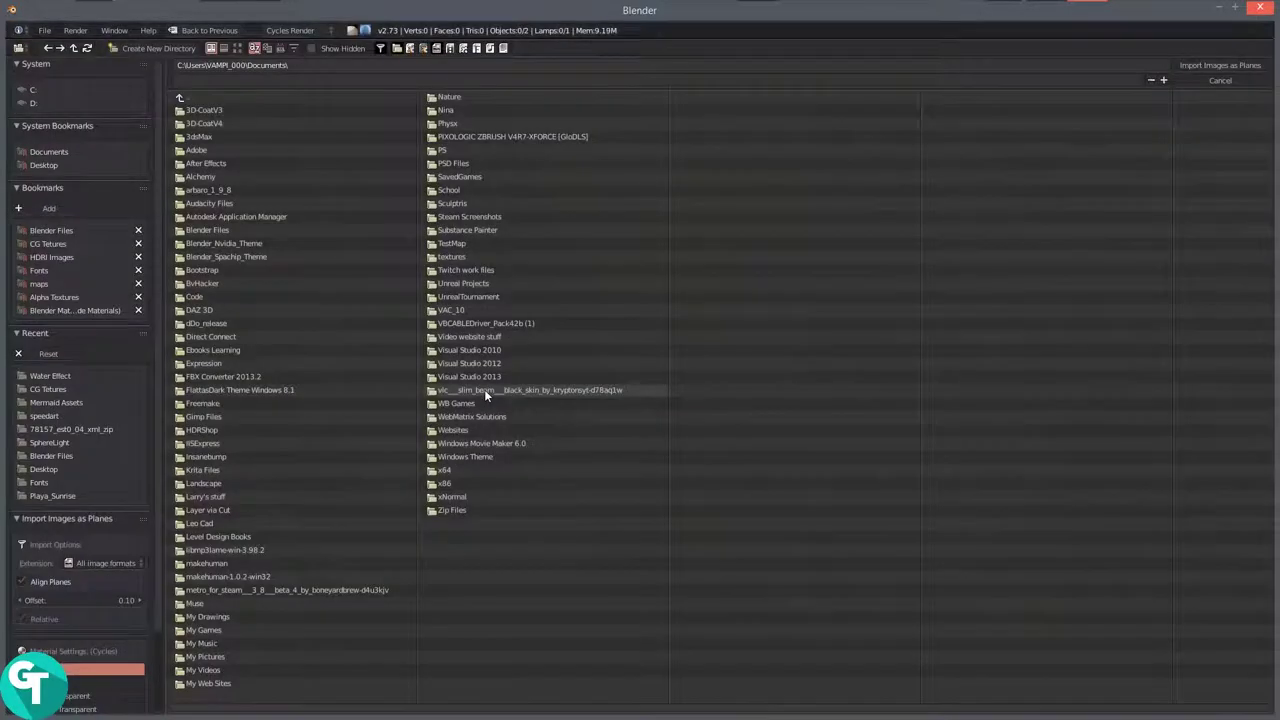
pyautogui.click(44, 165)
pyautogui.click(219, 152)
pyautogui.click(220, 124)
pyautogui.click(237, 48)
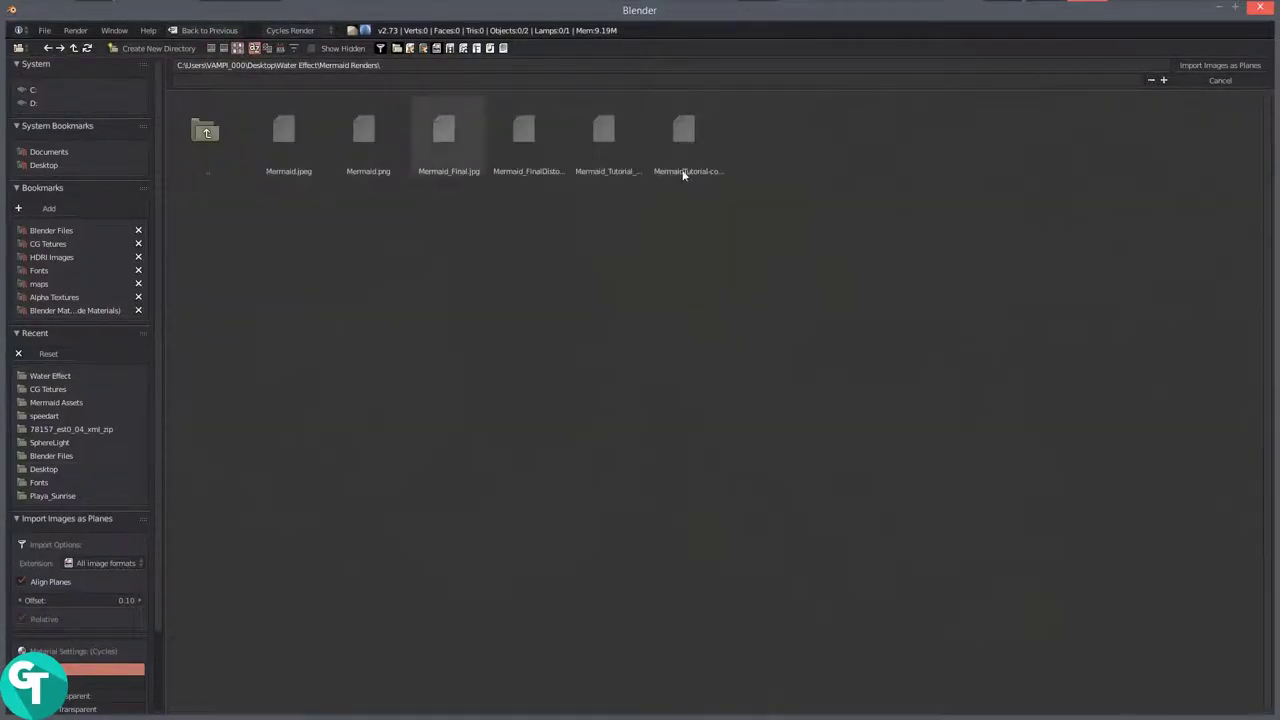
pyautogui.click(706, 150)
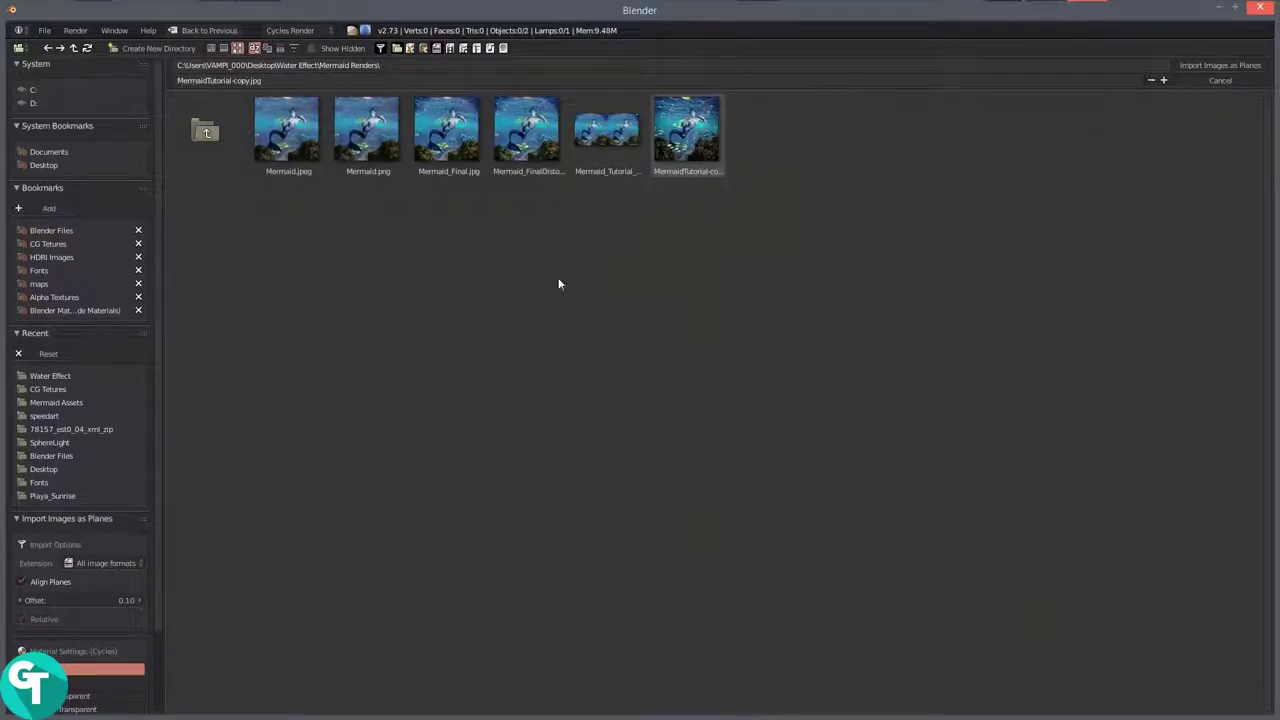
# Set the import material to Emission and import the mermaid image as a plane.
pyautogui.scroll(-3, 162, 568)
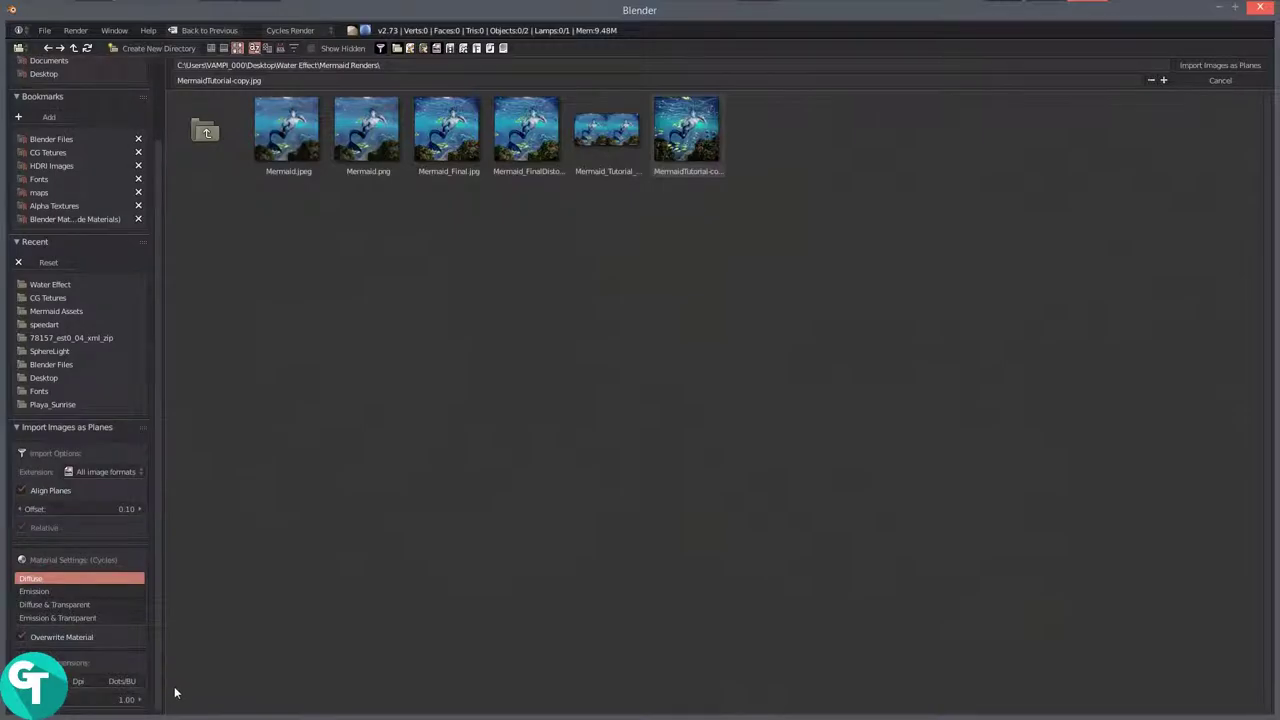
pyautogui.click(47, 618)
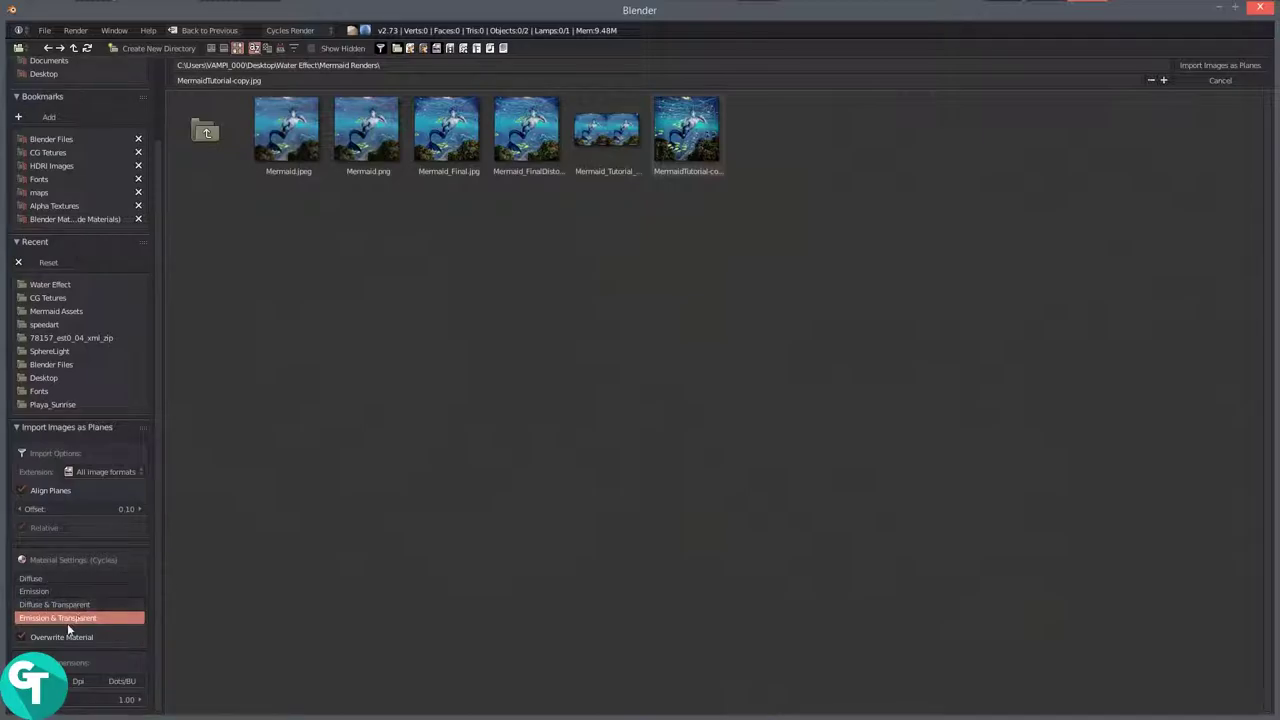
pyautogui.click(80, 591)
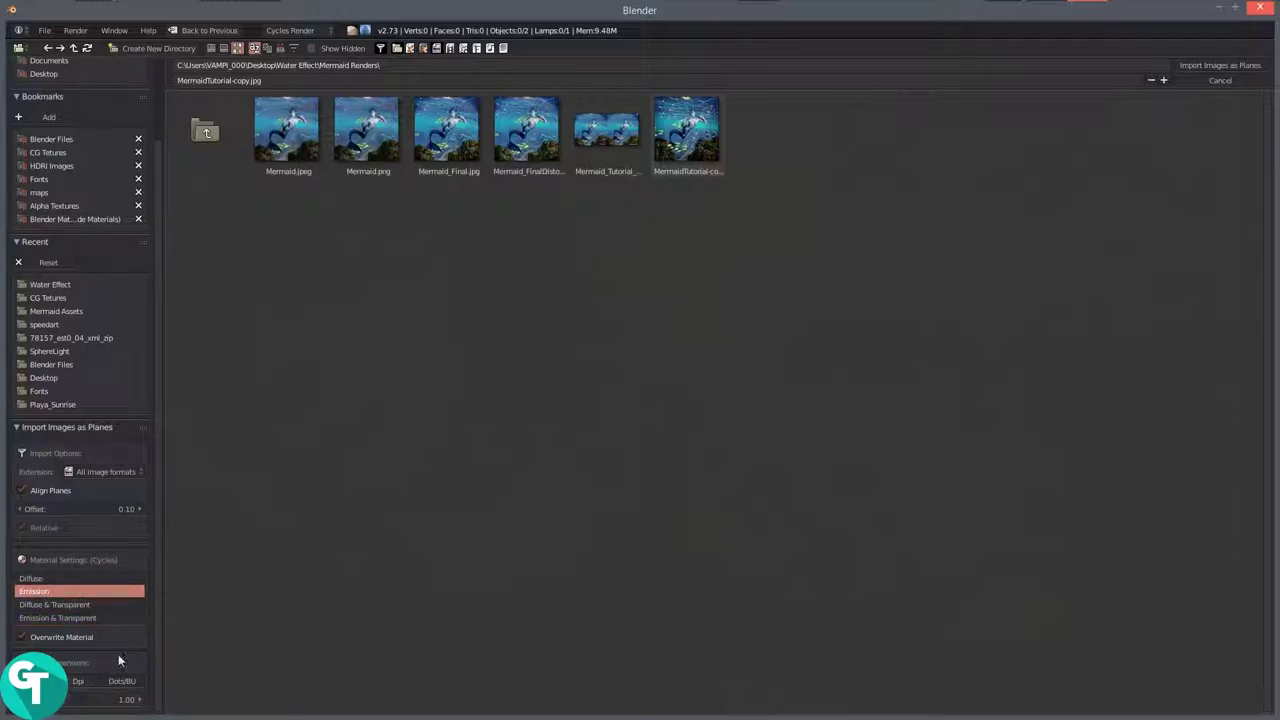
pyautogui.click(1222, 66)
# Rotate the mermaid plane 90° about the X axis so it faces the front view.
pyautogui.press('KP_1')
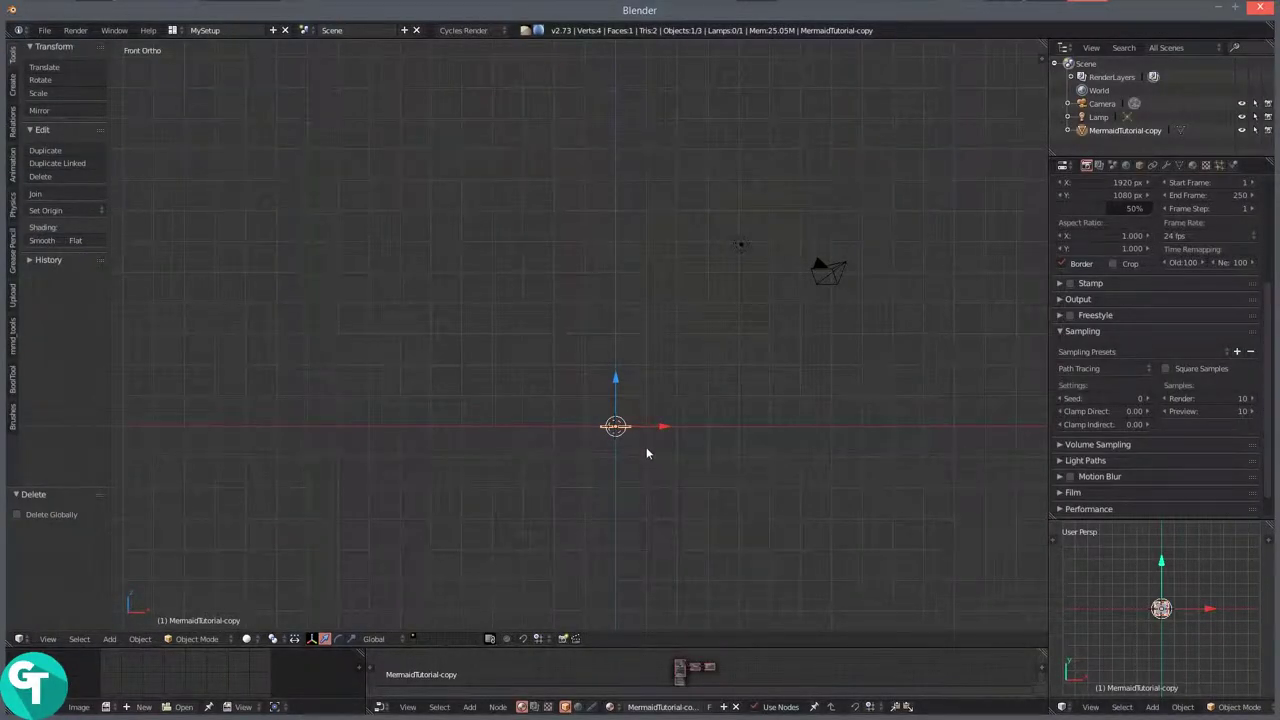
pyautogui.press('r')
pyautogui.press('x')
pyautogui.press('9')
pyautogui.press('0')
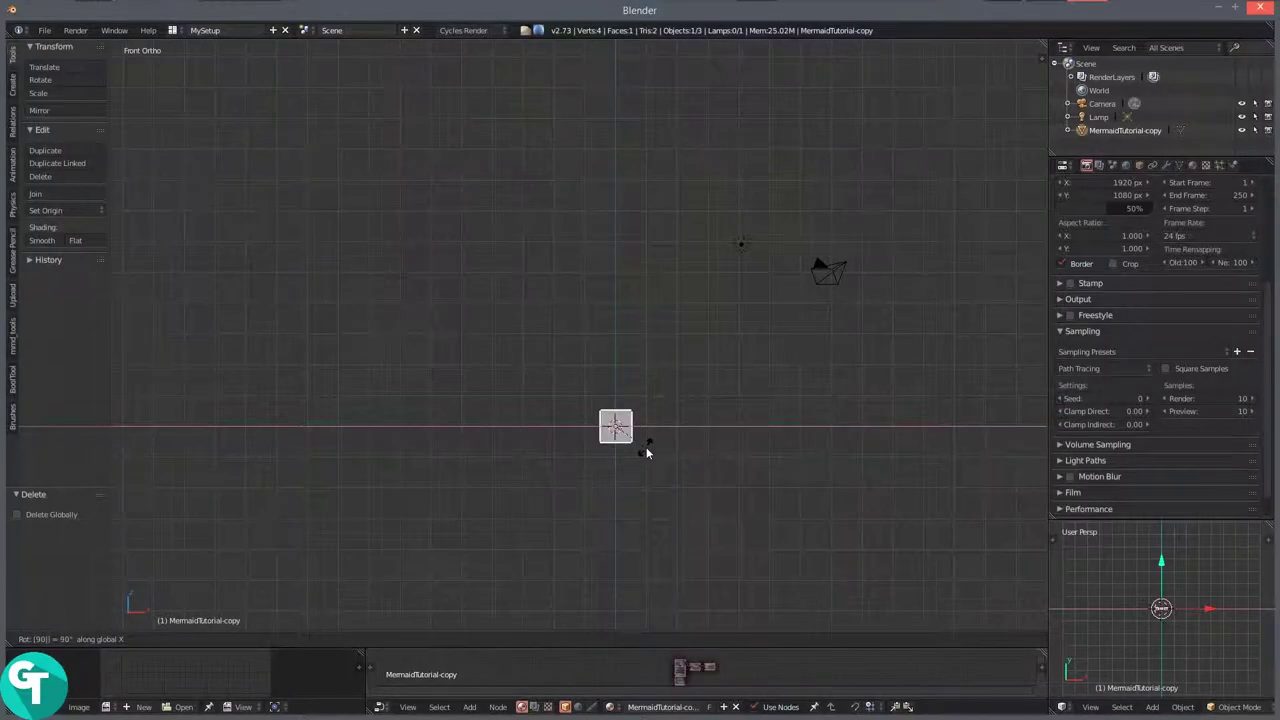
pyautogui.press('Return')
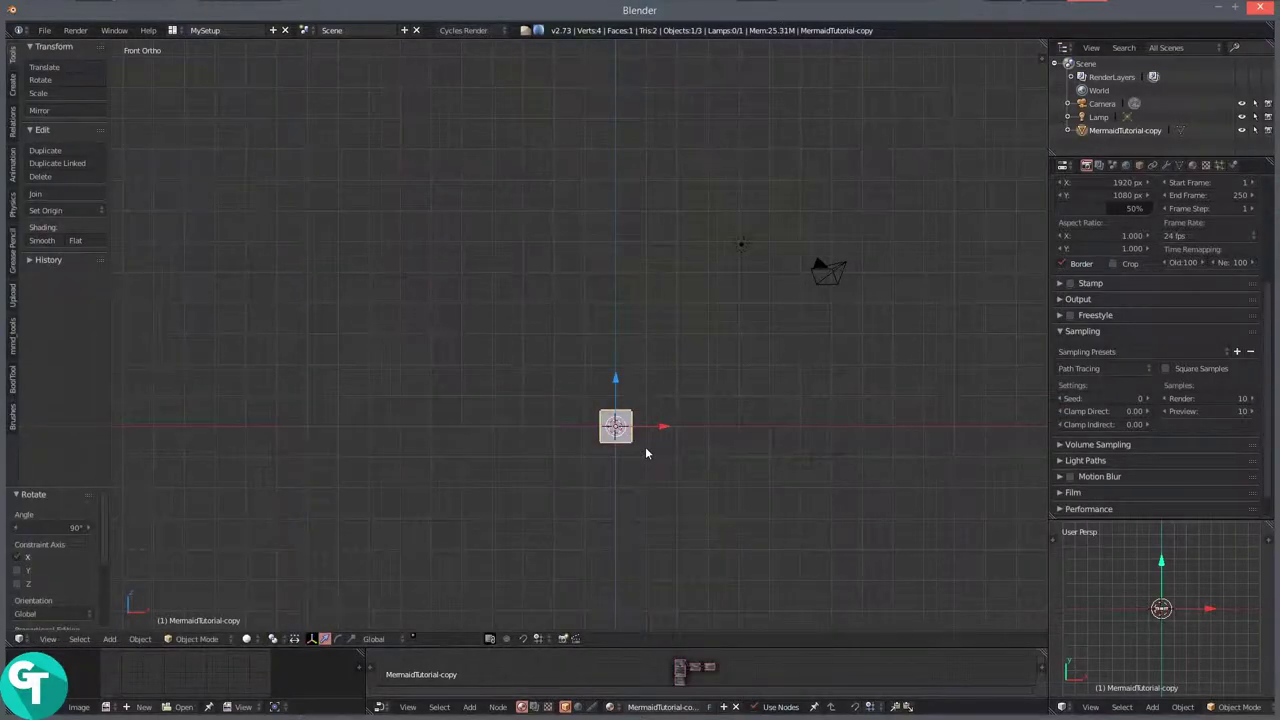
# Align the camera to the front view and set the render resolution to 2000 × 2000 px.
pyautogui.press('ctrl+alt+KP_0')
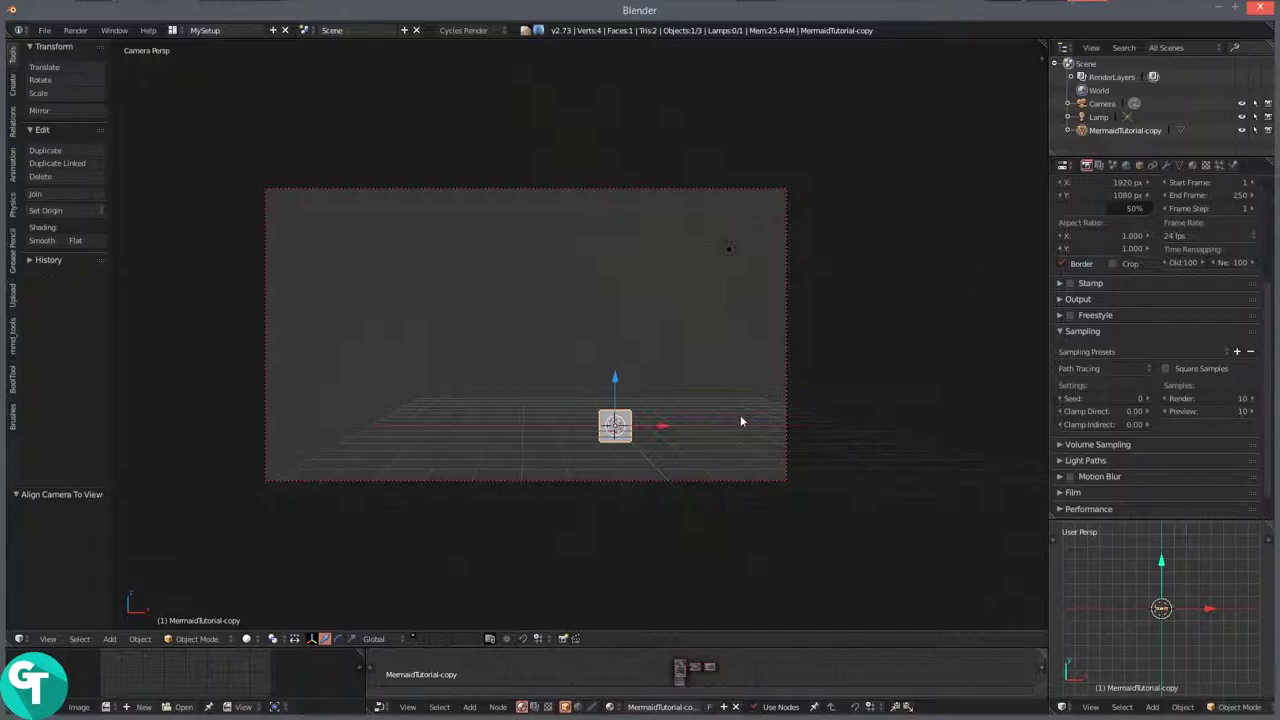
pyautogui.click(1108, 183)
pyautogui.write('200')
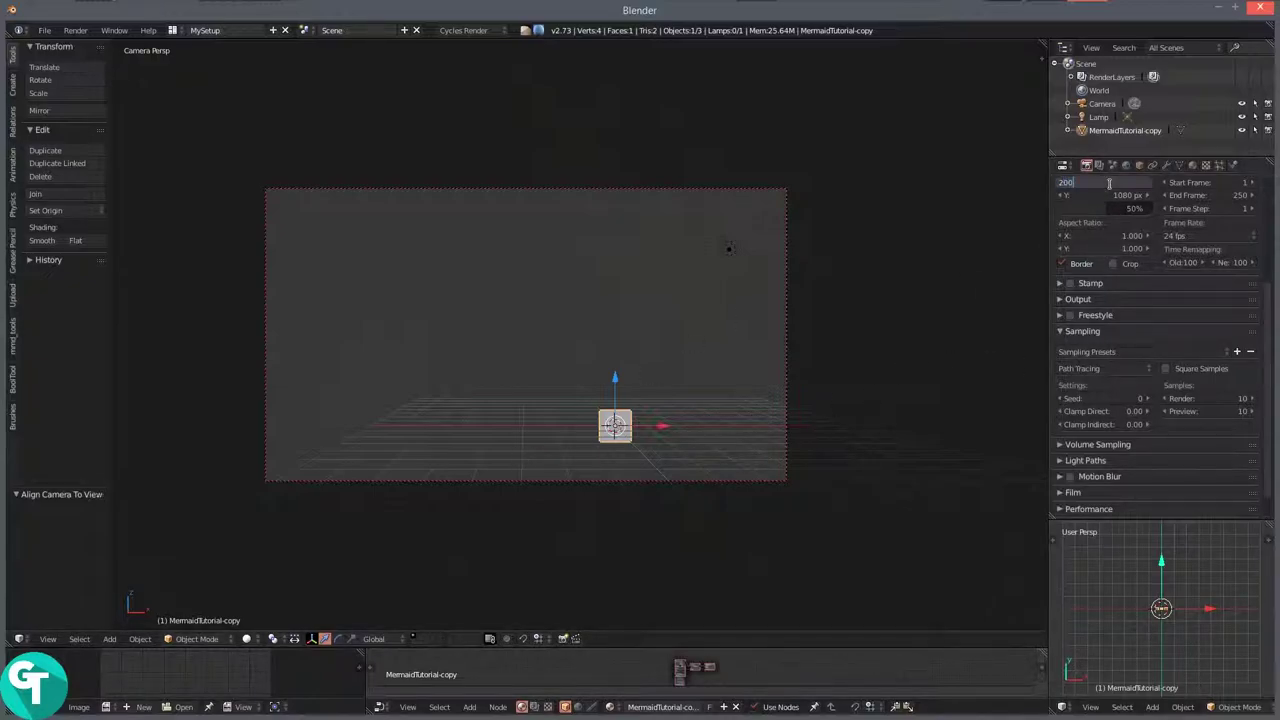
pyautogui.write('0')
pyautogui.press('Return')
pyautogui.click(1106, 195)
pyautogui.write('2')
pyautogui.press('Return')
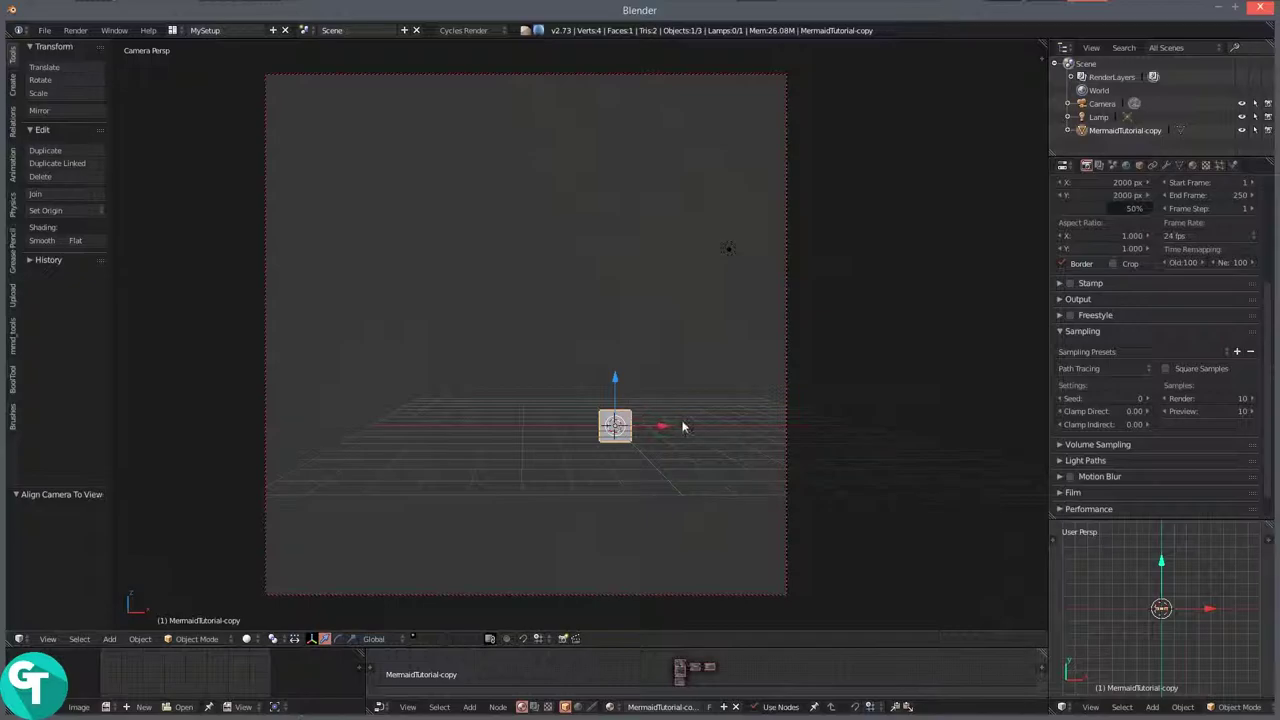
# With the camera locked to the view, move it closer and centre the mermaid plane in the frame.
pyautogui.press('n')
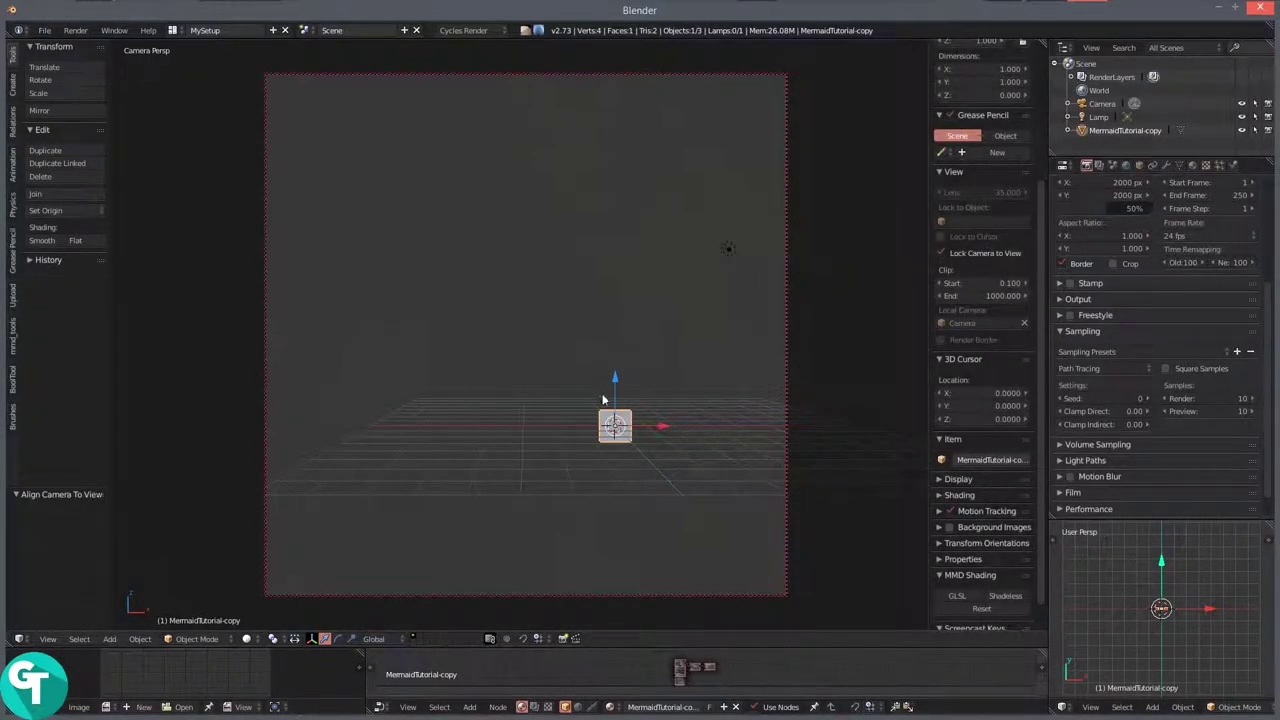
pyautogui.moveTo(654, 445); pyautogui.dragTo(560, 397)
pyautogui.scroll(2, 555, 398)
pyautogui.scroll(3, 565, 412)
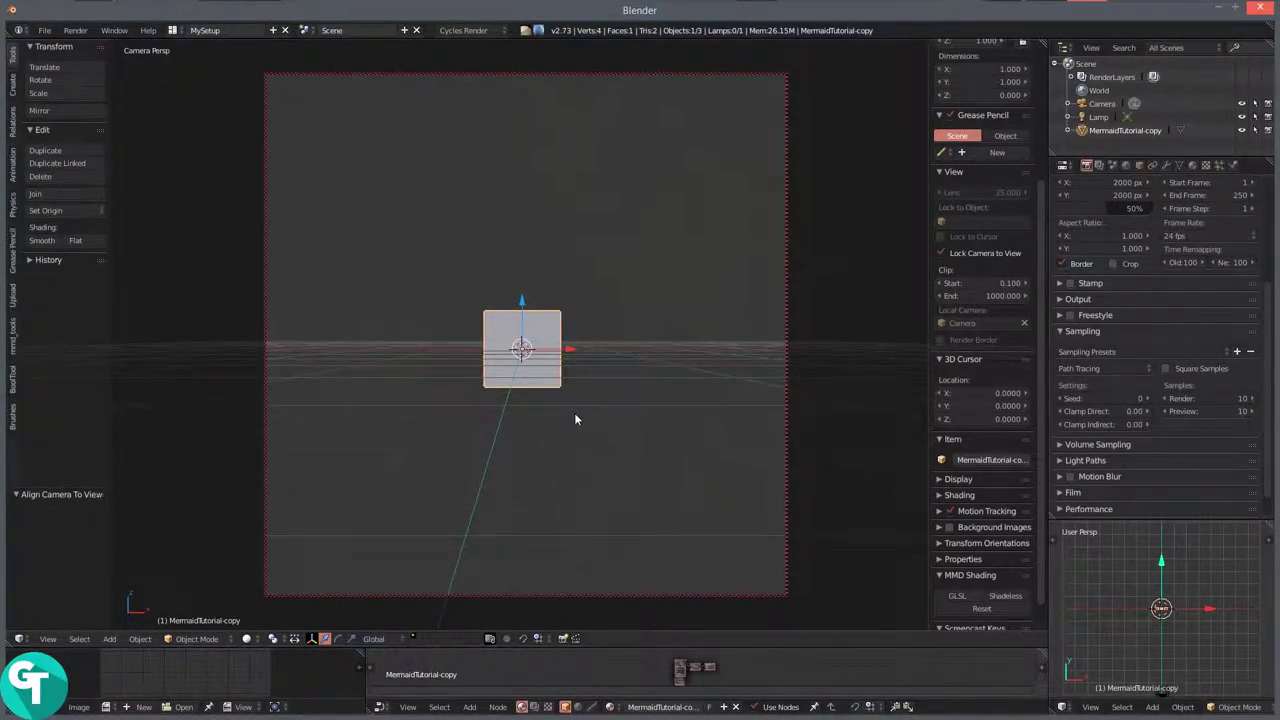
# Scale the plane up to about 6.82 units and recentre it in the camera frame.
pyautogui.press('s')
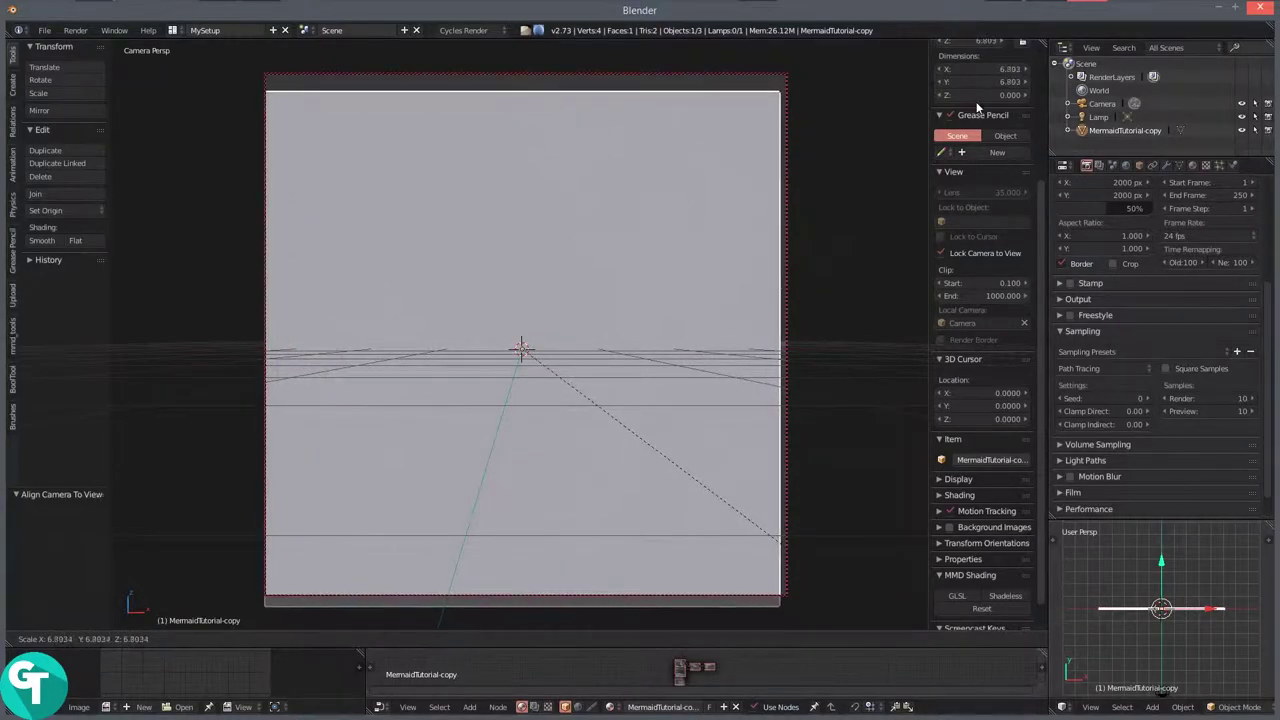
pyautogui.click(978, 101)
pyautogui.moveTo(670, 280); pyautogui.dragTo(684, 260)
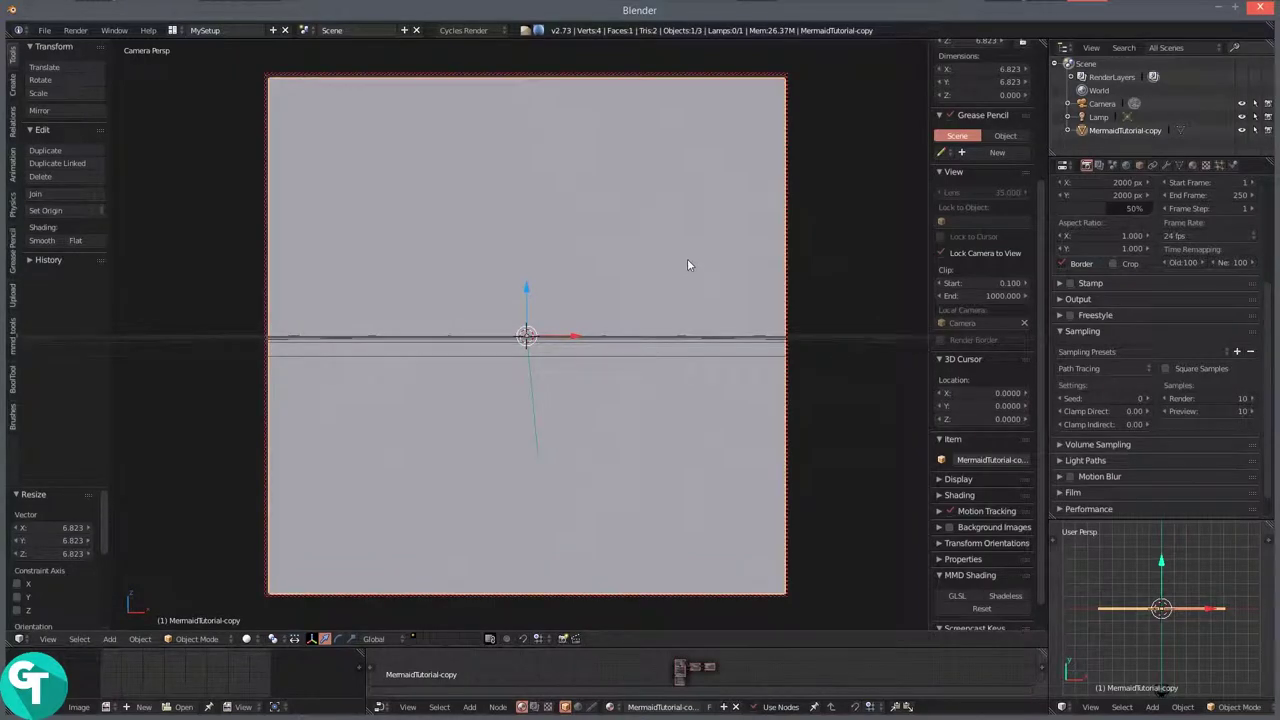
# Fly the camera slightly closer, then scale the plane by about 0.987 to match the camera border.
pyautogui.hotkey('shift', 'f')
pyautogui.press('w')
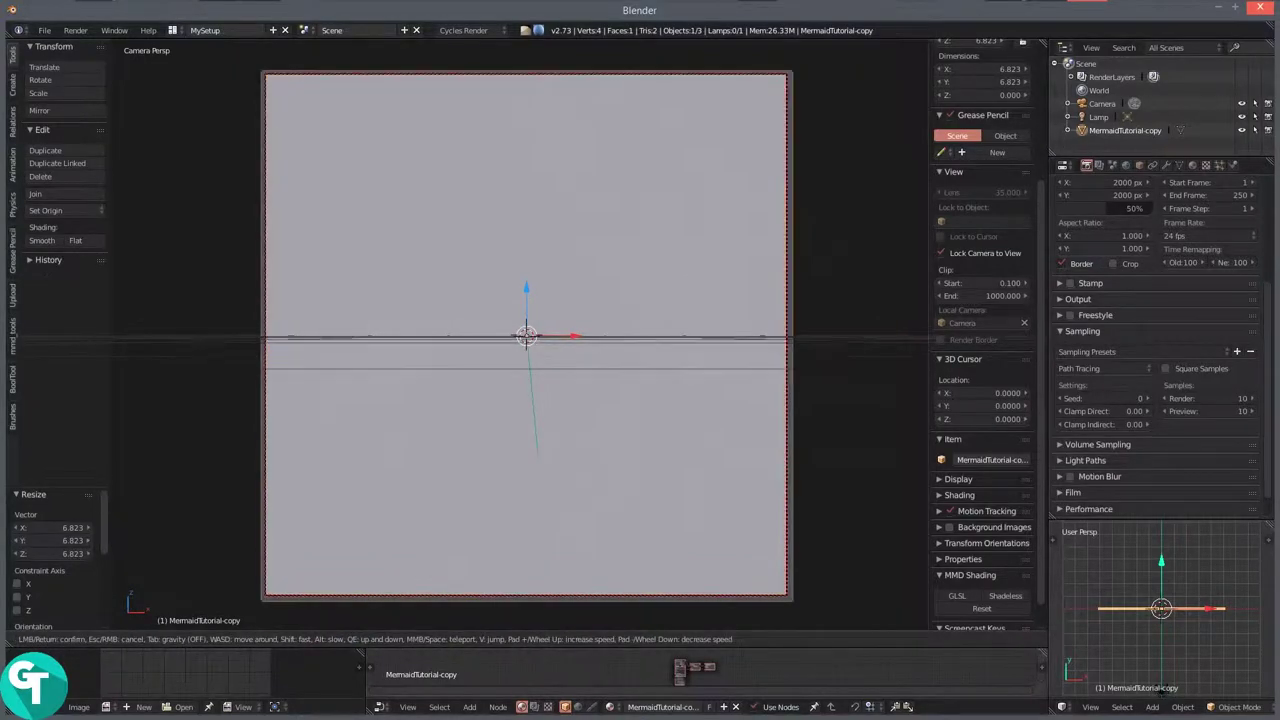
pyautogui.click(526, 338)
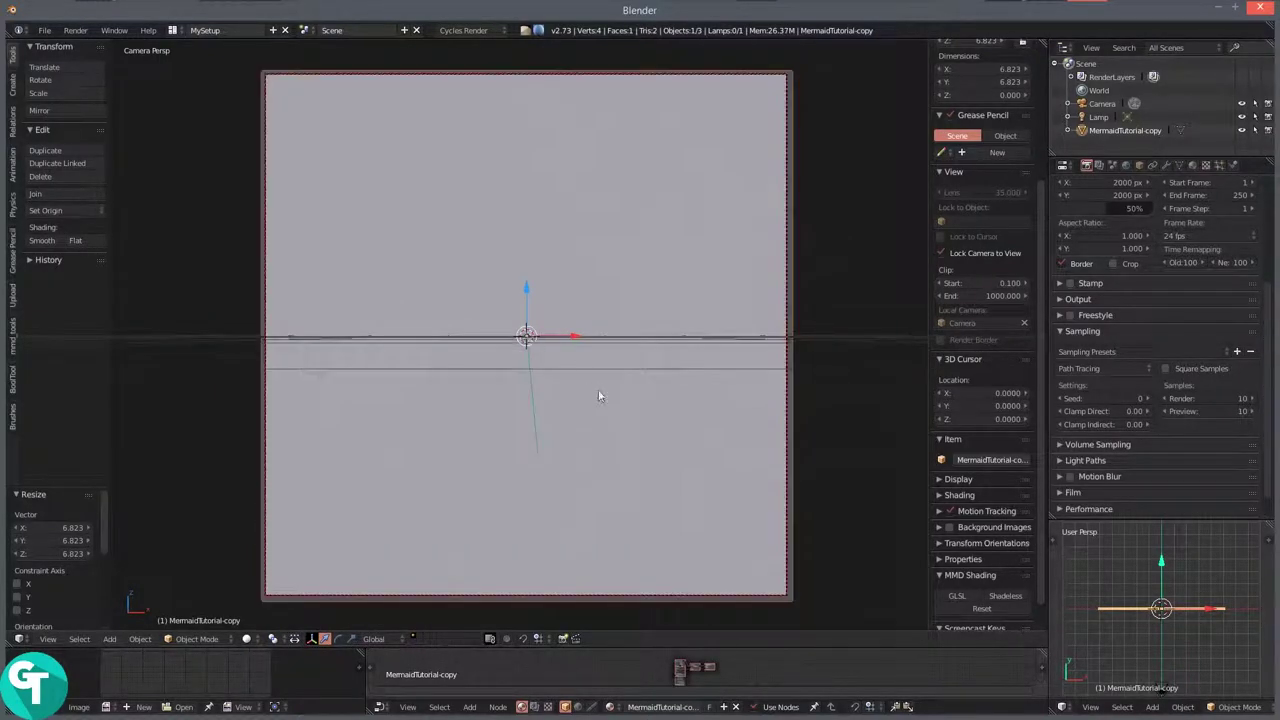
pyautogui.press('s')
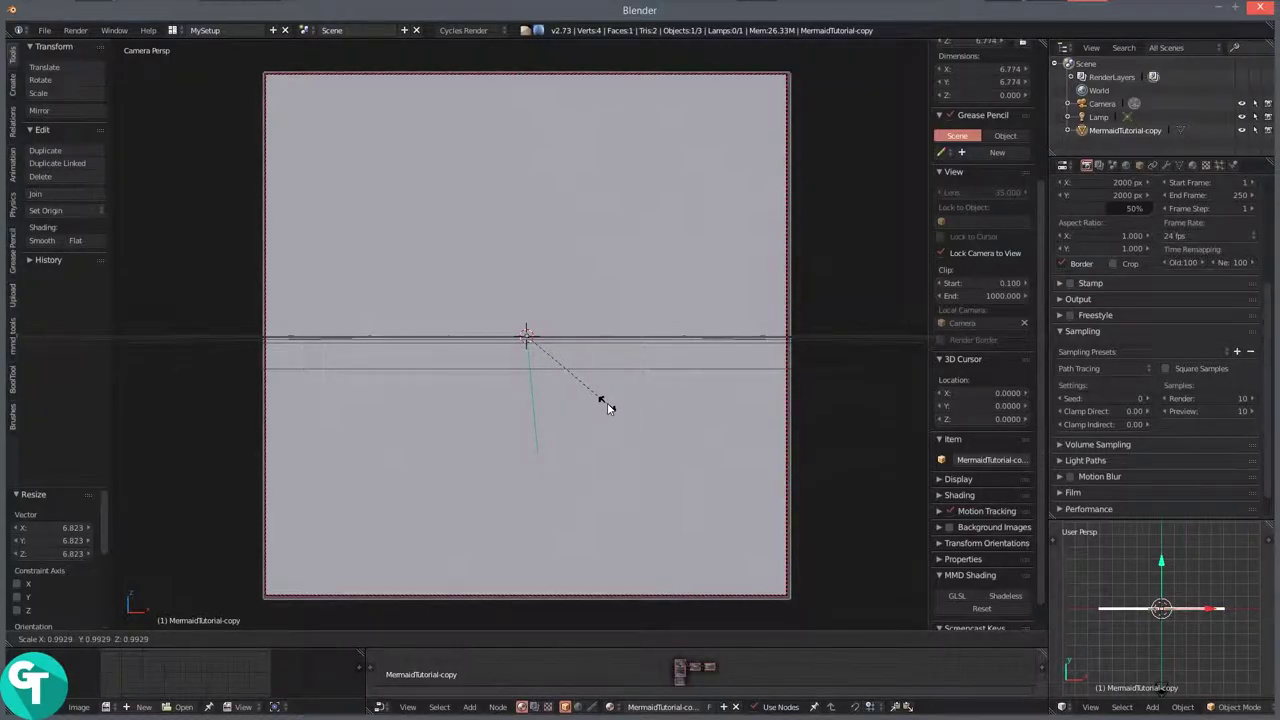
pyautogui.click(603, 404)
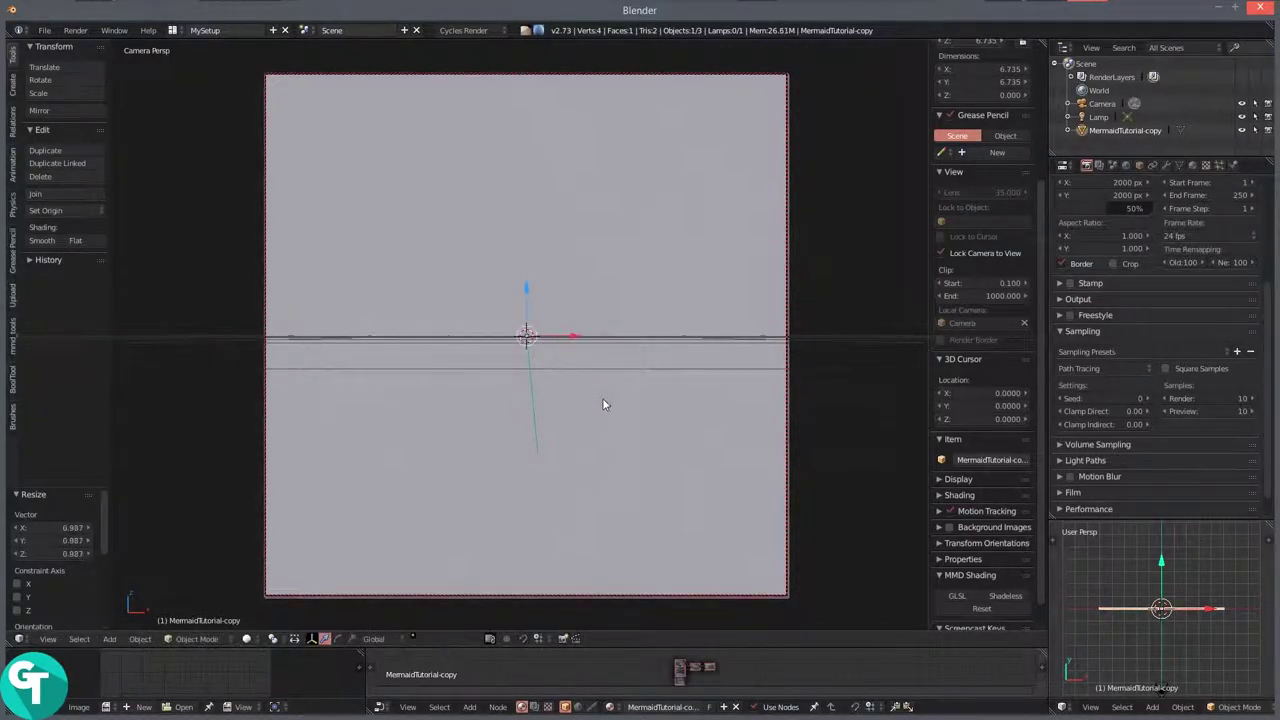
# Adjust the camera's vertical angle on the plane and set the viewport shading to Material.
pyautogui.press('KP_8')
pyautogui.press('KP_8')
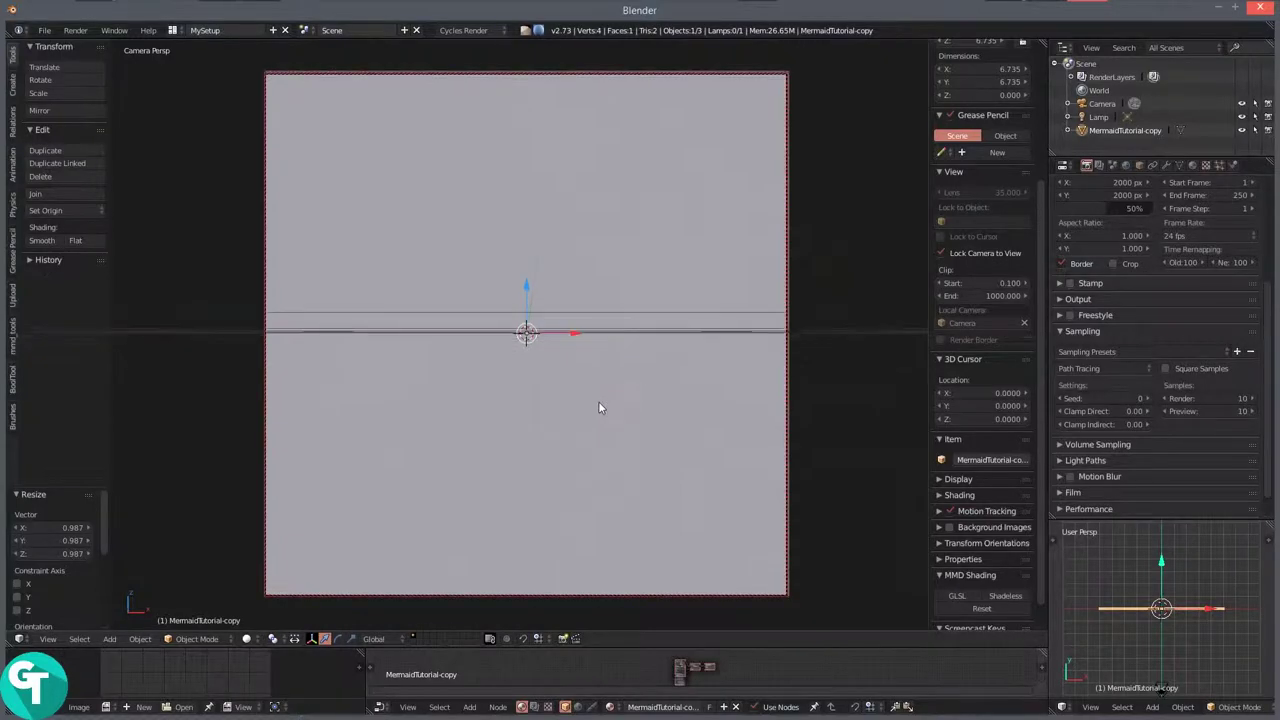
pyautogui.press('KP_2')
pyautogui.press('KP_2')
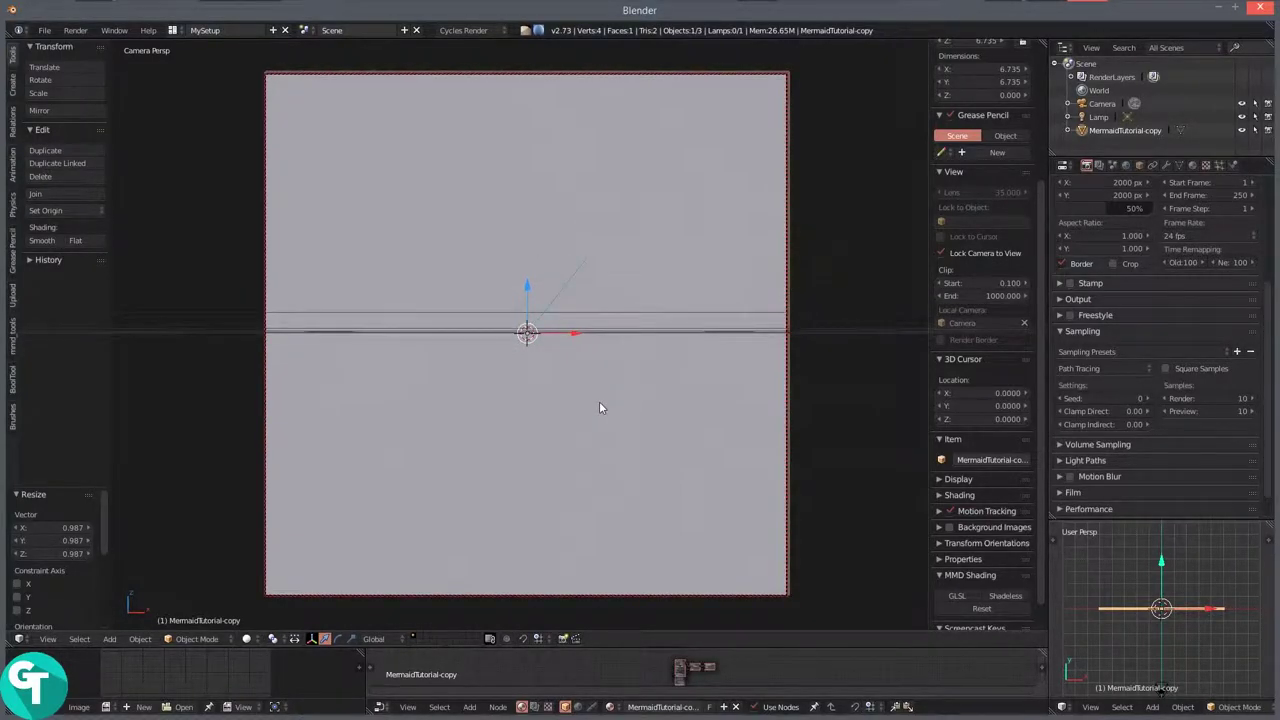
pyautogui.press('z')
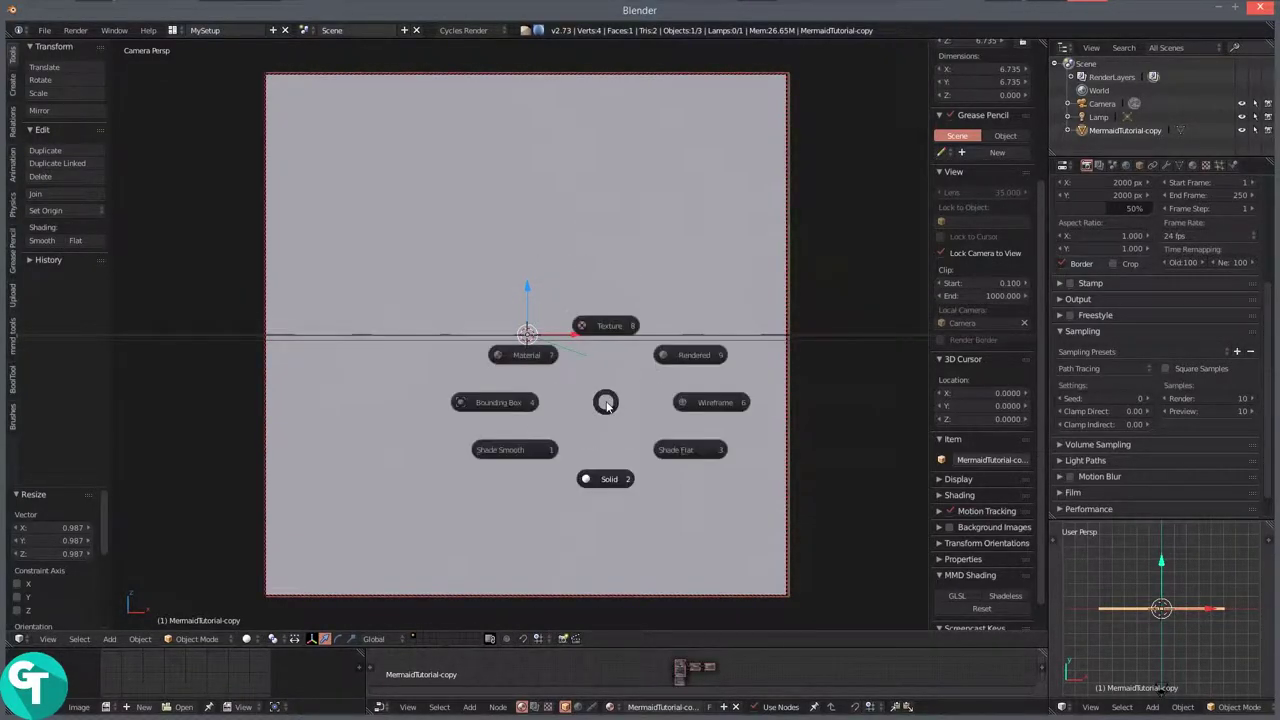
pyautogui.click(529, 358)
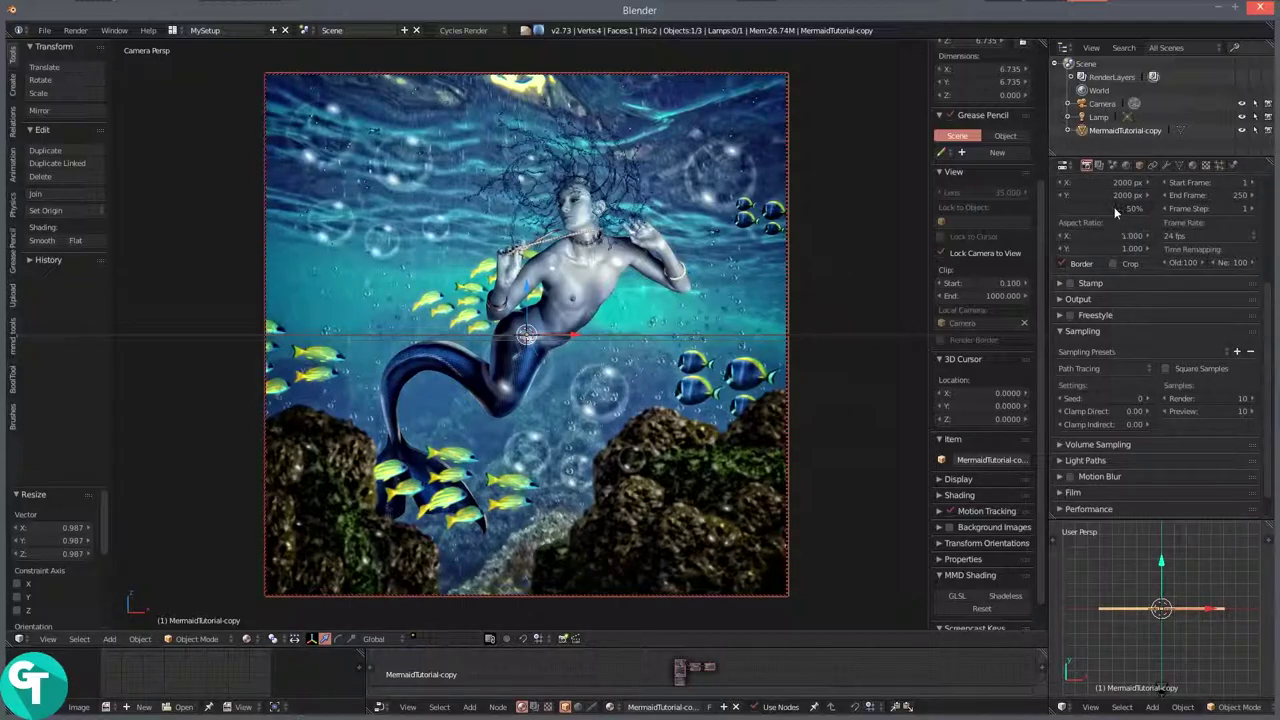
# Set the render resolution percentage to 100% and the render samples to 200.
pyautogui.moveTo(1115, 213); pyautogui.dragTo(1154, 210)
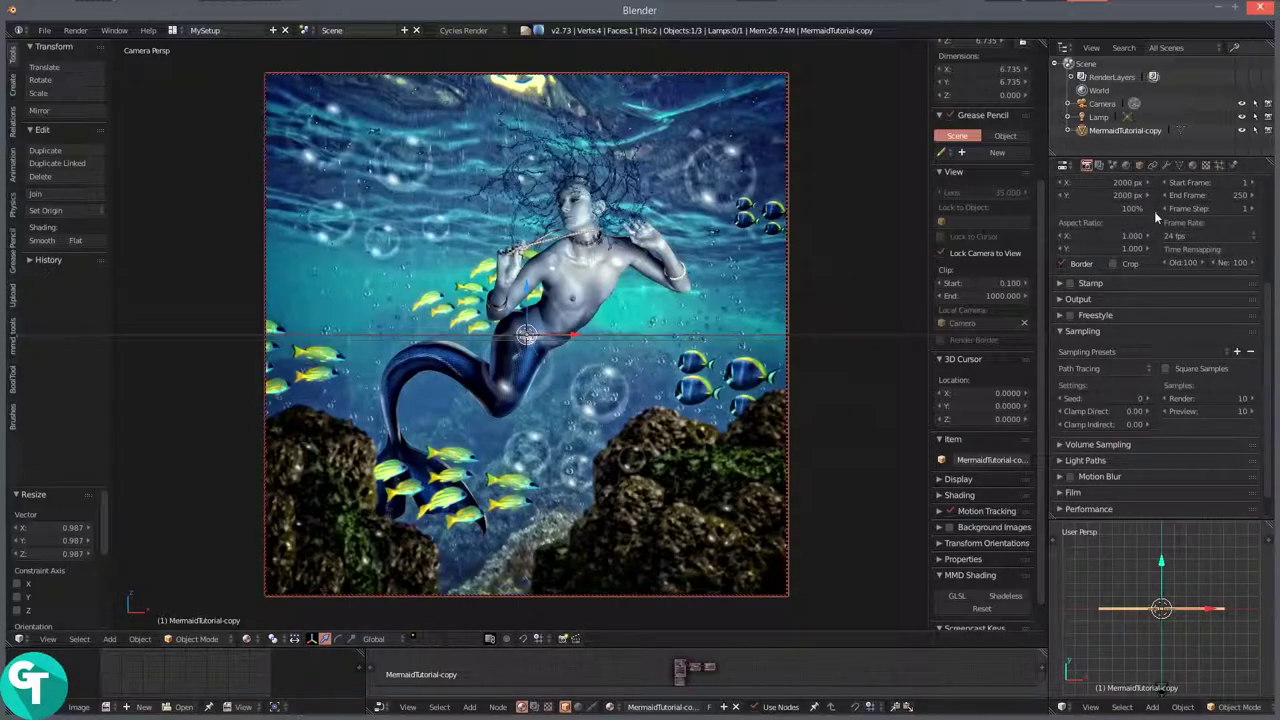
pyautogui.scroll(-1, 1137, 301)
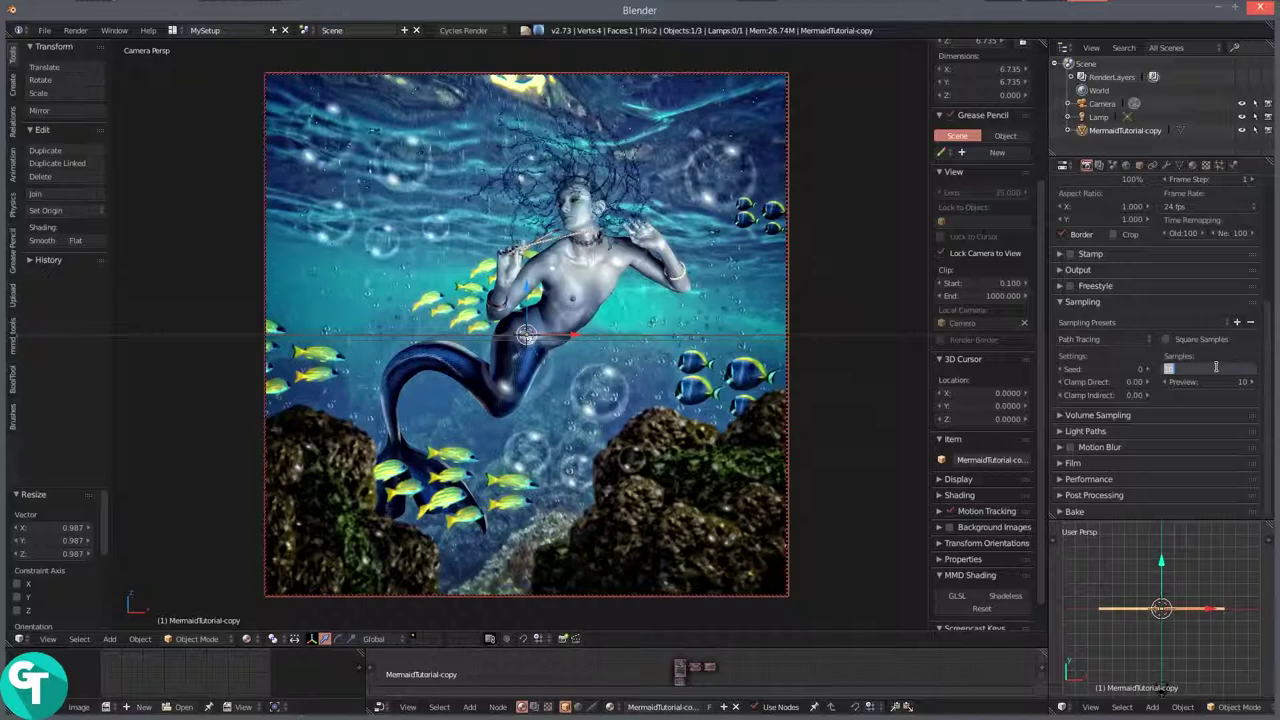
pyautogui.write('0')
pyautogui.press('Return')
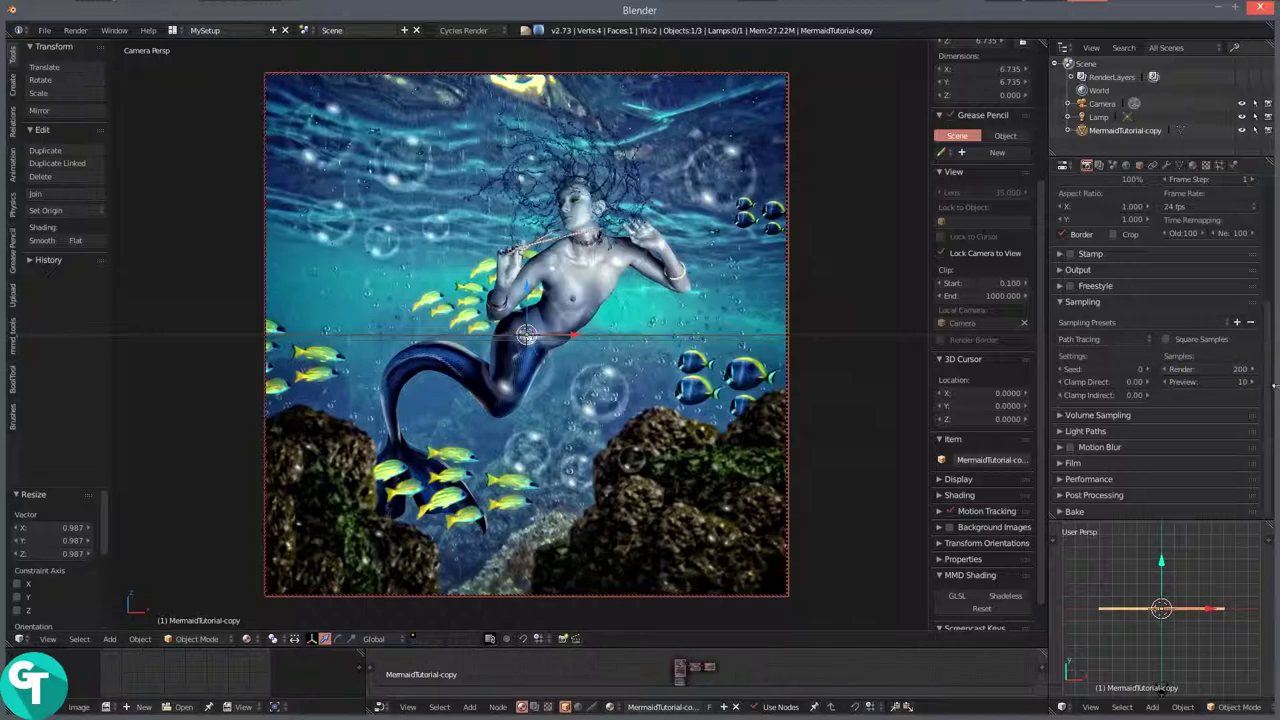
pyautogui.click(1088, 479)
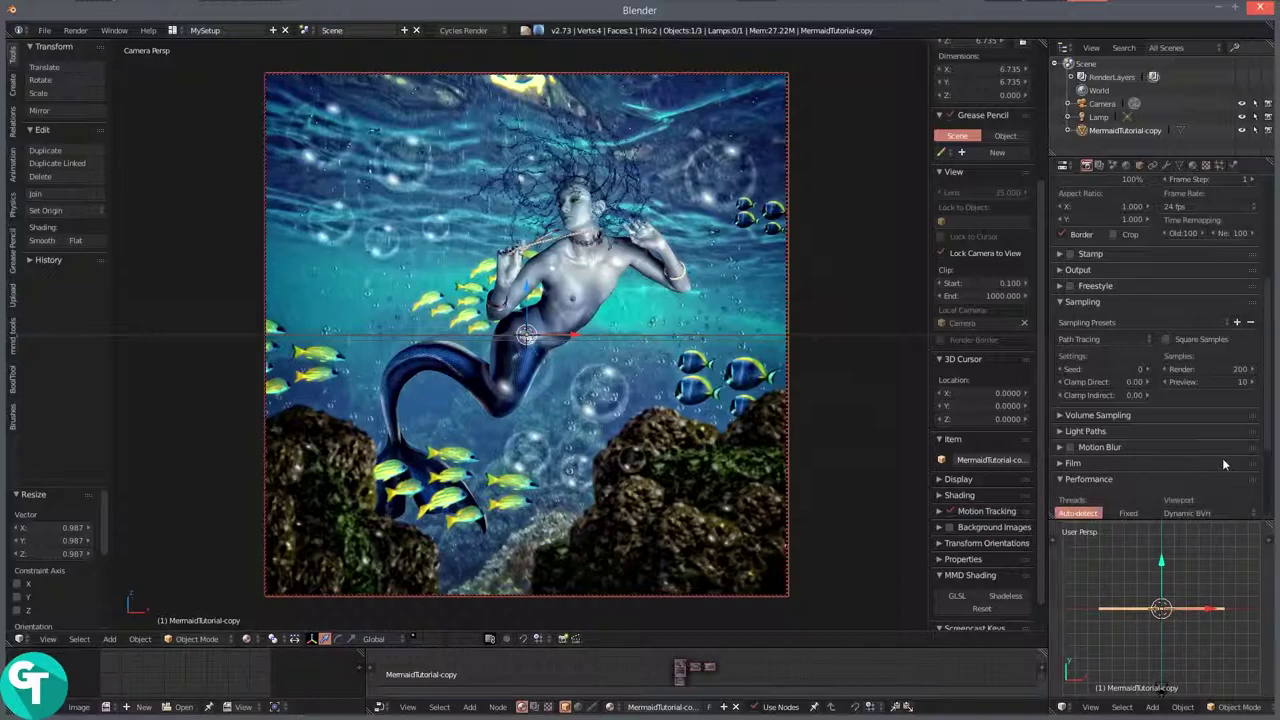
pyautogui.scroll(-3, 1150, 470)
pyautogui.click(1062, 372)
pyautogui.scroll(6, 1157, 424)
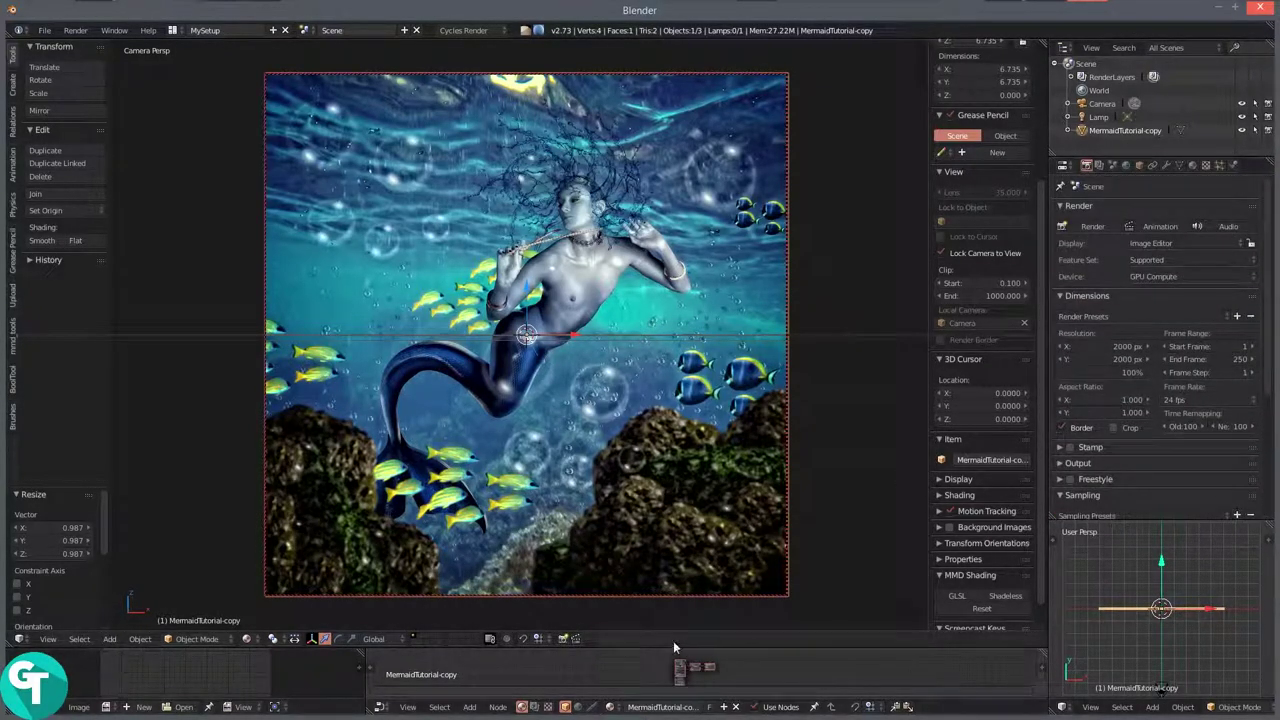
# Enlarge the image editor and node editor areas, render the scene, and inspect the result up close.
pyautogui.moveTo(692, 648); pyautogui.dragTo(692, 487)
pyautogui.scroll(2, 220, 607)
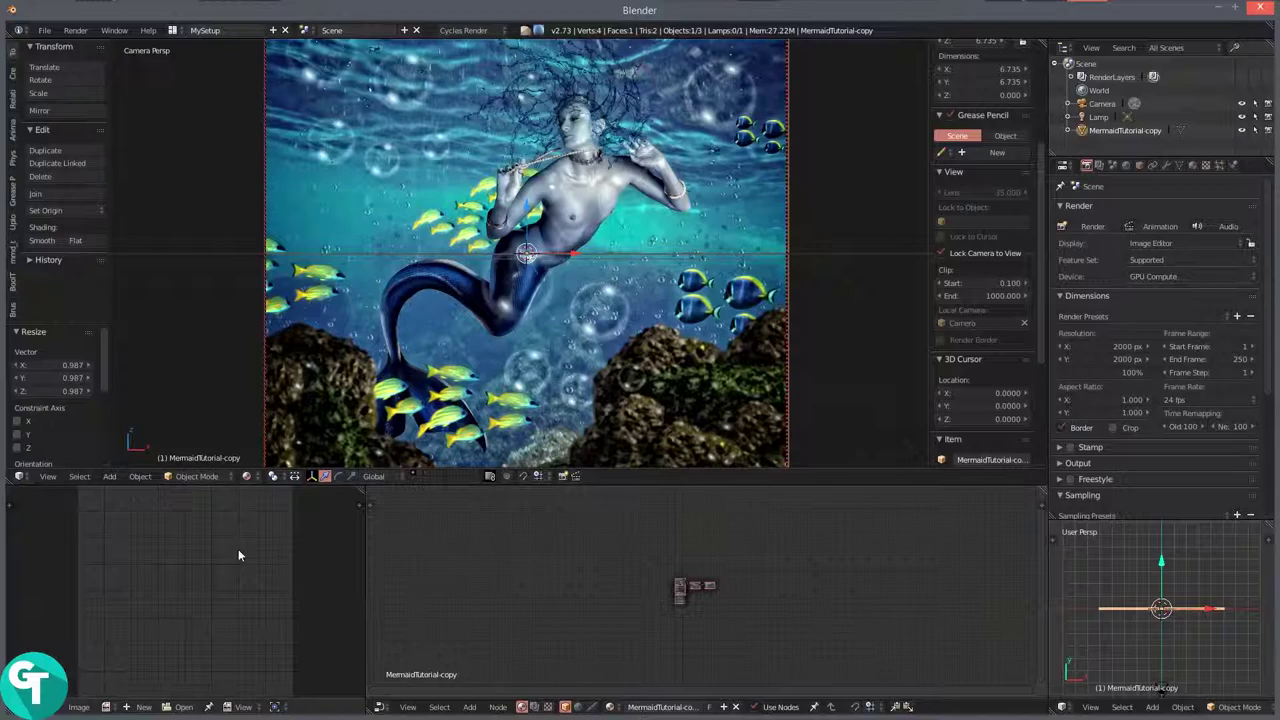
pyautogui.press('F12')
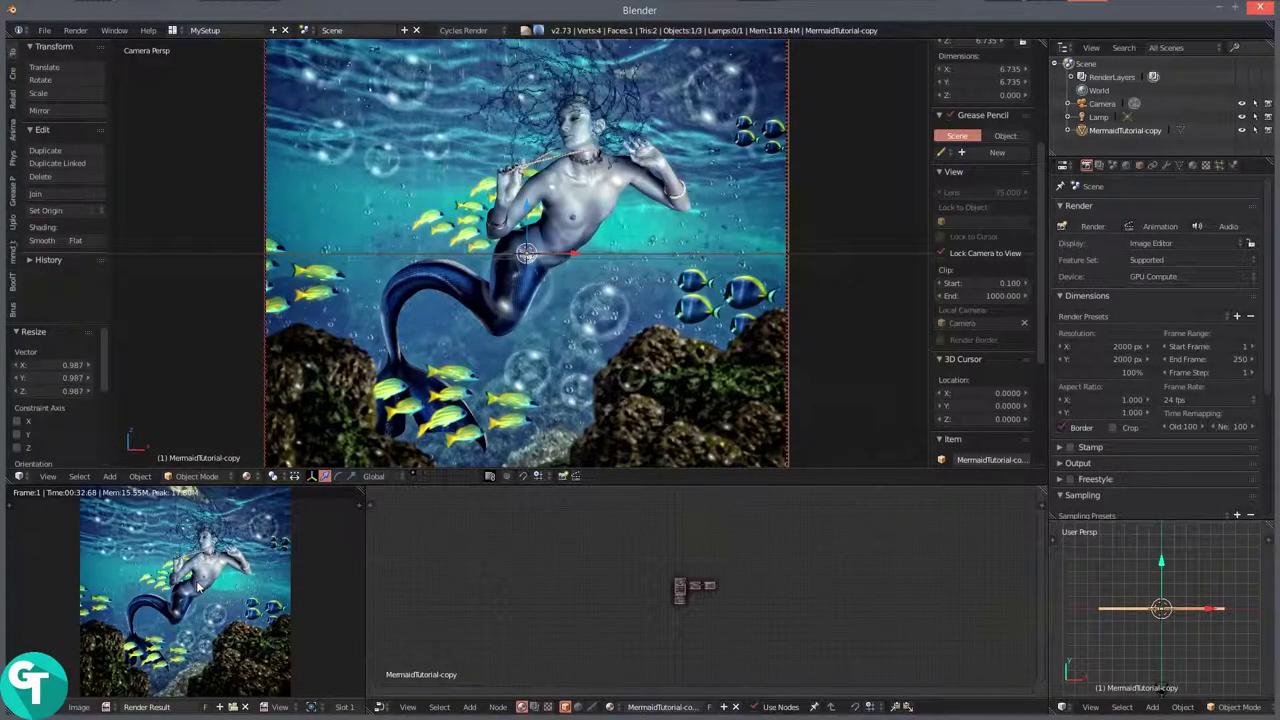
pyautogui.scroll(3, 198, 566)
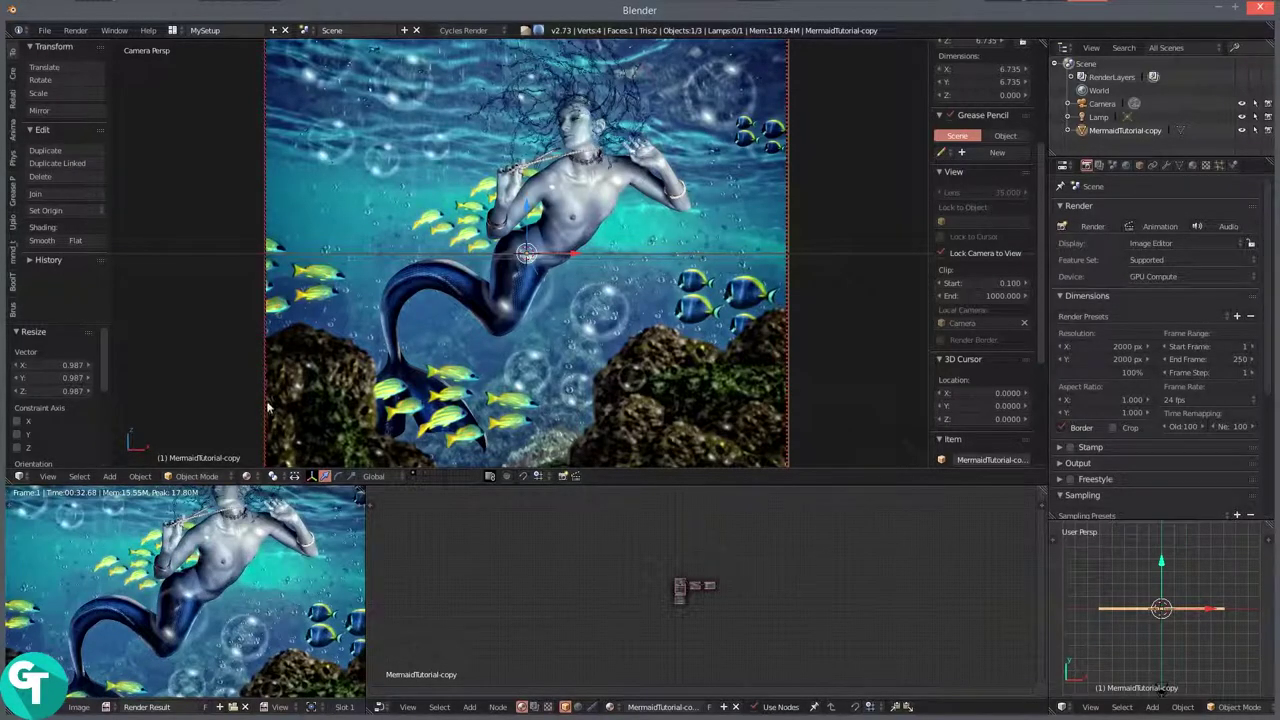
# Switch the screen layout to Compositing.
pyautogui.click(174, 30)
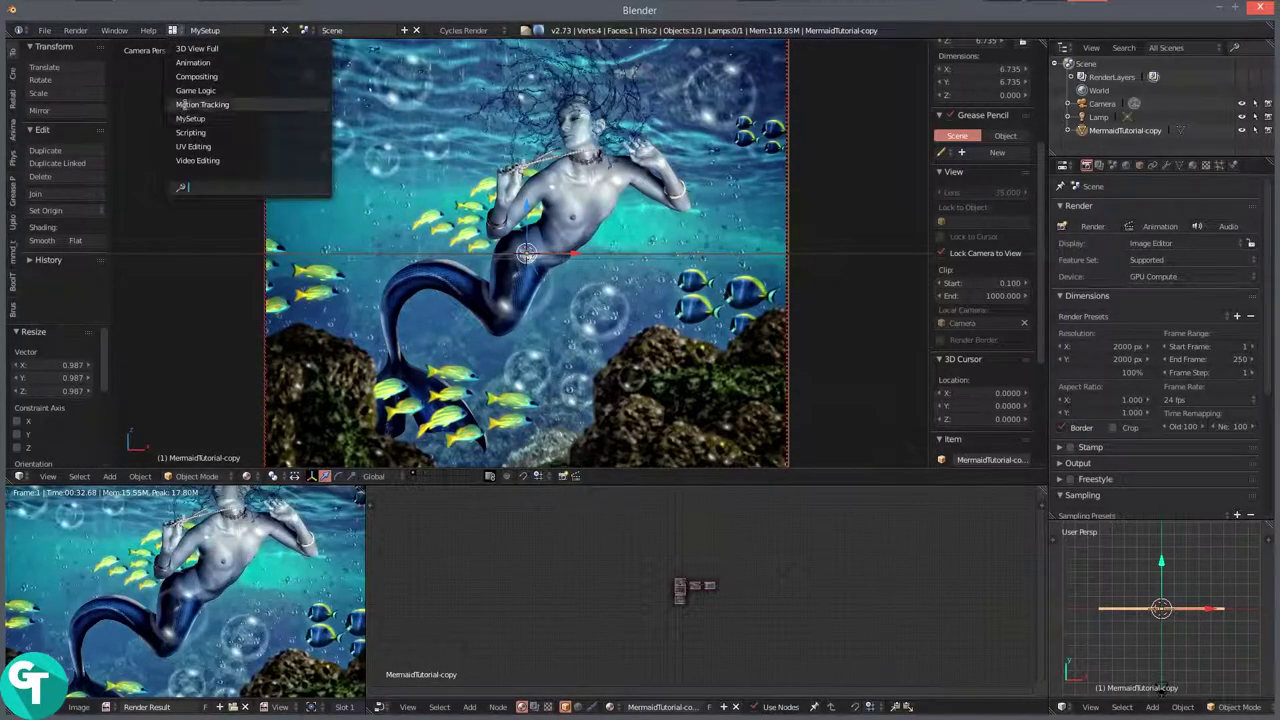
pyautogui.click(196, 76)
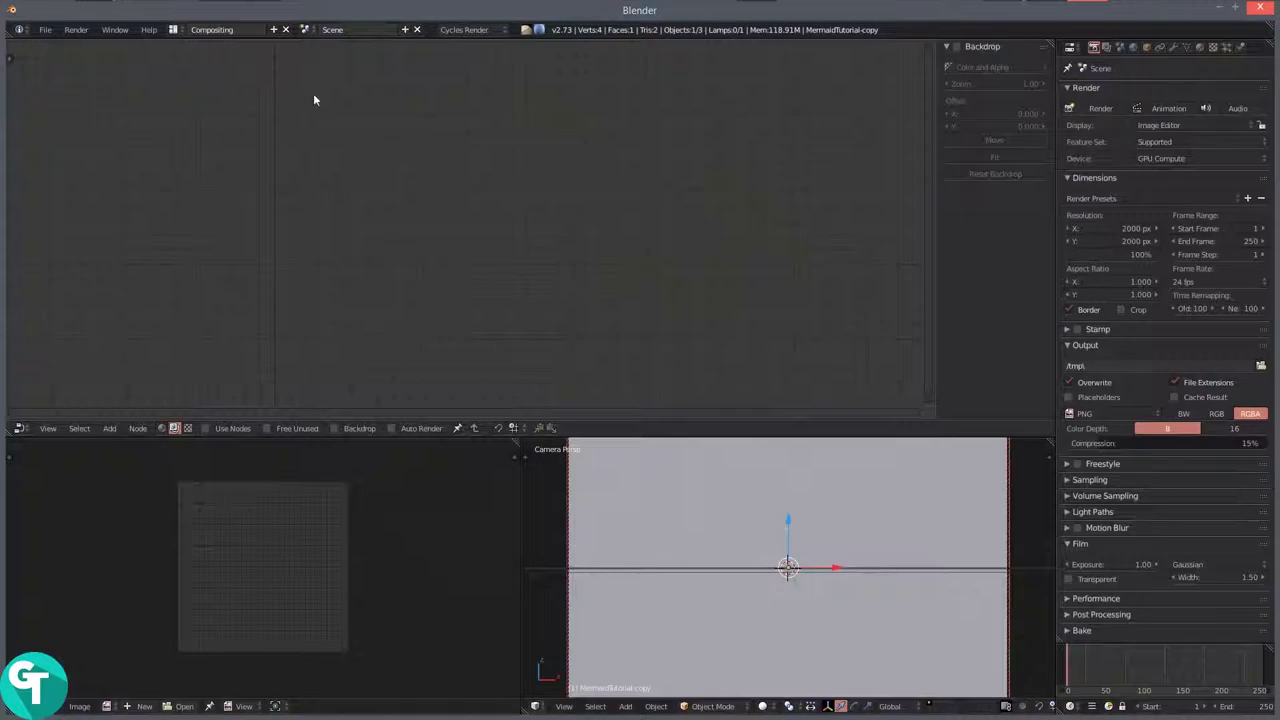
# Enable compositing nodes and the backdrop, and preview the Render Layers image through a Viewer node.
pyautogui.click(207, 428)
pyautogui.click(333, 428)
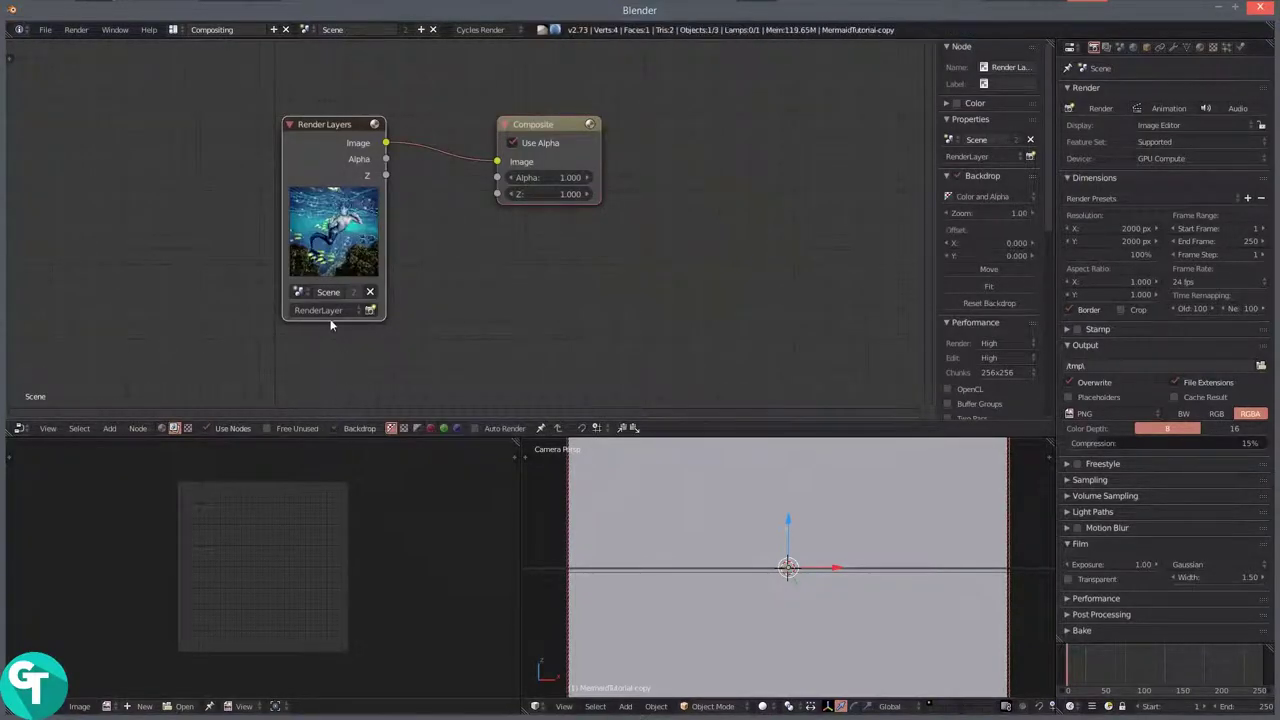
pyautogui.keyDown('ctrl'); pyautogui.keyDown('shift'); pyautogui.click(320, 235); pyautogui.keyUp('shift'); pyautogui.keyUp('ctrl')
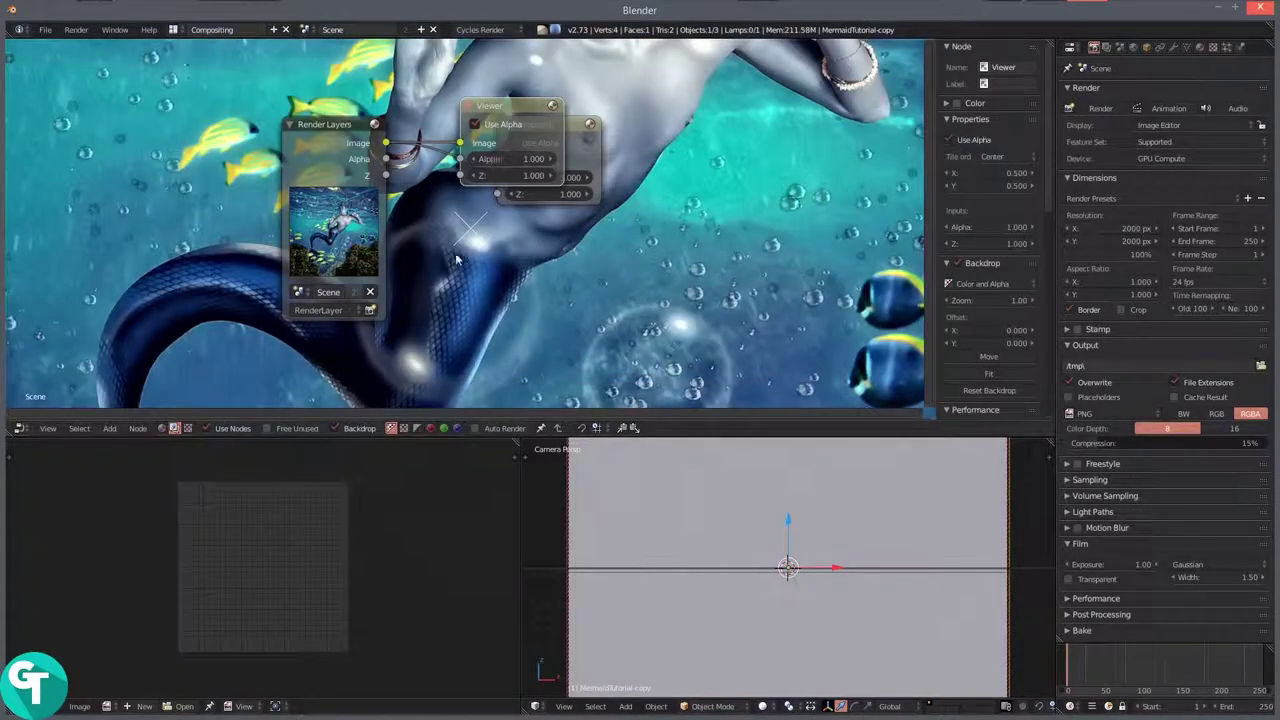
# Maximize the node editor and zoom the backdrop out to 0.48 so the whole image fits.
pyautogui.hotkey('ctrl', 'space')
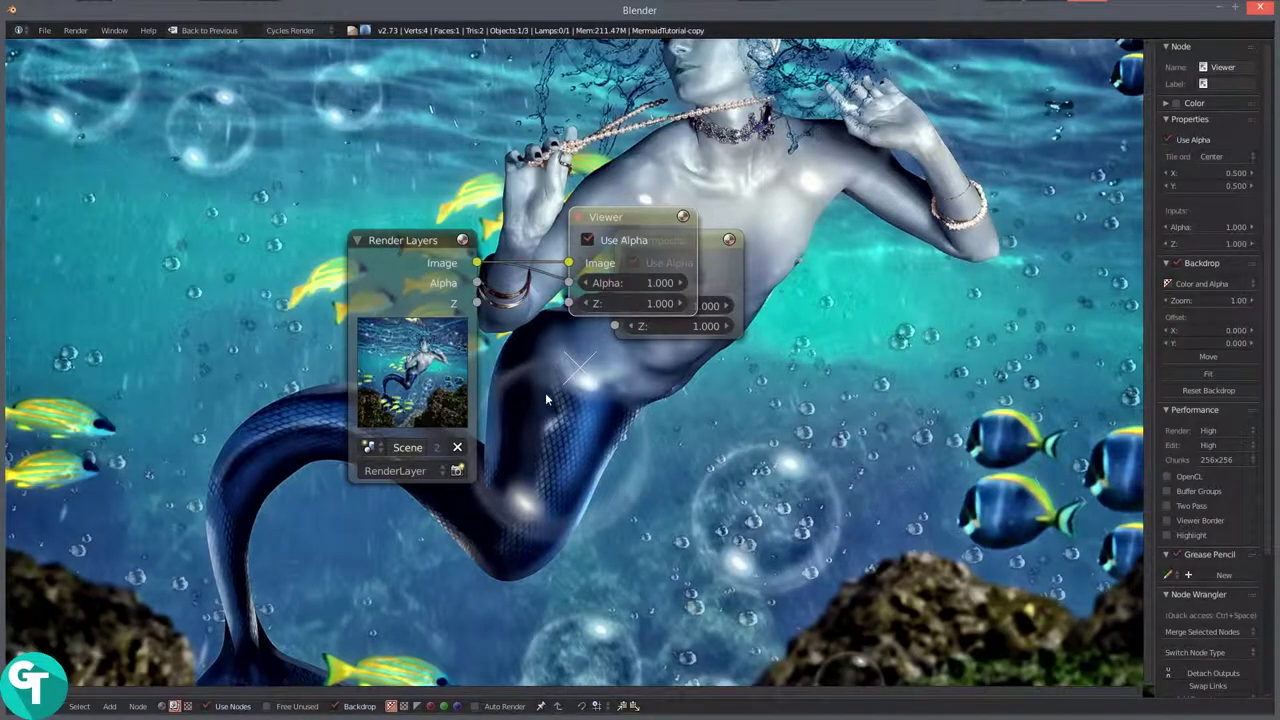
pyautogui.press('v')
pyautogui.press('v')
pyautogui.press('v')
pyautogui.press('v')
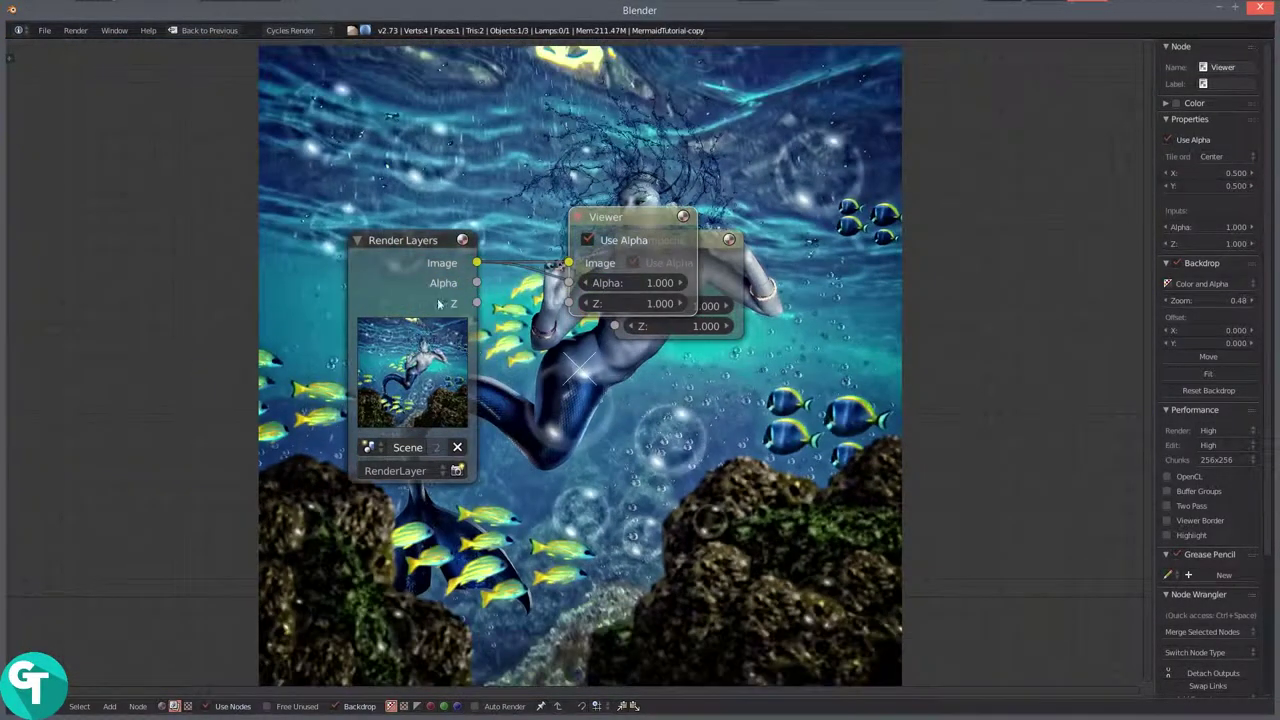
# Spread the nodes around the backdrop image, with Render Layers on one side and Composite above Viewer on the other.
pyautogui.moveTo(403, 250); pyautogui.dragTo(121, 212)
pyautogui.moveTo(680, 216); pyautogui.dragTo(1010, 372)
pyautogui.click(669, 262)
pyautogui.click(669, 262)
pyautogui.moveTo(680, 242); pyautogui.dragTo(1030, 94)
pyautogui.moveTo(991, 412); pyautogui.dragTo(1041, 392)
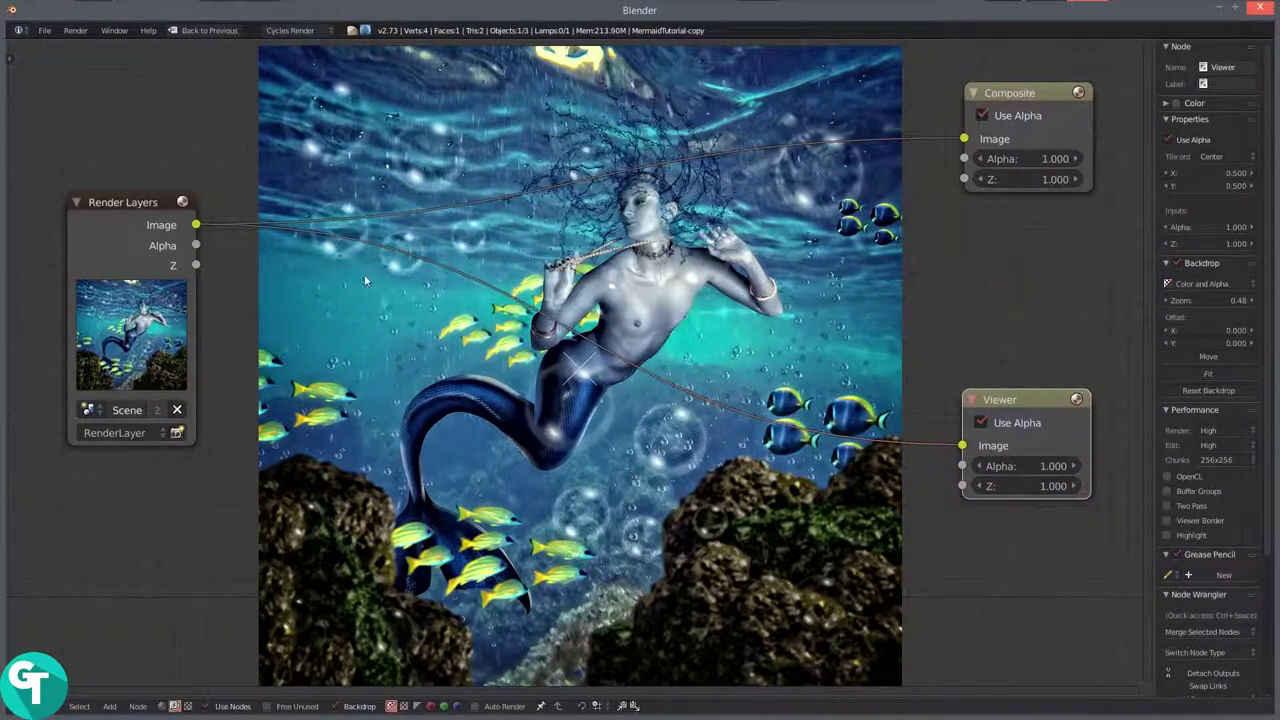
pyautogui.moveTo(181, 233); pyautogui.dragTo(131, 240)
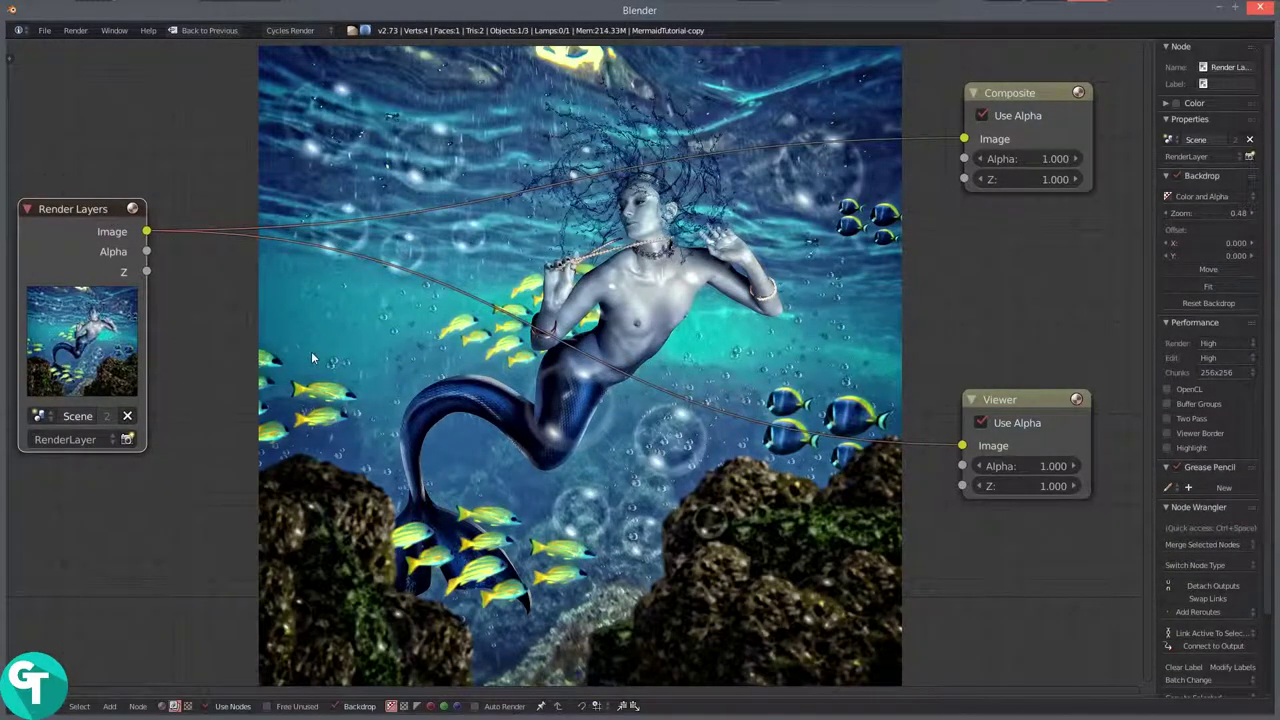
pyautogui.hotkey('shift', 'a')
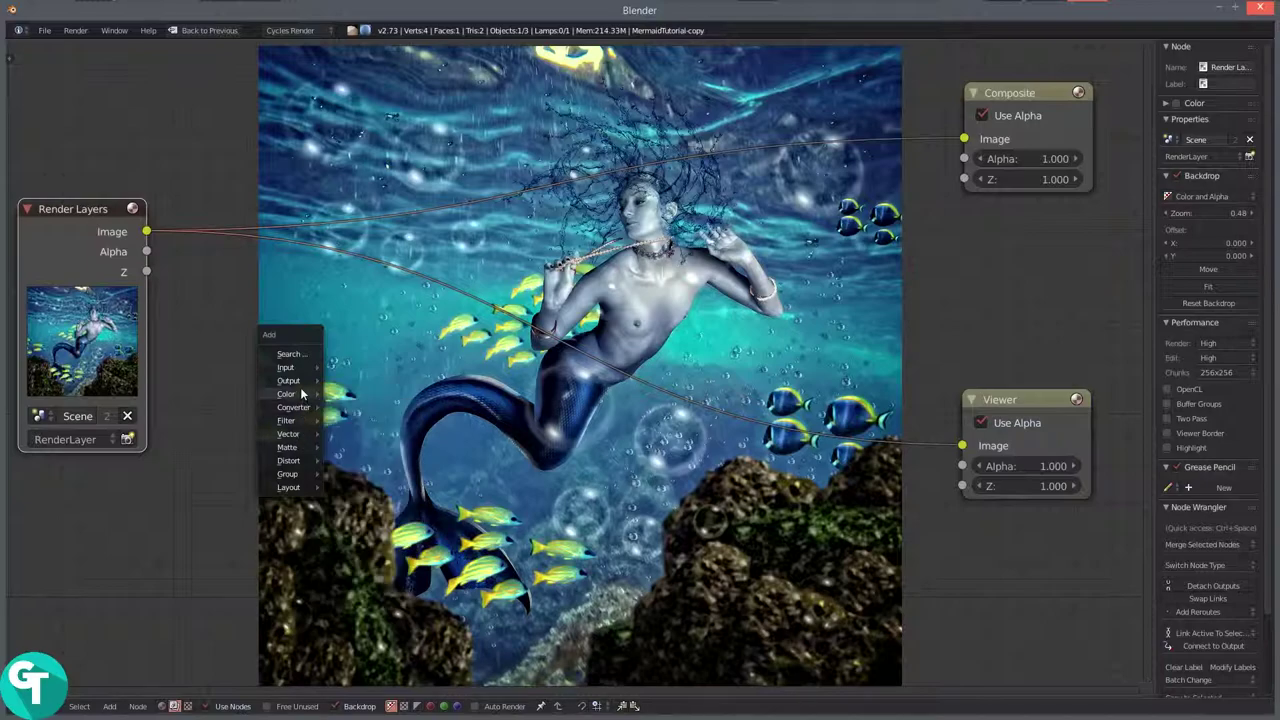
pyautogui.moveTo(309, 393)
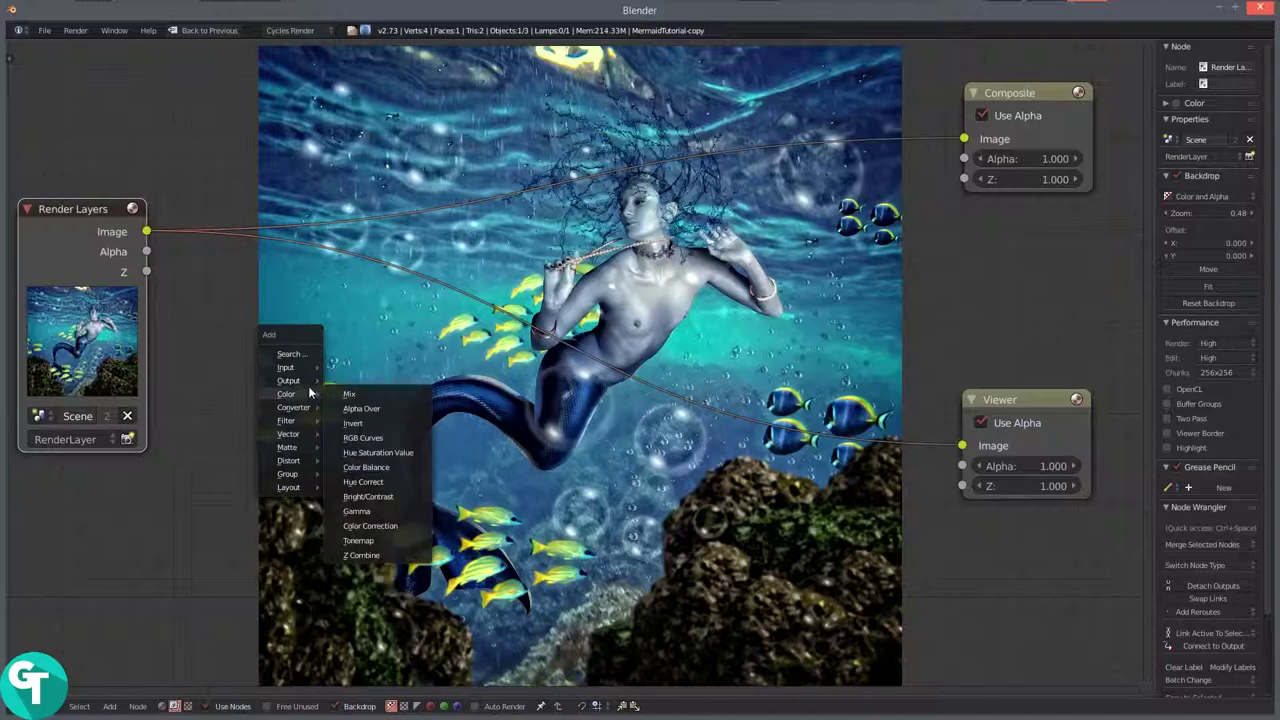
pyautogui.click(363, 481)
pyautogui.click(366, 384)
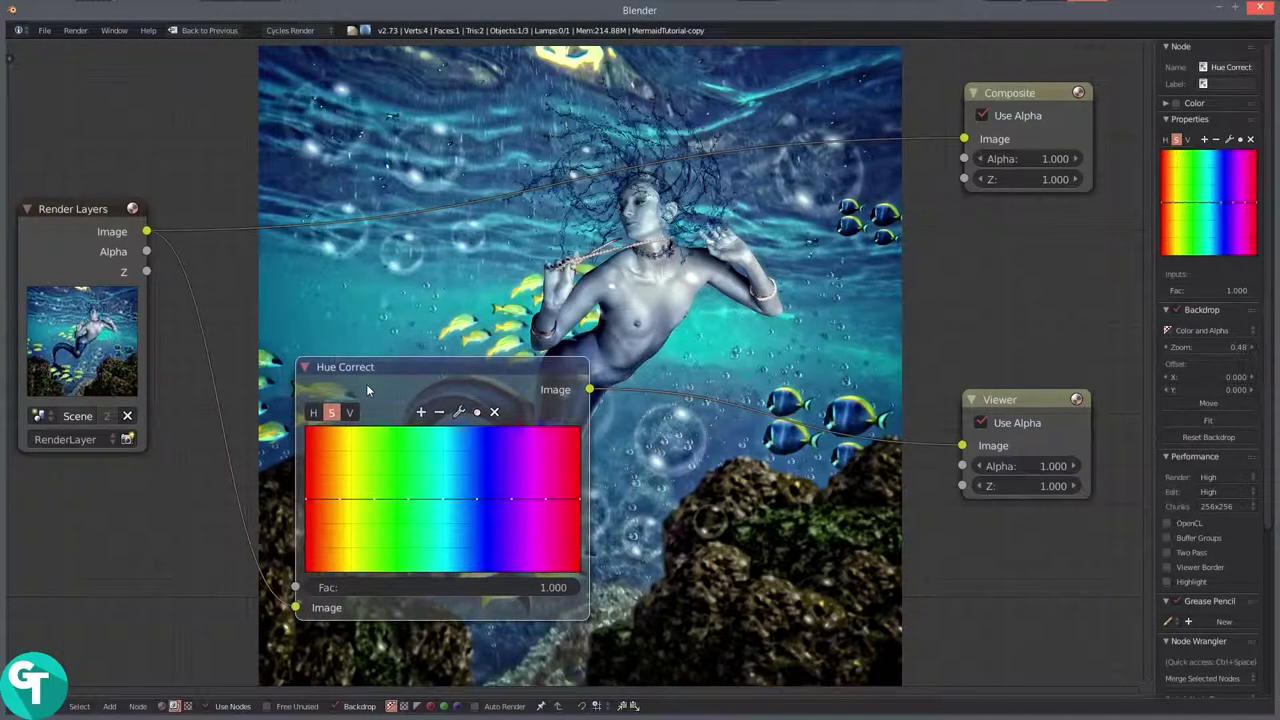
pyautogui.press('Delete')
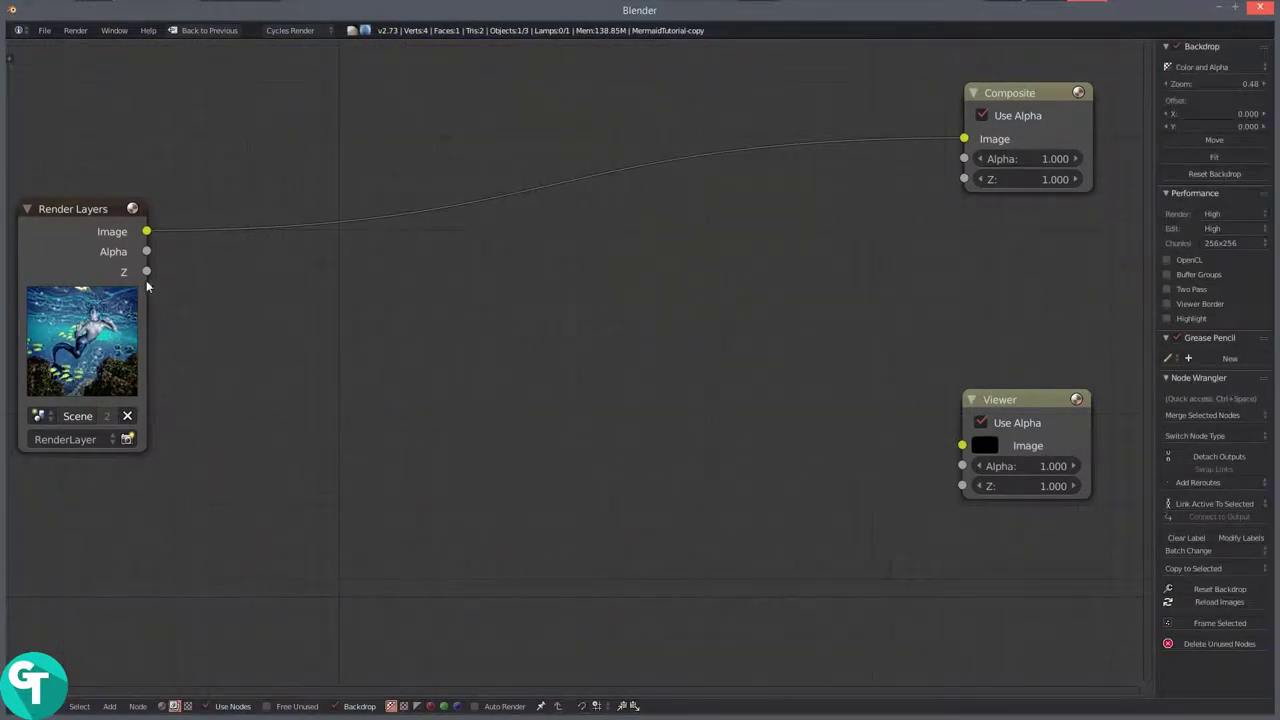
pyautogui.moveTo(148, 233); pyautogui.dragTo(962, 445)
# Insert a Color Balance node on the link between Render Layers and Viewer.
pyautogui.hotkey('shift', 'a')
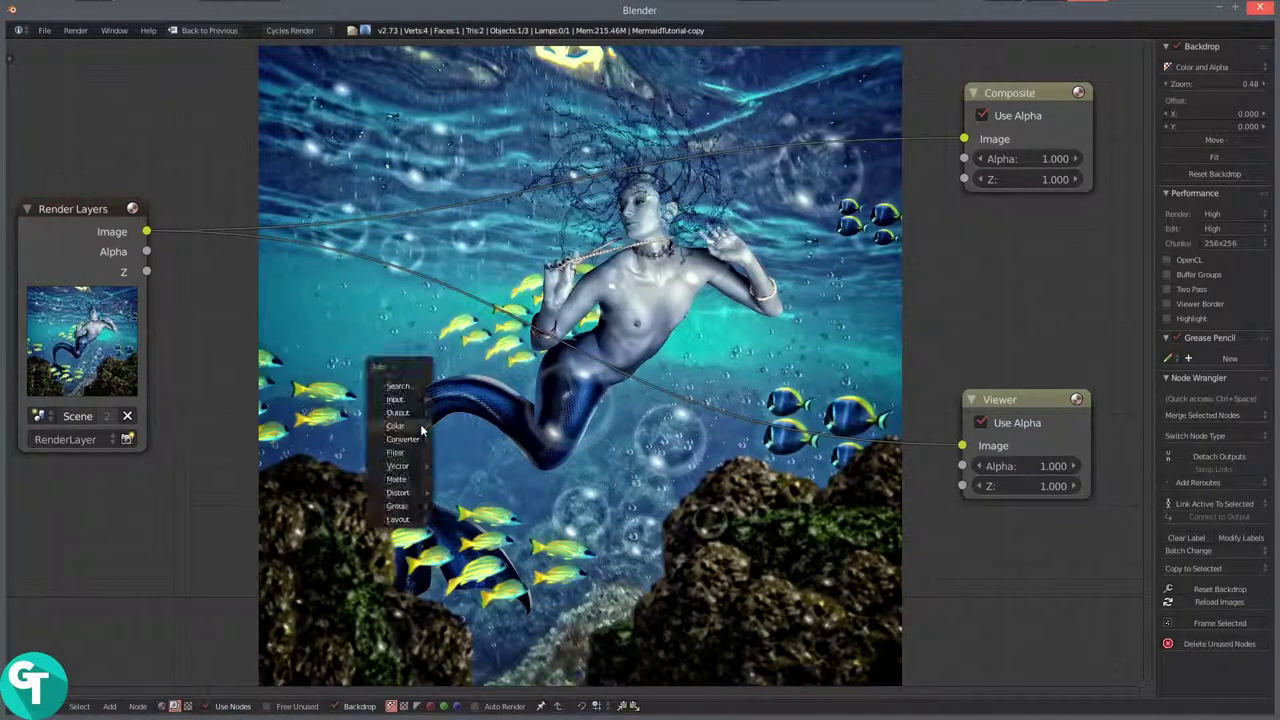
pyautogui.moveTo(428, 426)
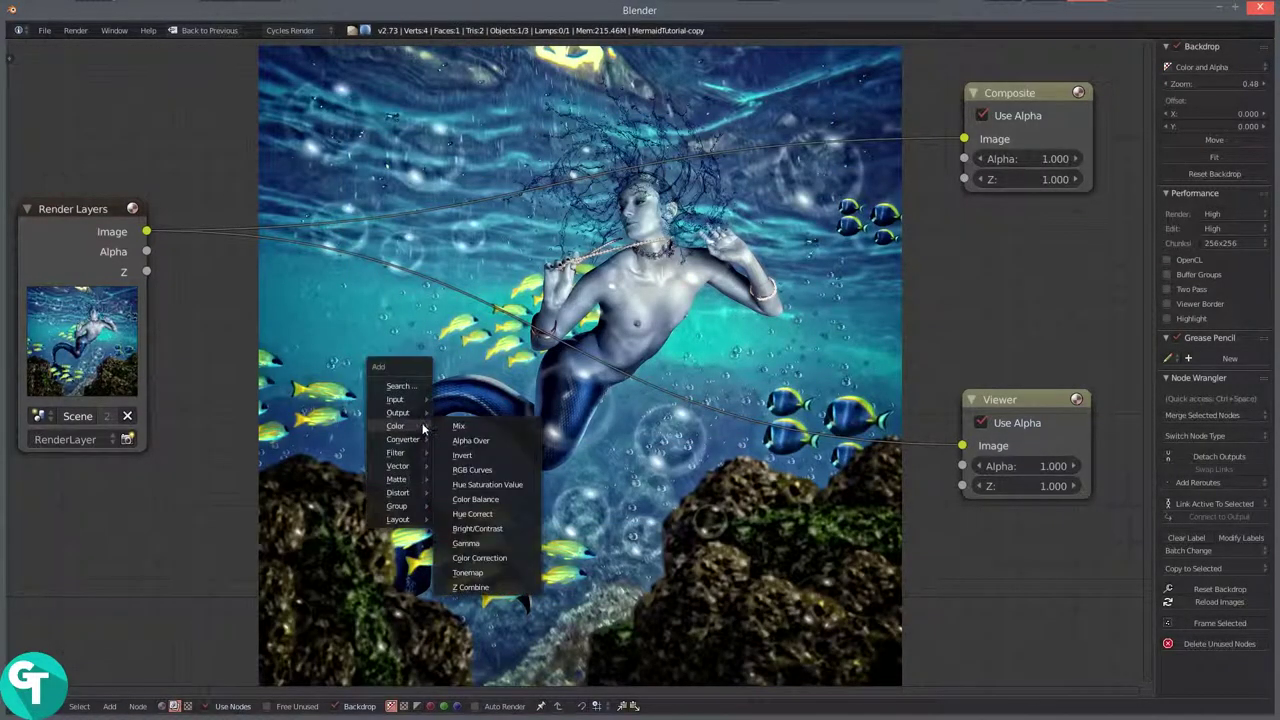
pyautogui.click(494, 498)
pyautogui.click(215, 264)
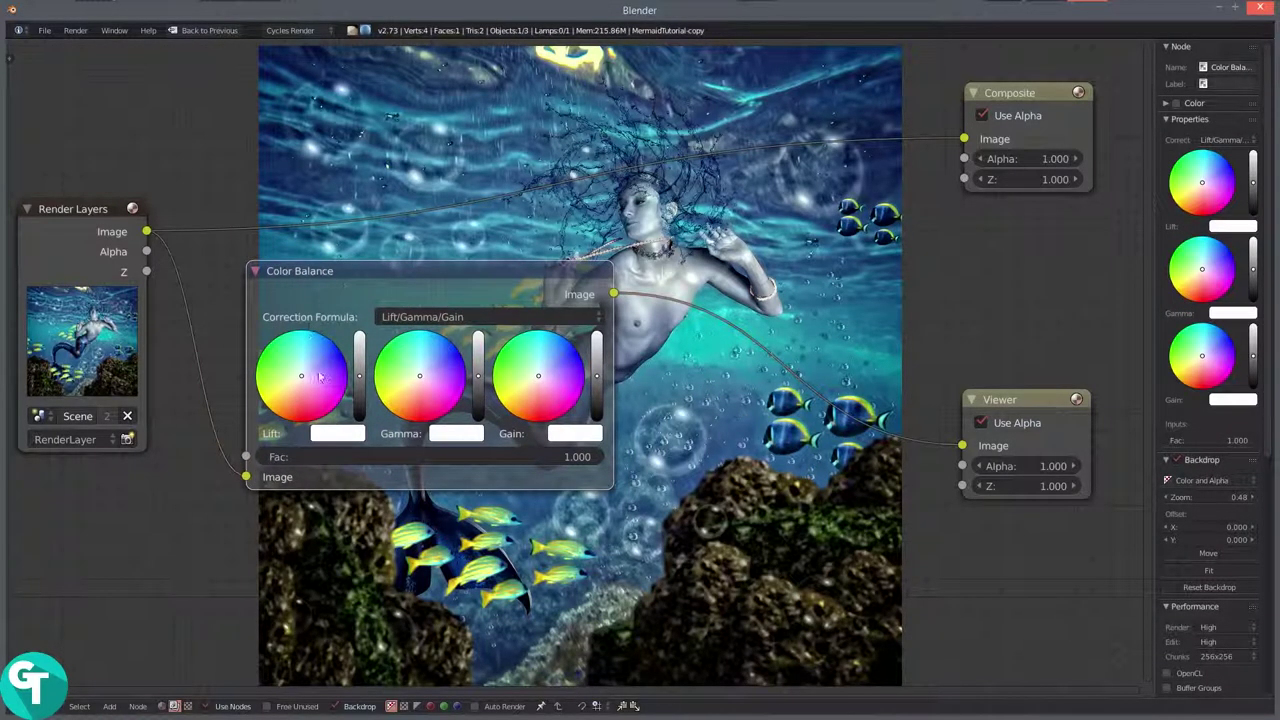
# Shift the Color Balance lift slightly toward orange, gamma toward blue and gain toward red, and collapse the node near Render Layers.
pyautogui.scroll(2, 215, 390)
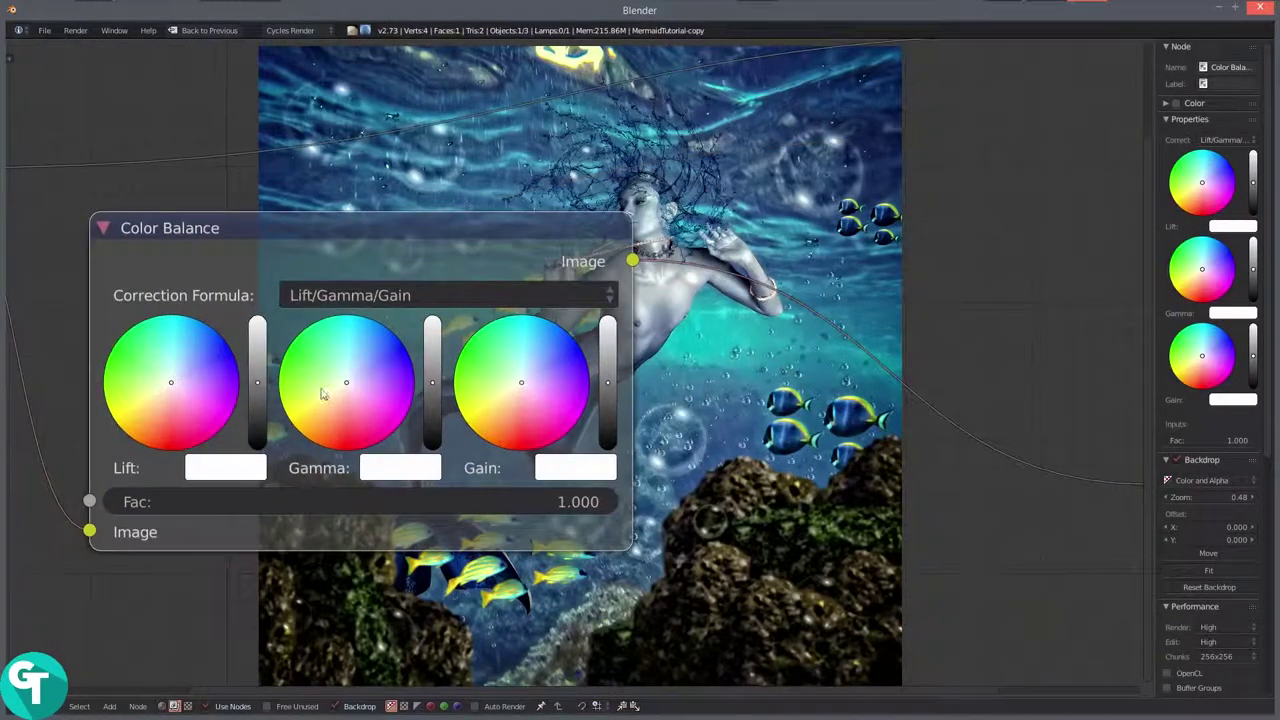
pyautogui.click(167, 392)
pyautogui.click(353, 375)
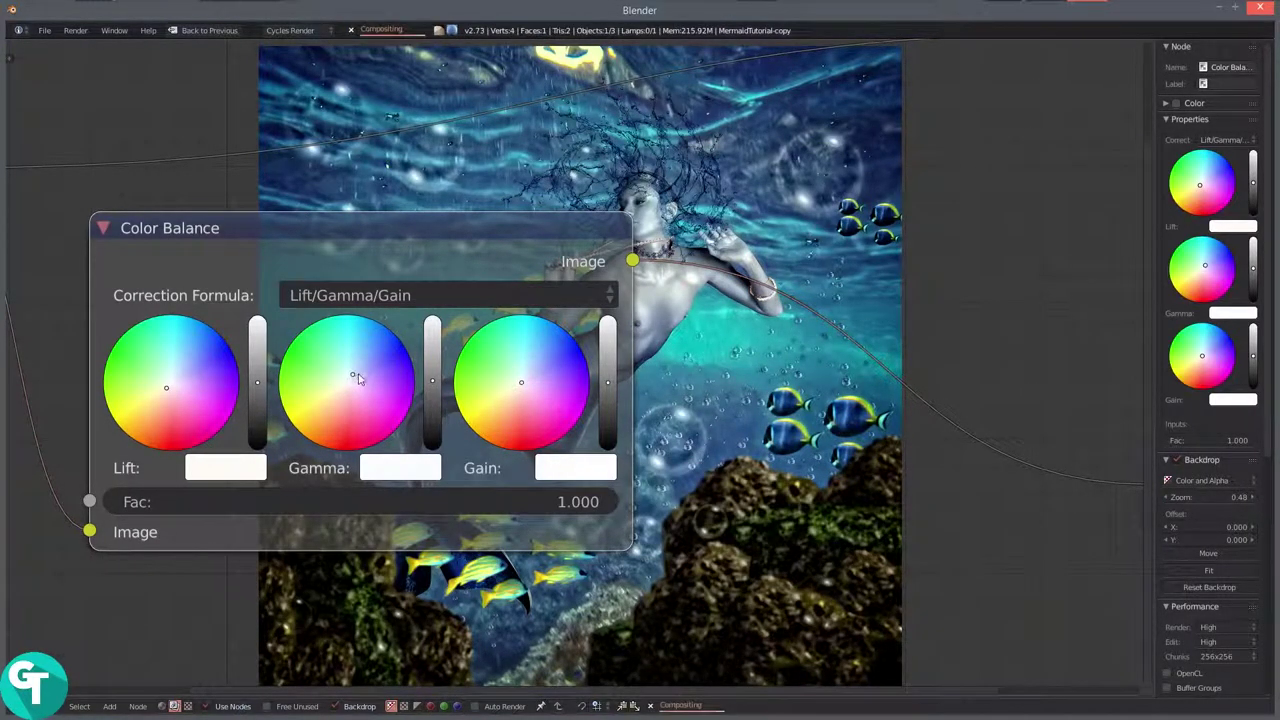
pyautogui.click(521, 388)
pyautogui.click(106, 229)
pyautogui.moveTo(217, 251); pyautogui.dragTo(167, 255)
# Insert a Lens Distortion node between Color Balance and Viewer.
pyautogui.hotkey('shift', 'a')
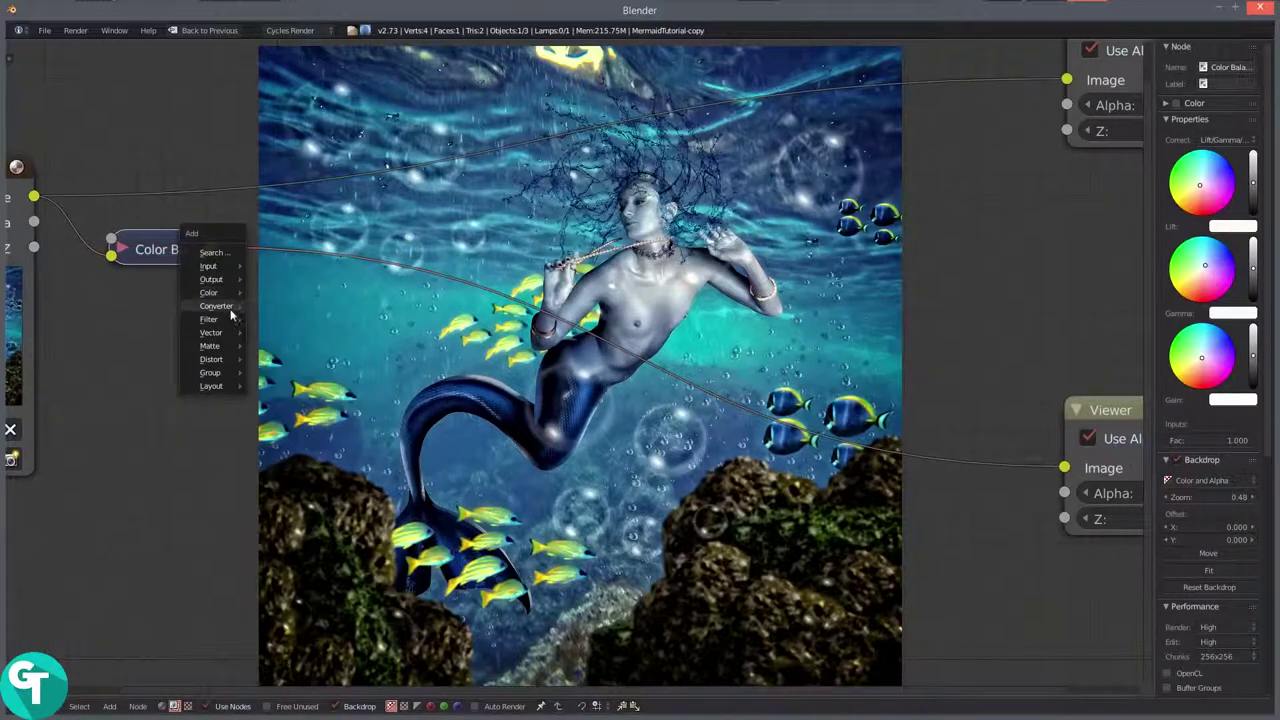
pyautogui.moveTo(211, 359)
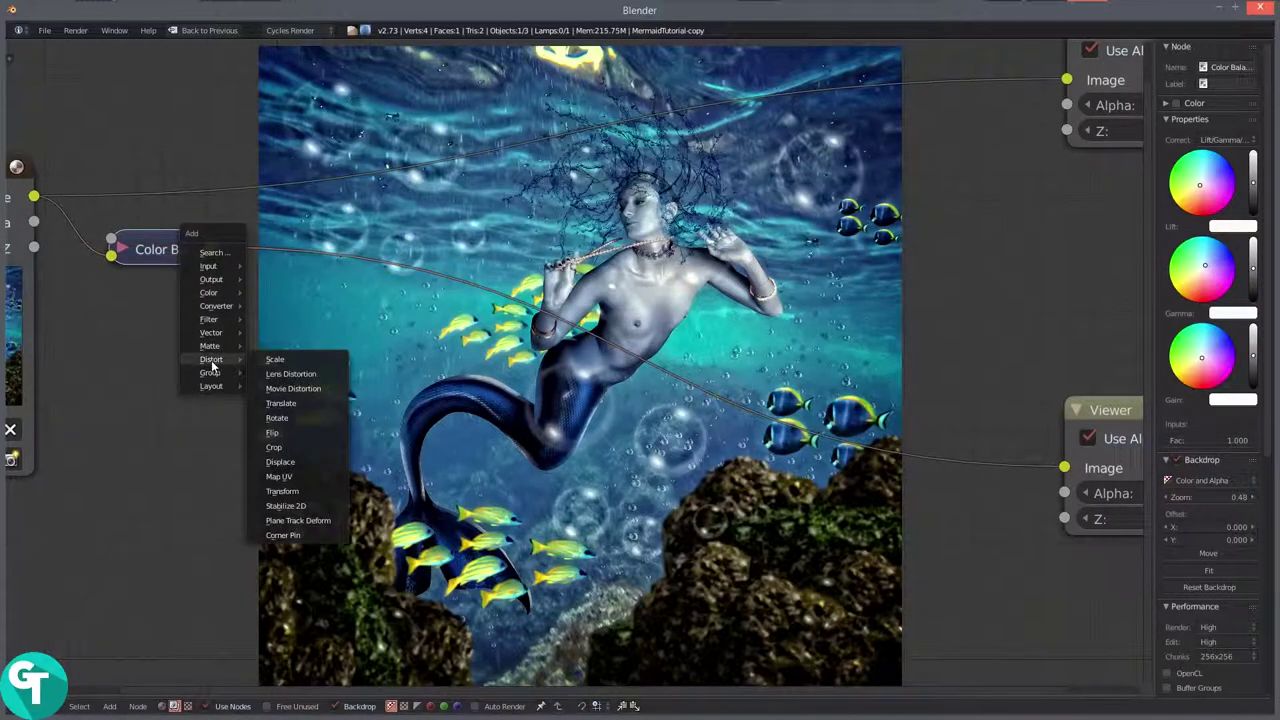
pyautogui.click(301, 377)
pyautogui.click(285, 252)
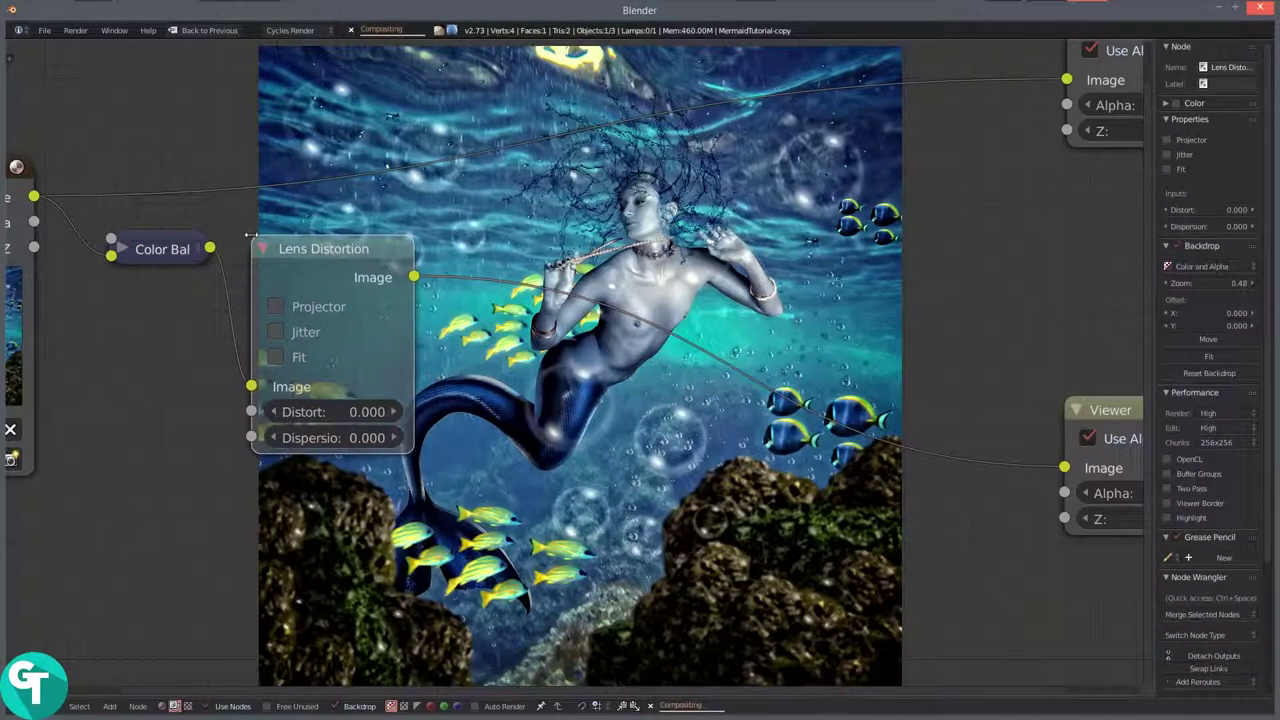
# Try a distortion of 0.2 and a dispersion of 0.3 on the Lens Distortion node.
pyautogui.click(357, 412)
pyautogui.write('0.2')
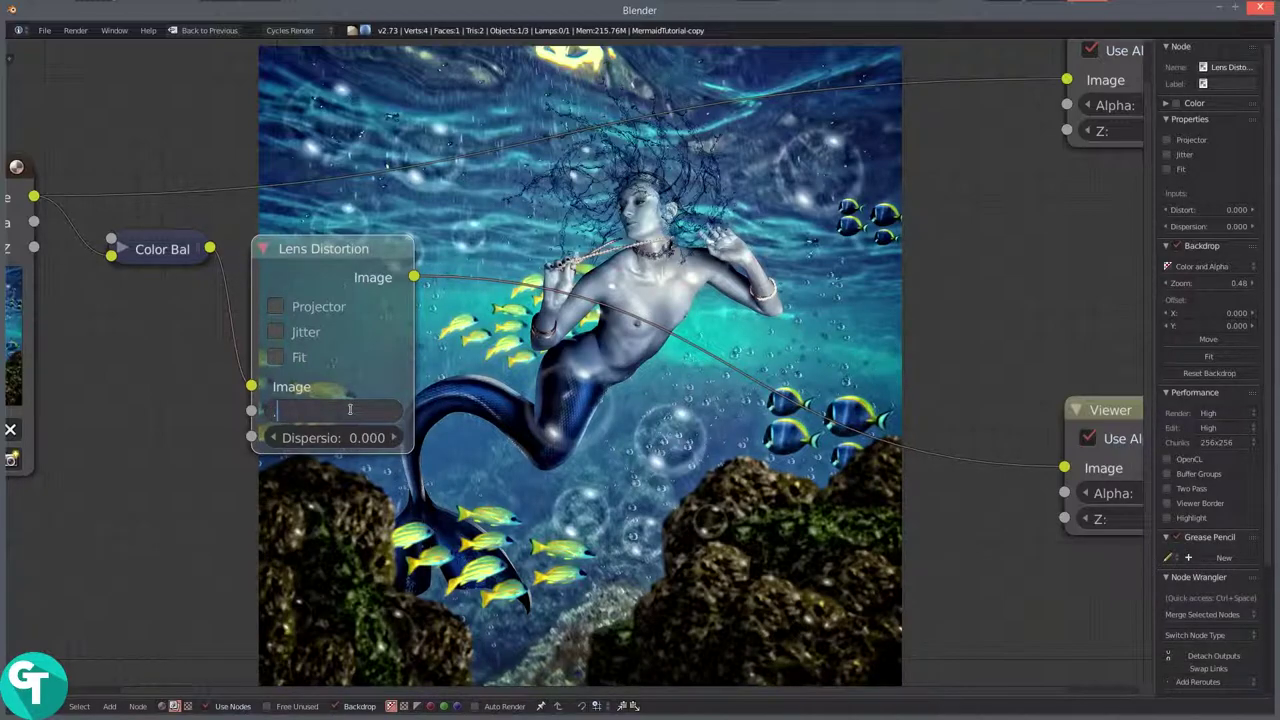
pyautogui.press('Return')
pyautogui.click(350, 437)
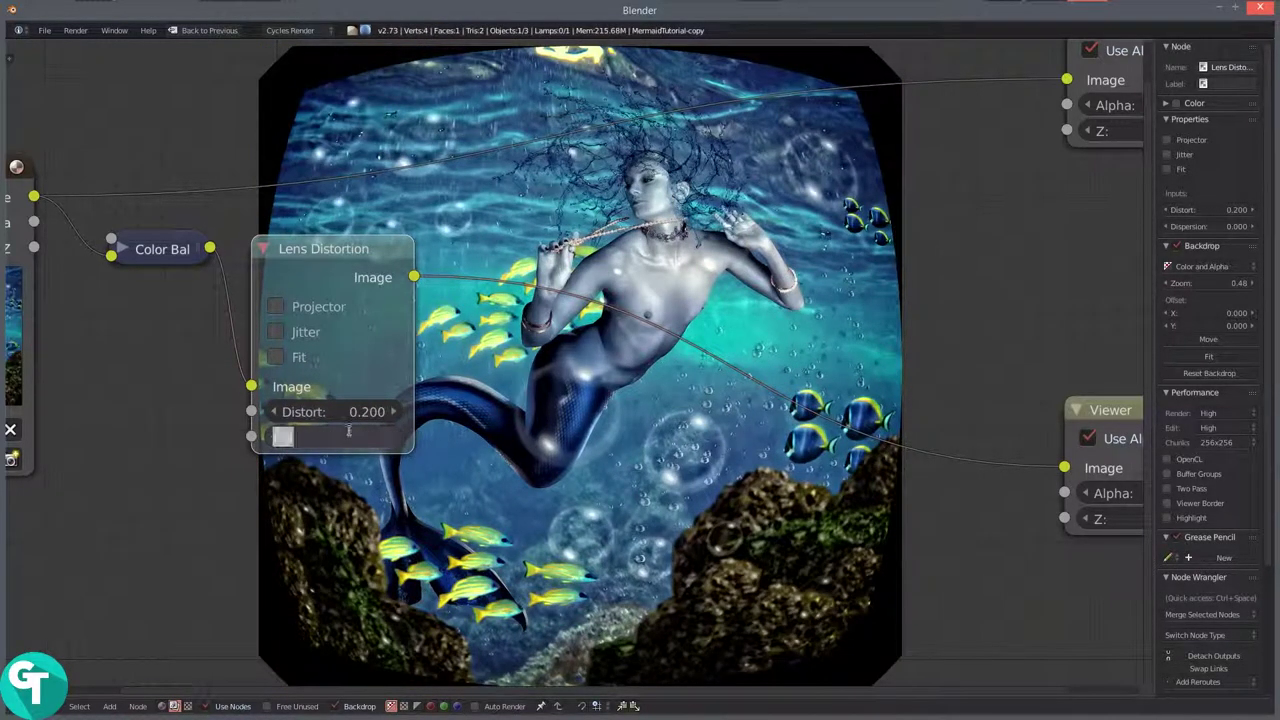
pyautogui.write('0.3')
pyautogui.press('Return')
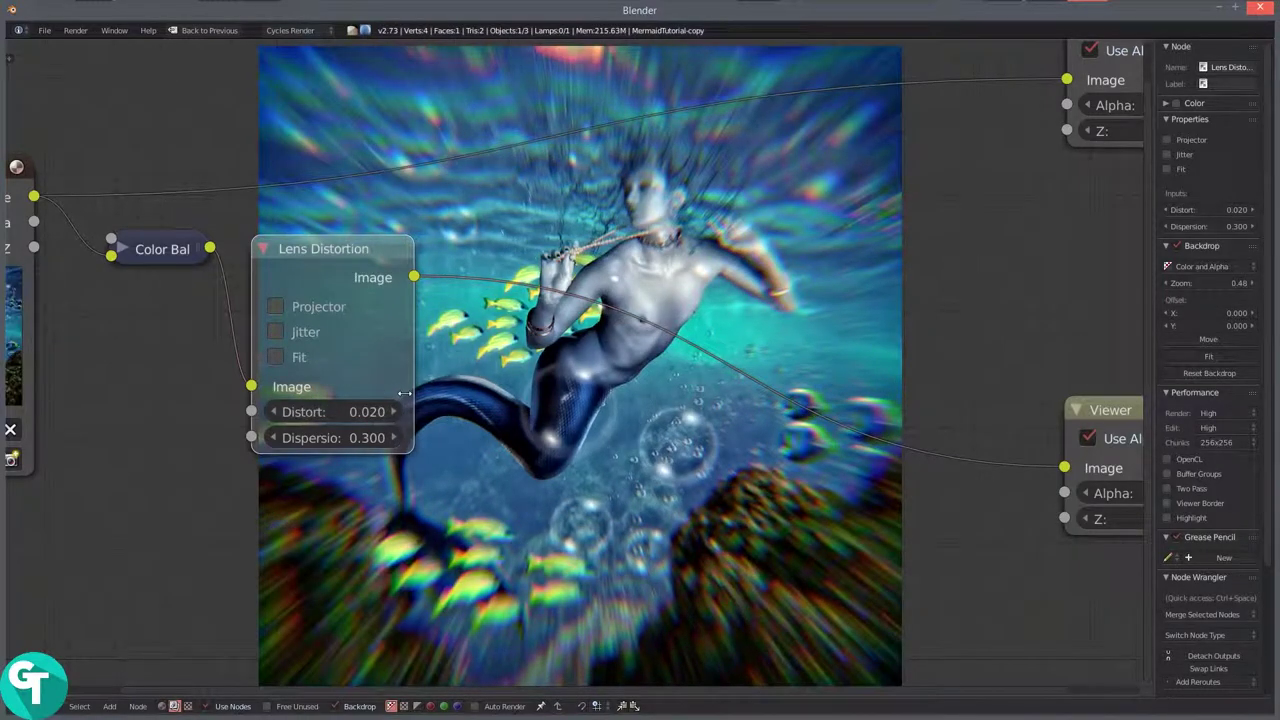
# Try weaker dispersion values of 0.1, 0.05 and 0.03 on the Lens Distortion node.
pyautogui.click(346, 437)
pyautogui.write('0.1')
pyautogui.press('Return')
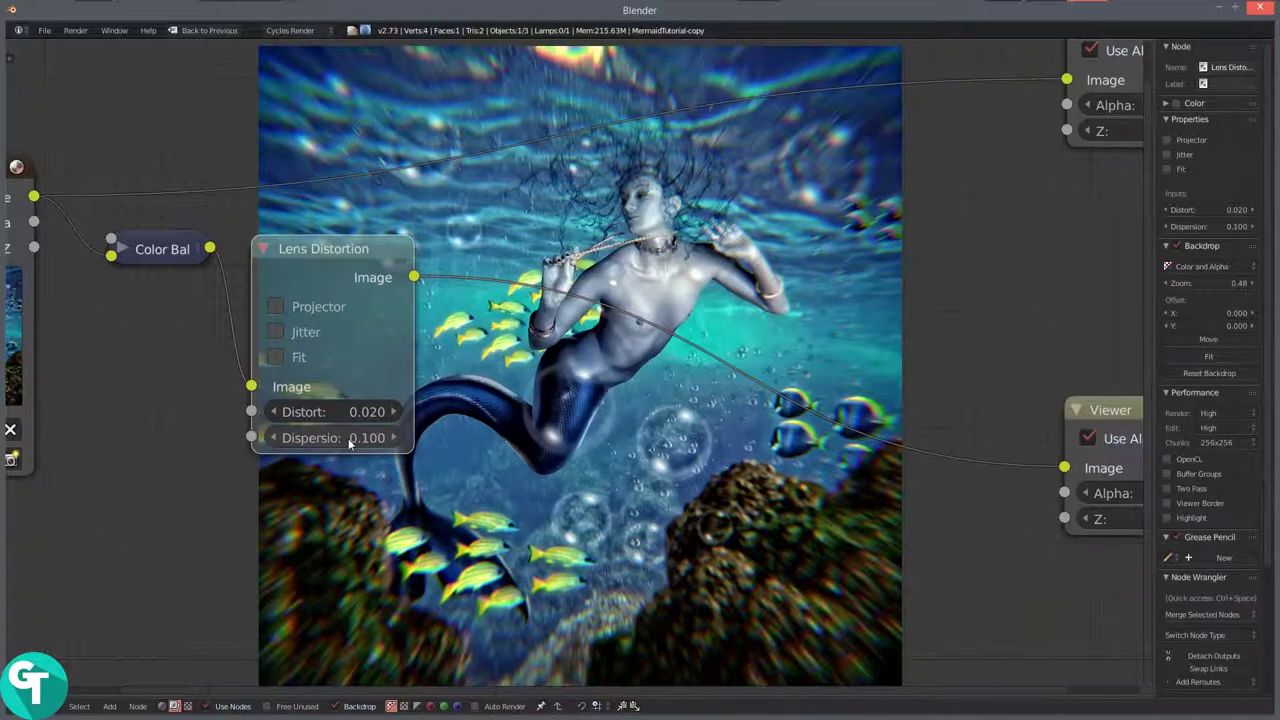
pyautogui.click(348, 436)
pyautogui.write('0.05')
pyautogui.press('Return')
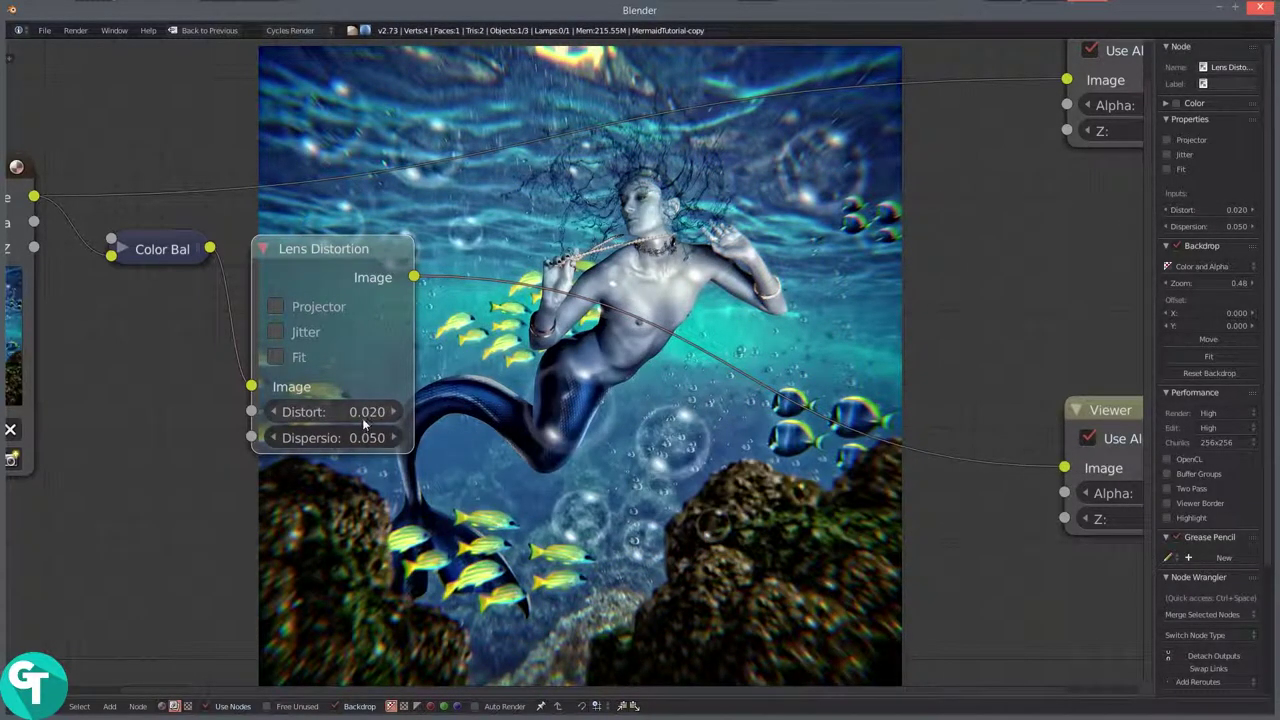
pyautogui.click(364, 436)
pyautogui.write('0.03')
pyautogui.press('Return')
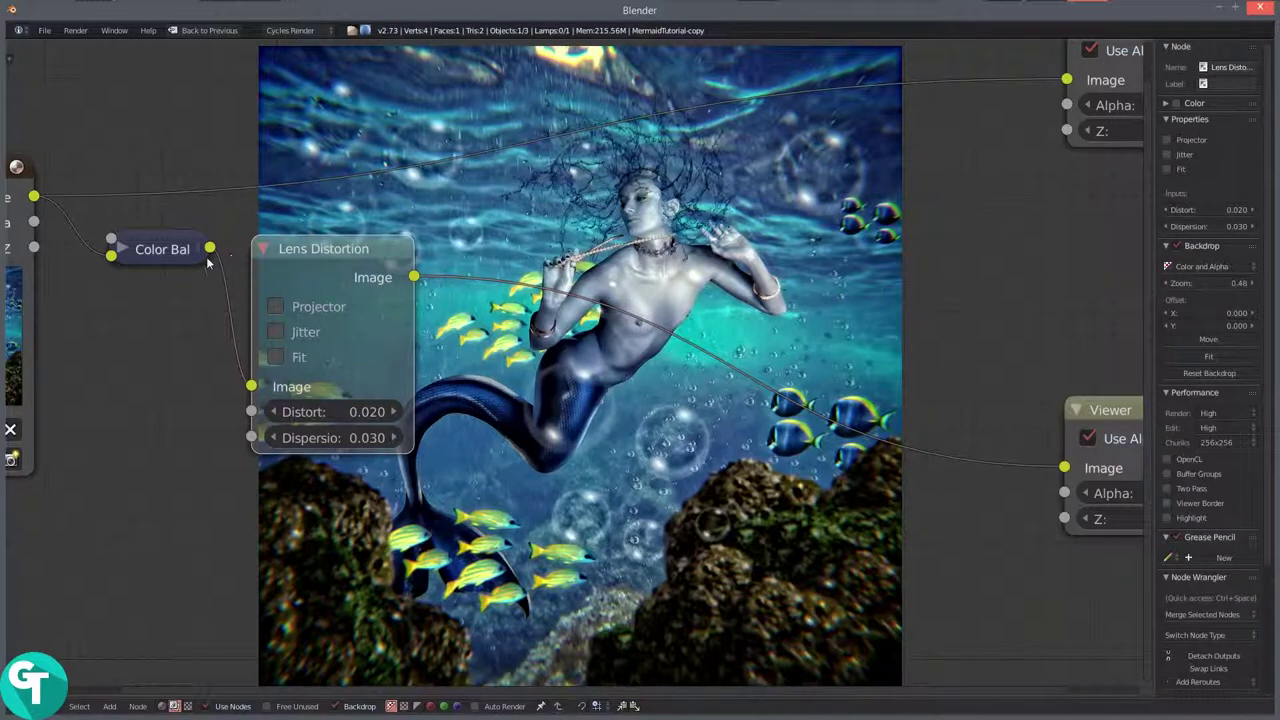
# Move the Color Balance and Lens Distortion nodes farther off the backdrop image.
pyautogui.moveTo(172, 252); pyautogui.dragTo(152, 250)
pyautogui.moveTo(283, 264); pyautogui.dragTo(228, 334)
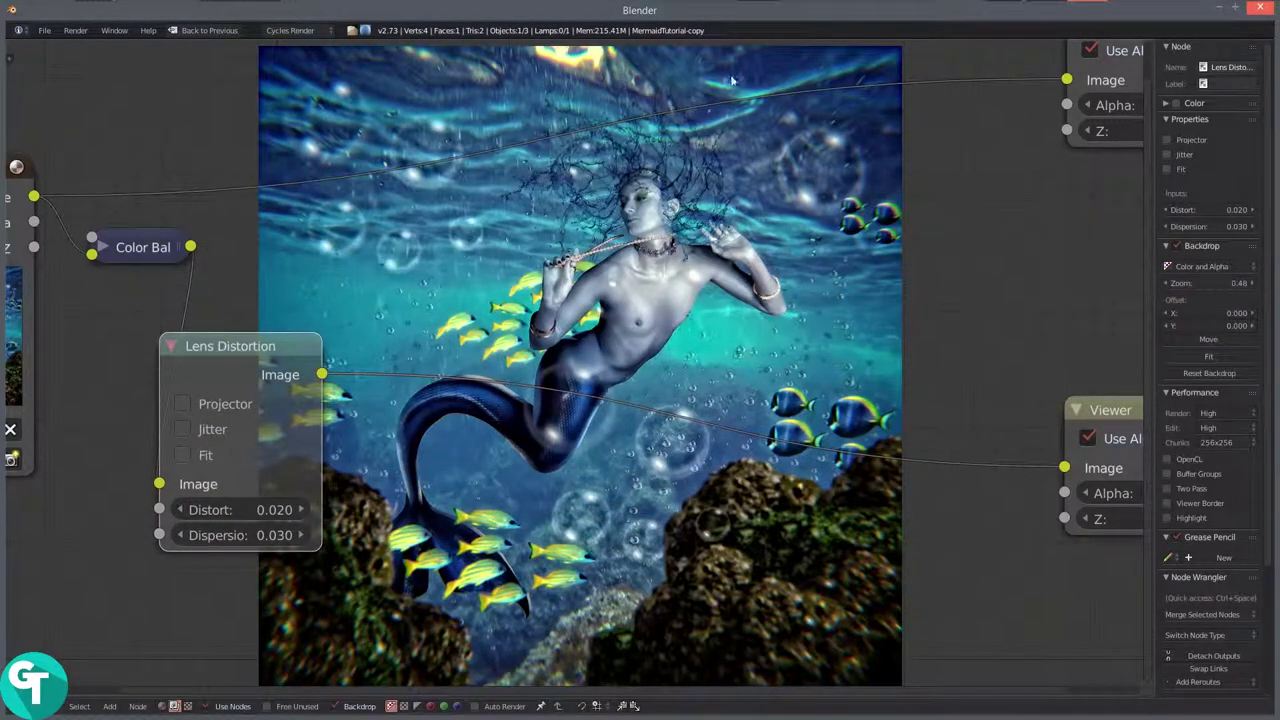
# Try distortion values of 0.01 and 0.03 on the Lens Distortion node.
pyautogui.click(239, 509)
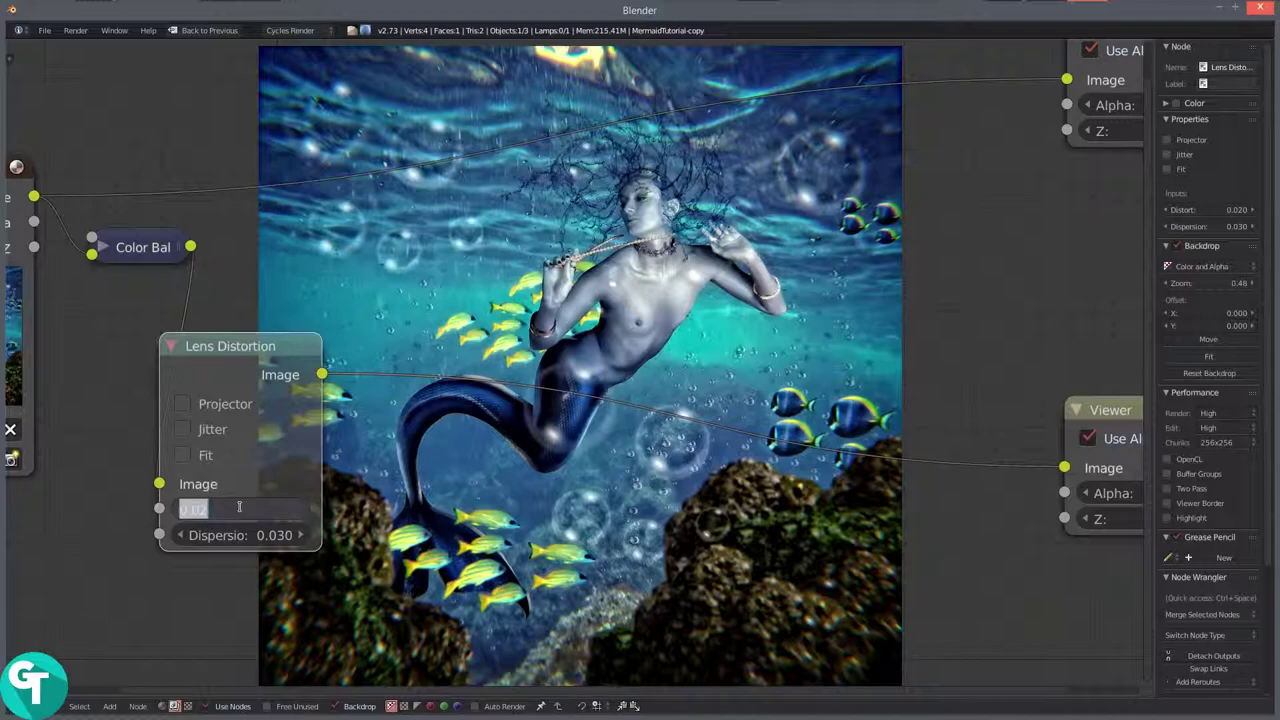
pyautogui.write('0.01')
pyautogui.press('Return')
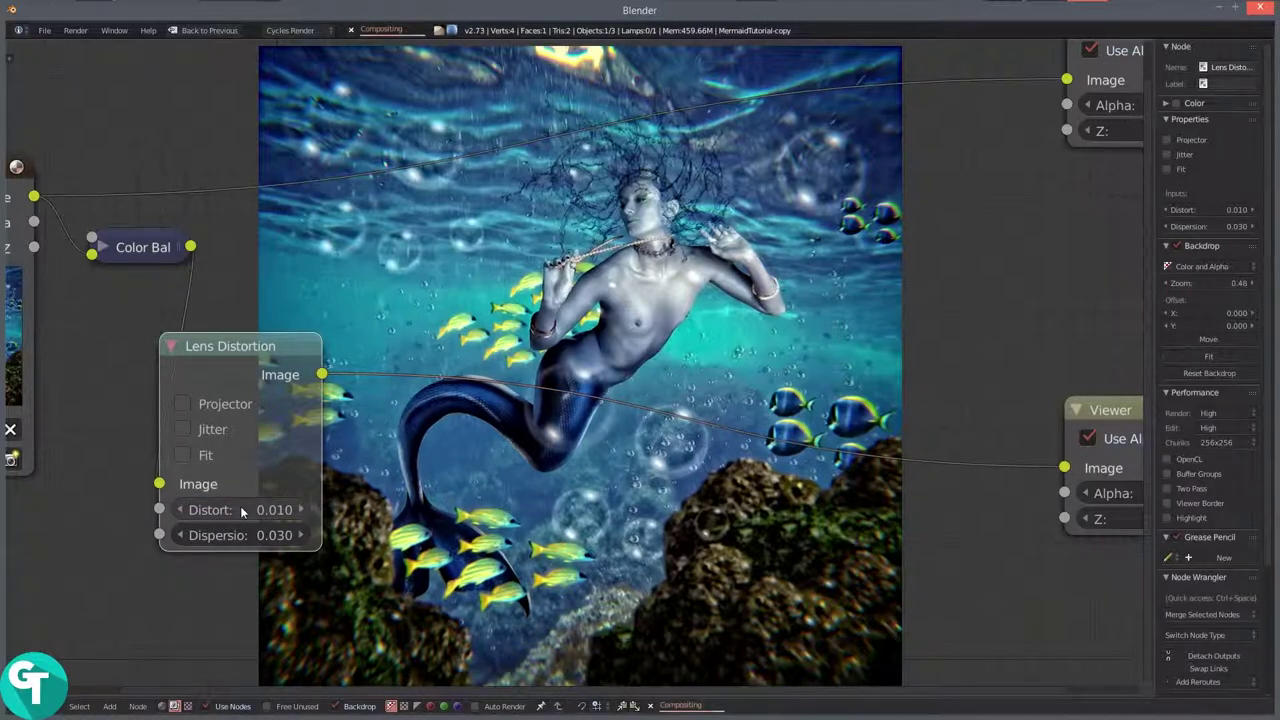
pyautogui.click(240, 507)
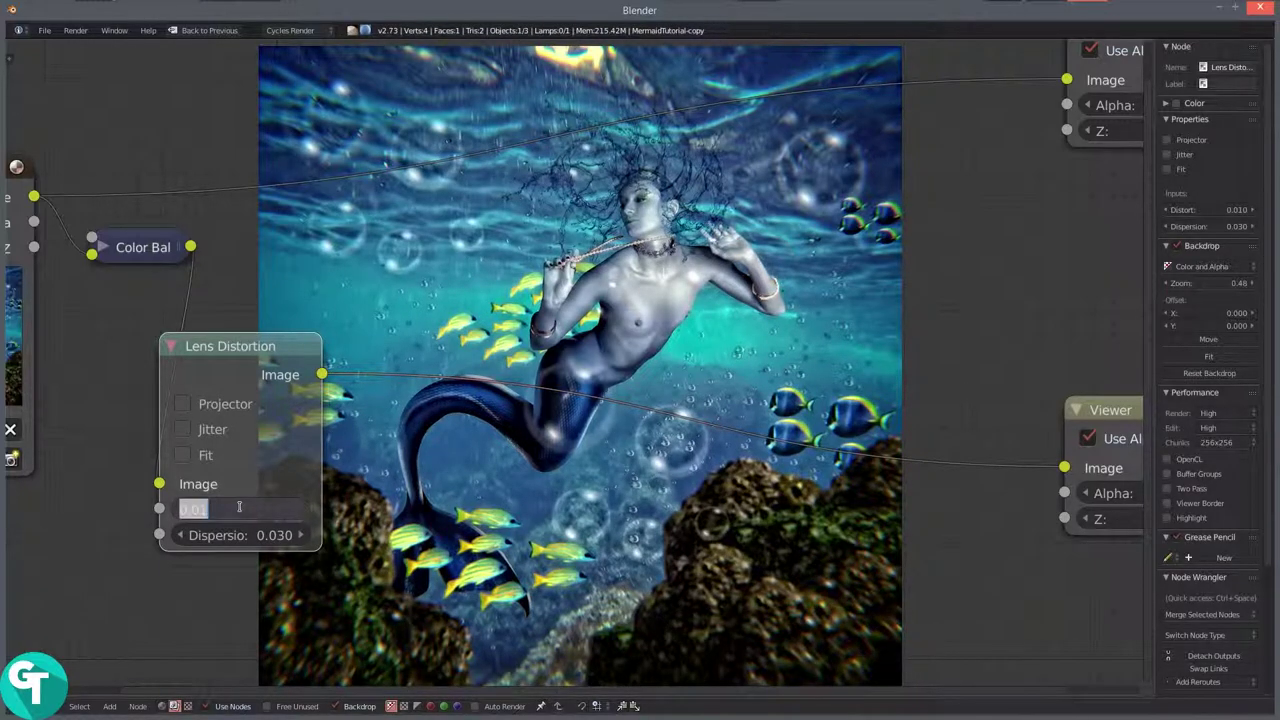
pyautogui.write('.03')
pyautogui.press('Return')
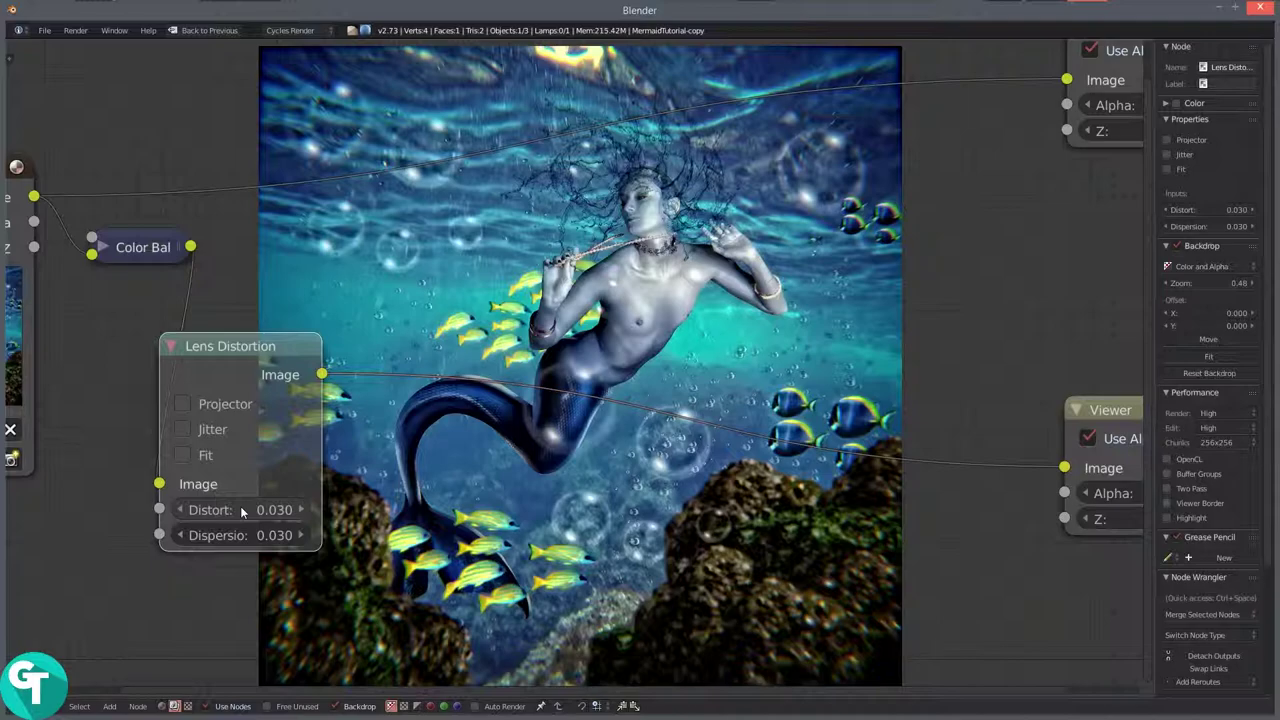
# Set the Lens Distortion node's distortion to 0.02.
pyautogui.click(240, 506)
pyautogui.write('.032')
pyautogui.press('BackSpace')
pyautogui.press('BackSpace')
pyautogui.write('2')
pyautogui.press('Return')
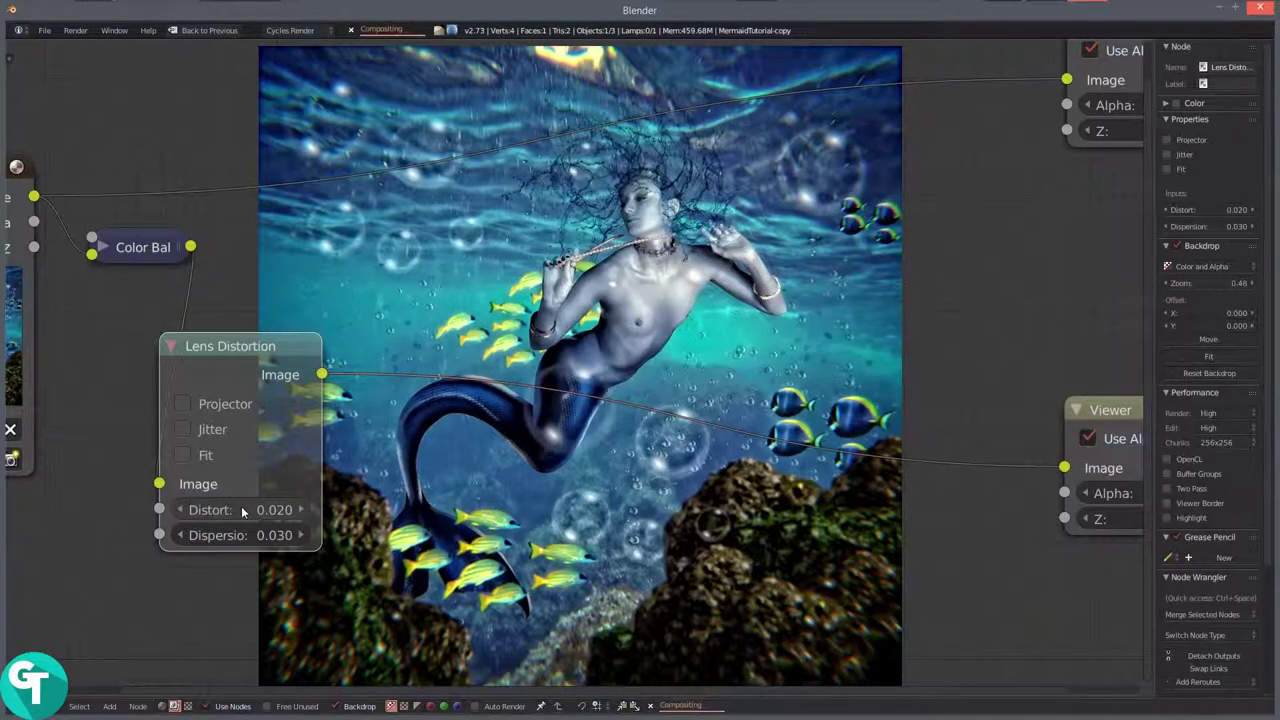
# Set the Lens Distortion node's dispersion to 0.04 and collapse the node beside Color Balance.
pyautogui.click(248, 536)
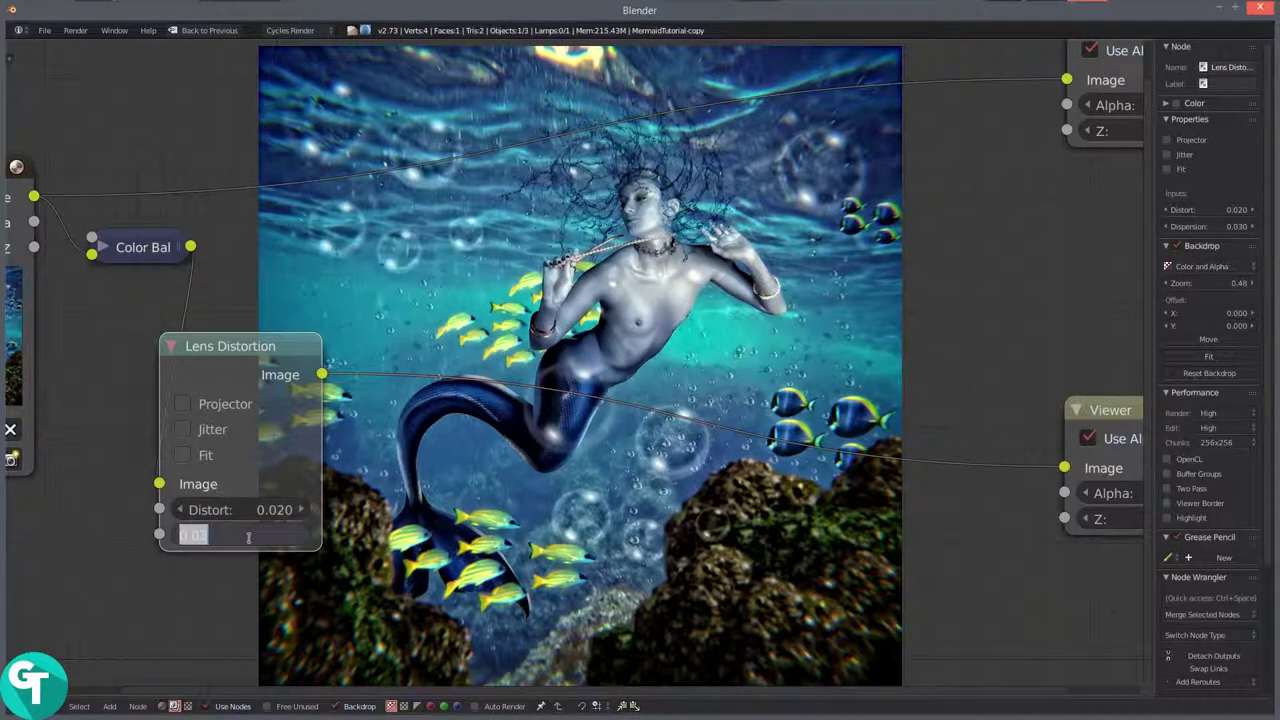
pyautogui.write('.04')
pyautogui.press('Return')
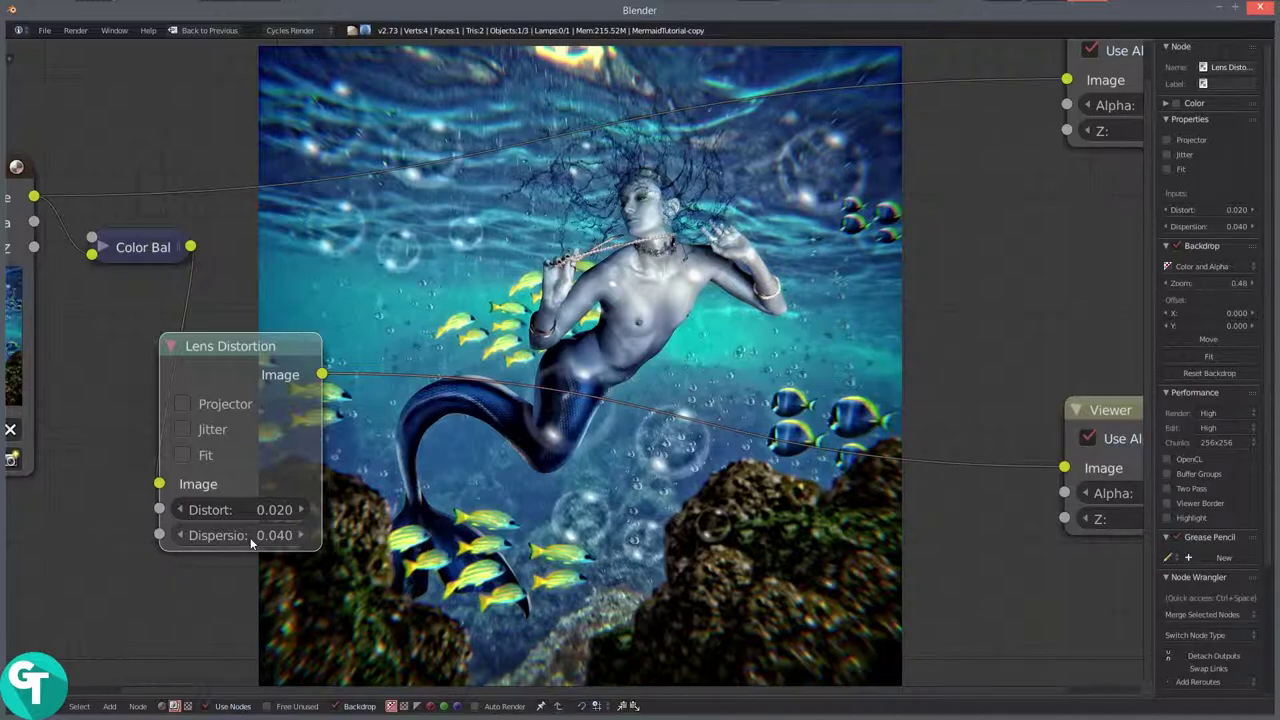
pyautogui.moveTo(240, 347); pyautogui.dragTo(281, 254)
pyautogui.click(307, 259)
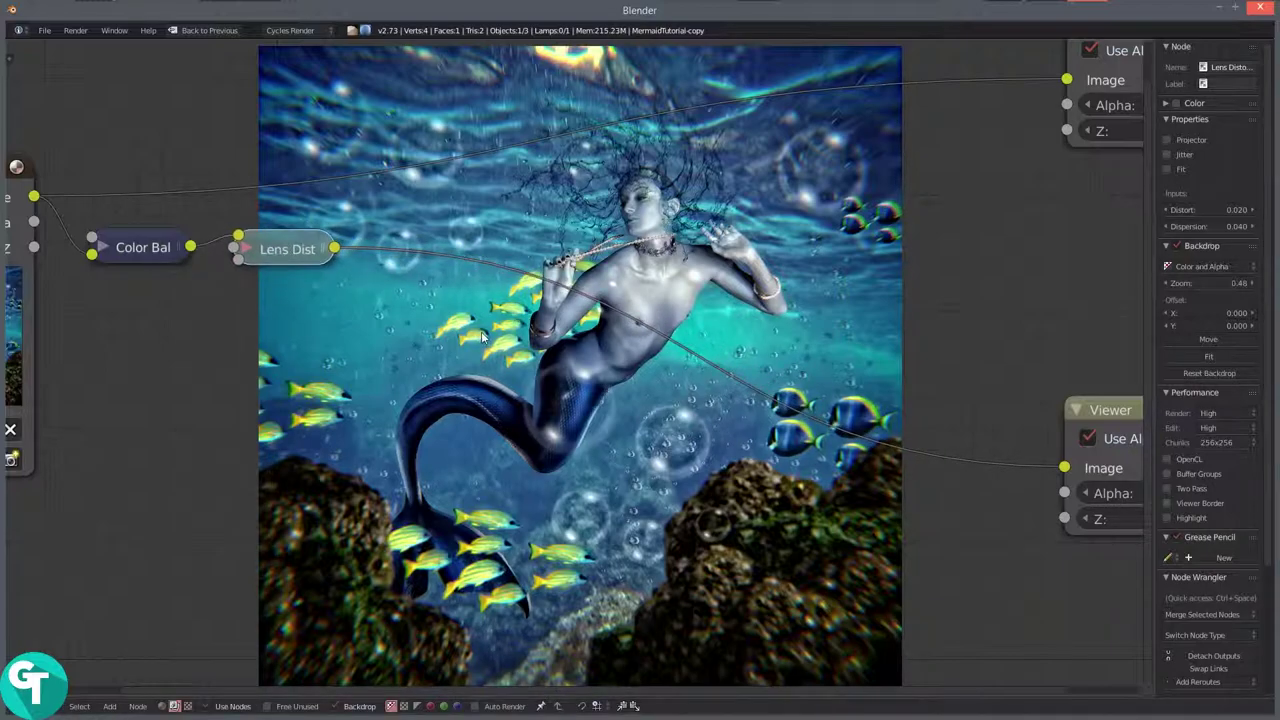
# Add a Bright/Contrast node to the compositing node tree.
pyautogui.hotkey('shift', 'a')
pyautogui.moveTo(468, 282)
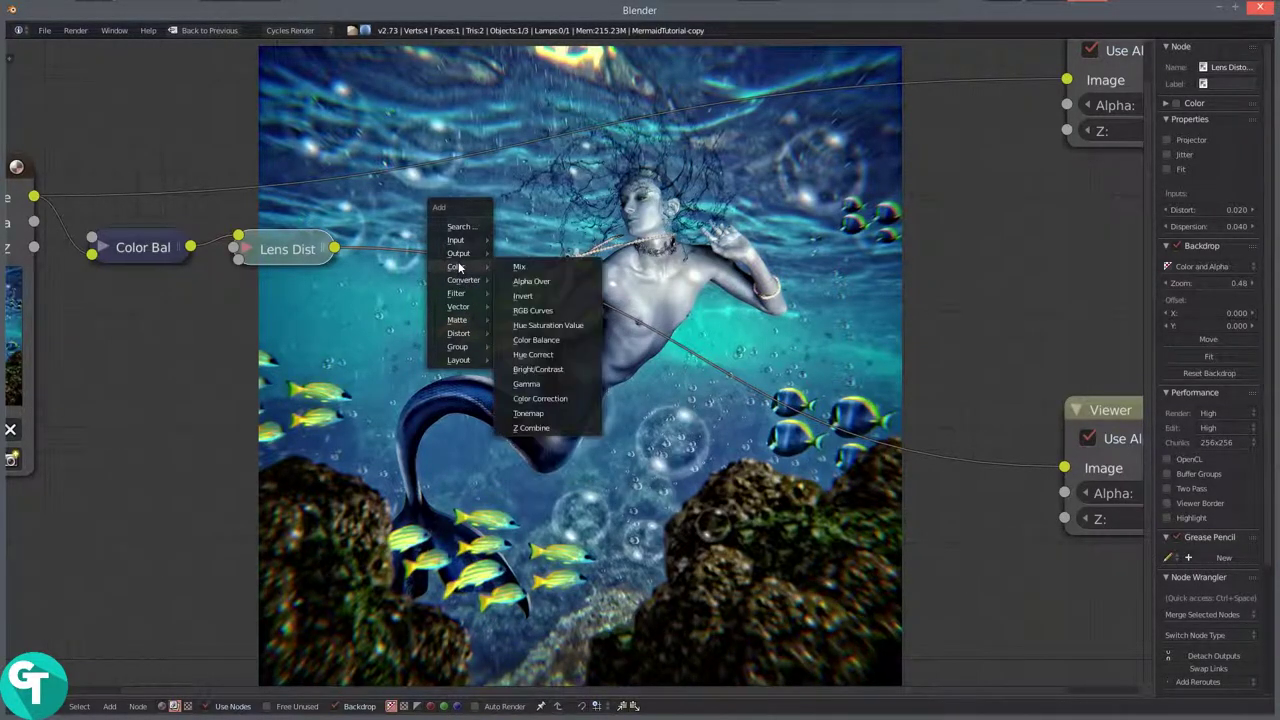
pyautogui.click(550, 367)
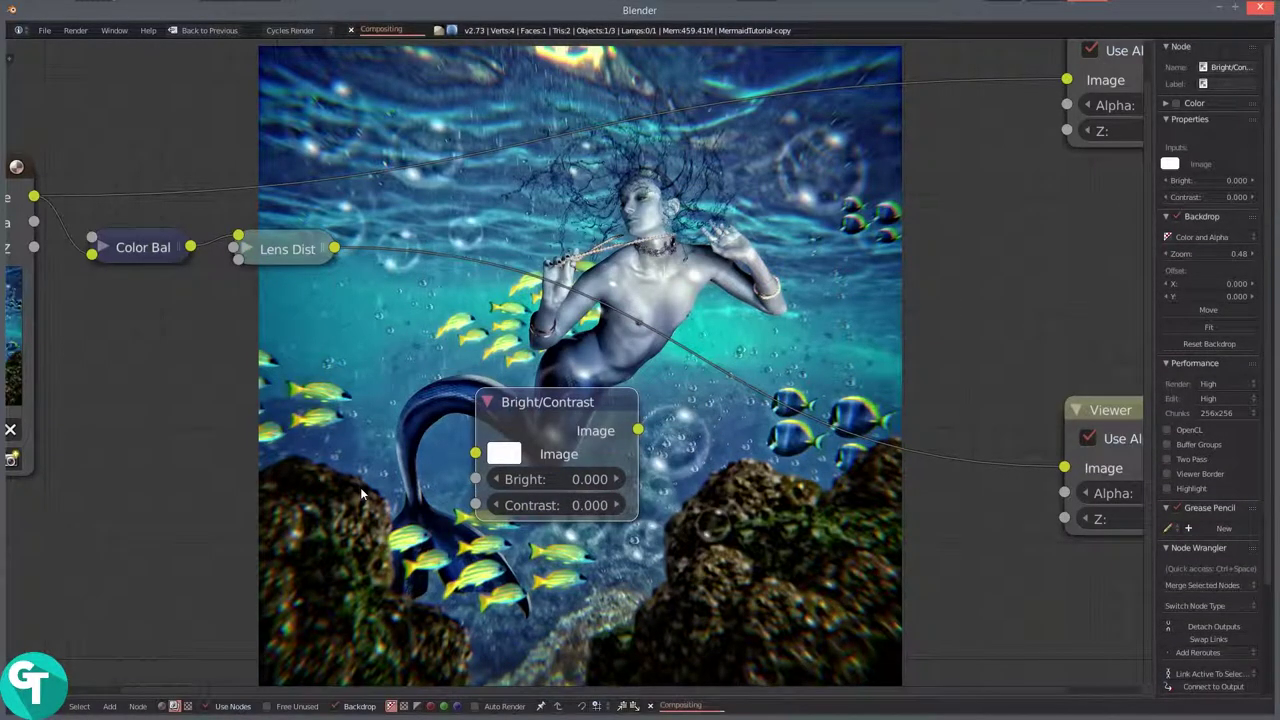
# Add a Gamma node beside the Bright/Contrast node.
pyautogui.hotkey('shift', 'a')
pyautogui.moveTo(360, 487)
pyautogui.click(410, 603)
# Try a Hue Correct node in the compositing tree and delete it again.
pyautogui.hotkey('shift', 'a')
pyautogui.moveTo(192, 446)
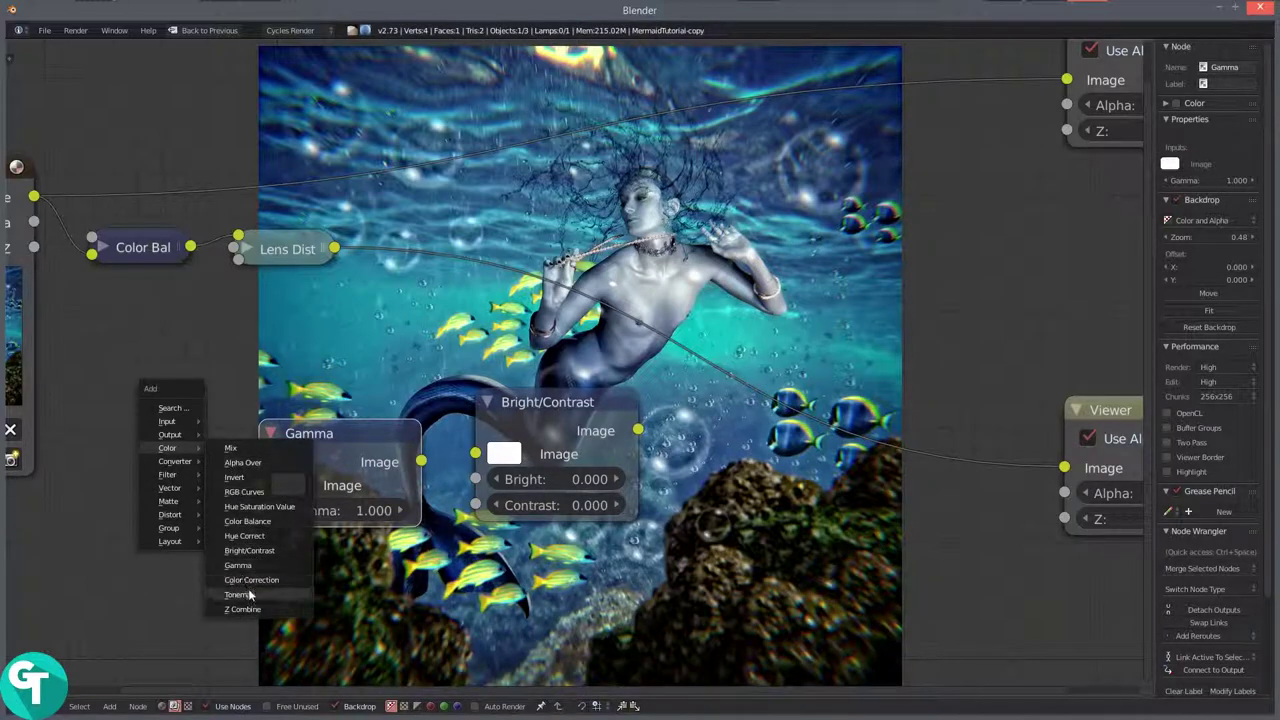
pyautogui.click(262, 536)
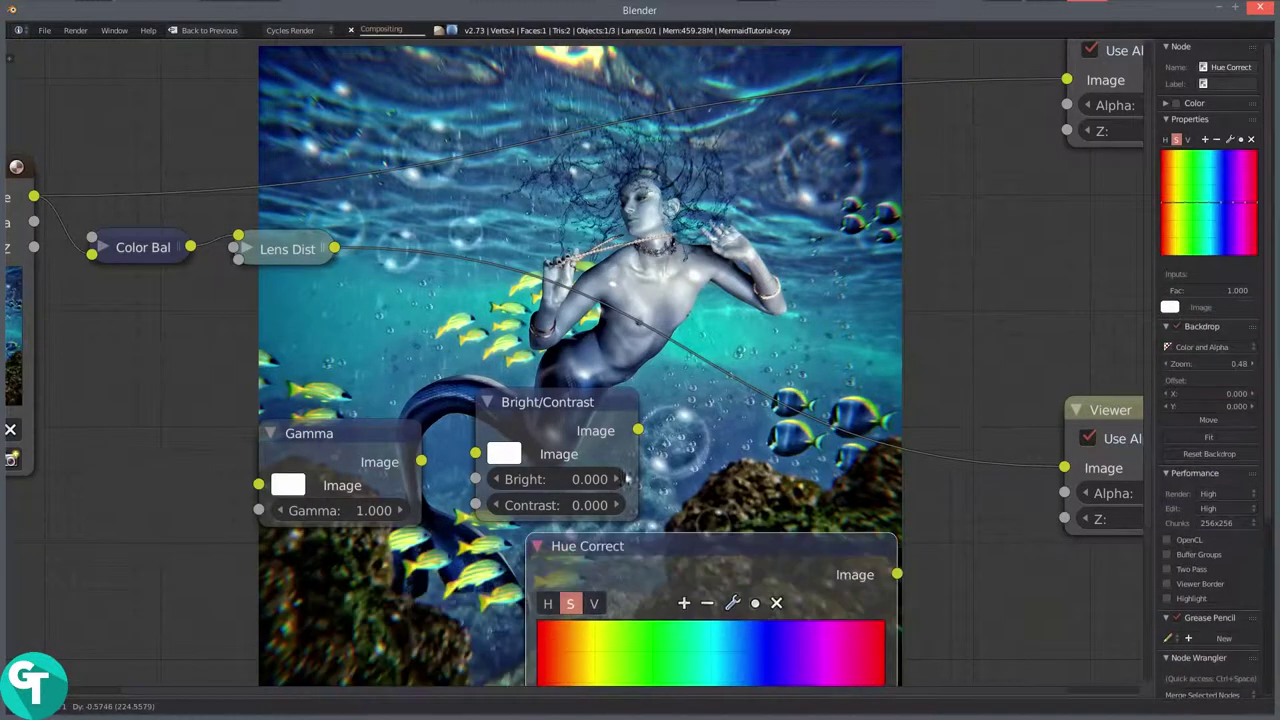
pyautogui.click(683, 494)
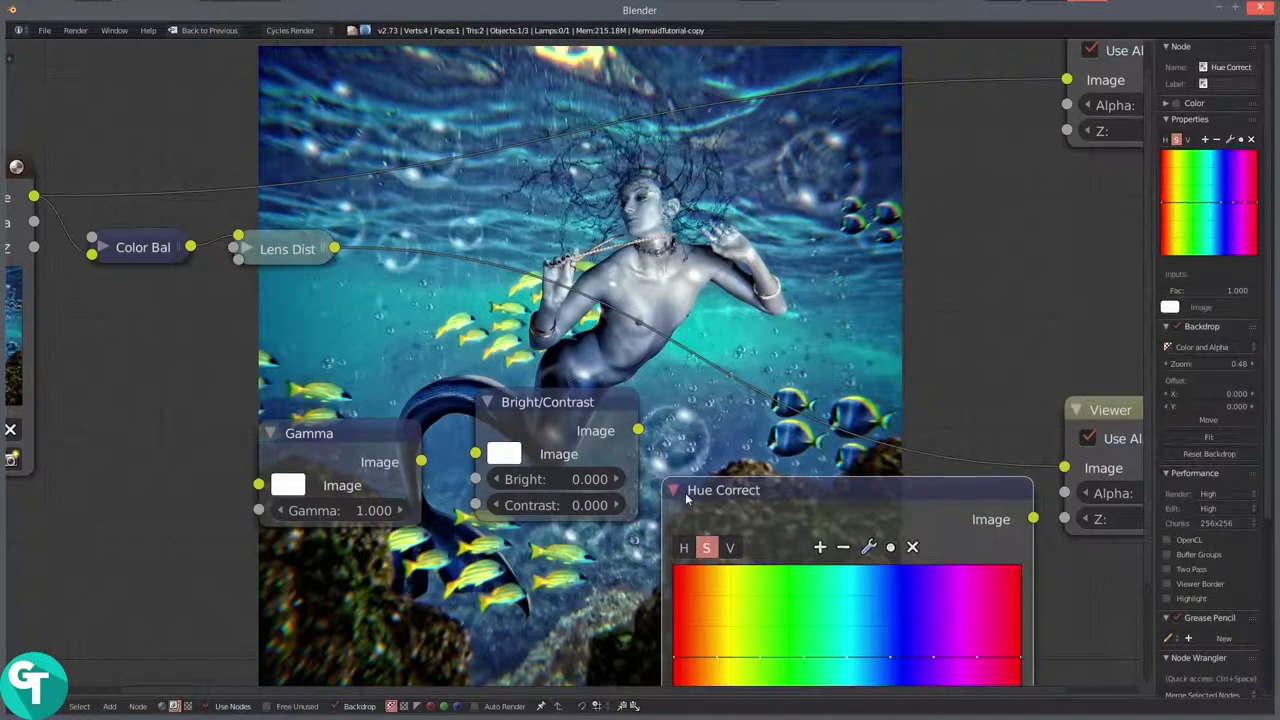
pyautogui.press('x')
# Add a Hue Saturation Value node between Lens Distortion and Viewer, with hue 0.491 and value 1.018.
pyautogui.hotkey('shift', 'a')
pyautogui.moveTo(685, 494)
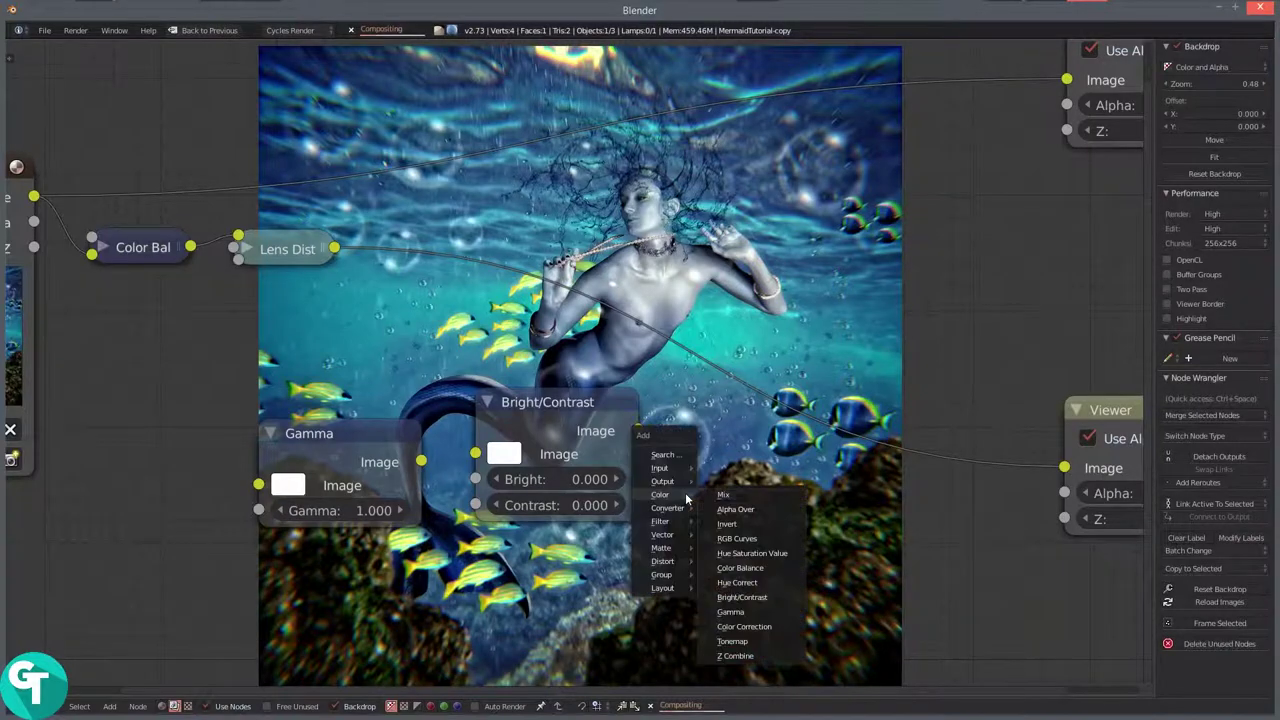
pyautogui.click(767, 554)
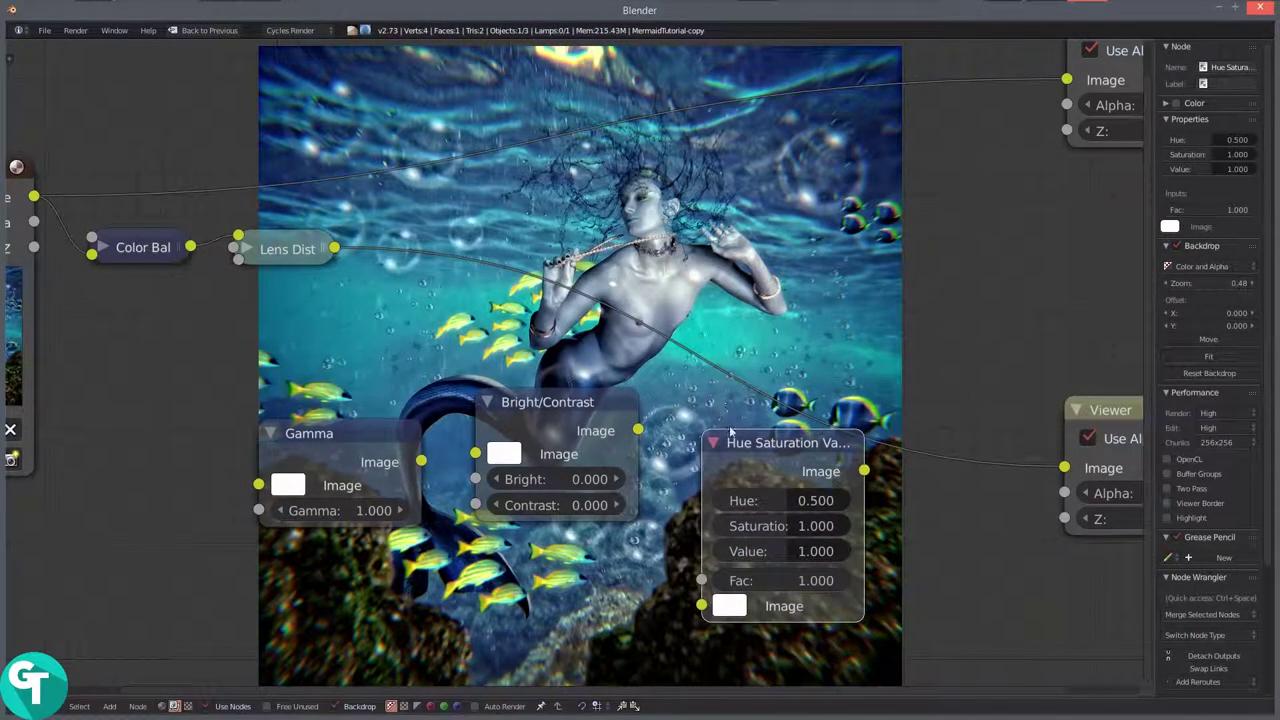
pyautogui.click(768, 388)
pyautogui.moveTo(571, 404); pyautogui.dragTo(934, 555)
pyautogui.moveTo(812, 386); pyautogui.dragTo(681, 340)
pyautogui.moveTo(914, 552); pyautogui.dragTo(861, 495)
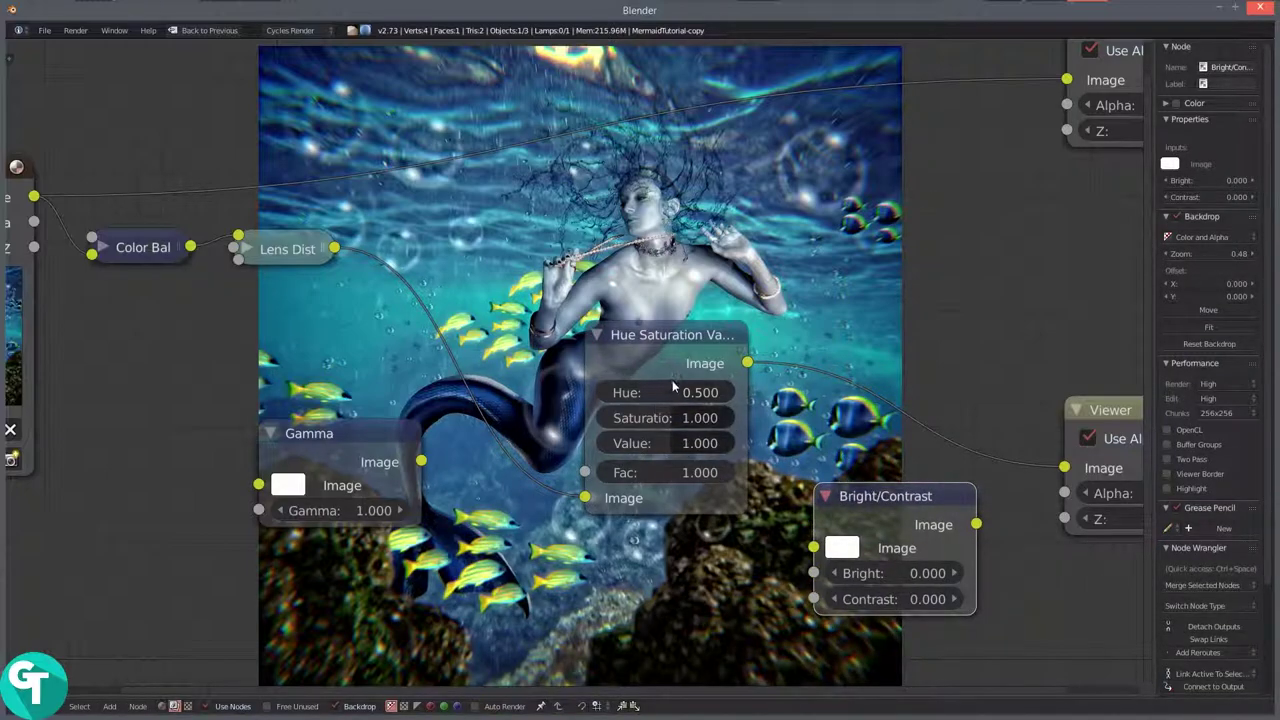
pyautogui.moveTo(676, 394)
pyautogui.mouseDown()
pyautogui.moveTo(690, 394)
pyautogui.moveTo(671, 394)
pyautogui.mouseUp()
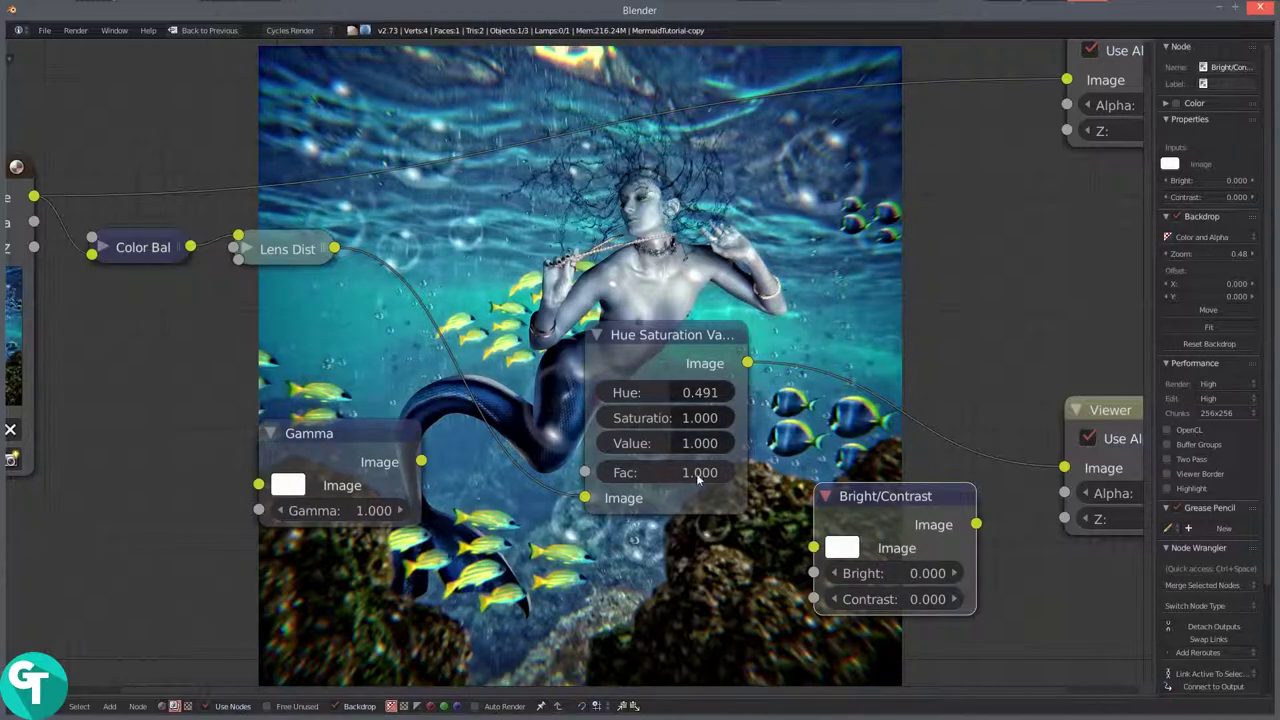
pyautogui.moveTo(670, 441); pyautogui.dragTo(672, 442)
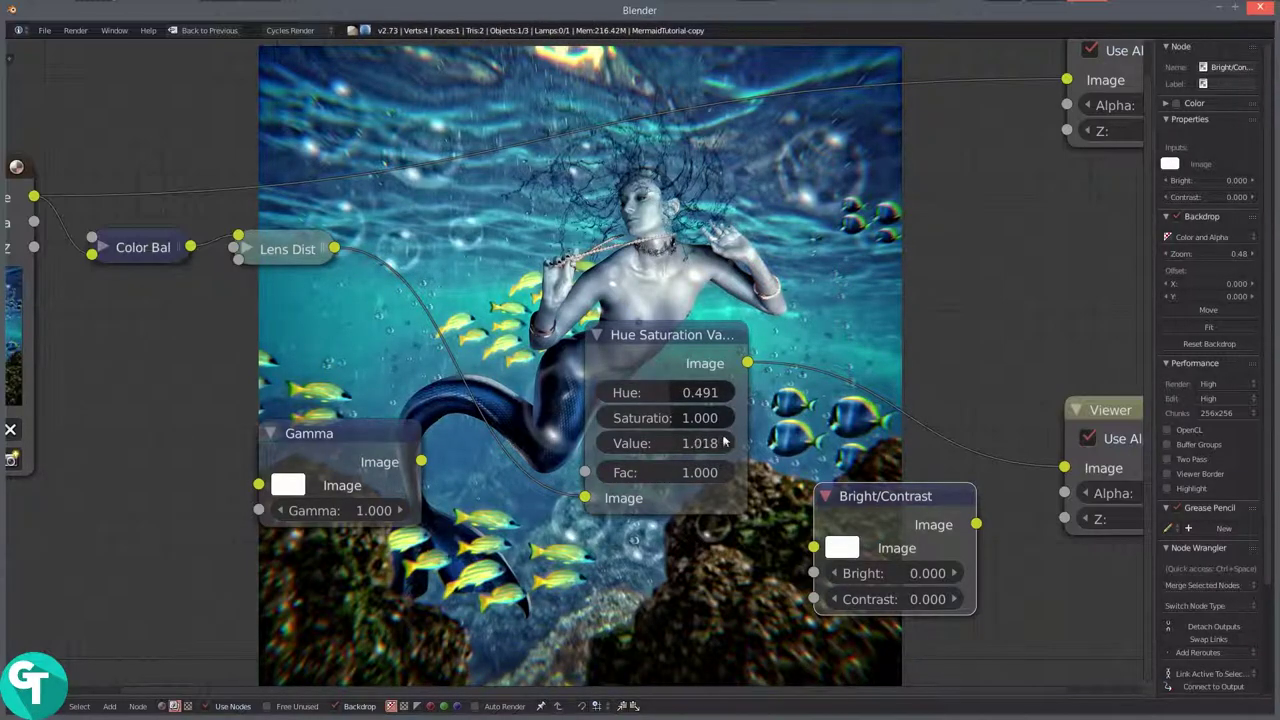
# Insert the Bright/Contrast node between Hue Saturation Value and Viewer, with bright -0.1 and contrast 0.1.
pyautogui.moveTo(893, 500); pyautogui.dragTo(882, 396)
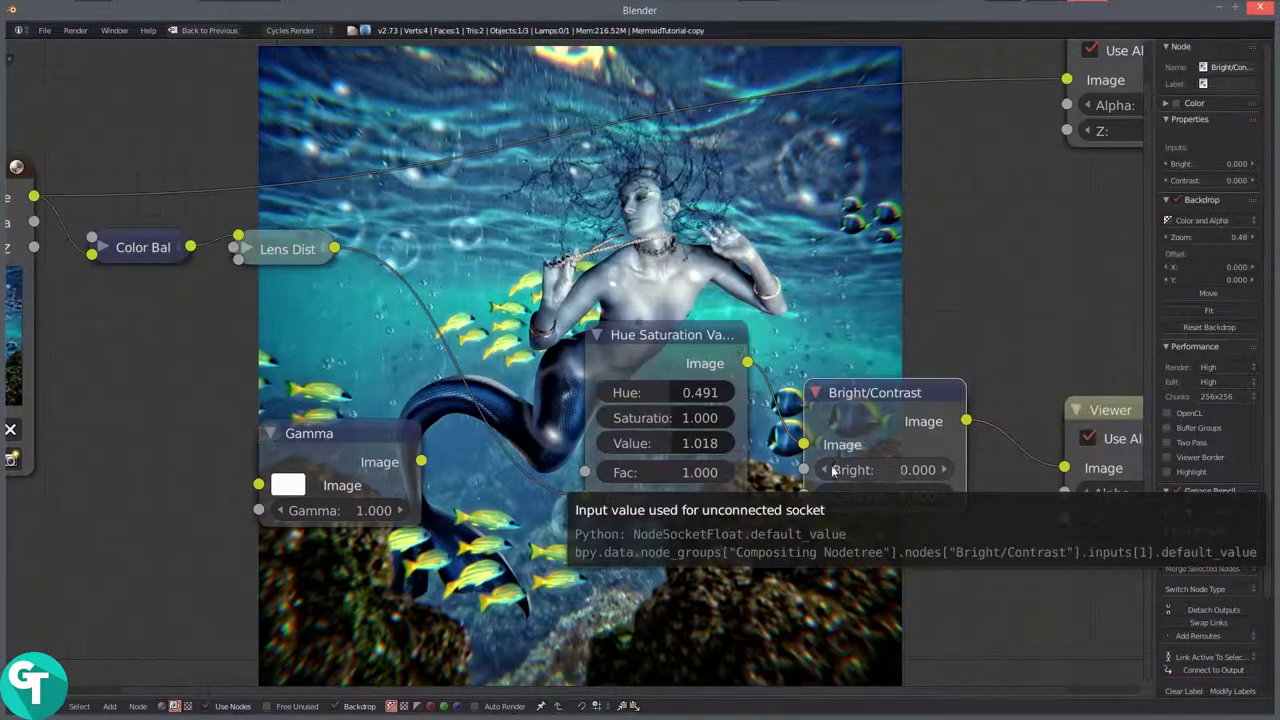
pyautogui.click(825, 470)
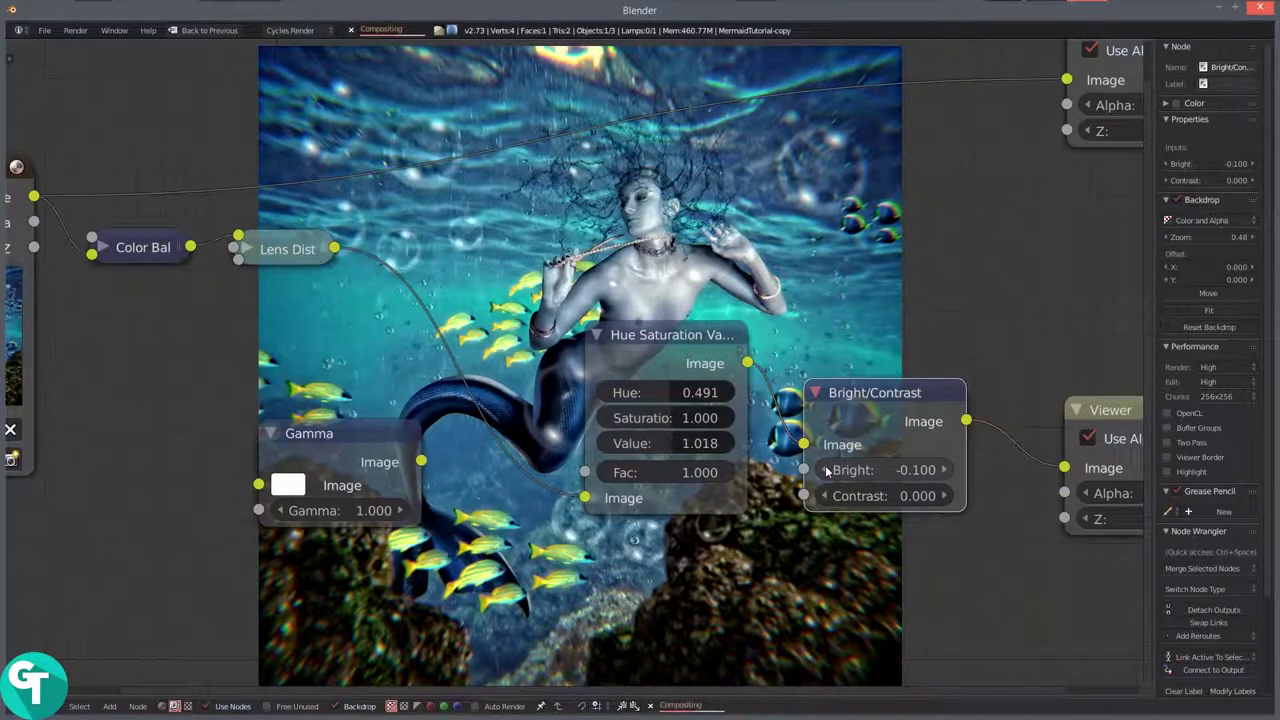
pyautogui.click(950, 495)
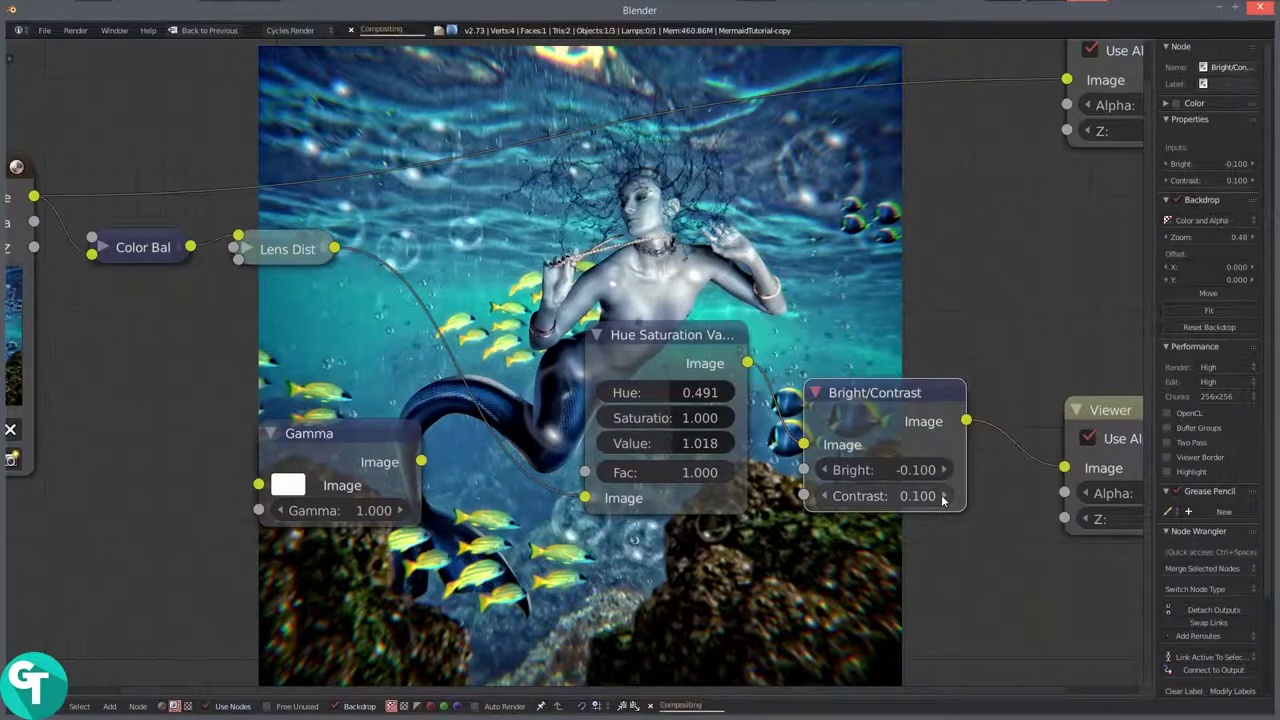
pyautogui.moveTo(650, 334); pyautogui.dragTo(597, 296)
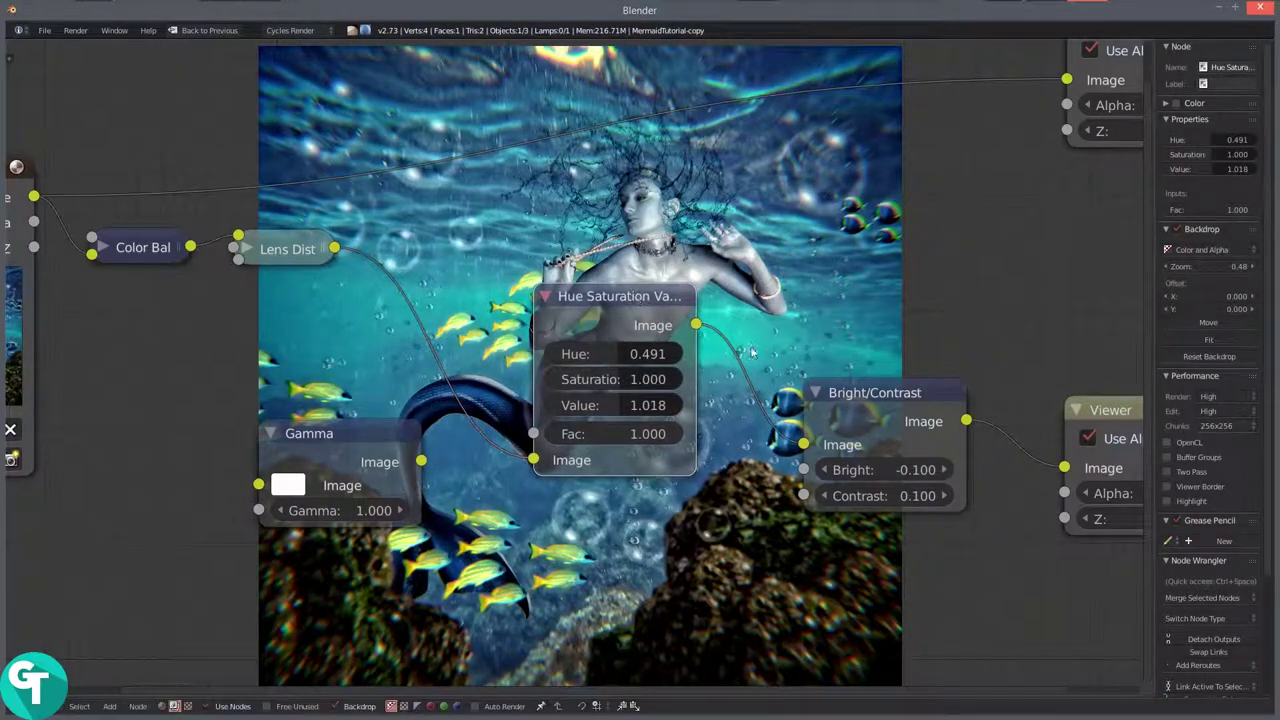
pyautogui.moveTo(884, 412); pyautogui.dragTo(818, 319)
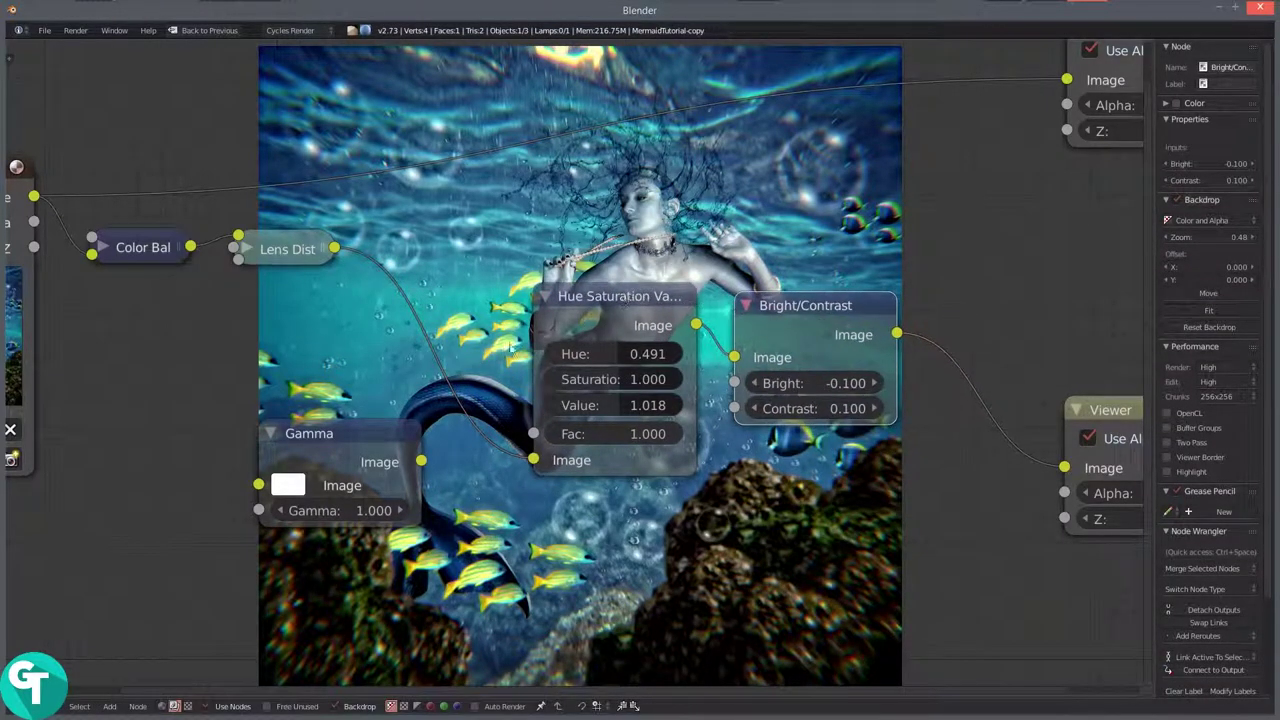
# Insert the Gamma node between Lens Distortion and Hue Saturation Value and try gamma values of 0.5, 2 and 1.2.
pyautogui.moveTo(373, 425); pyautogui.dragTo(419, 332)
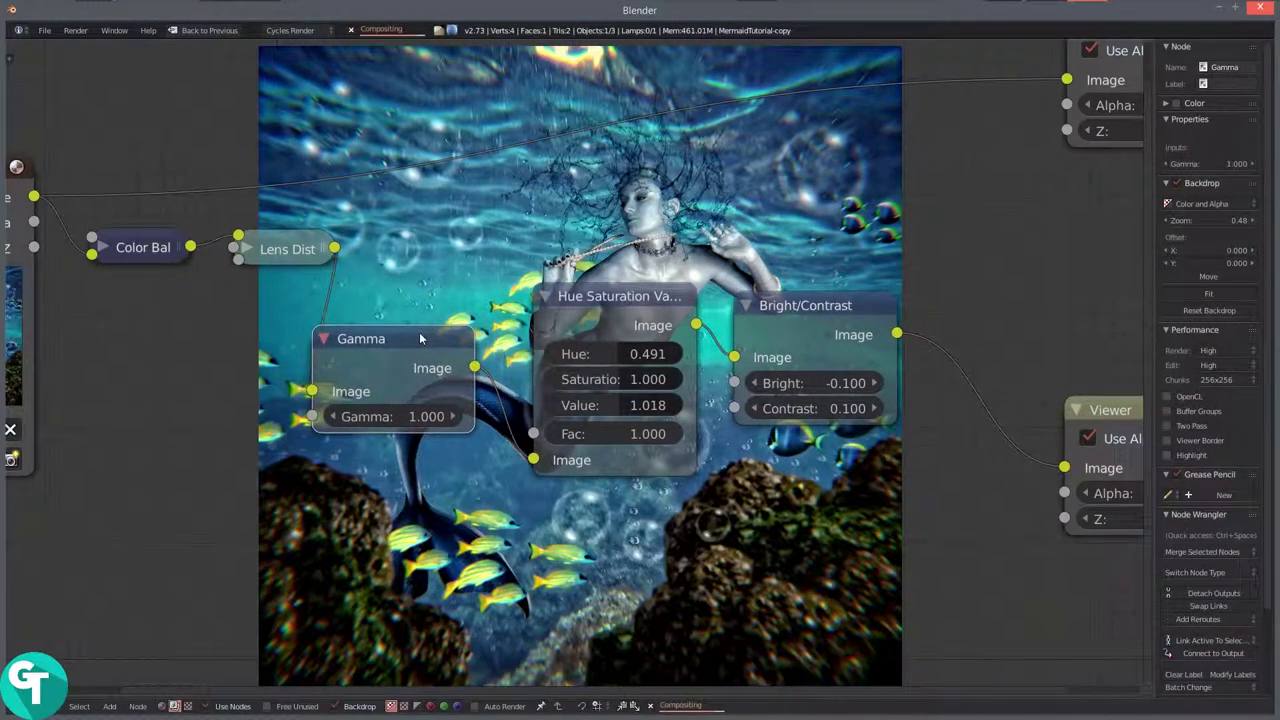
pyautogui.click(393, 416)
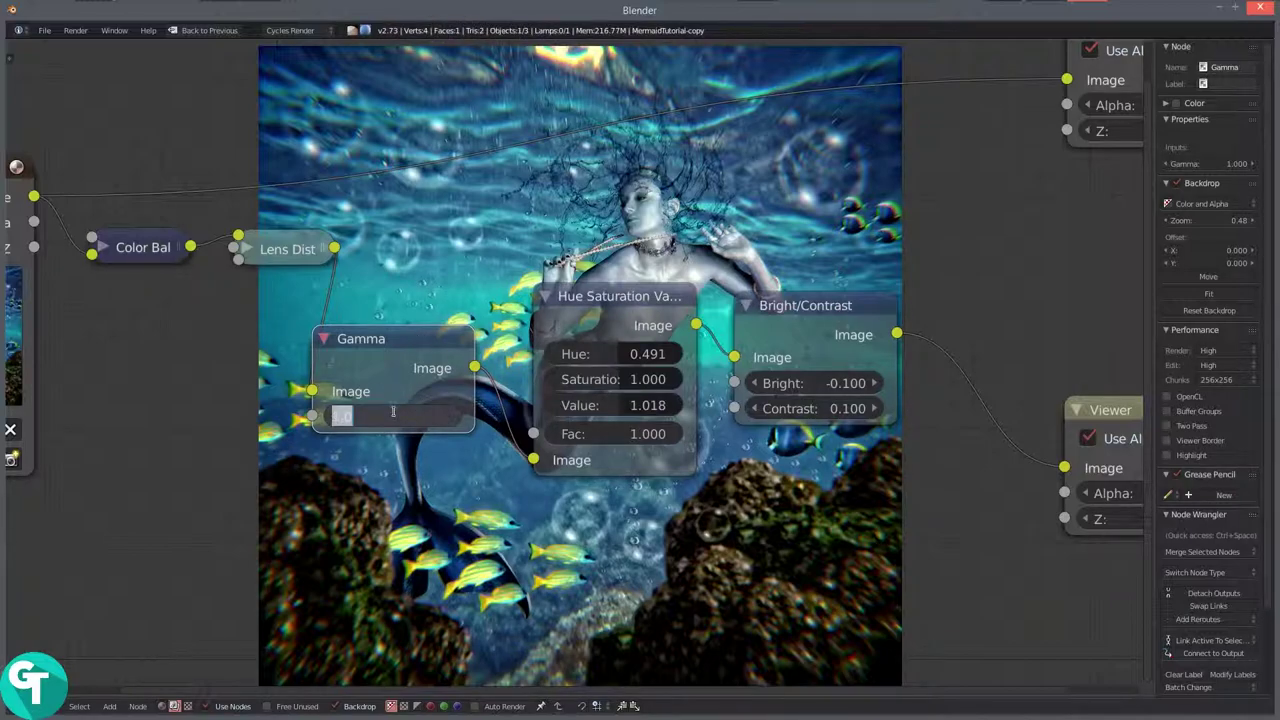
pyautogui.write('0.5')
pyautogui.press('Return')
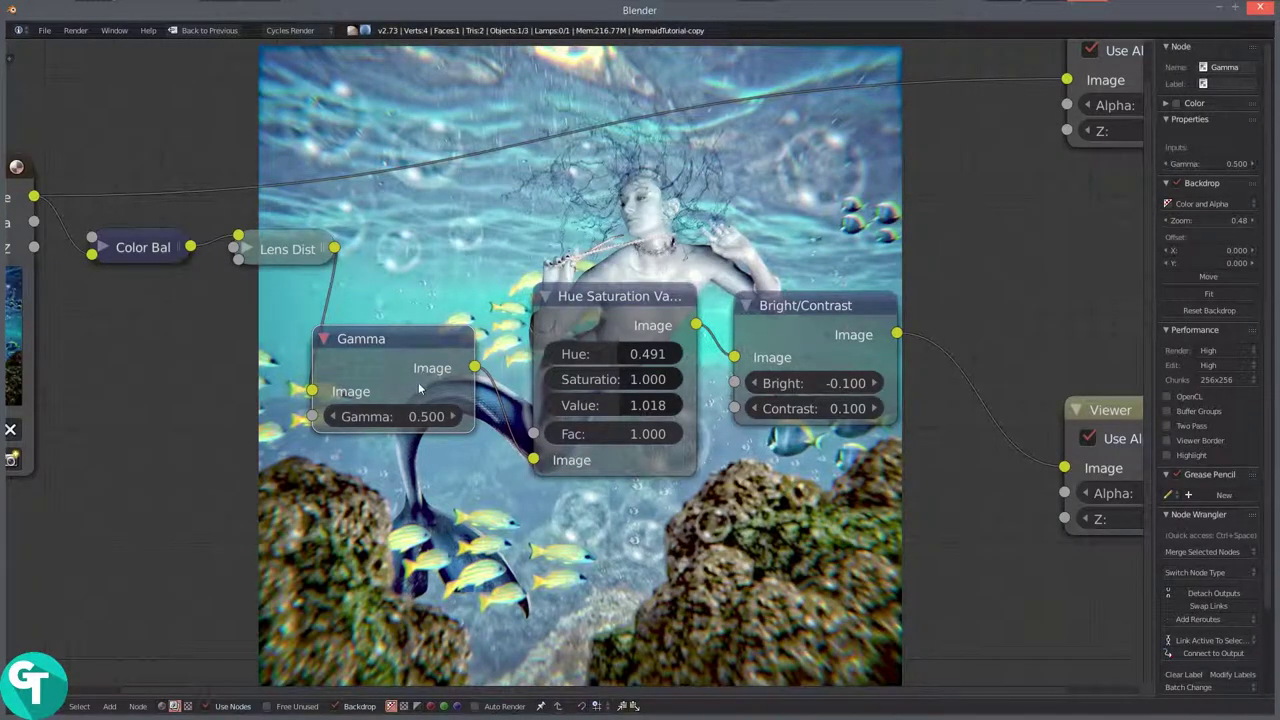
pyautogui.click(405, 413)
pyautogui.write('2')
pyautogui.press('Return')
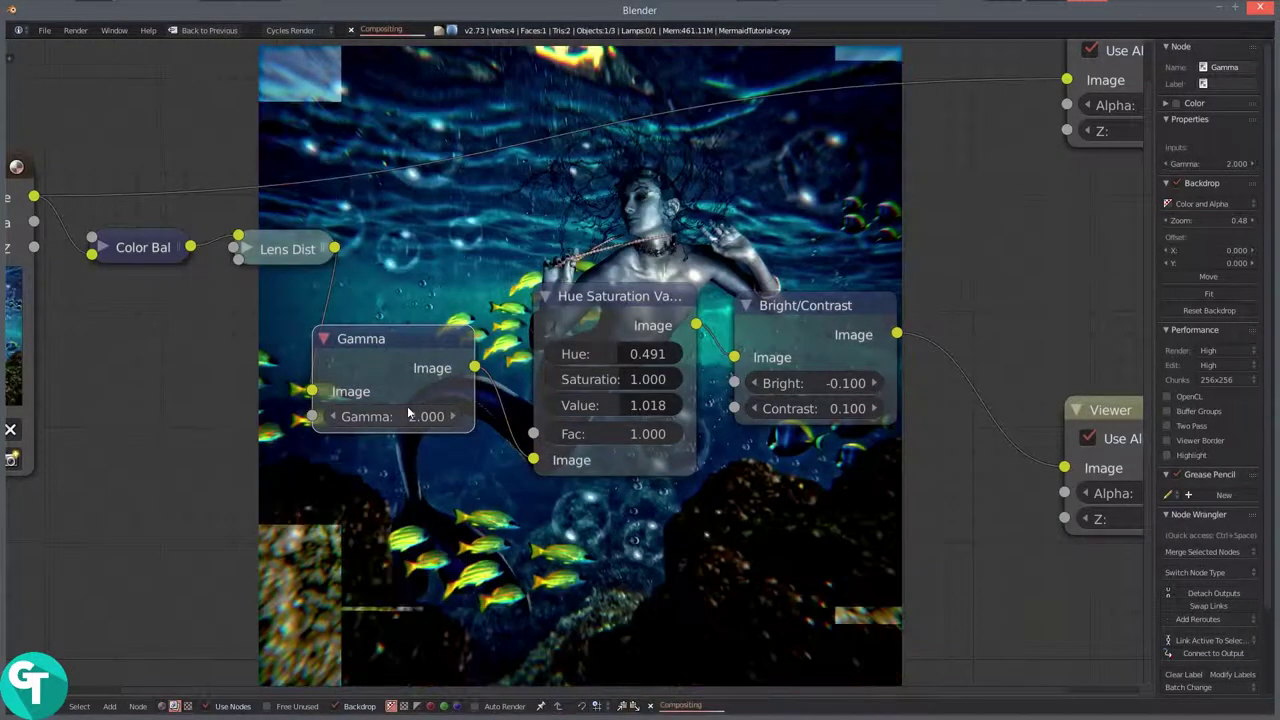
pyautogui.click(408, 414)
pyautogui.write('1.2')
pyautogui.press('Return')
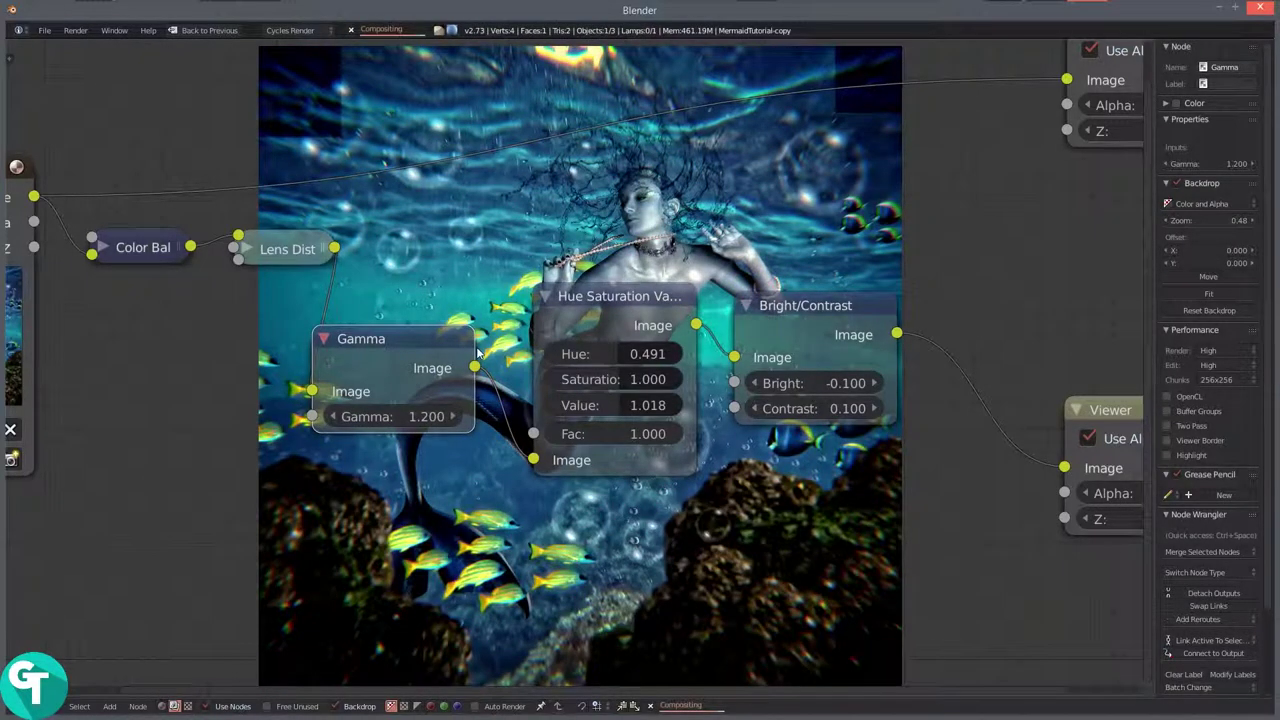
# Space out the nodes and delete the Gamma node while keeping Lens Distortion linked to Hue Saturation Value.
pyautogui.moveTo(839, 319); pyautogui.dragTo(888, 314)
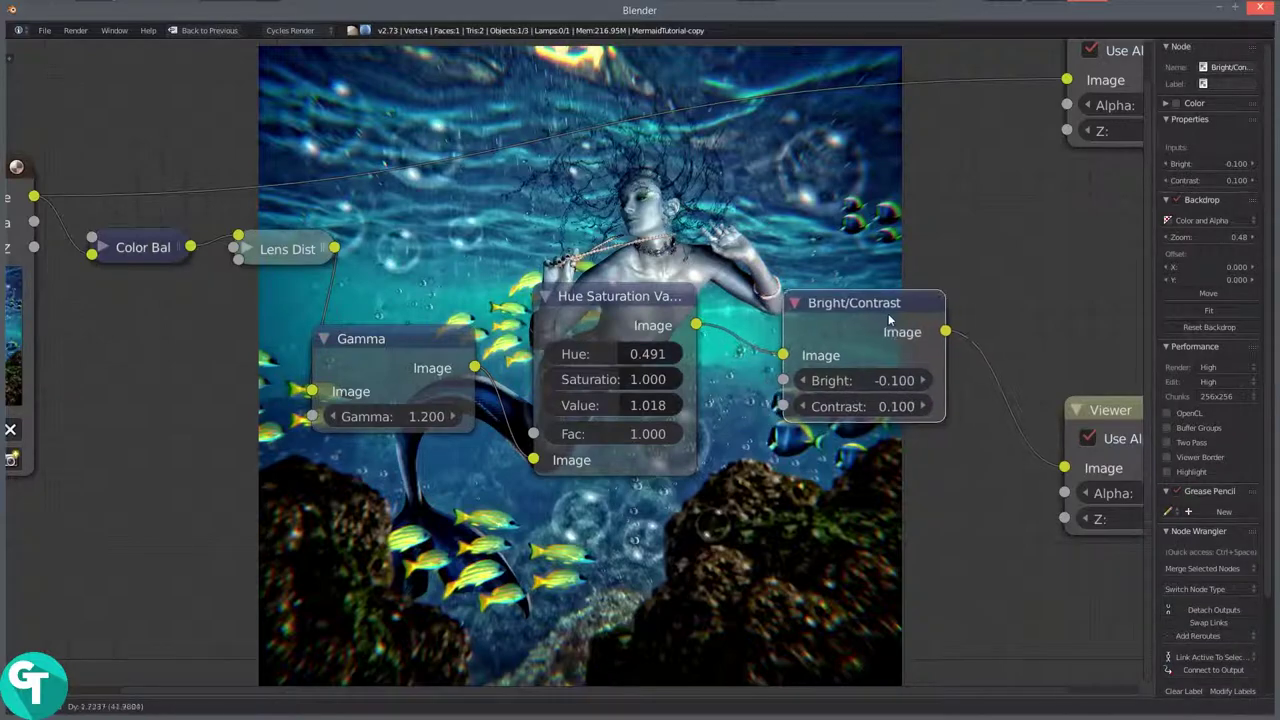
pyautogui.moveTo(628, 299); pyautogui.dragTo(685, 264)
pyautogui.click(427, 413)
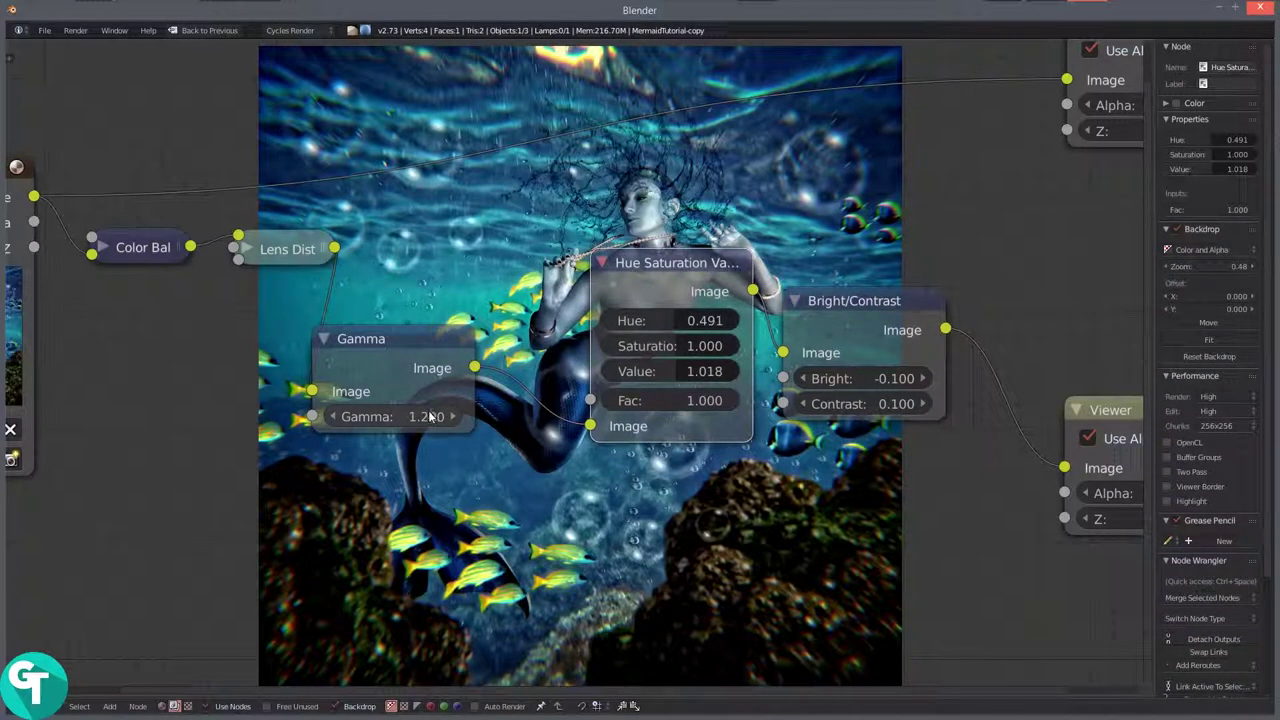
pyautogui.press('Return')
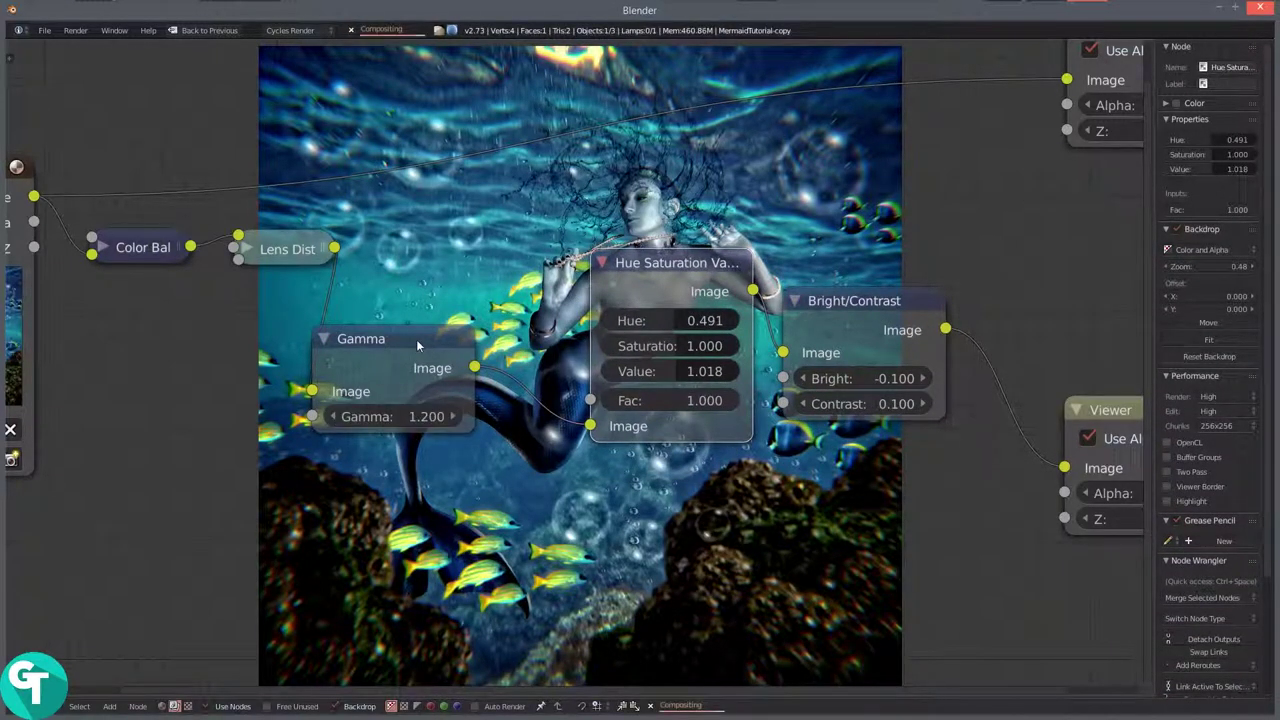
pyautogui.click(412, 339)
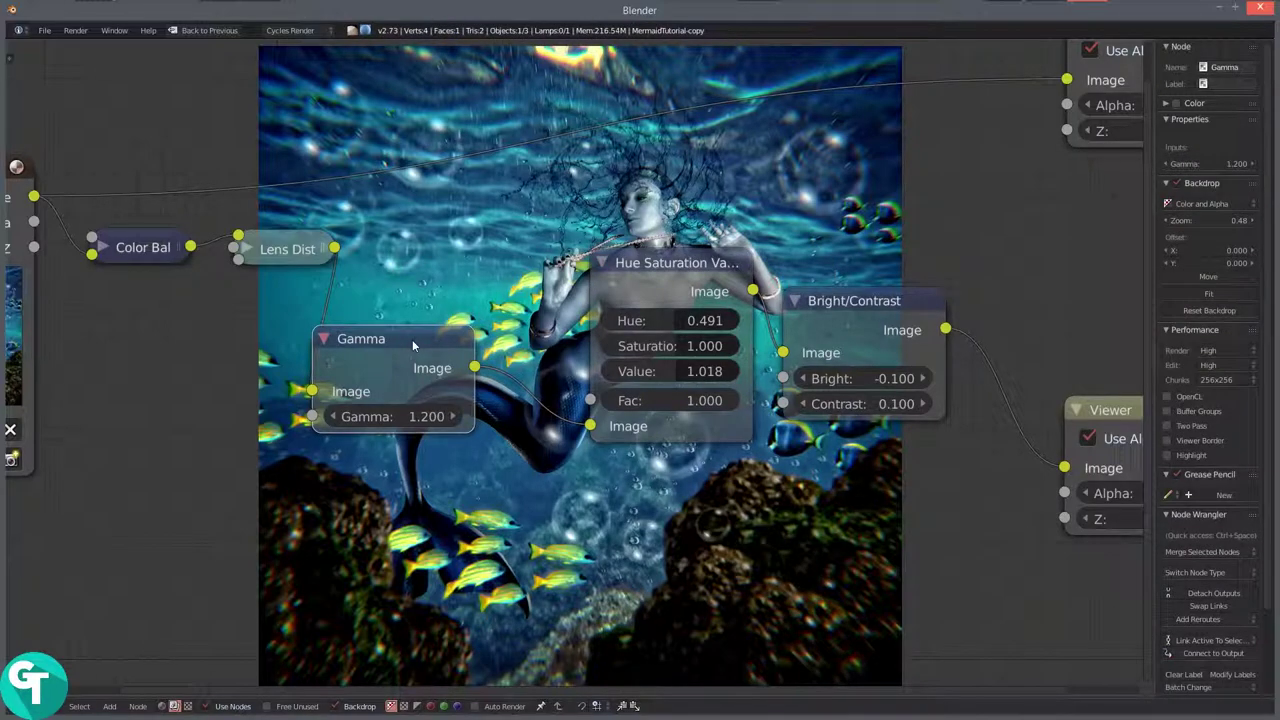
pyautogui.hotkey('ctrl', 'x')
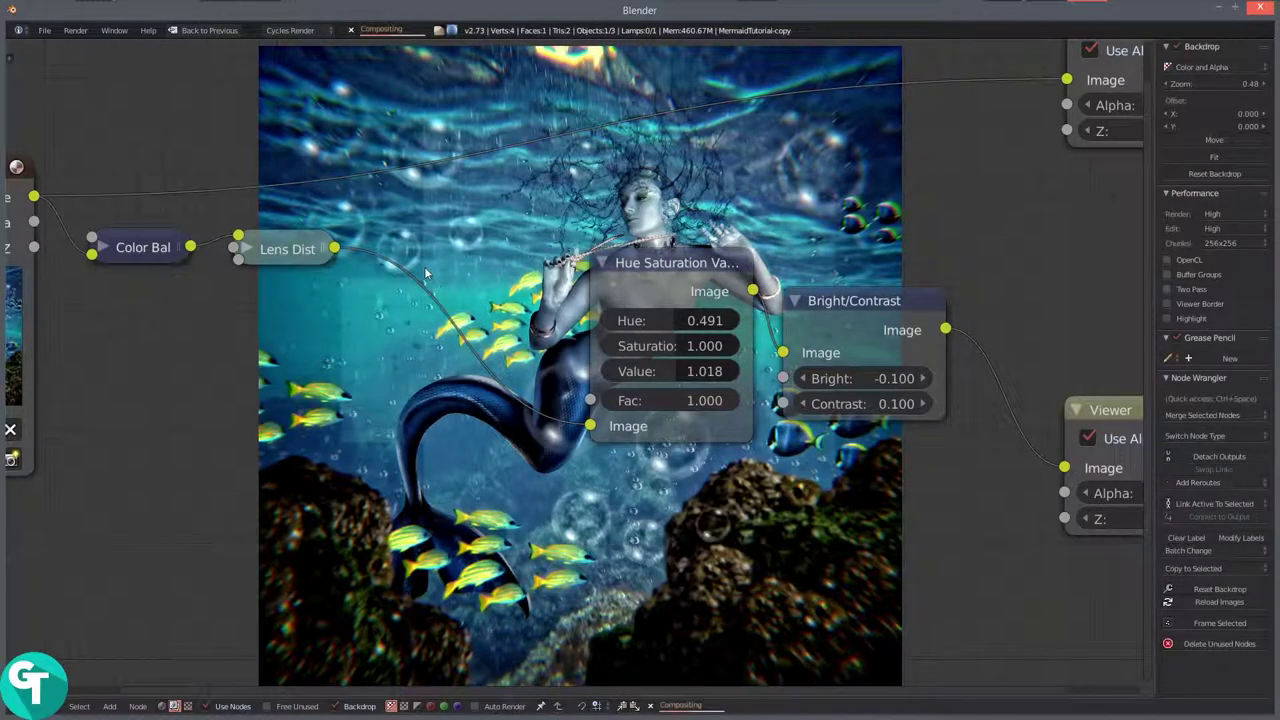
# Collapse the Hue Saturation Value and Bright/Contrast nodes and line them up after Lens Distortion.
pyautogui.moveTo(600, 262); pyautogui.dragTo(457, 258)
pyautogui.click(526, 237)
pyautogui.moveTo(901, 310); pyautogui.dragTo(676, 266)
pyautogui.click(588, 260)
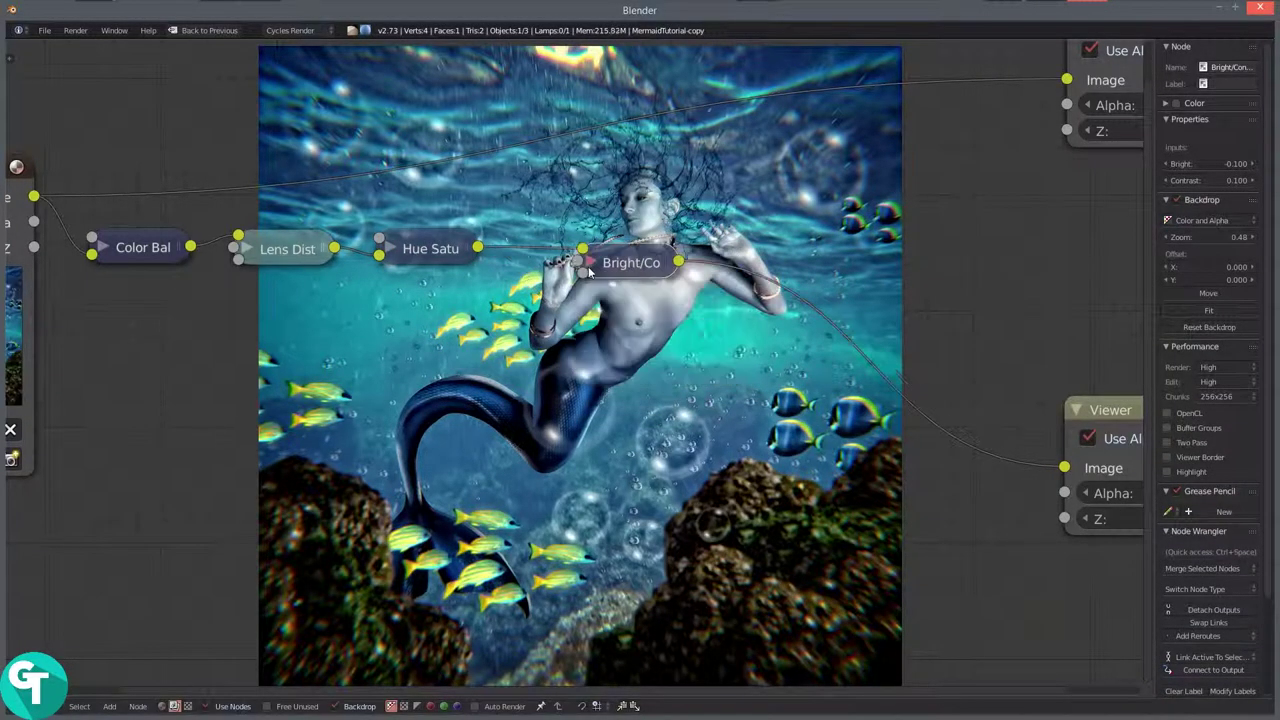
# Connect the Bright/Contrast output to the Composite node's image input and move the Viewer node closer to Composite.
pyautogui.scroll(-1, 624, 263)
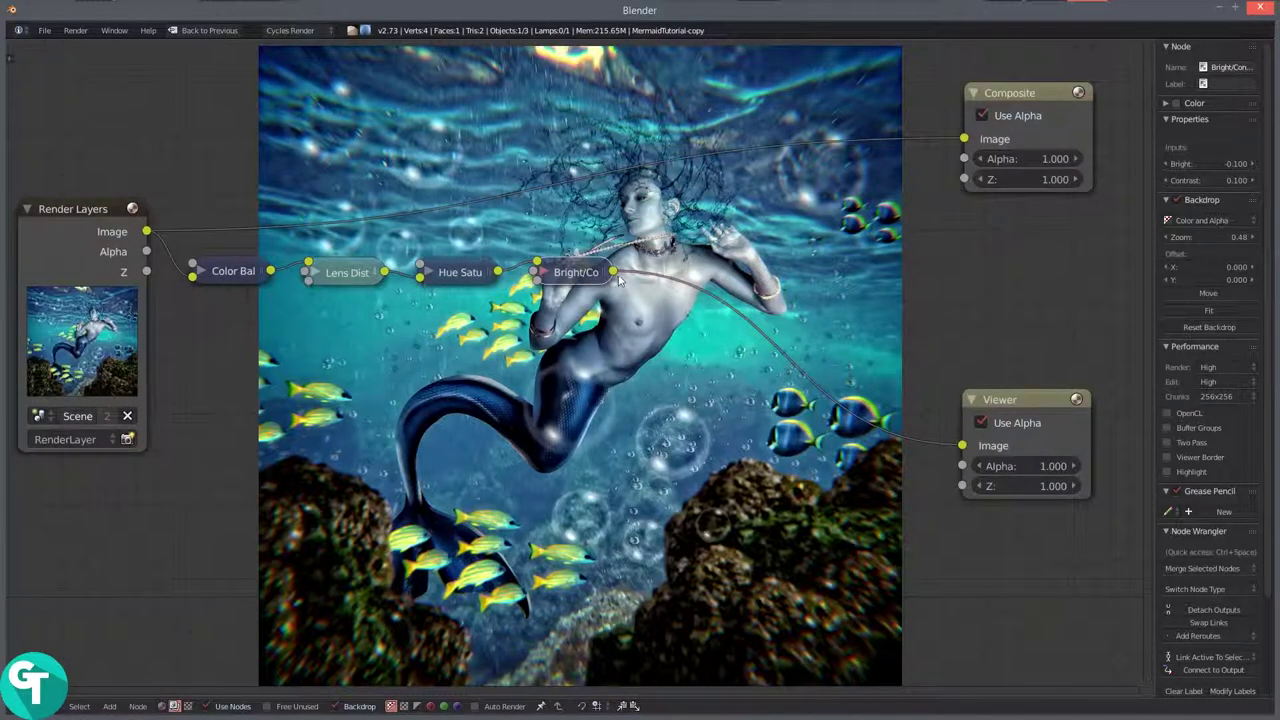
pyautogui.moveTo(653, 257); pyautogui.dragTo(963, 138)
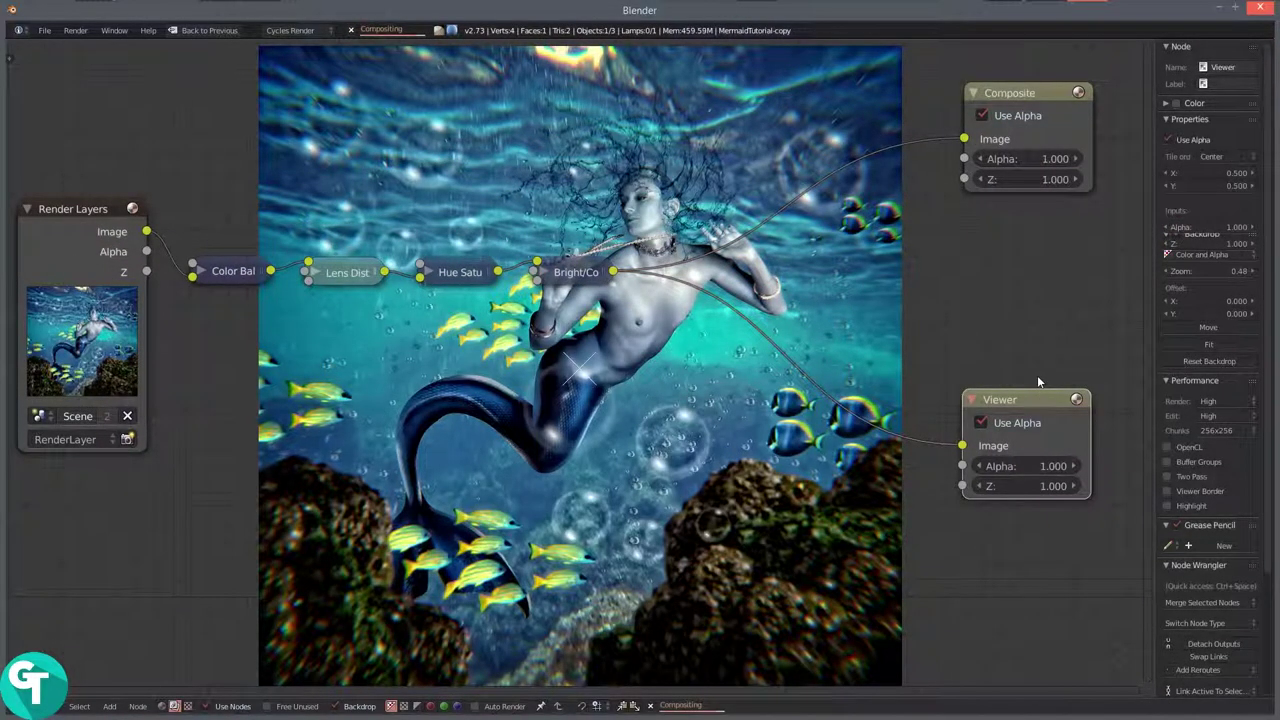
pyautogui.moveTo(1037, 375); pyautogui.dragTo(1049, 314)
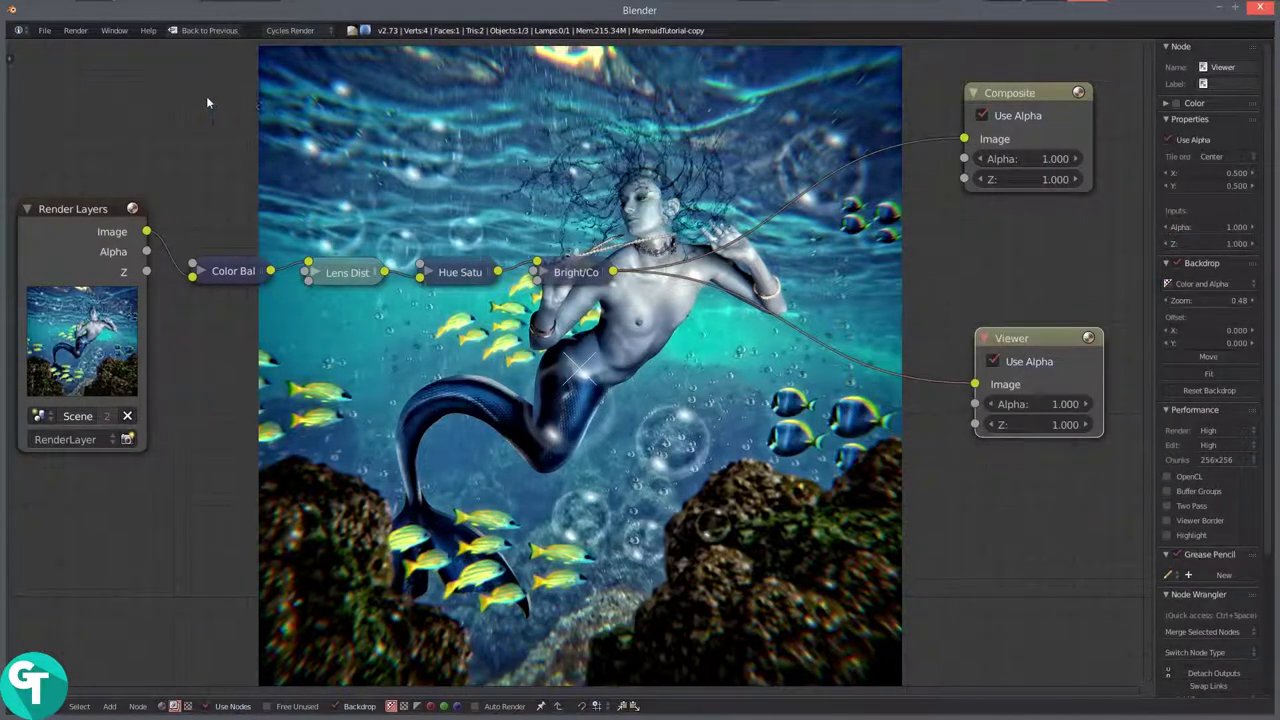
# Restore the full compositing layout and display the whole Viewer Node image in the image editor.
pyautogui.click(177, 34)
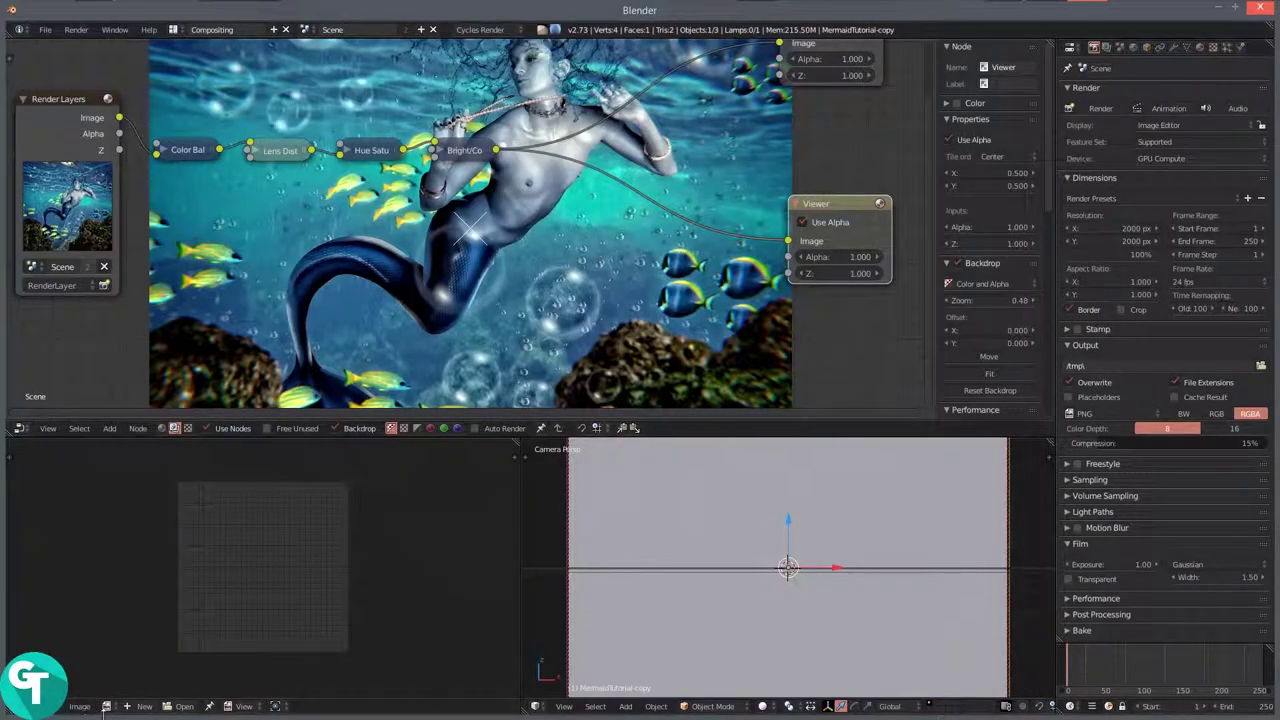
pyautogui.click(107, 706)
pyautogui.click(141, 590)
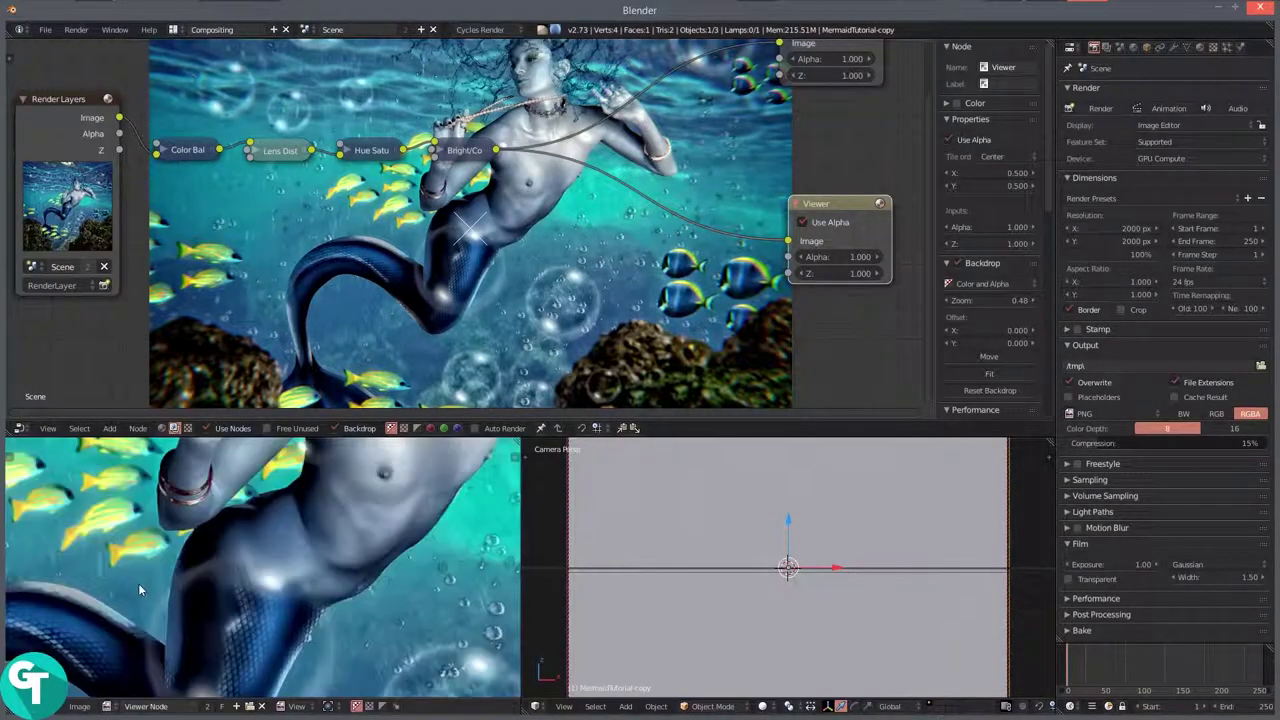
pyautogui.scroll(-5, 292, 556)
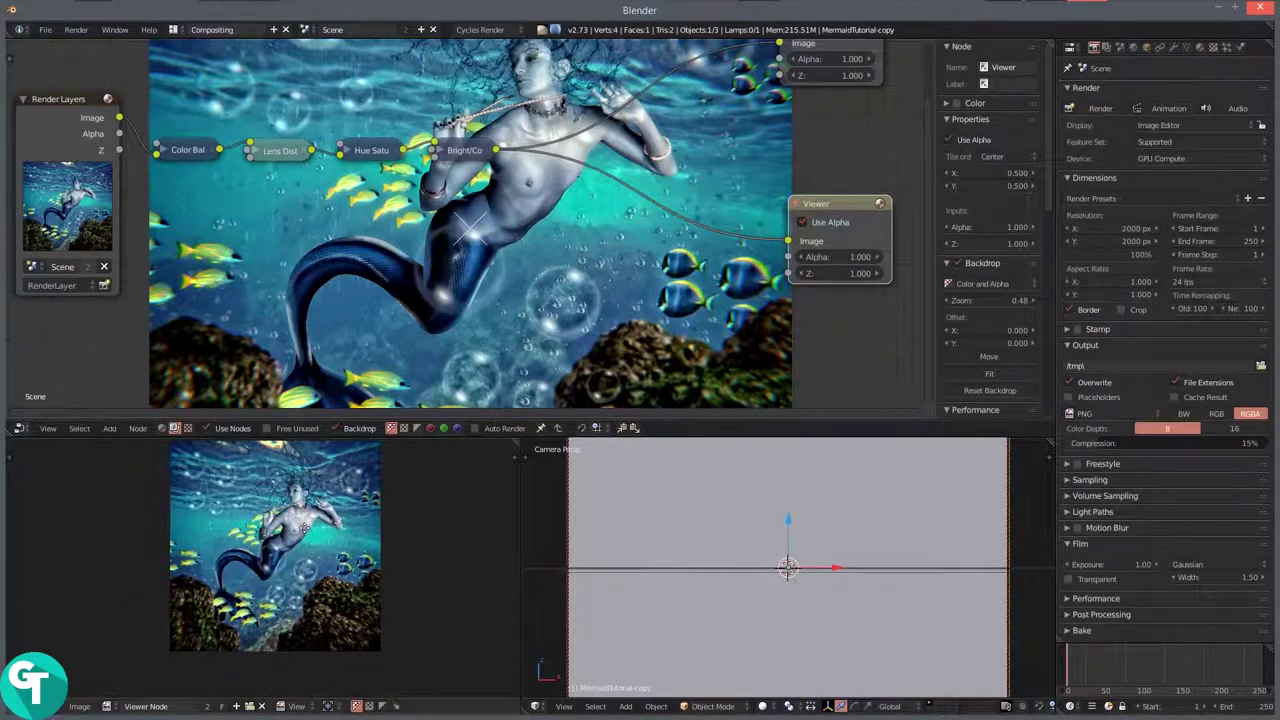
# Start saving the Viewer Node image as a file and browse to Desktop\Water Effect\Mermaid Renders as the destination.
pyautogui.click(79, 706)
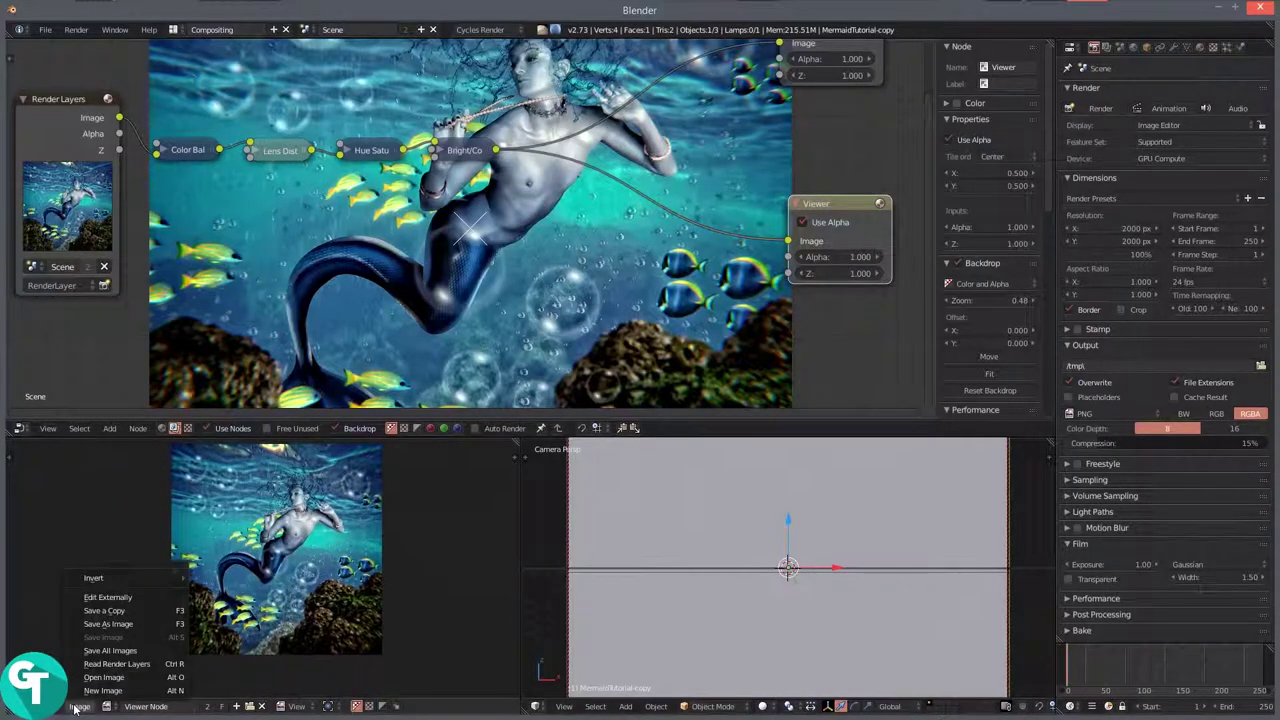
pyautogui.click(113, 622)
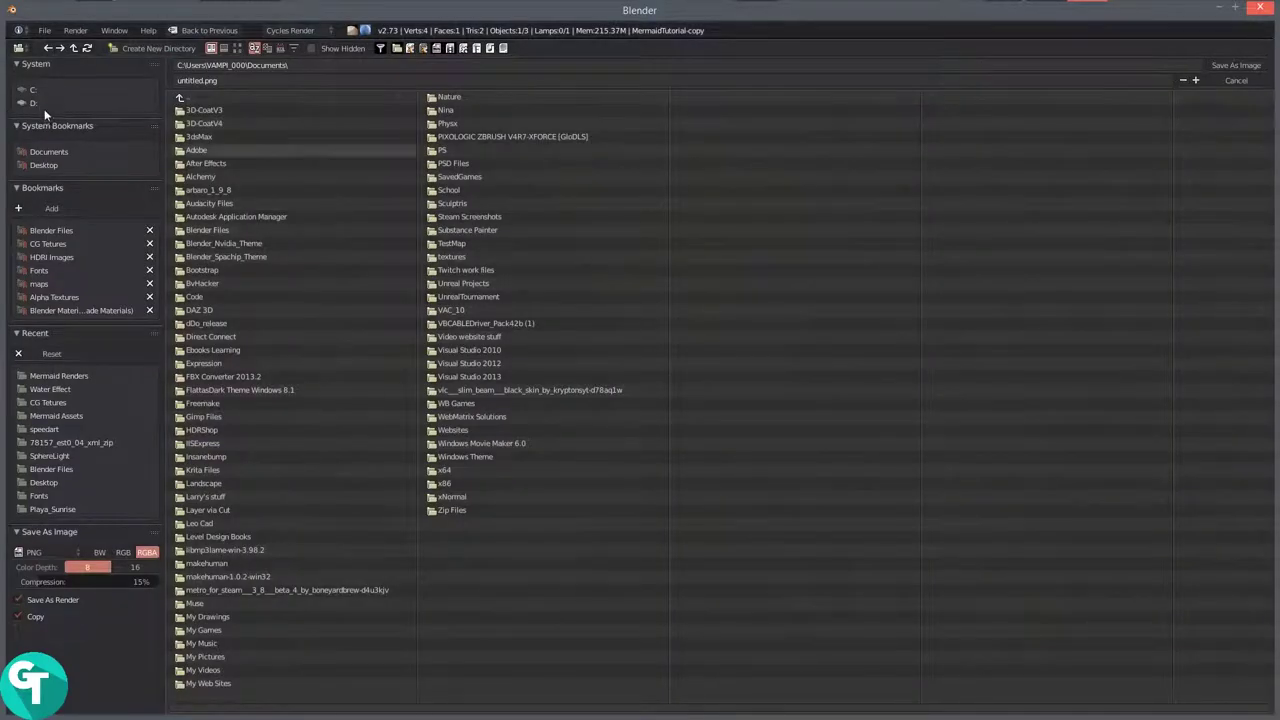
pyautogui.click(53, 170)
pyautogui.click(209, 146)
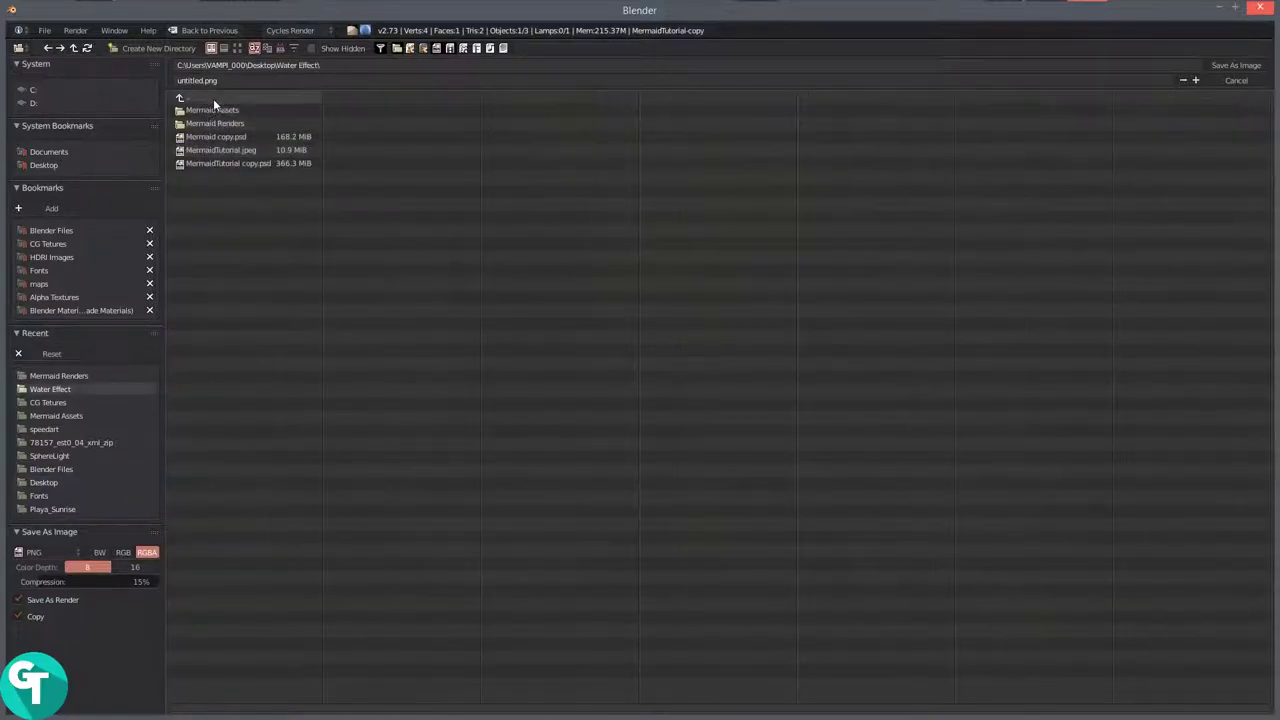
pyautogui.click(210, 123)
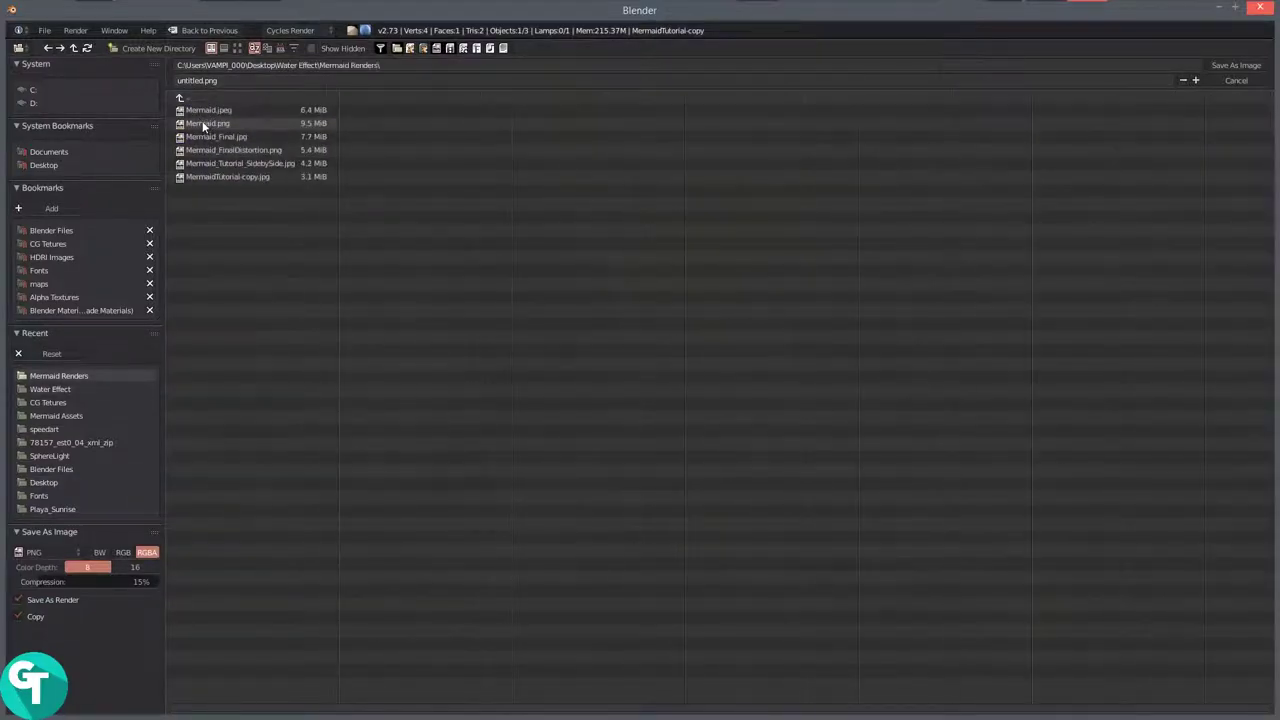
# Name the image MermaidTutorial_Distort.png, based on the existing MermaidTutorial-copy file name, and save it.
pyautogui.click(248, 178)
pyautogui.click(258, 83)
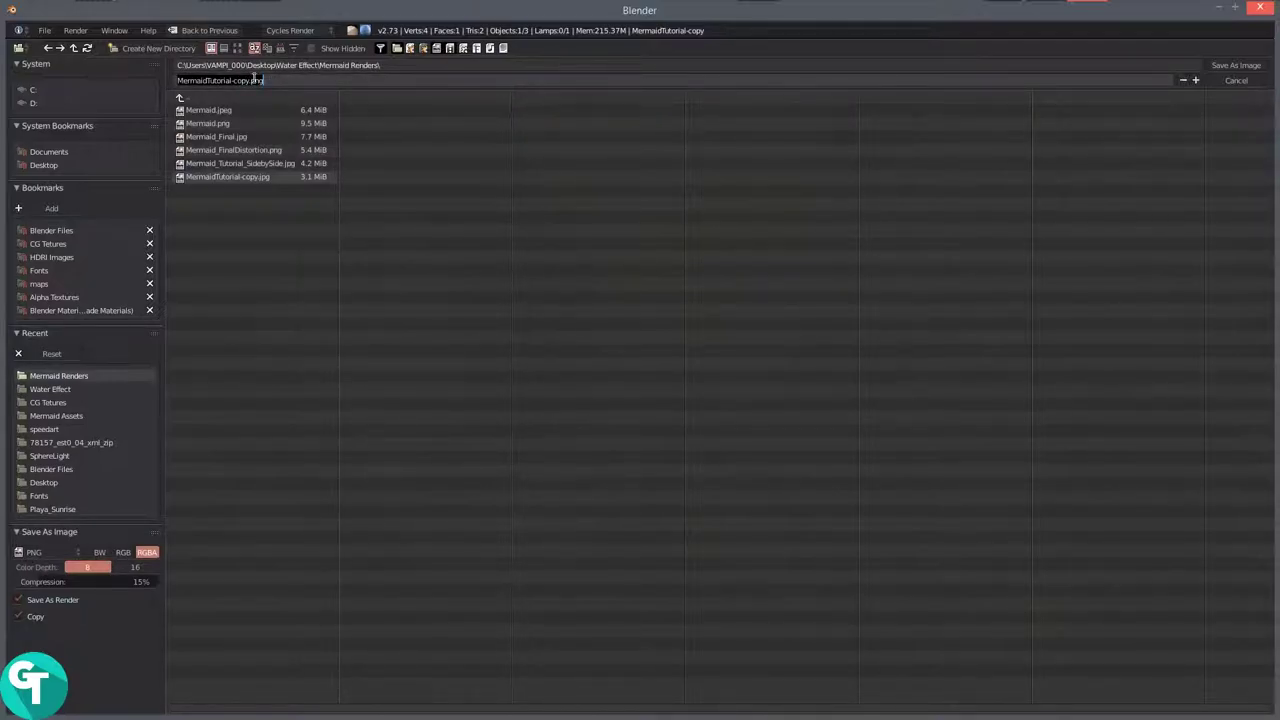
pyautogui.click(246, 80)
pyautogui.press('BackSpace')
pyautogui.press('BackSpace')
pyautogui.press('BackSpace')
pyautogui.write('_D')
pyautogui.write('istort')
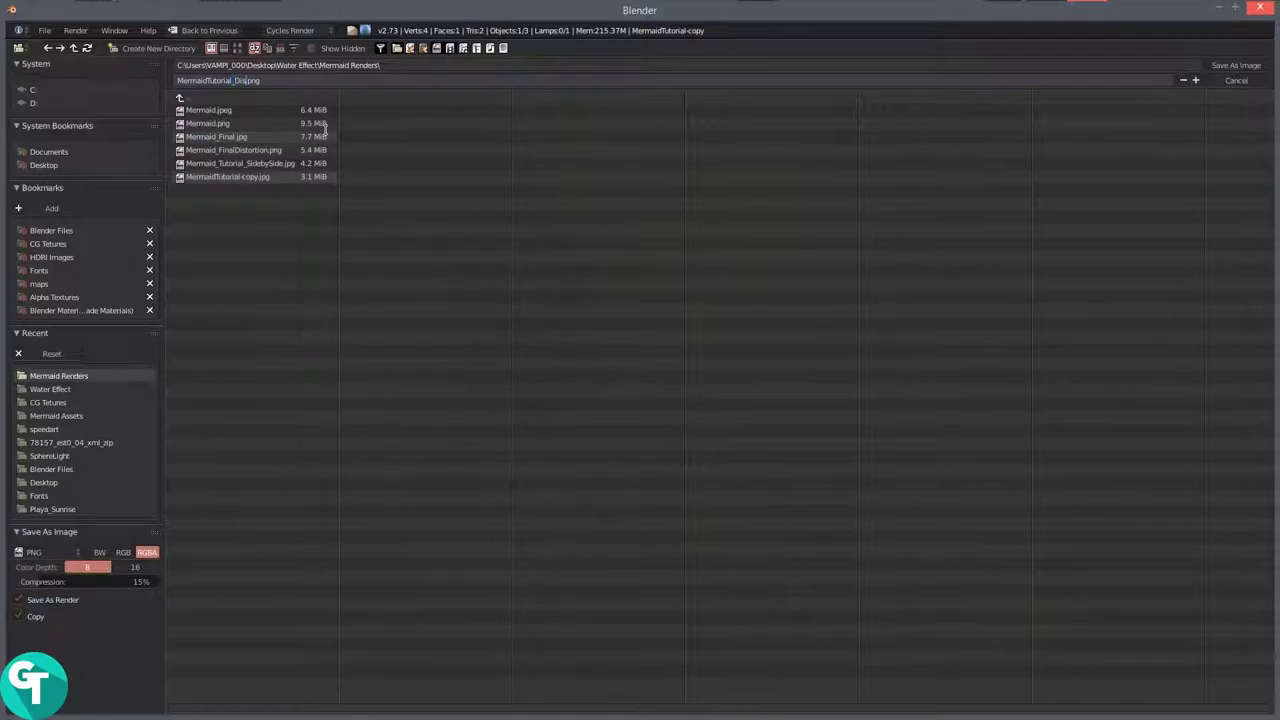
pyautogui.press('Return')
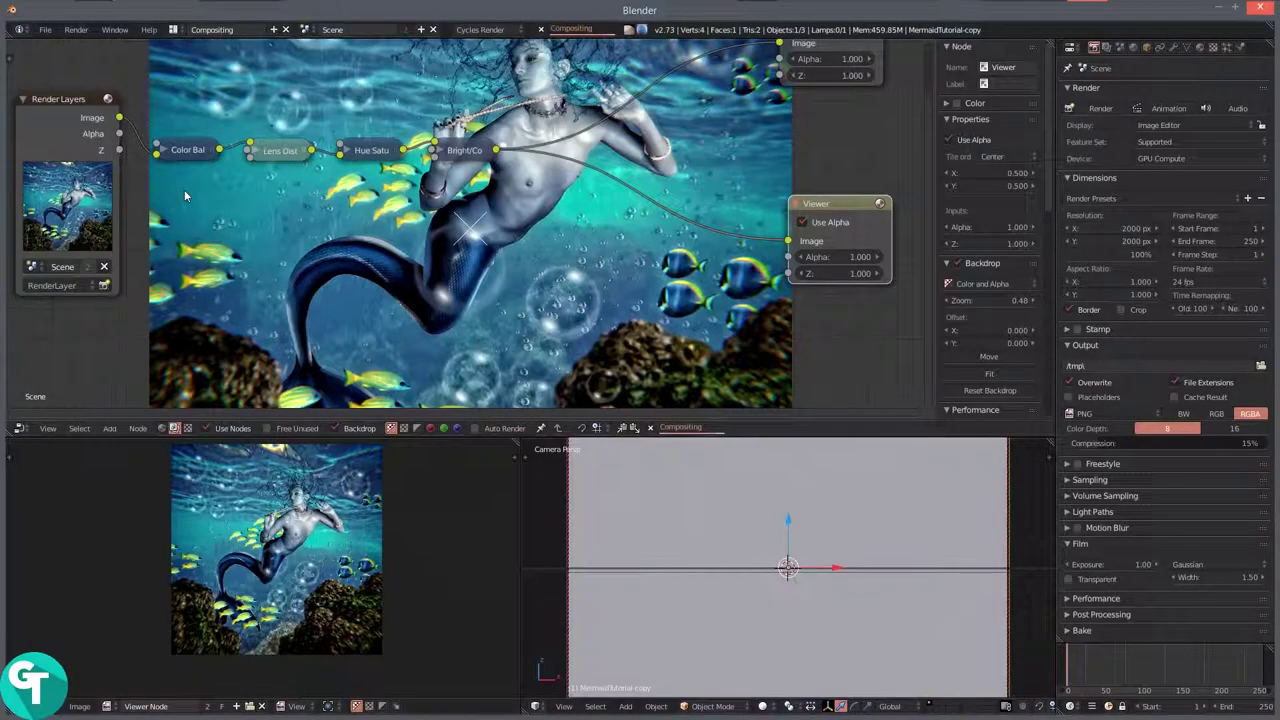
# Save the project as Mermaid_Distort100.blend in the Water Effect folder.
pyautogui.click(45, 29)
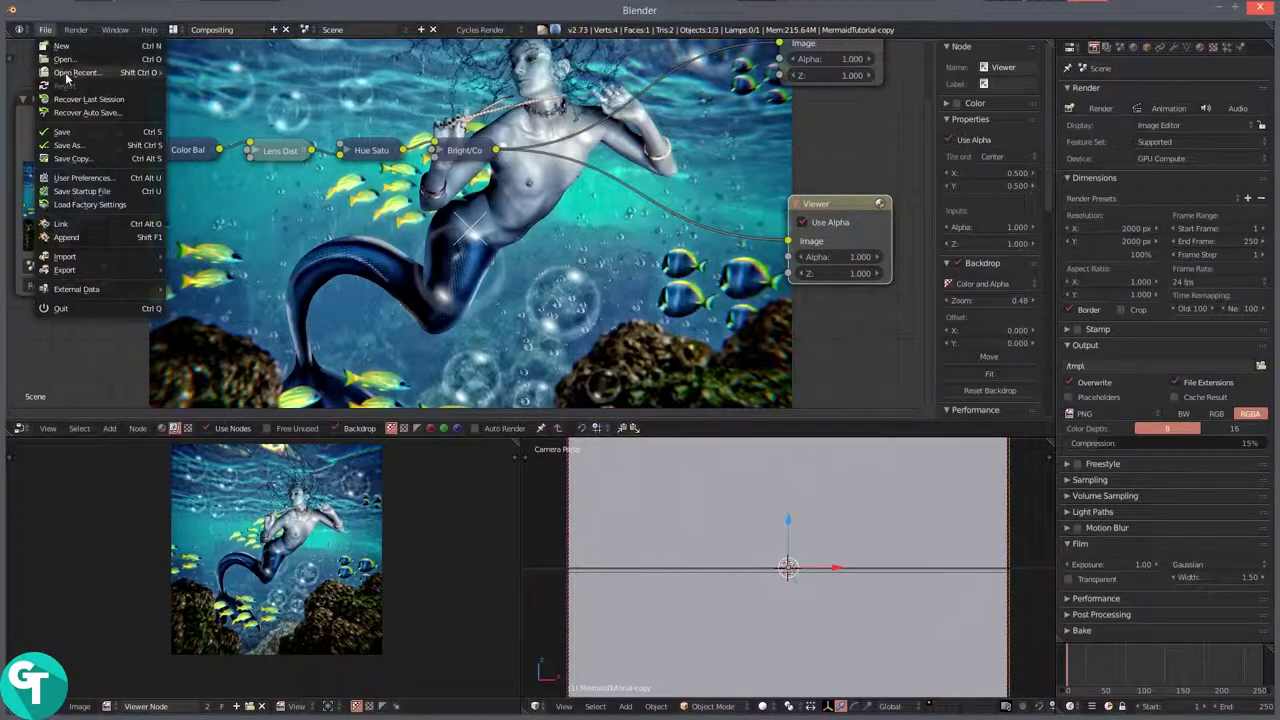
pyautogui.click(96, 146)
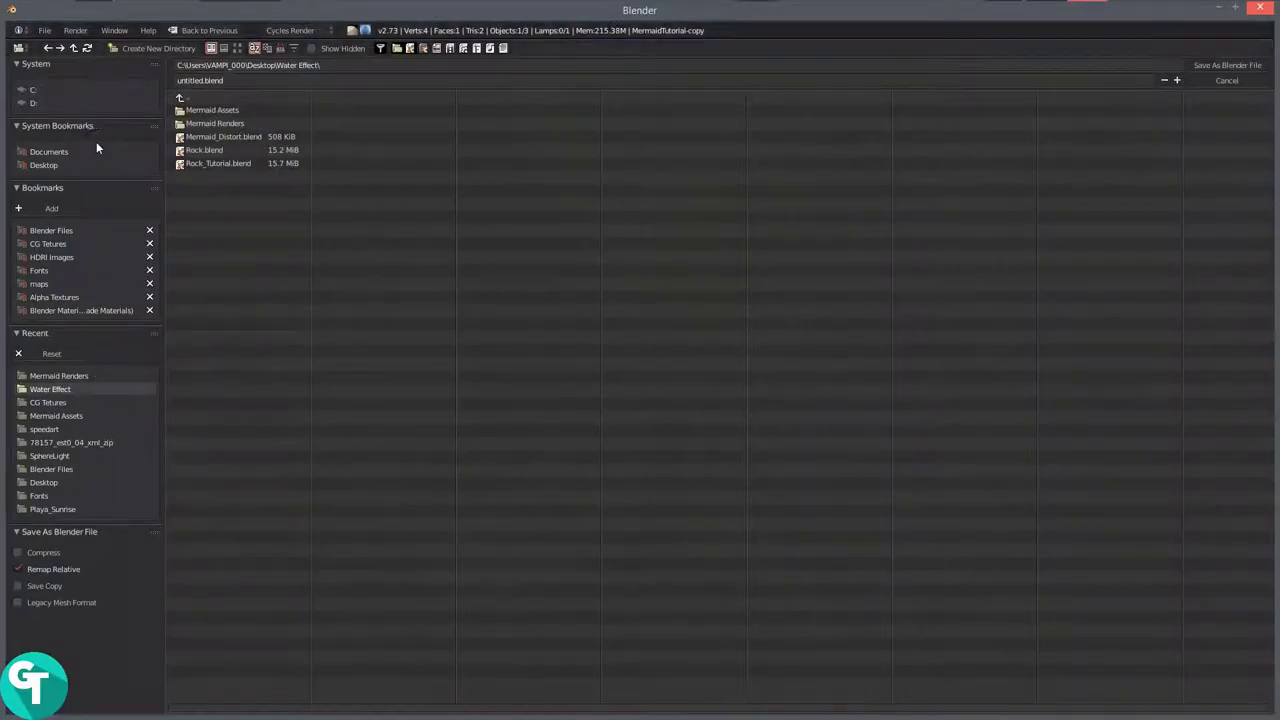
pyautogui.click(230, 136)
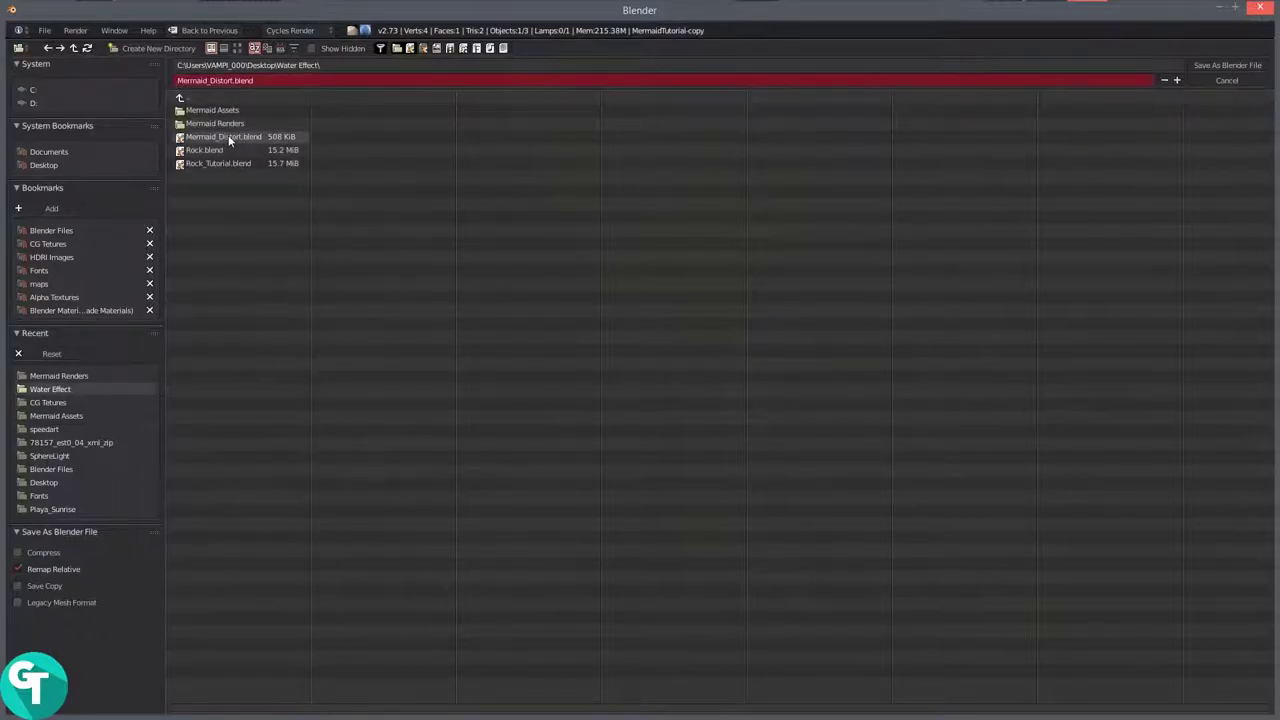
pyautogui.click(264, 79)
pyautogui.write('100')
pyautogui.press('Return')
pyautogui.click(1227, 65)
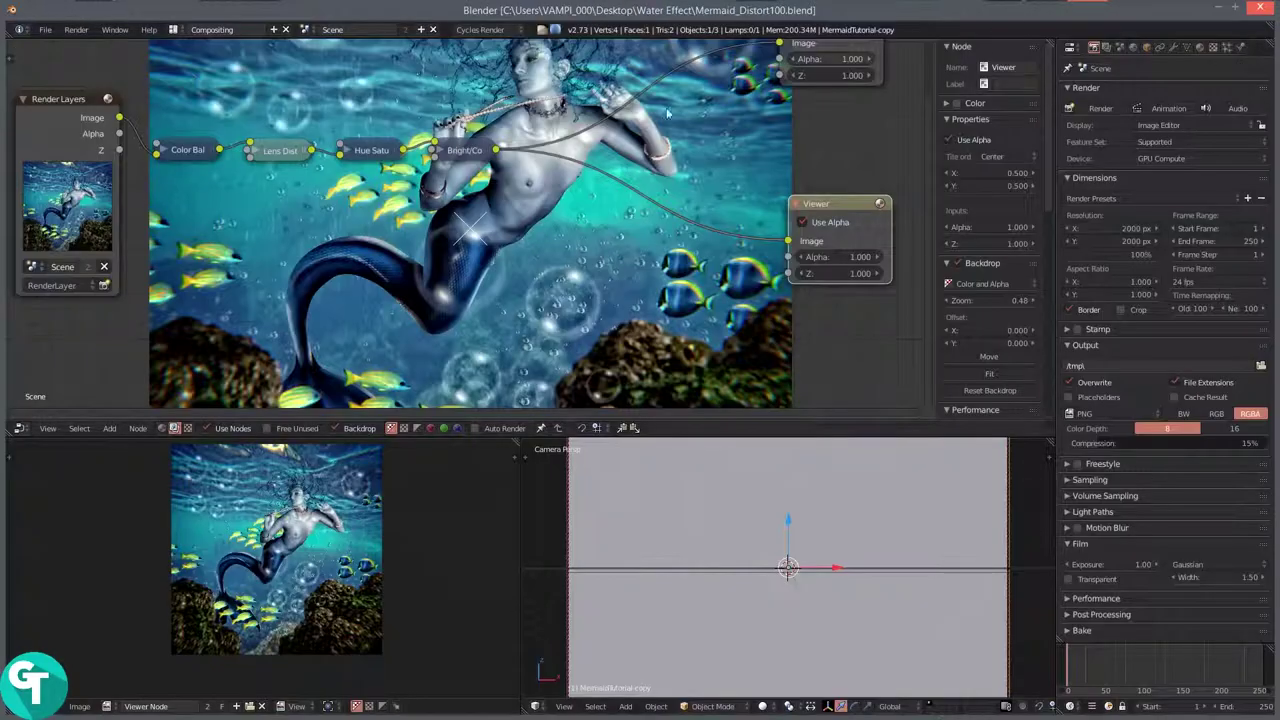
# Quit Blender and bring up the Mermaid Renders folder in File Explorer.
pyautogui.click(45, 29)
pyautogui.click(114, 312)
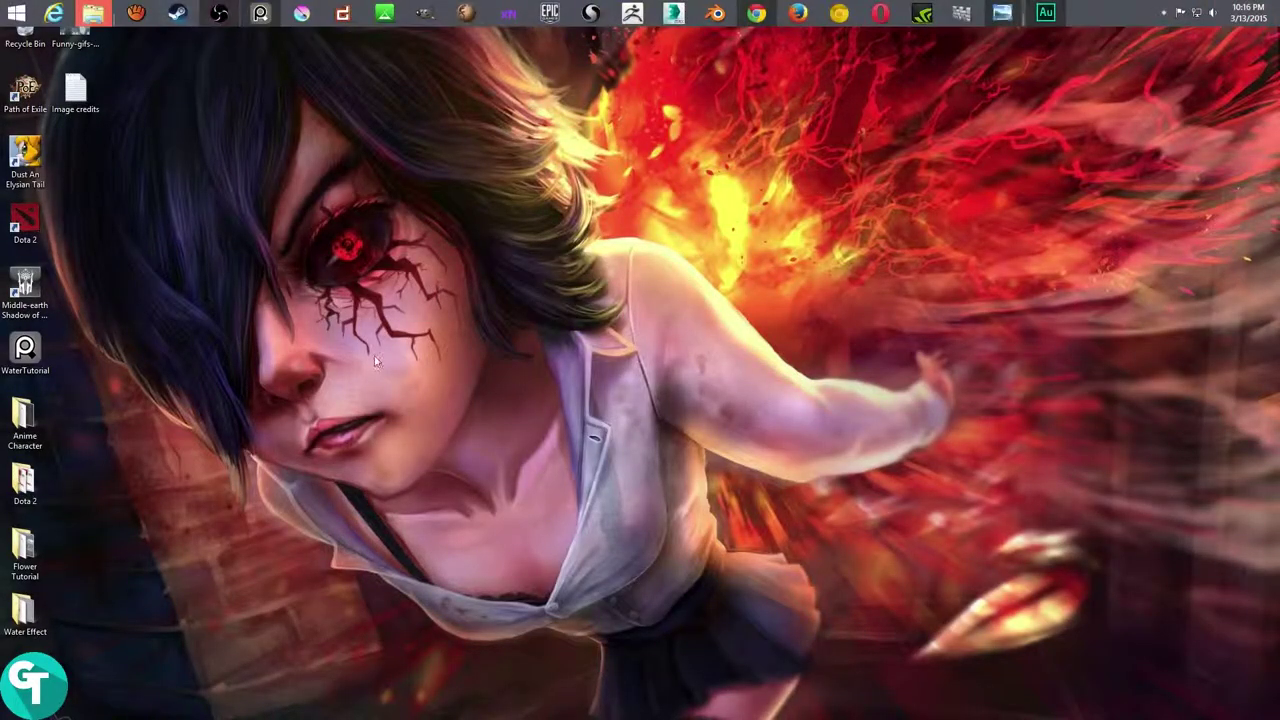
pyautogui.moveTo(99, 4)
pyautogui.click(220, 106)
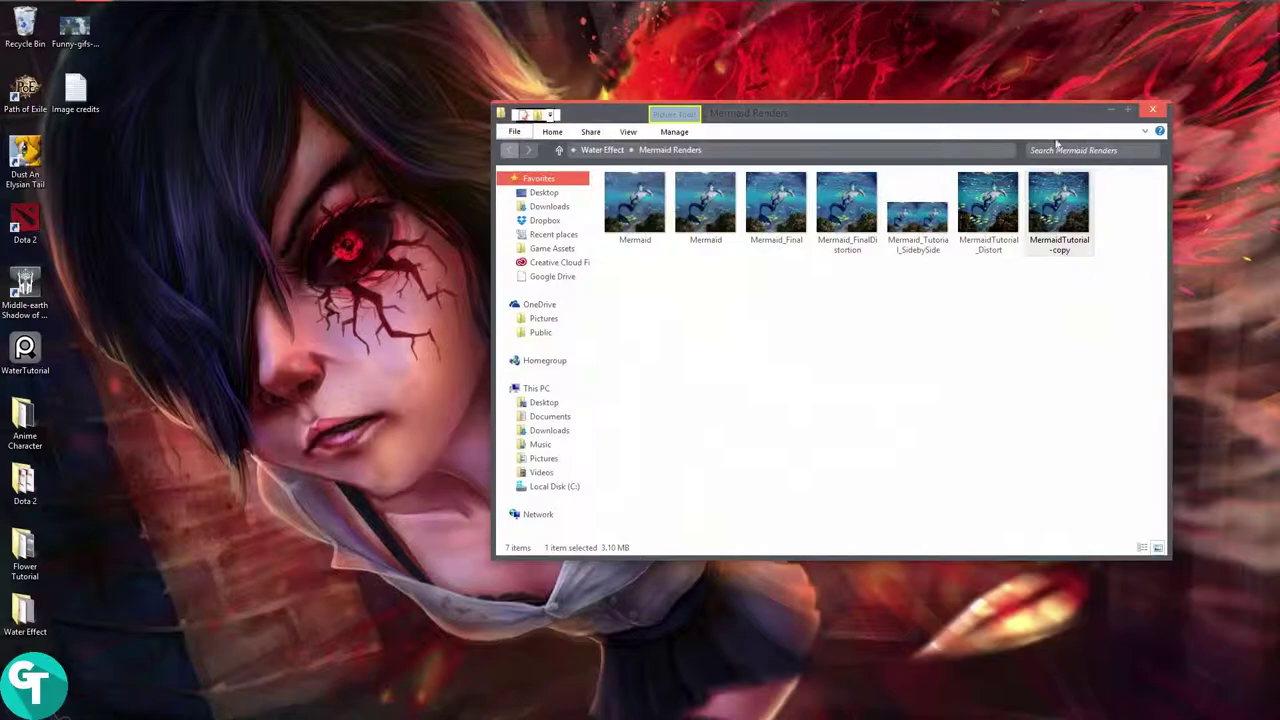
# Open MermaidTutorial_Distort and MermaidTutorial-copy in Windows Photo Viewer, close the folder window and place both images side by side for comparison.
pyautogui.doubleClick(988, 210)
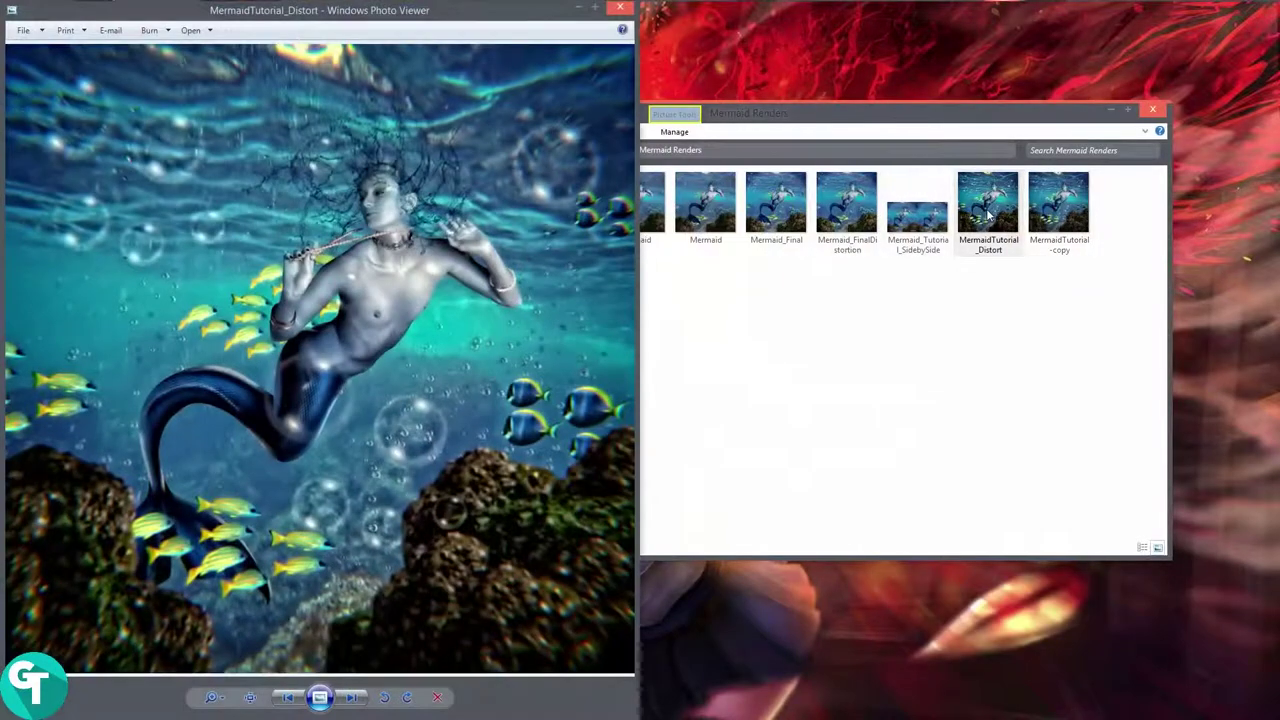
pyautogui.click(1075, 225)
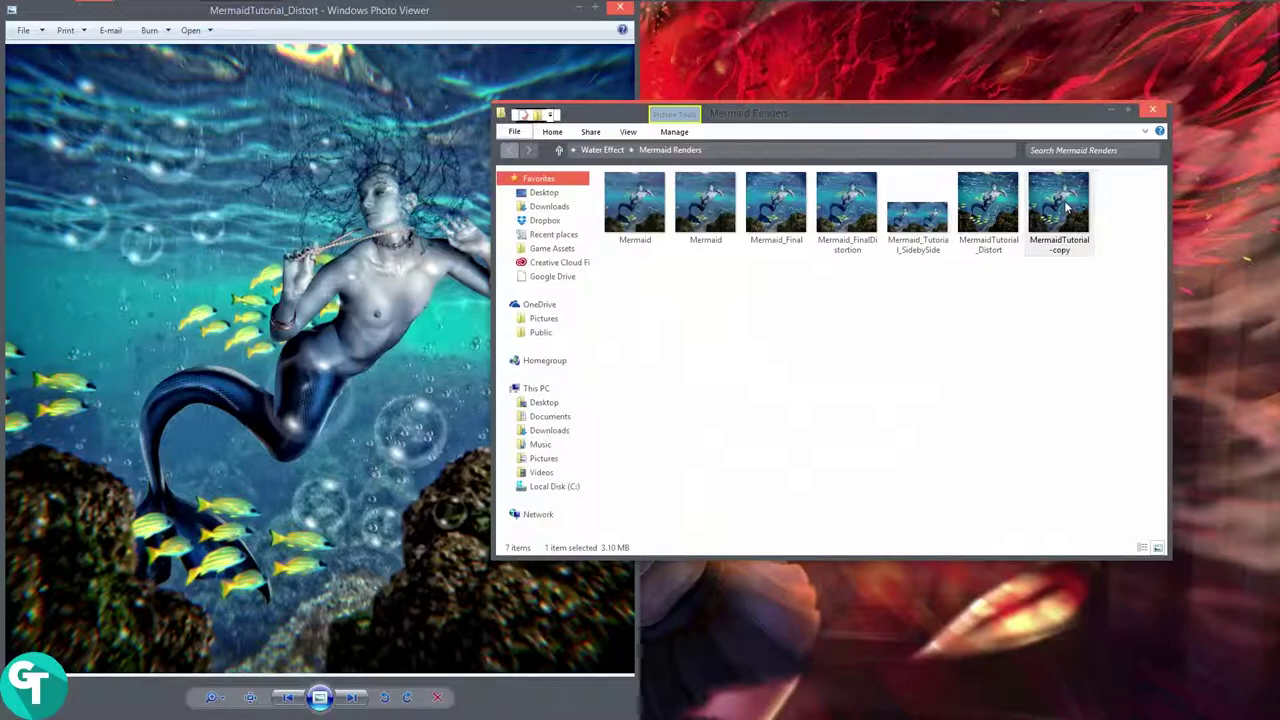
pyautogui.doubleClick(1075, 222)
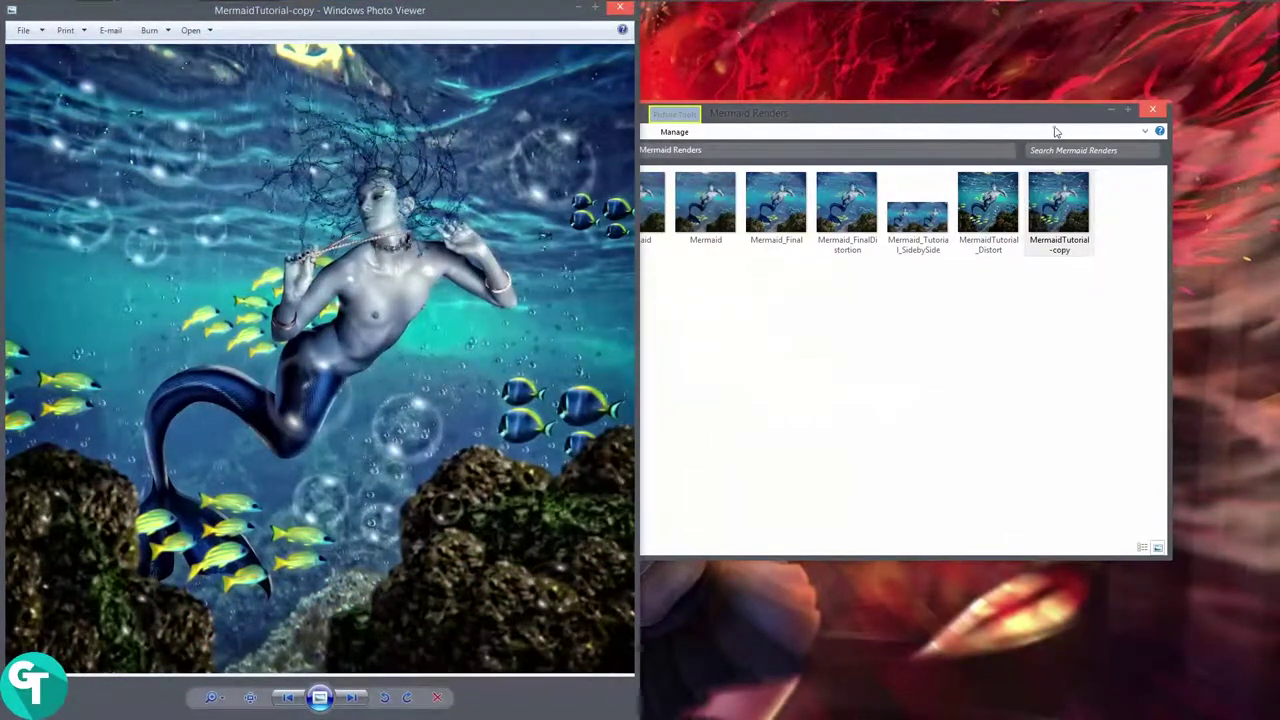
pyautogui.click(1152, 110)
pyautogui.moveTo(490, 12); pyautogui.dragTo(1278, 14)
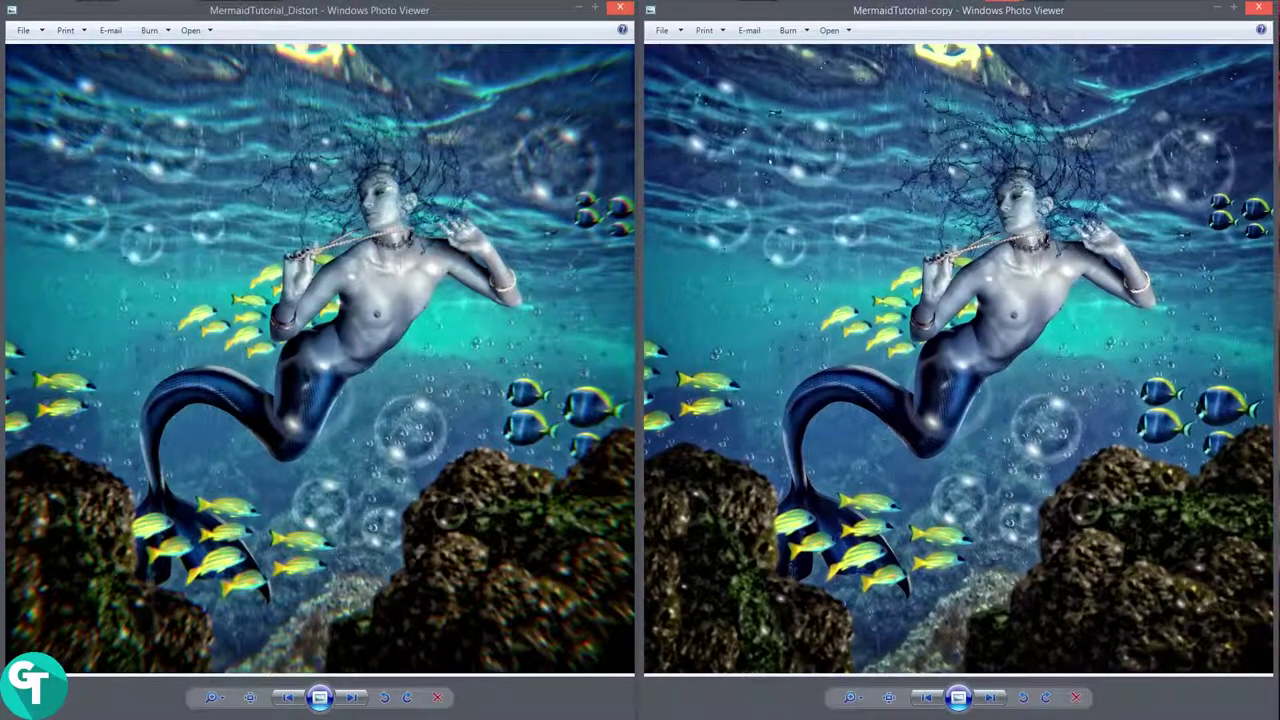